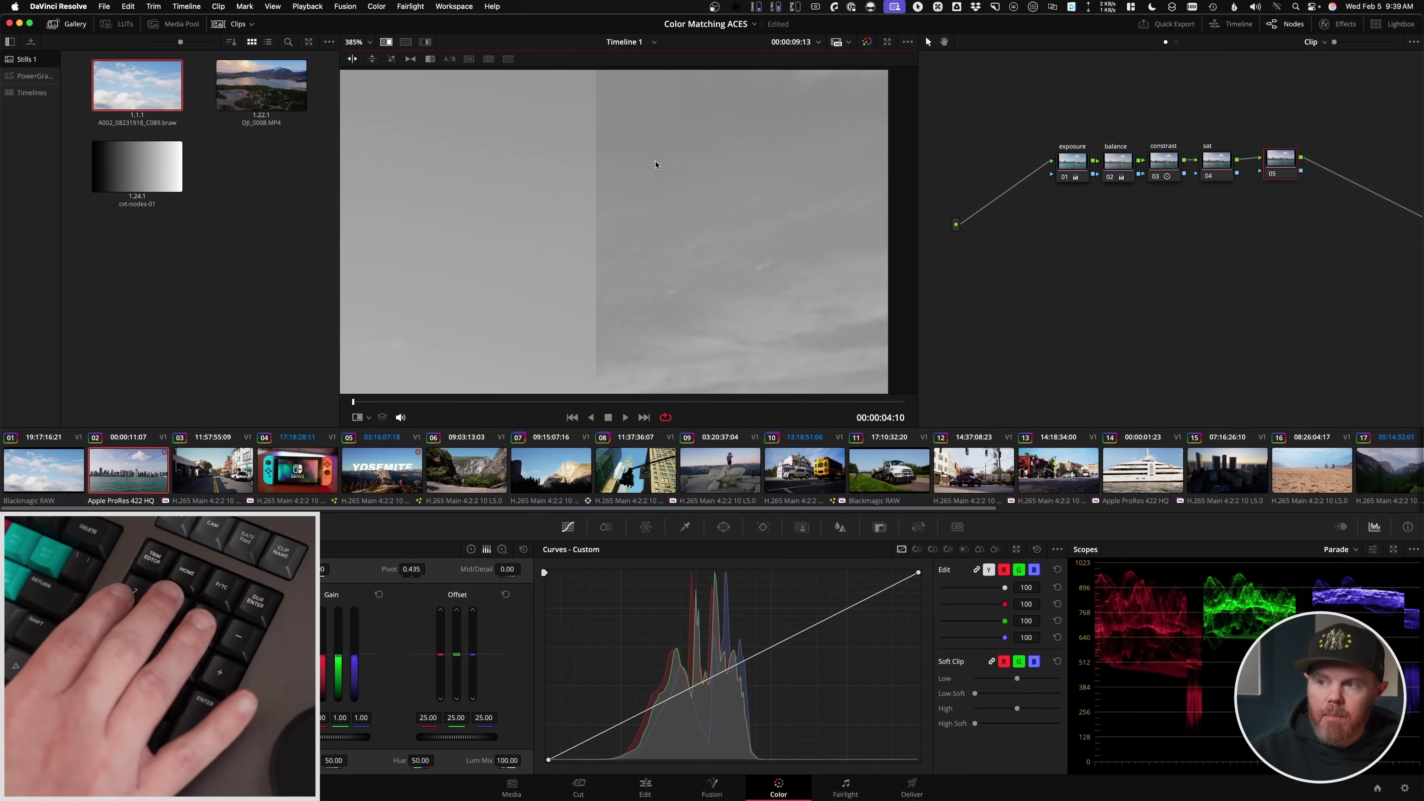
pyautogui.press('KP_8')
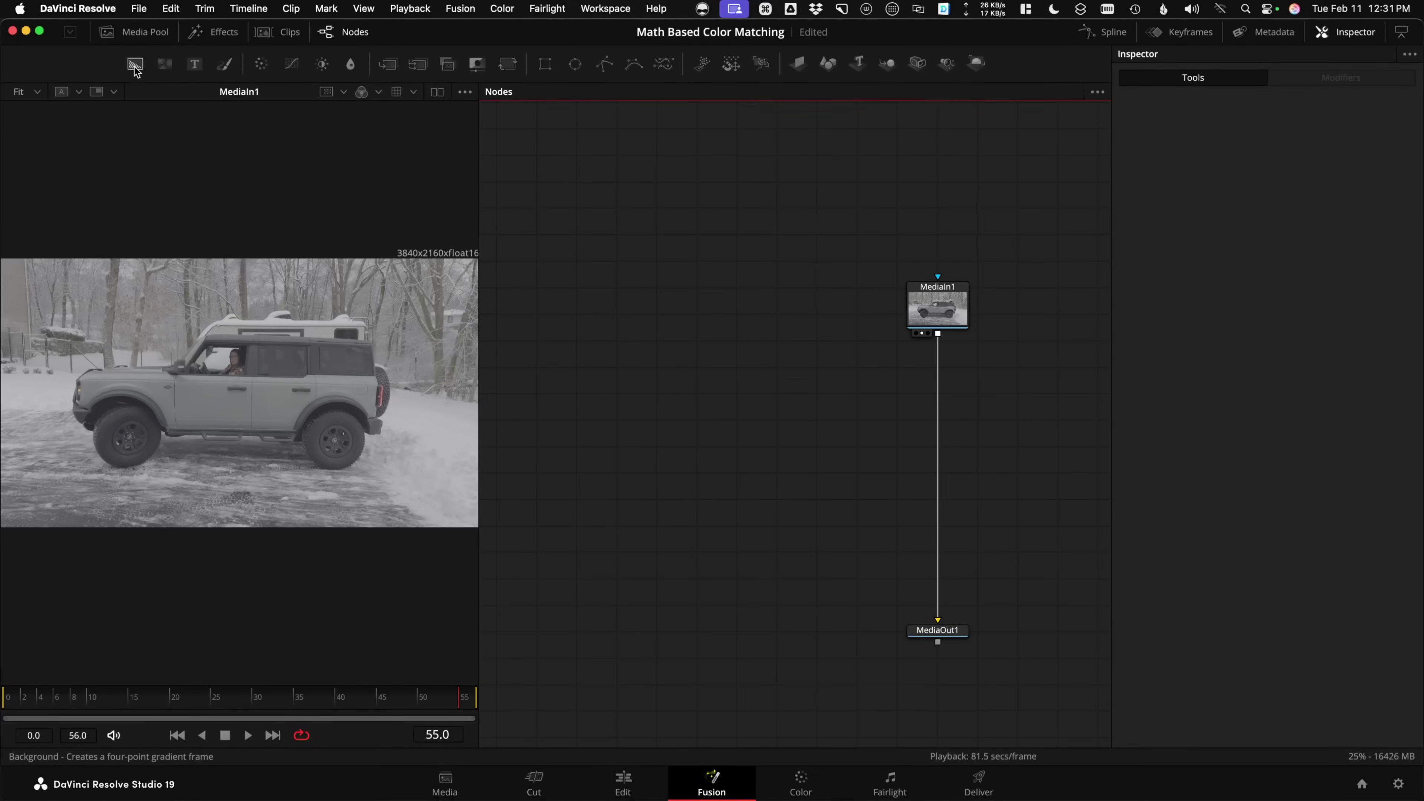
# Add two Background nodes side by side to the node graph, left of MediaIn1.
pyautogui.moveTo(135, 67); pyautogui.dragTo(563, 278)
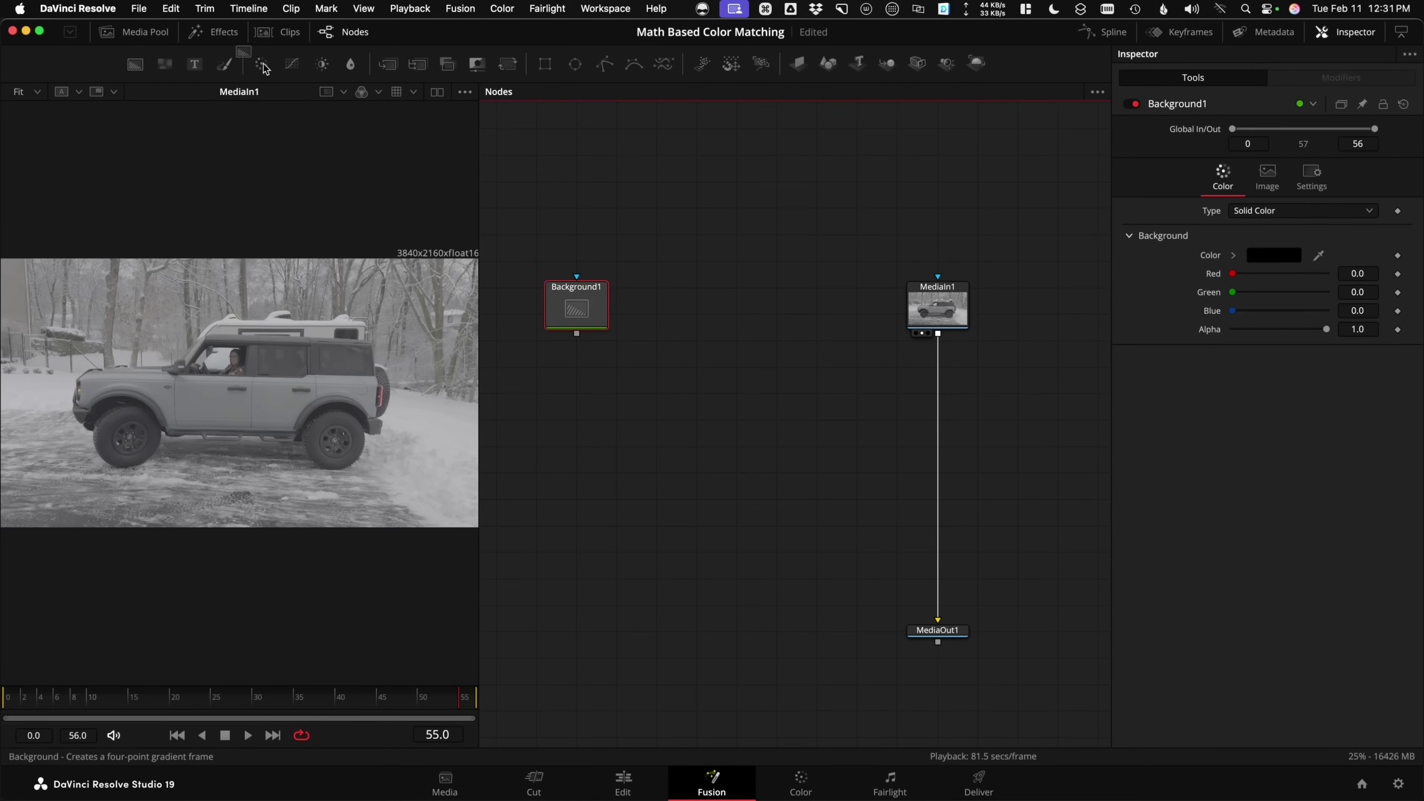
pyautogui.moveTo(266, 69); pyautogui.dragTo(774, 310)
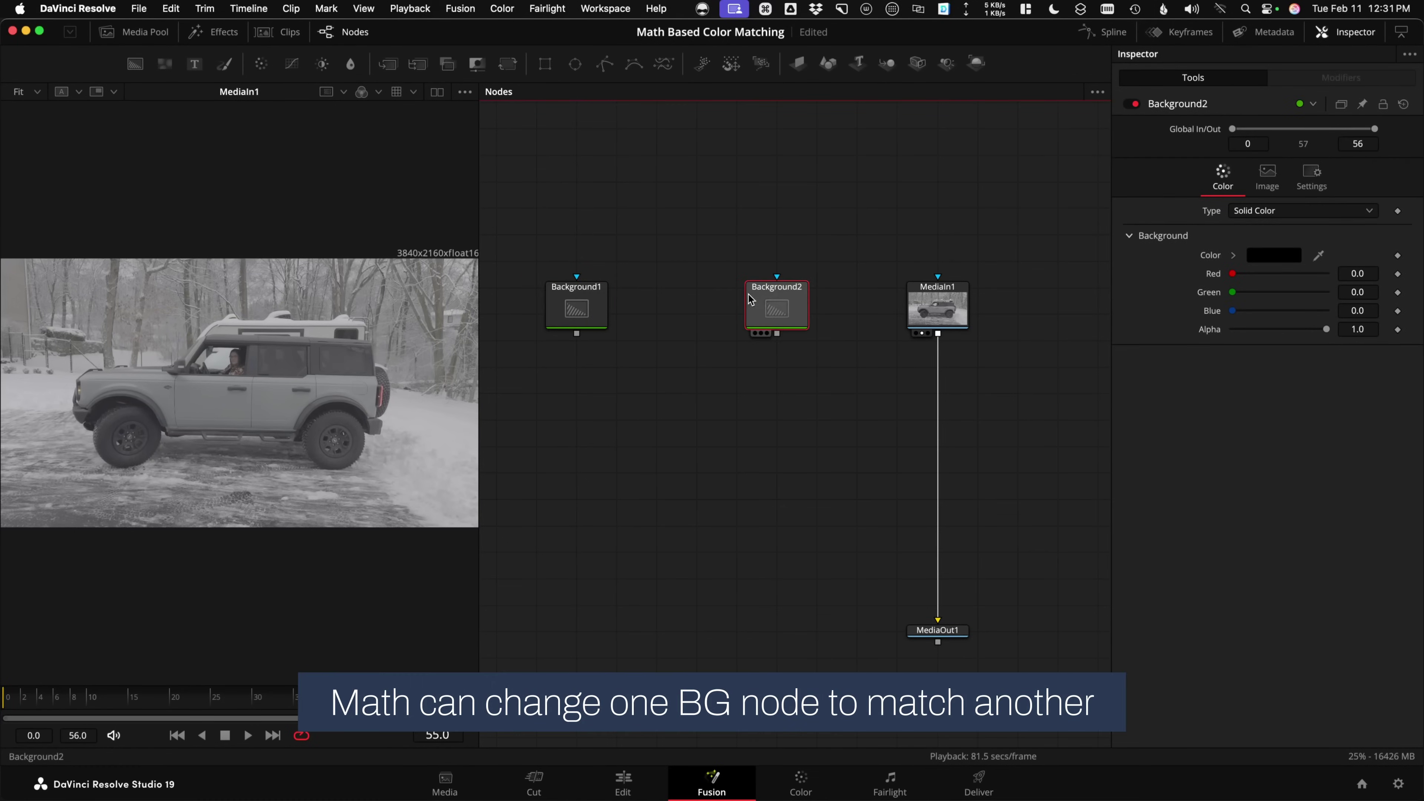
# Set the Background1 node to green with hue 0.448, saturation 0.892 and value 0.614, and show it in the viewer.
pyautogui.click(576, 313)
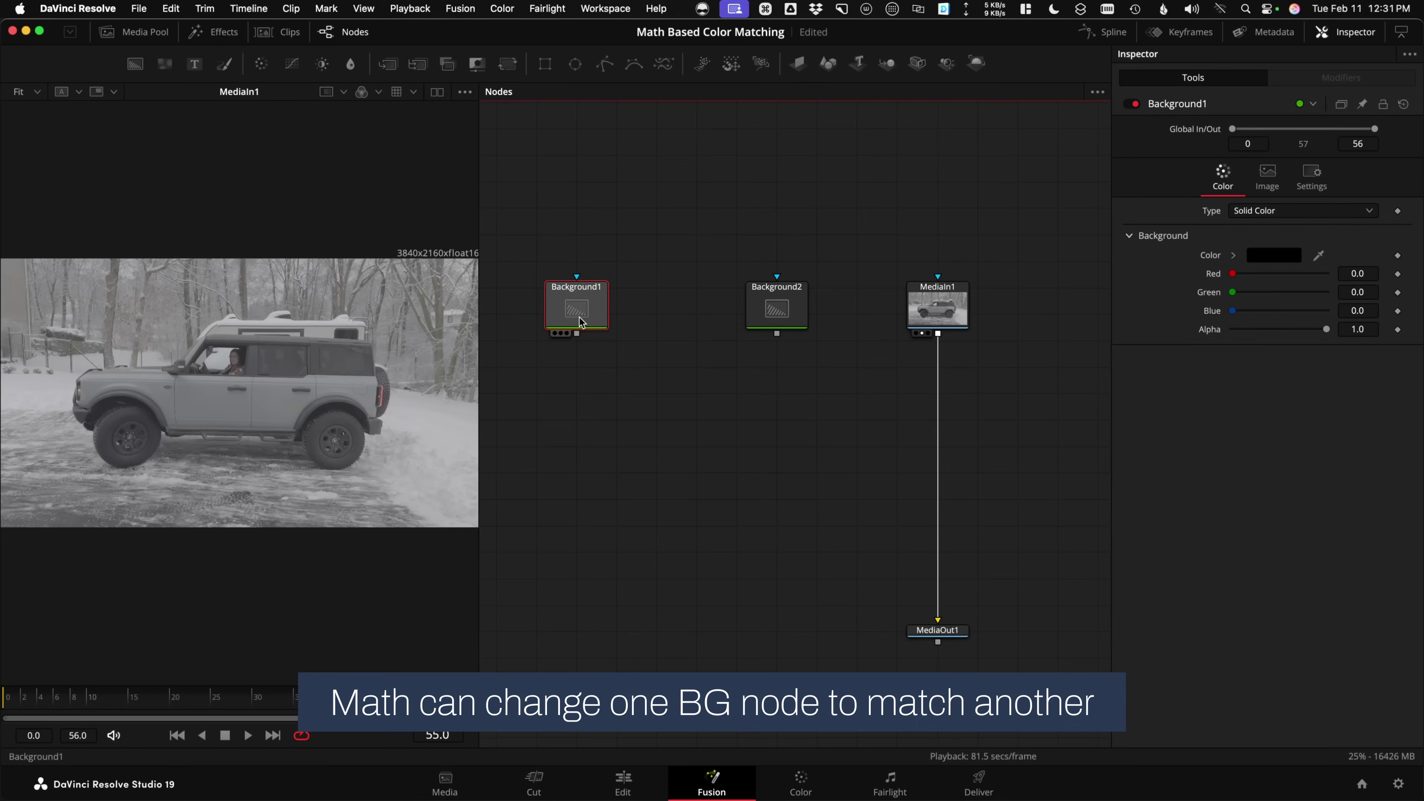
pyautogui.click(1233, 255)
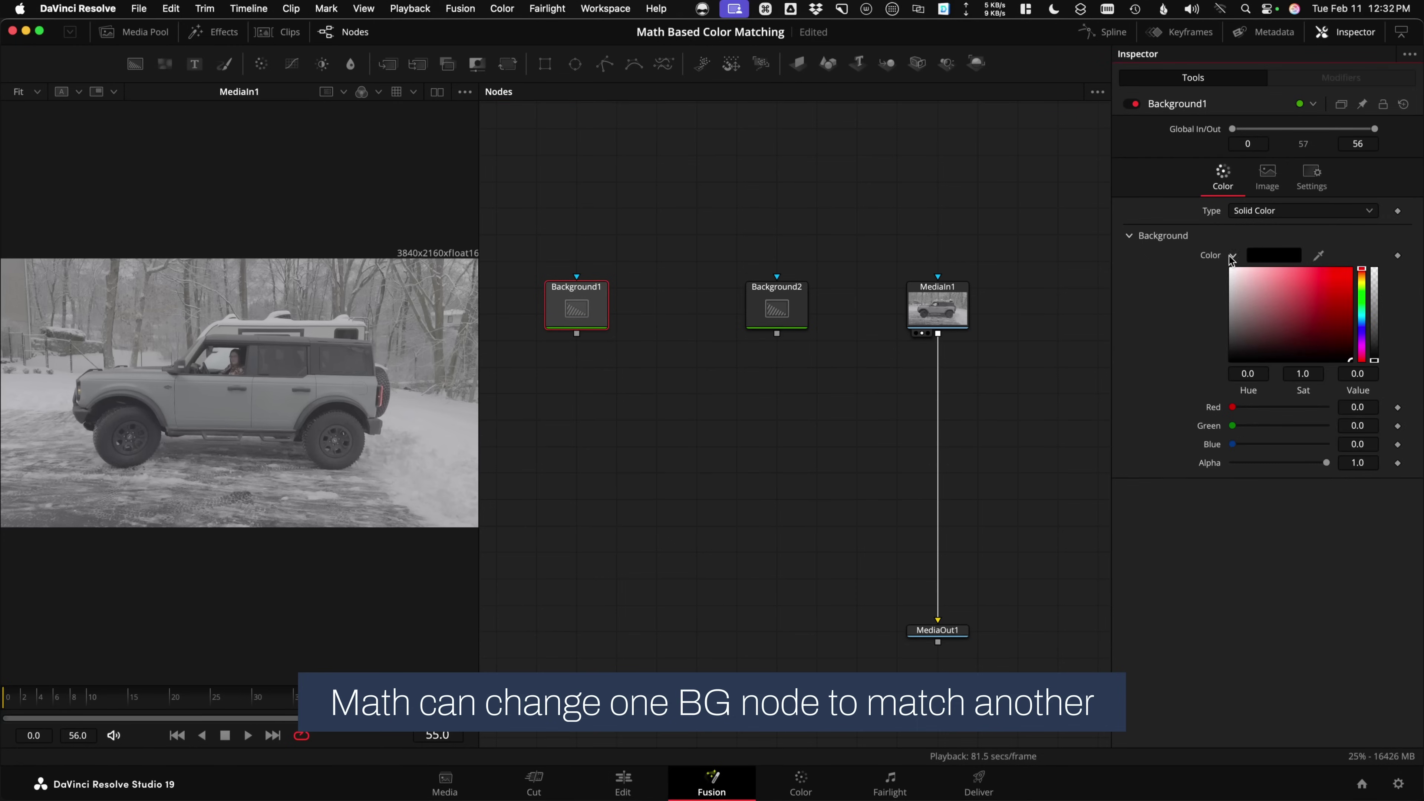
pyautogui.click(1362, 311)
pyautogui.click(1338, 304)
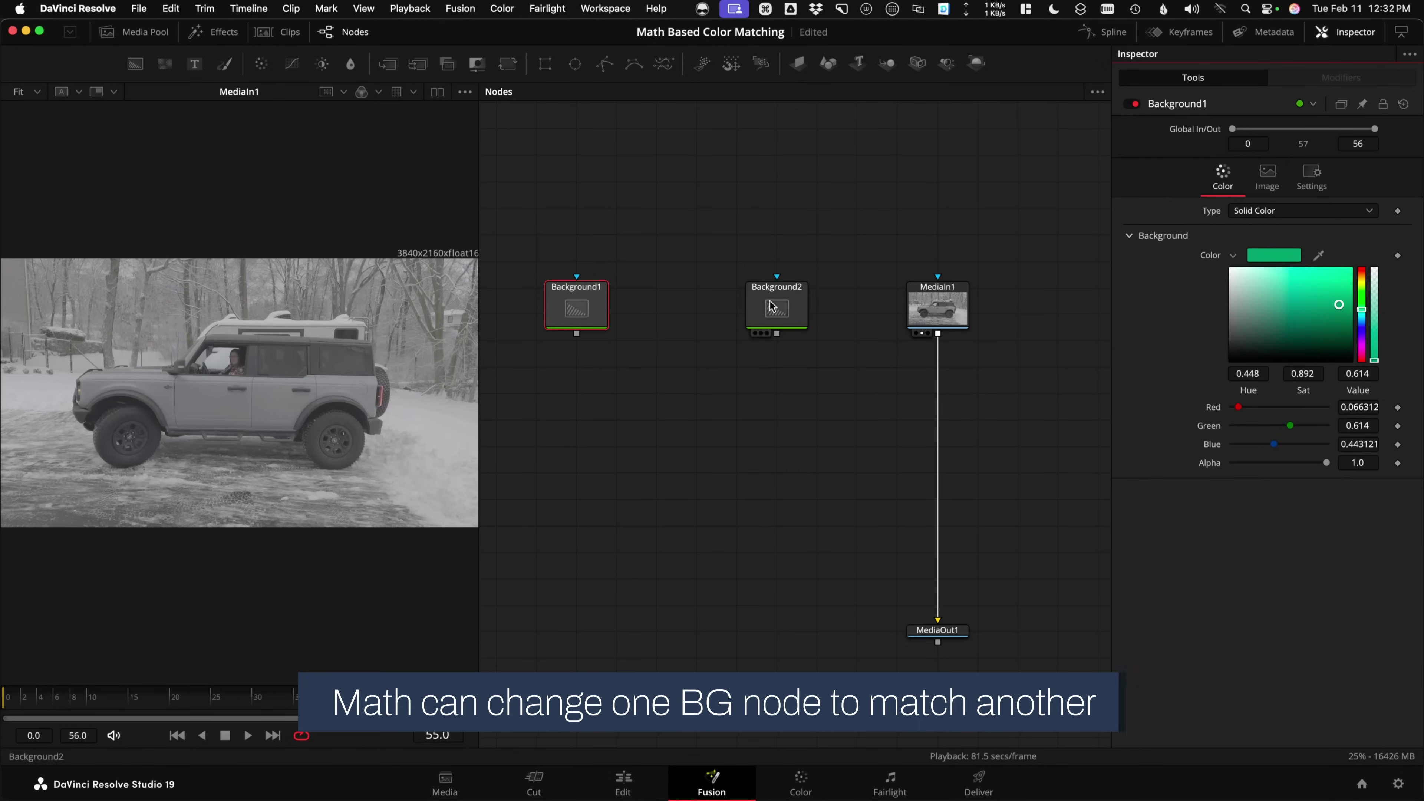
pyautogui.press('1')
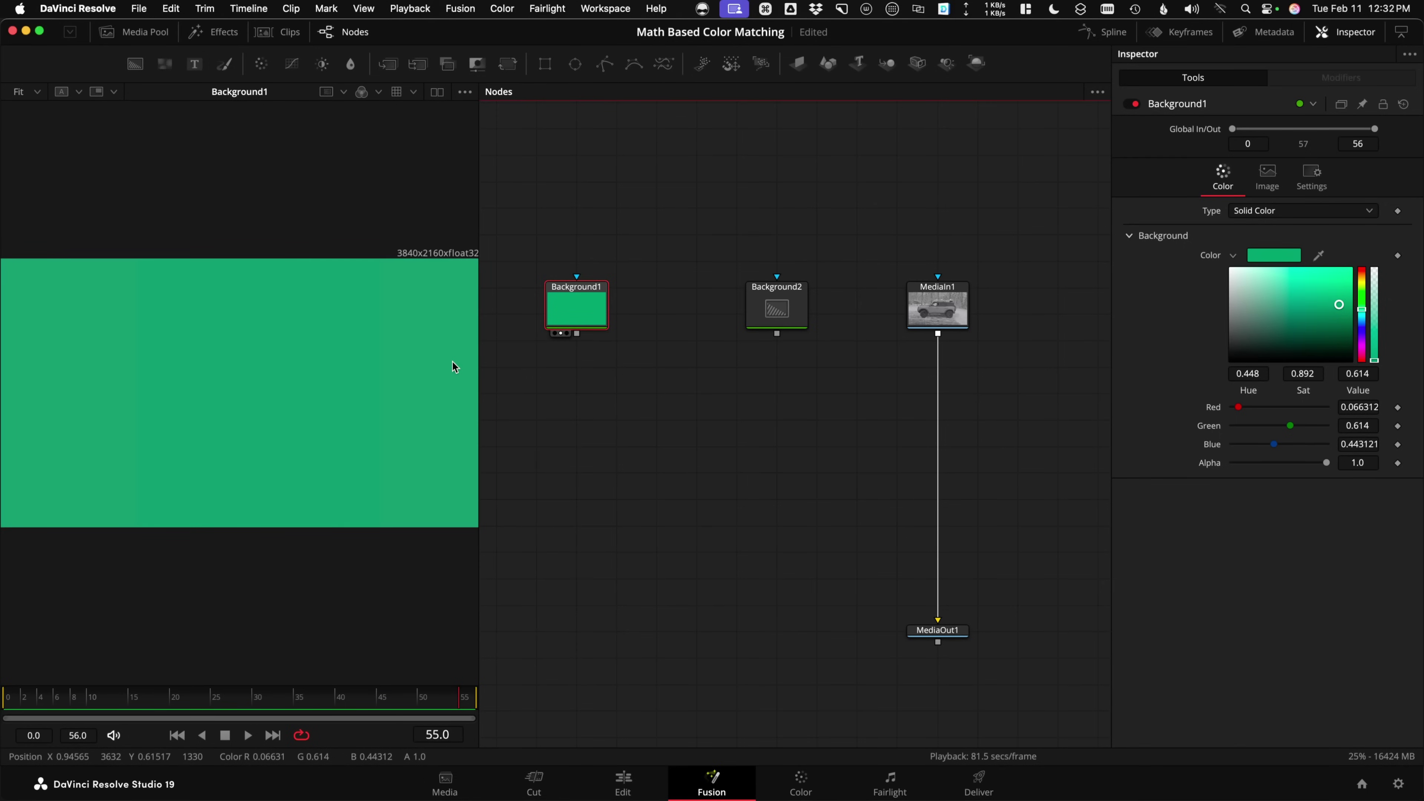
# Rename the green background node as plate.
pyautogui.press('F2')
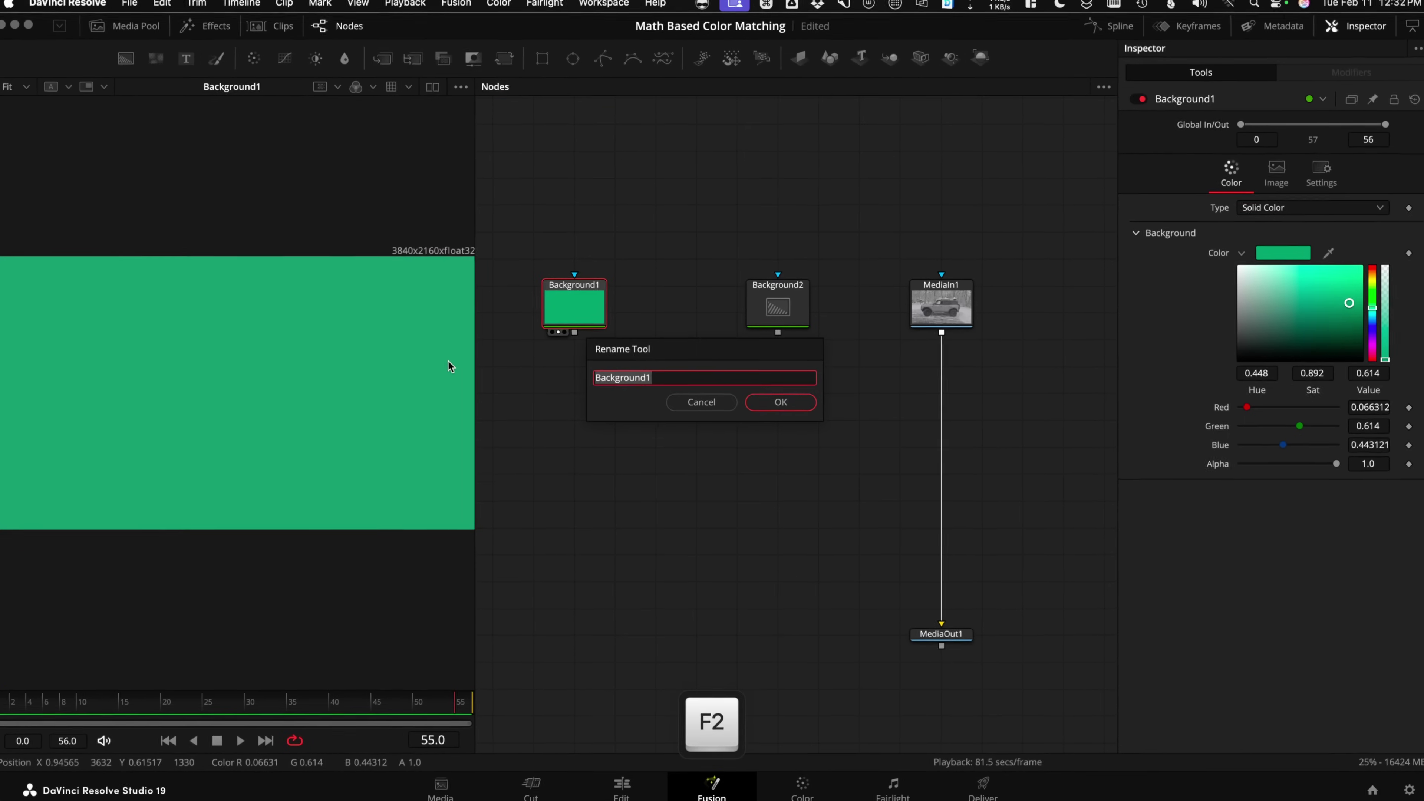
pyautogui.write('plate')
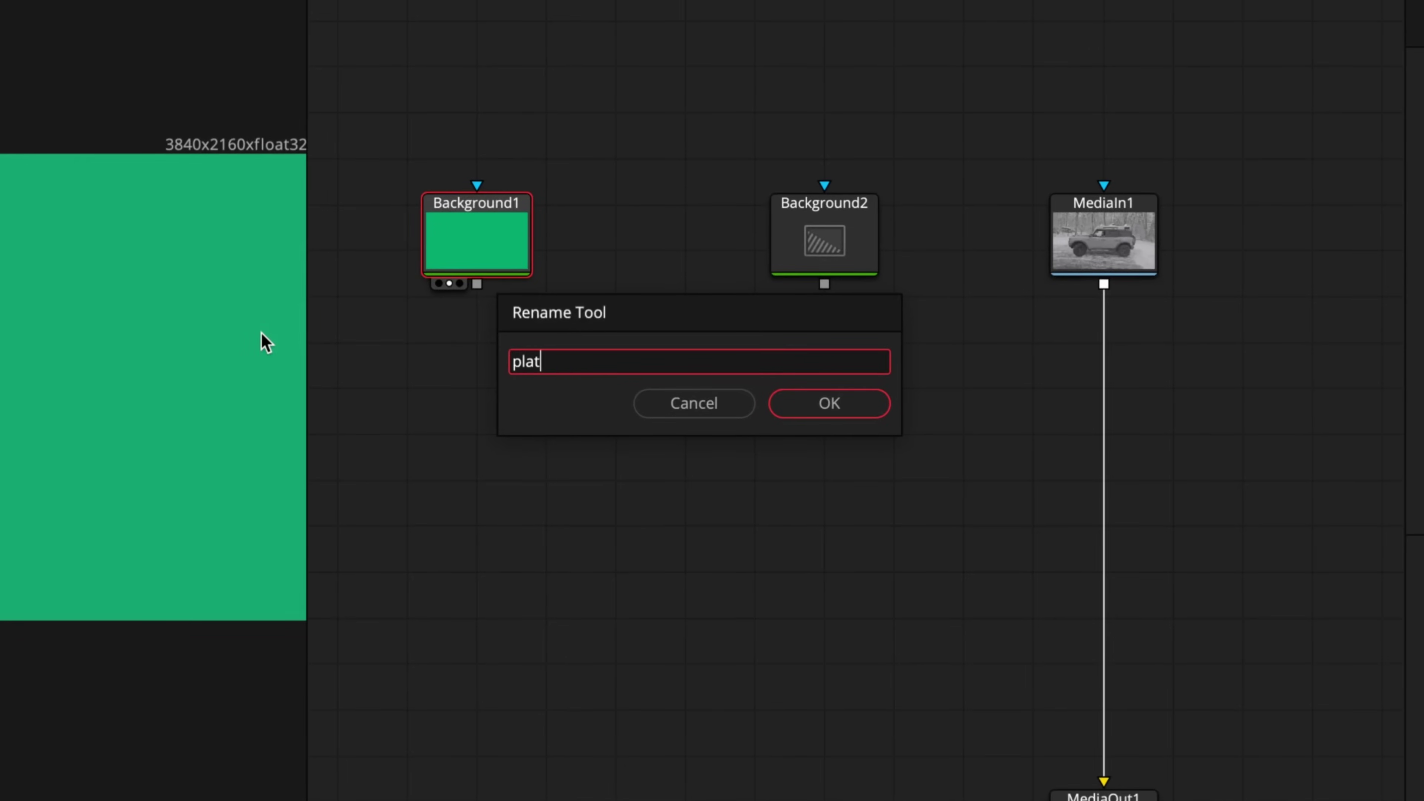
pyautogui.press('Return')
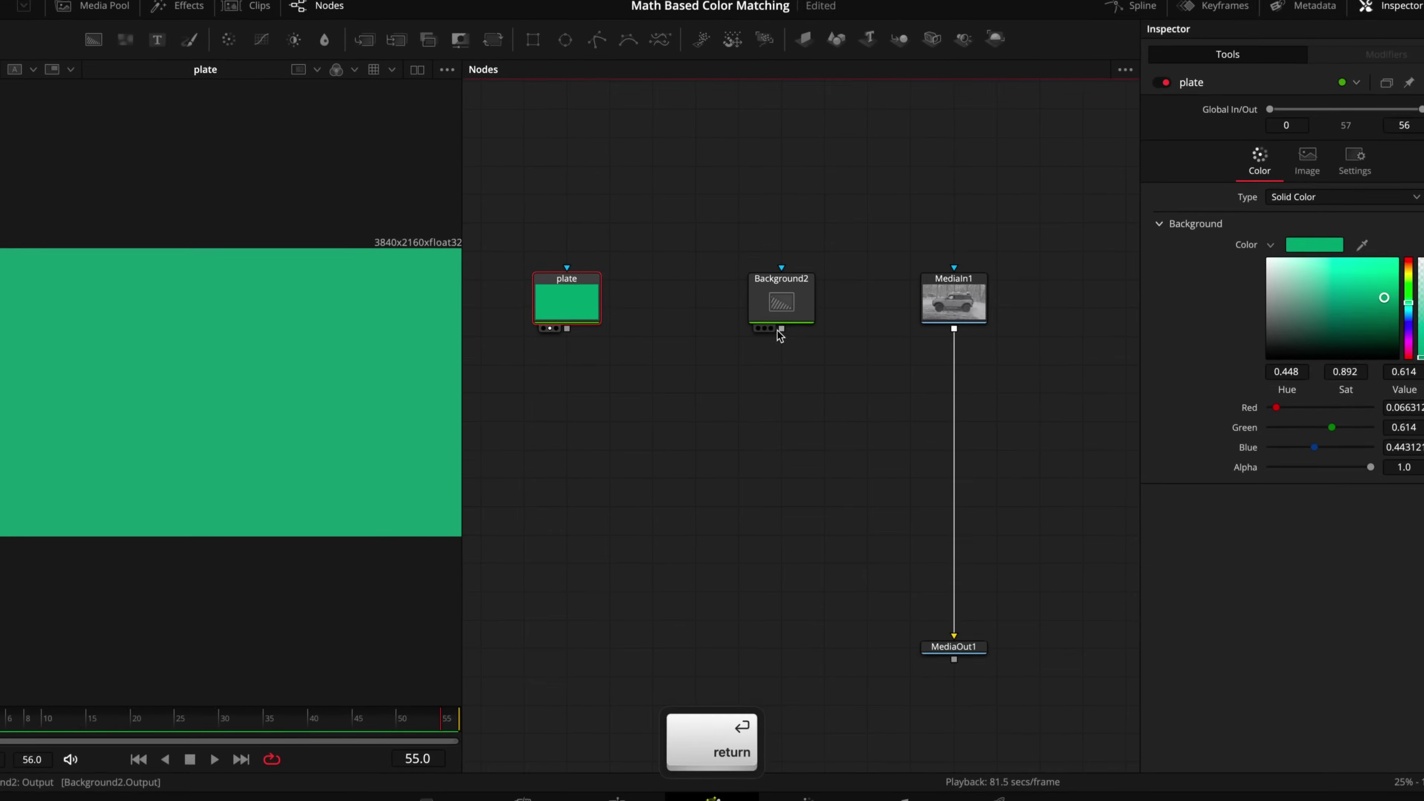
# Set the Background2 node to red with hue 0.0, saturation 0.94 and value 0.598, and show it in the viewer.
pyautogui.click(824, 258)
pyautogui.click(1233, 256)
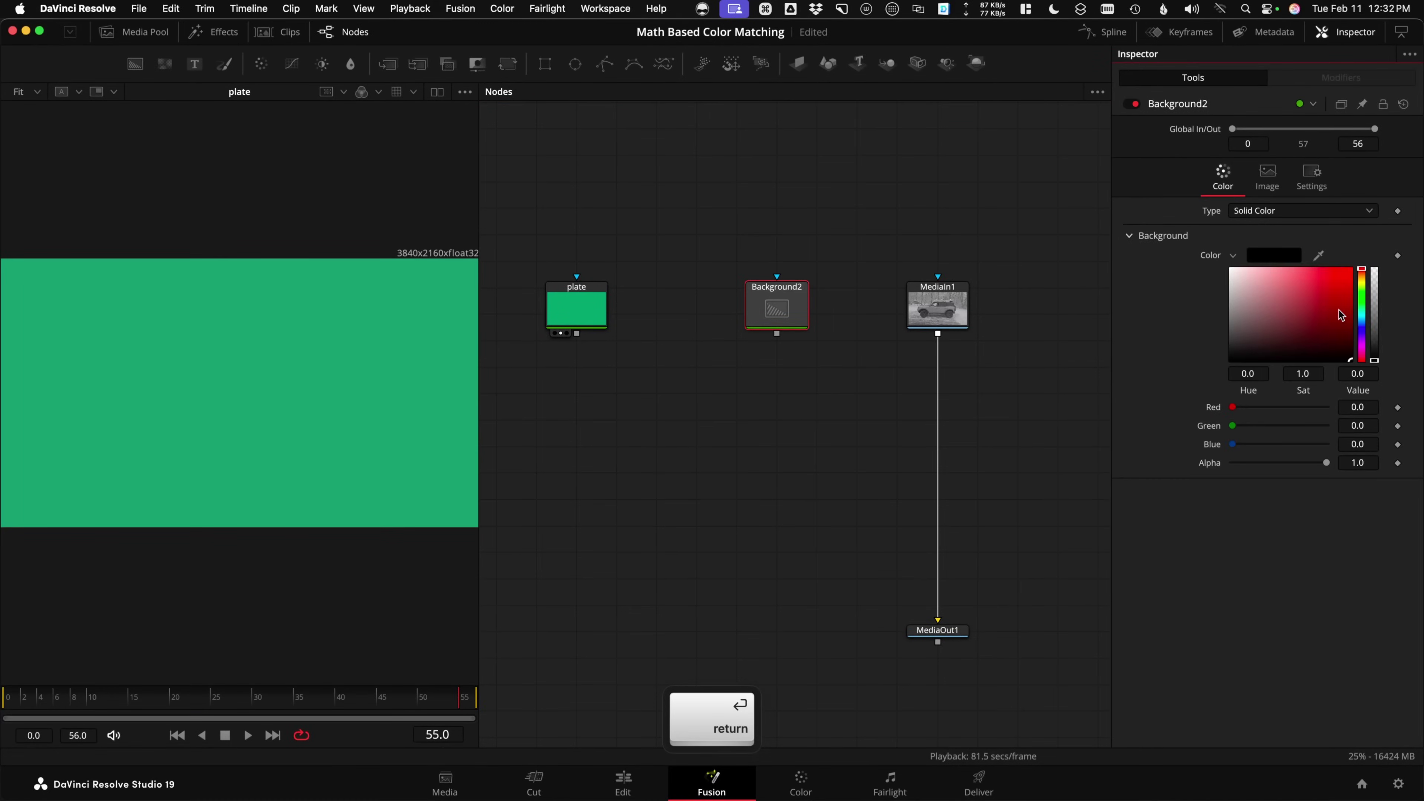
pyautogui.moveTo(1339, 311); pyautogui.dragTo(1345, 306)
pyautogui.moveTo(800, 322); pyautogui.dragTo(176, 432)
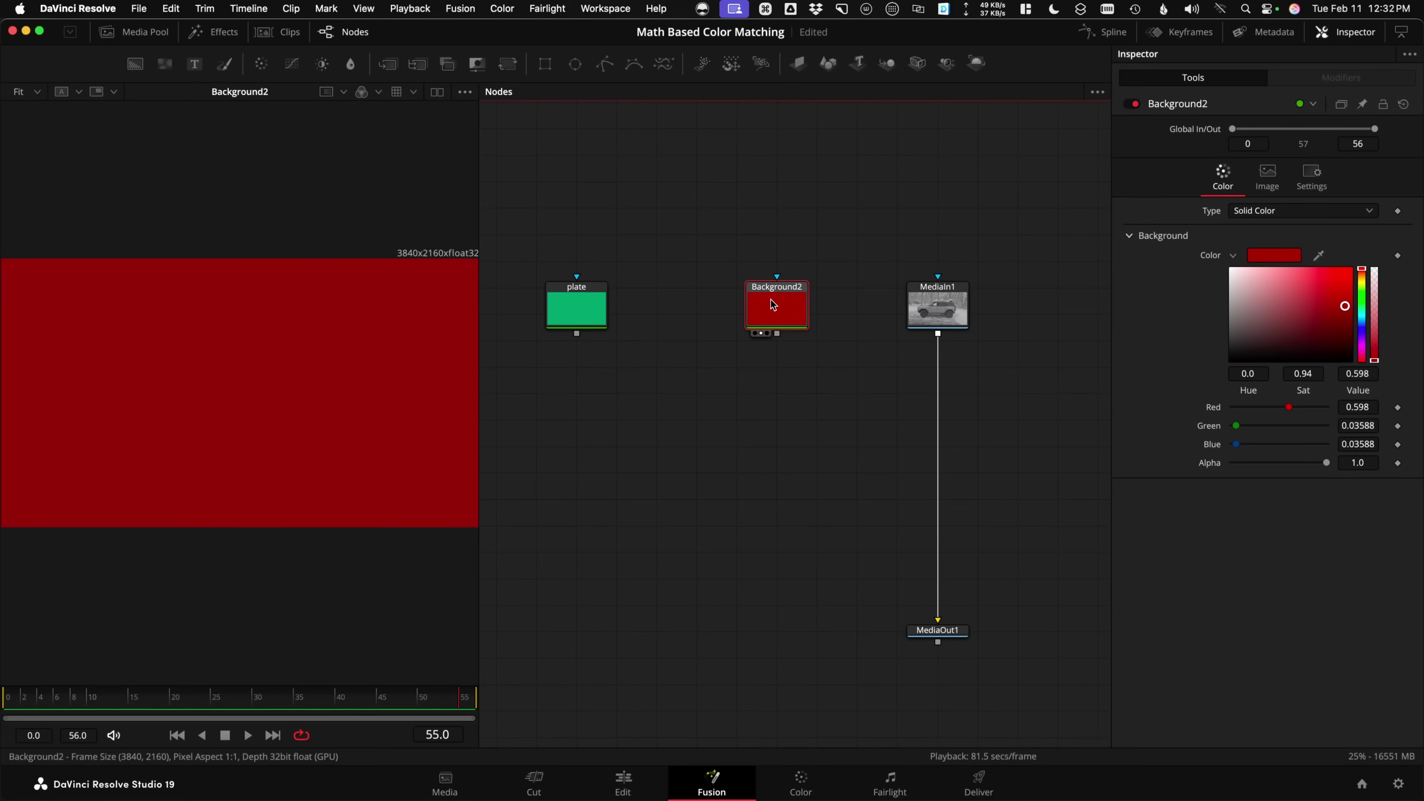
# Rename the red background node as ref.
pyautogui.press('F2')
pyautogui.write('ref')
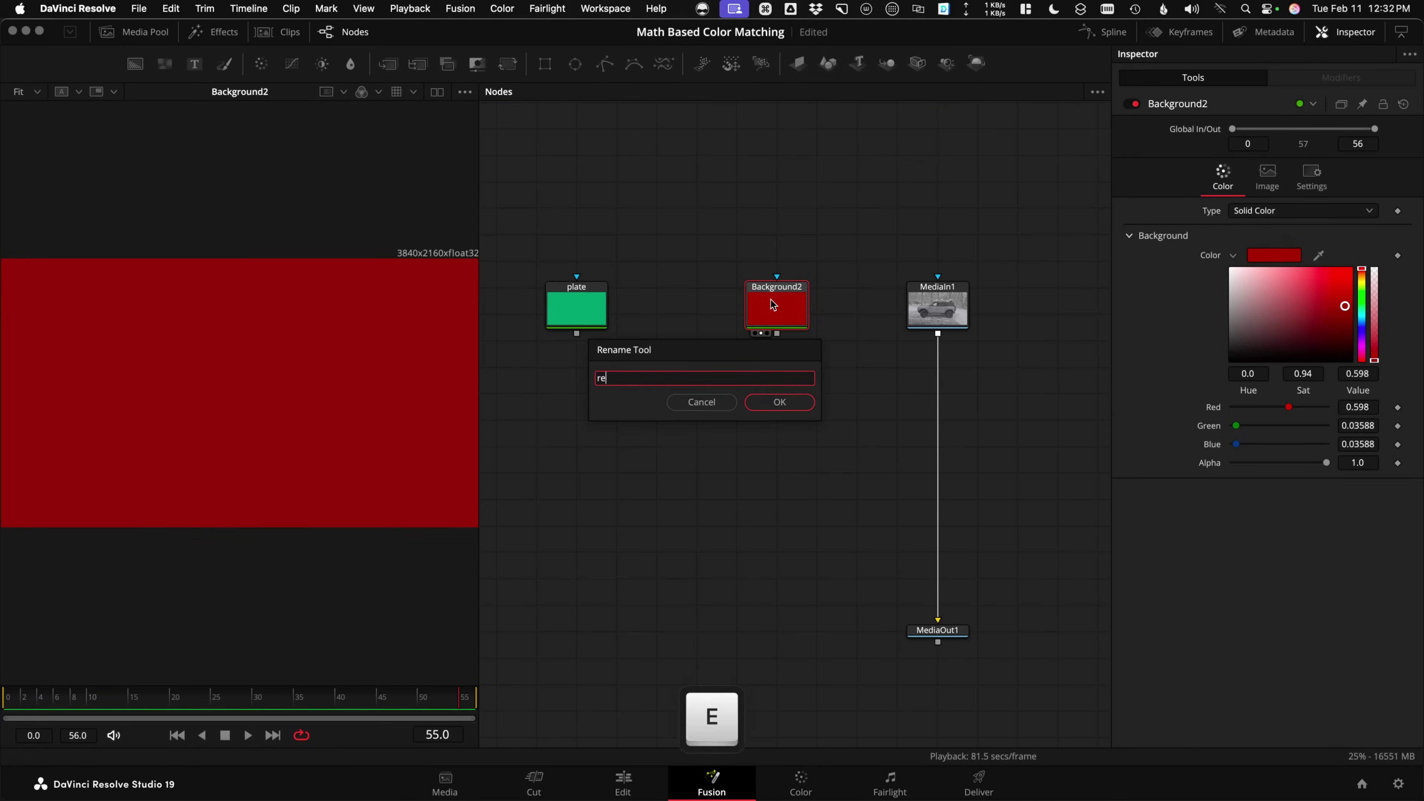
pyautogui.press('Return')
# Compare the plate and ref nodes in the viewer and check the node graph's tile picture display options.
pyautogui.moveTo(576, 305); pyautogui.dragTo(224, 359)
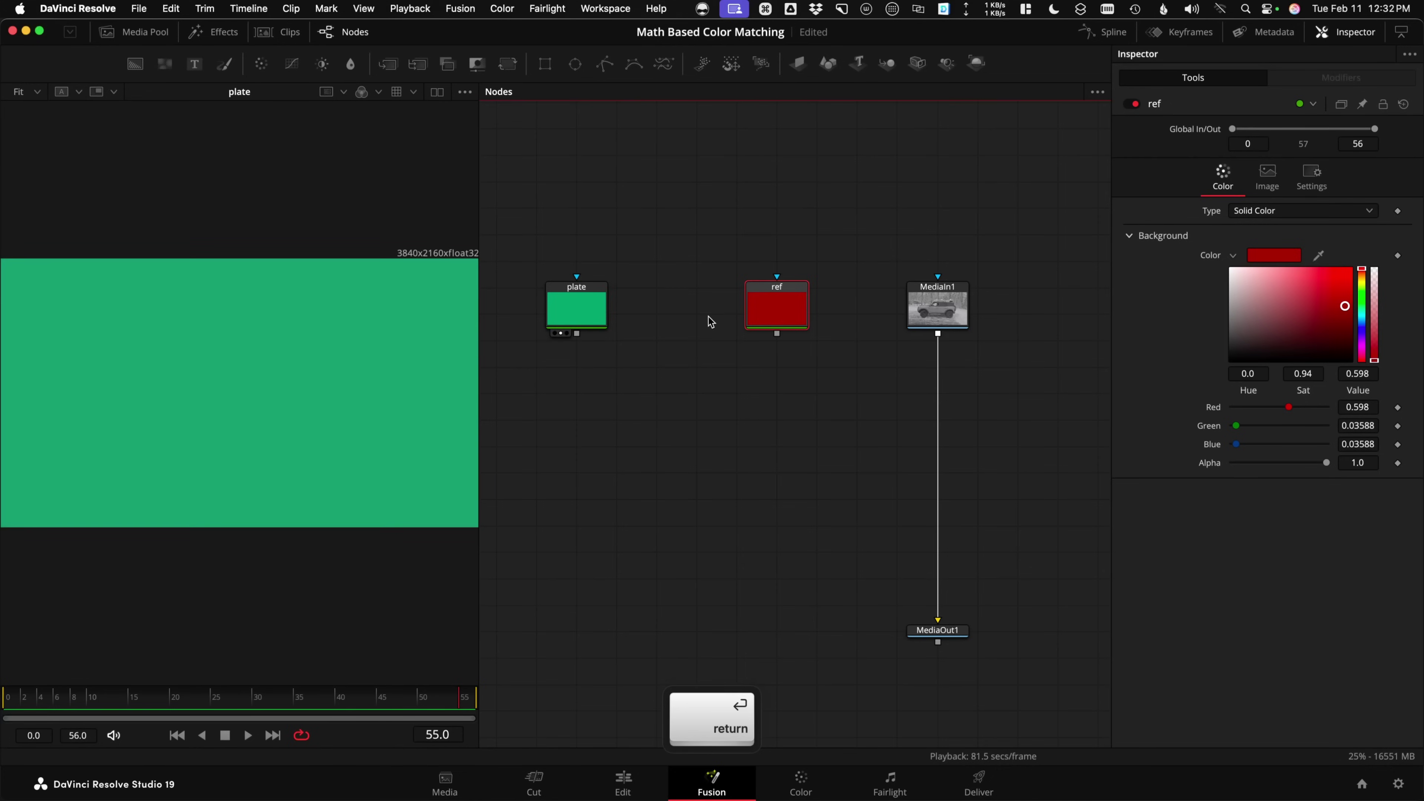
pyautogui.moveTo(777, 313); pyautogui.dragTo(299, 439)
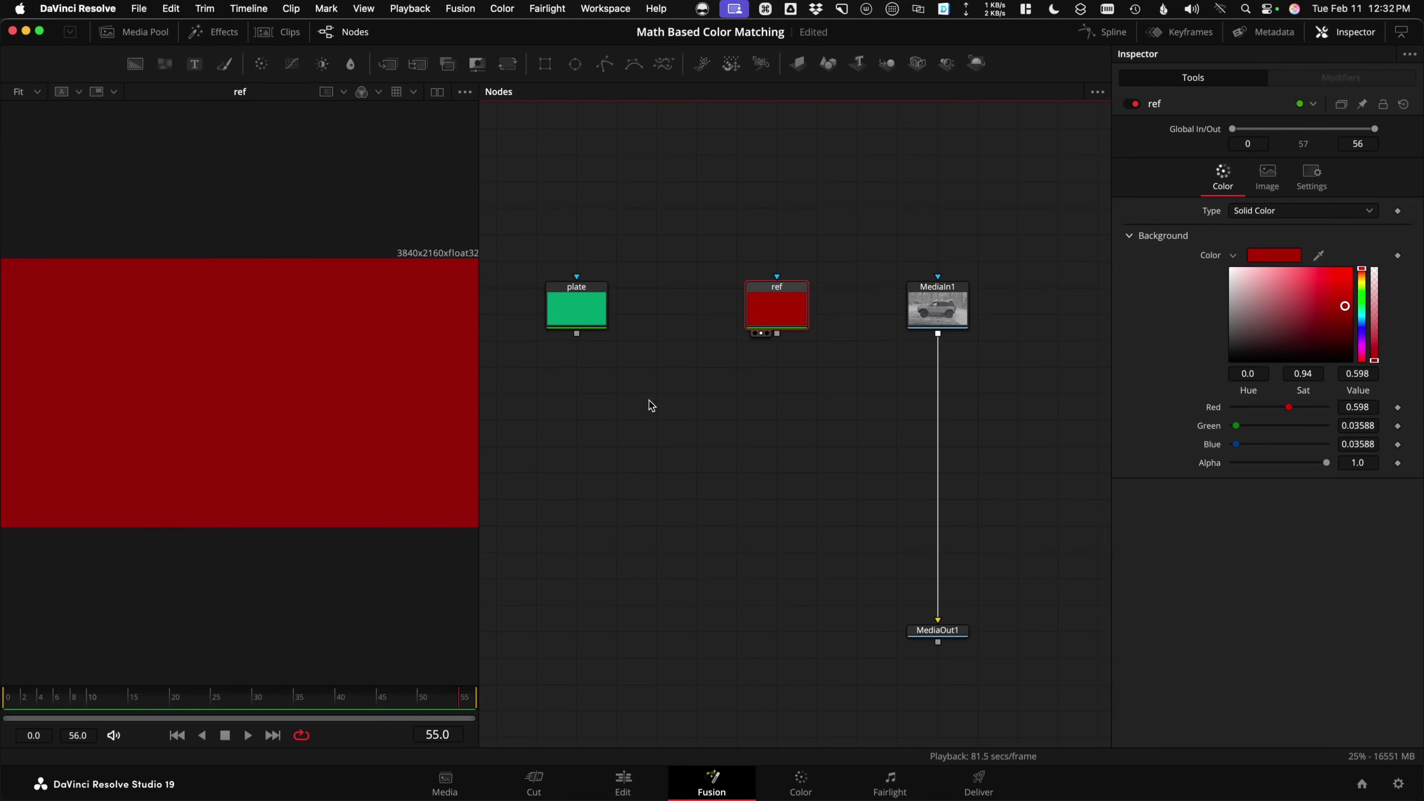
pyautogui.rightClick(631, 218)
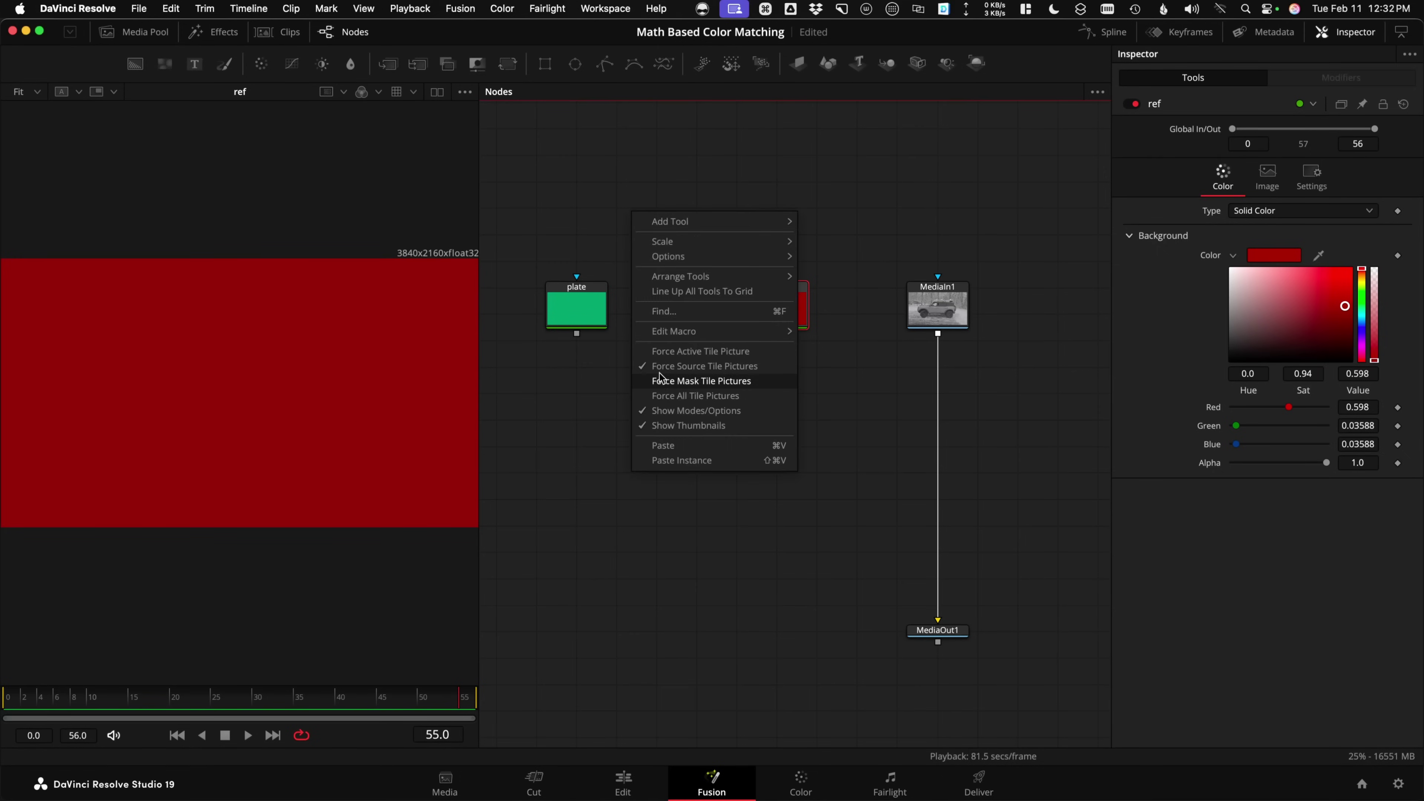
pyautogui.click(515, 398)
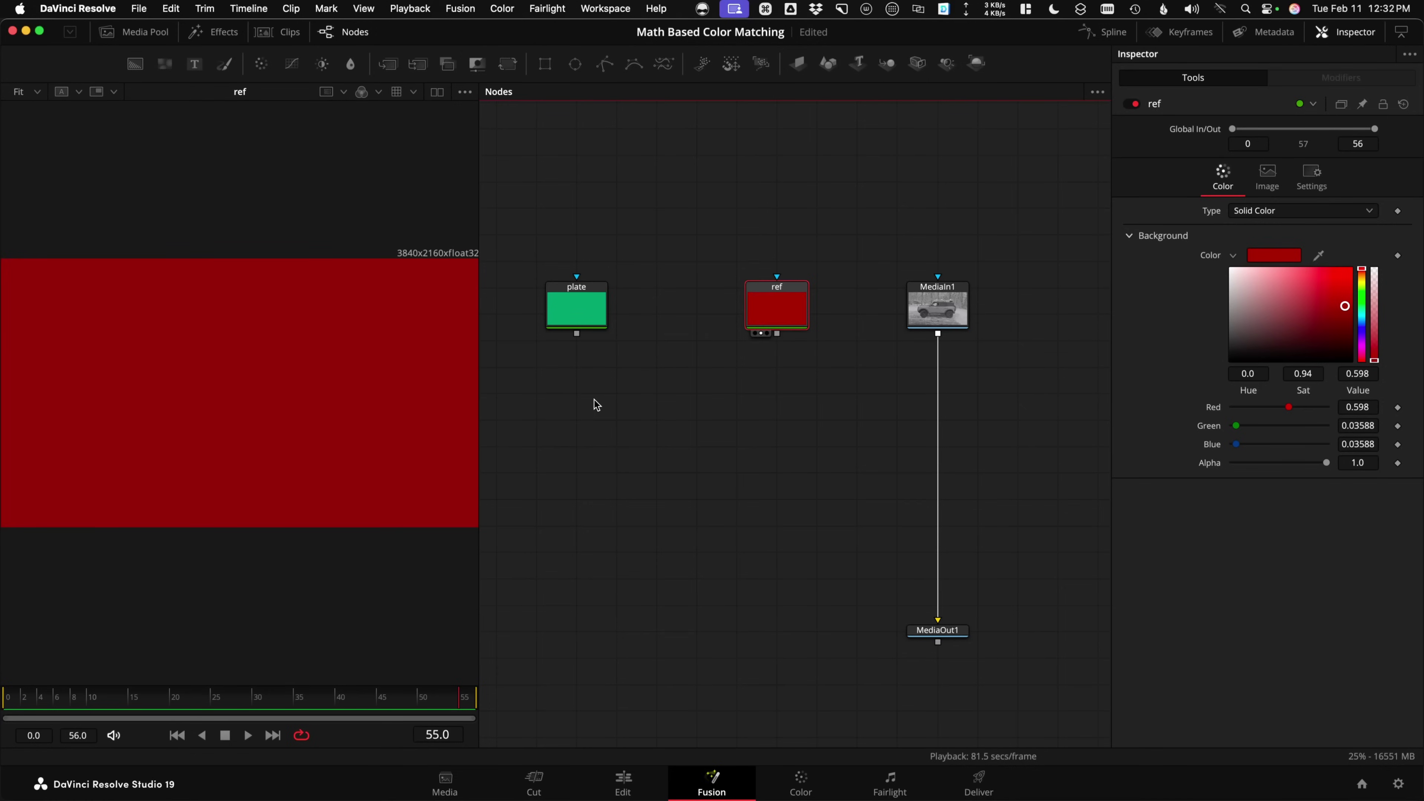
# Add a Channel Booleans node to the node graph and place it directly beneath the ref node.
pyautogui.click(634, 401)
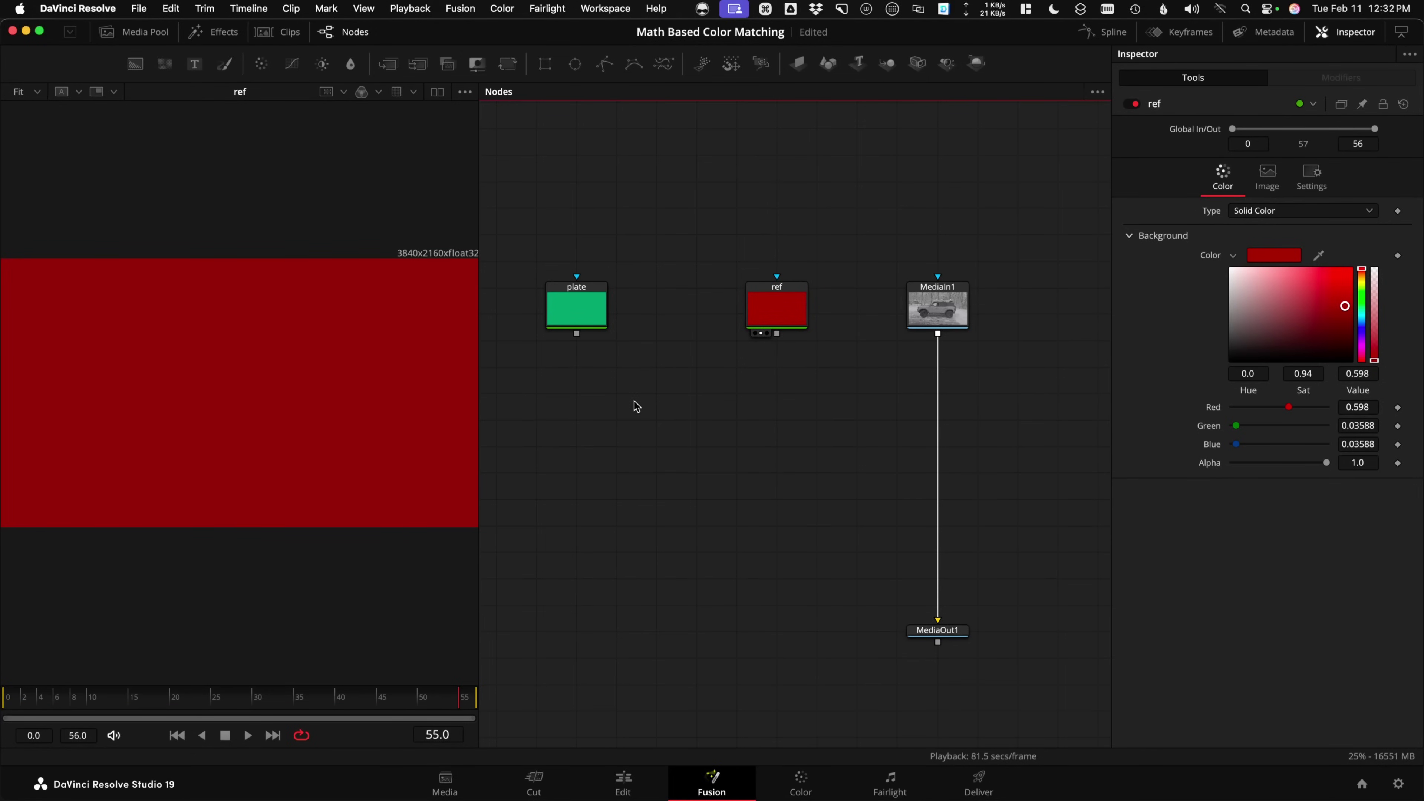
pyautogui.hotkey('shift', 'space')
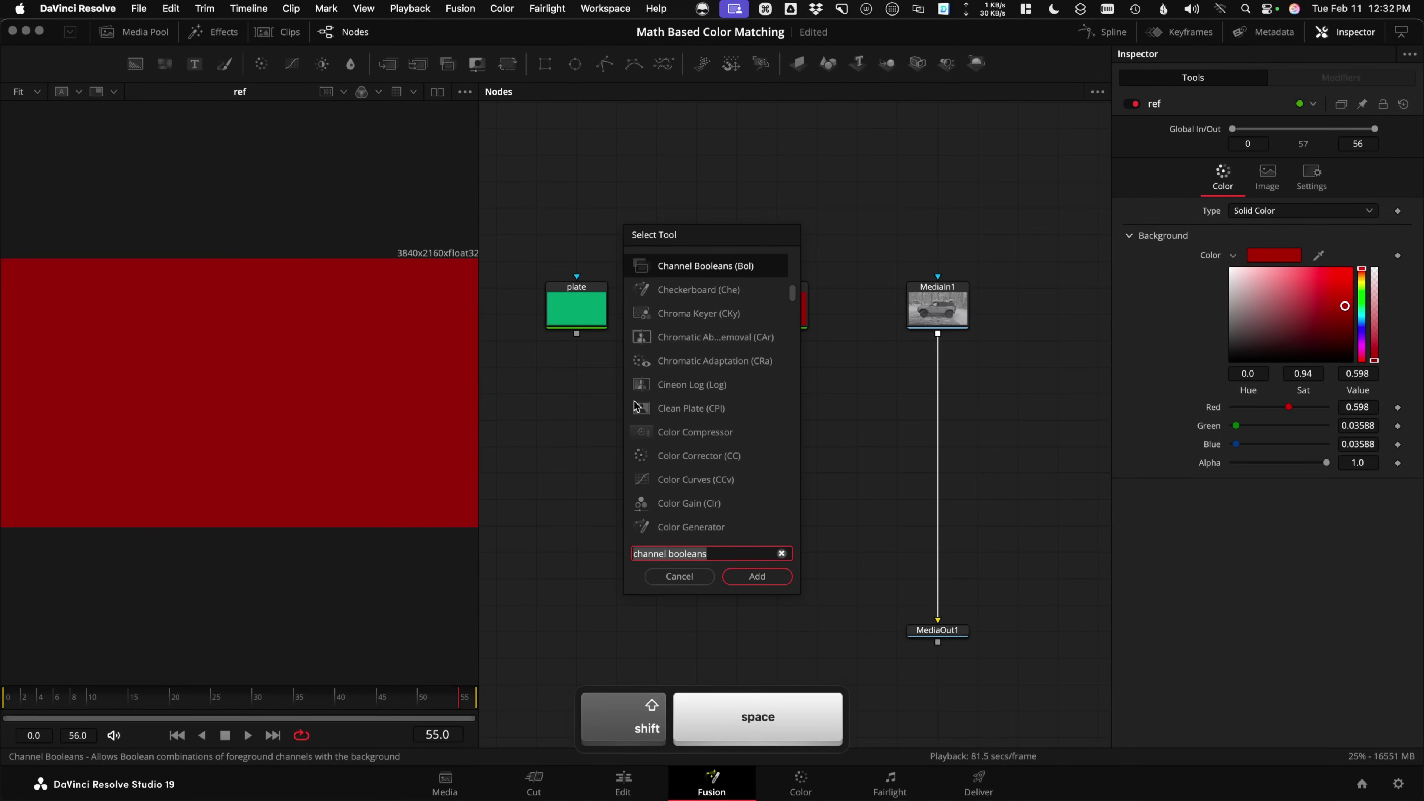
pyautogui.write('ch')
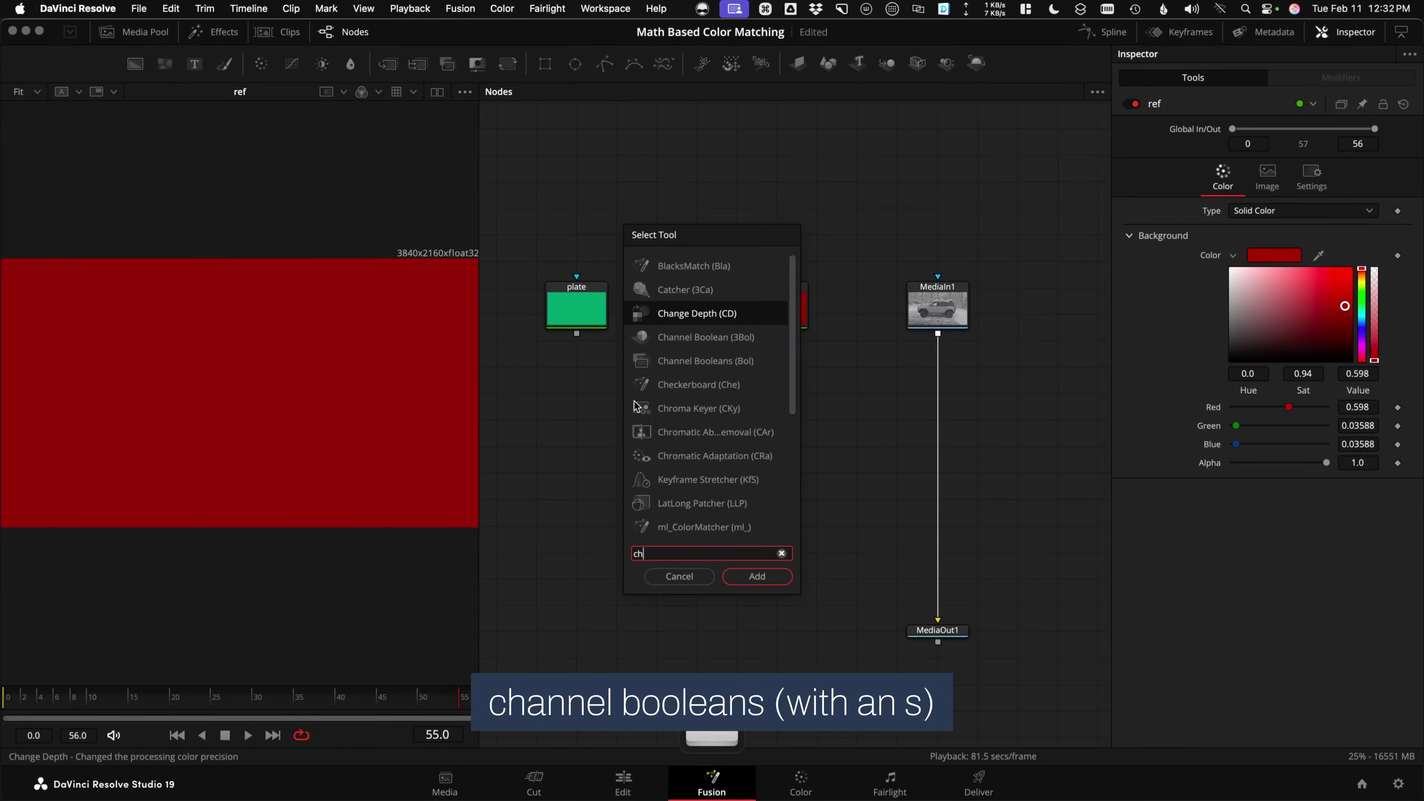
pyautogui.write('annel booleans')
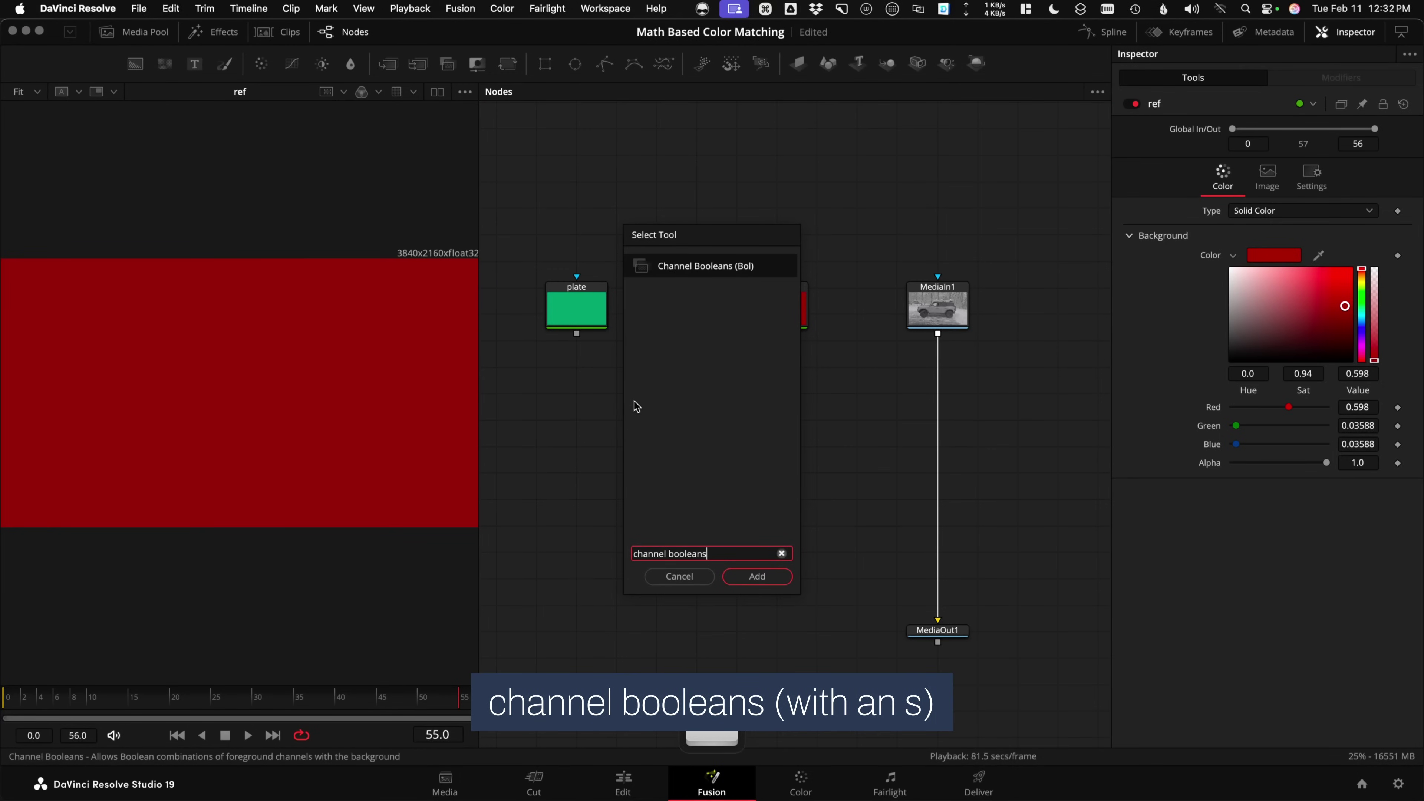
pyautogui.press('Return')
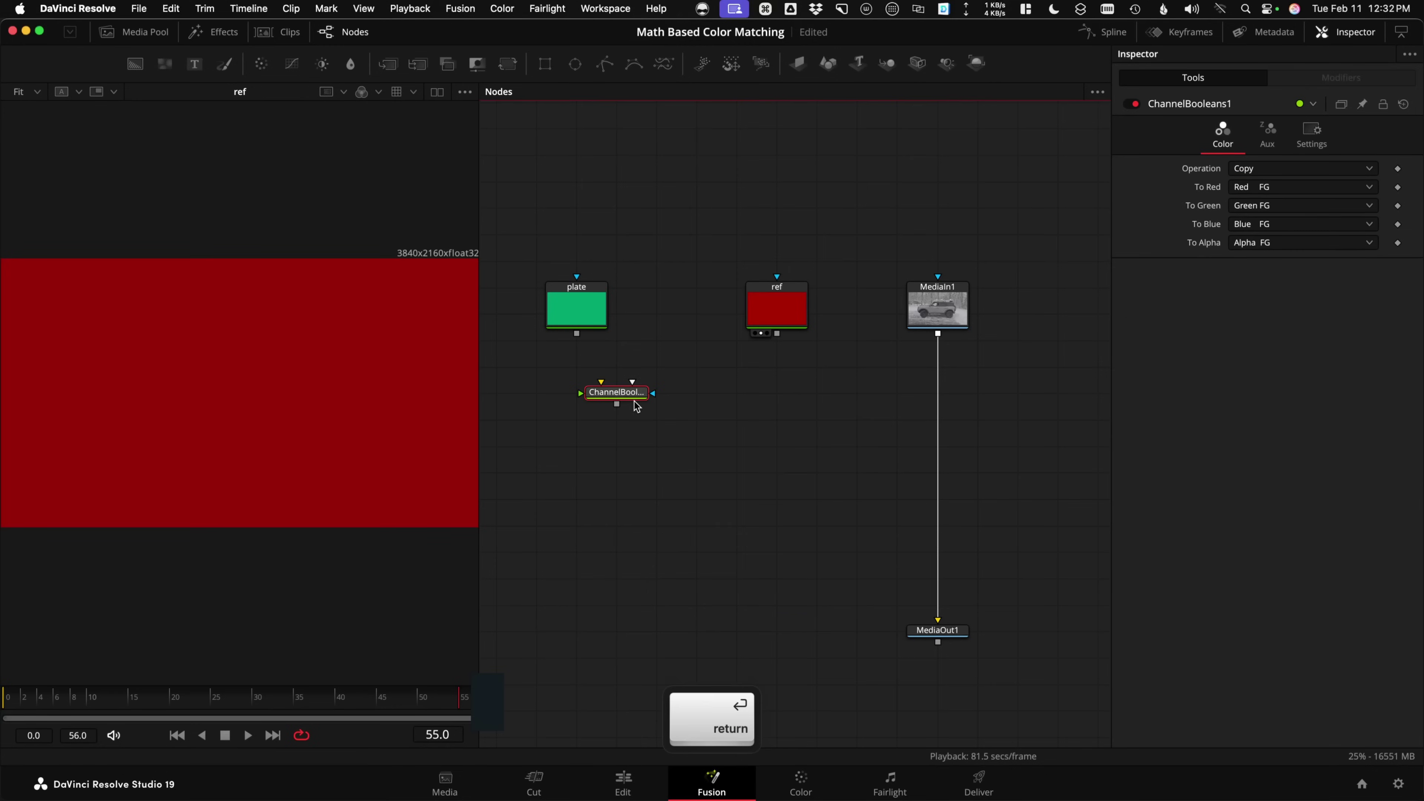
pyautogui.moveTo(614, 393); pyautogui.dragTo(761, 419)
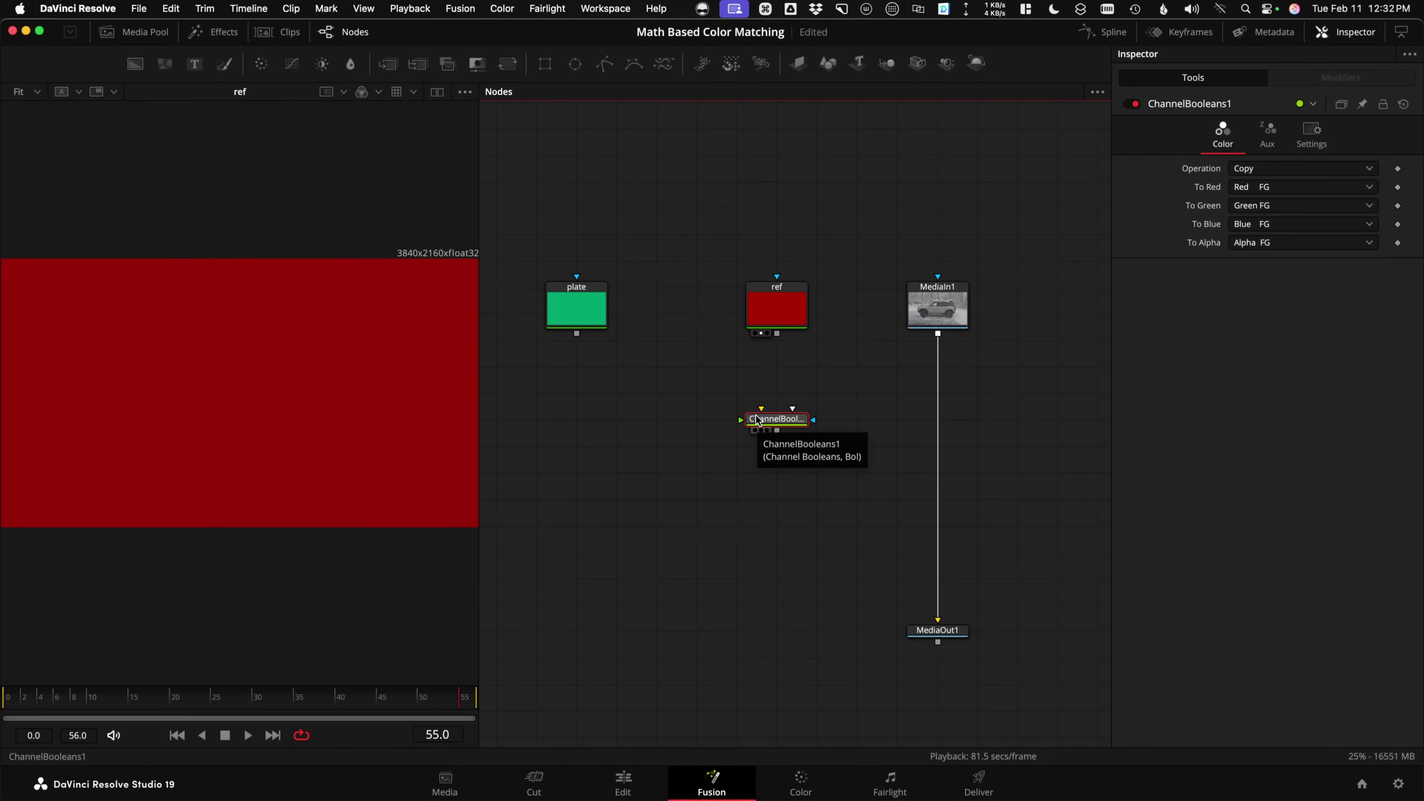
# Set the Channel Booleans node's operation to Divide and its To Alpha option to Do Nothing.
pyautogui.click(1262, 170)
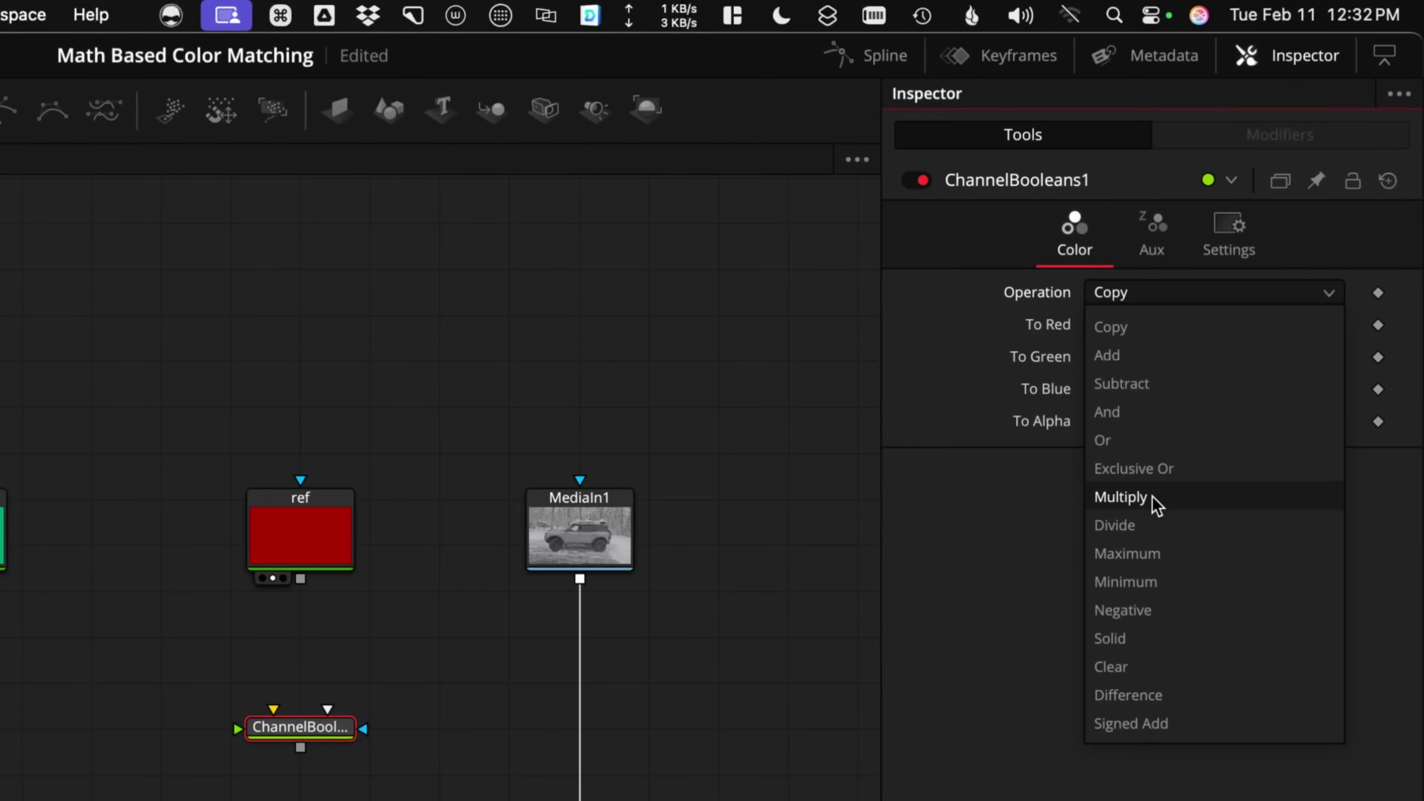
pyautogui.click(1143, 526)
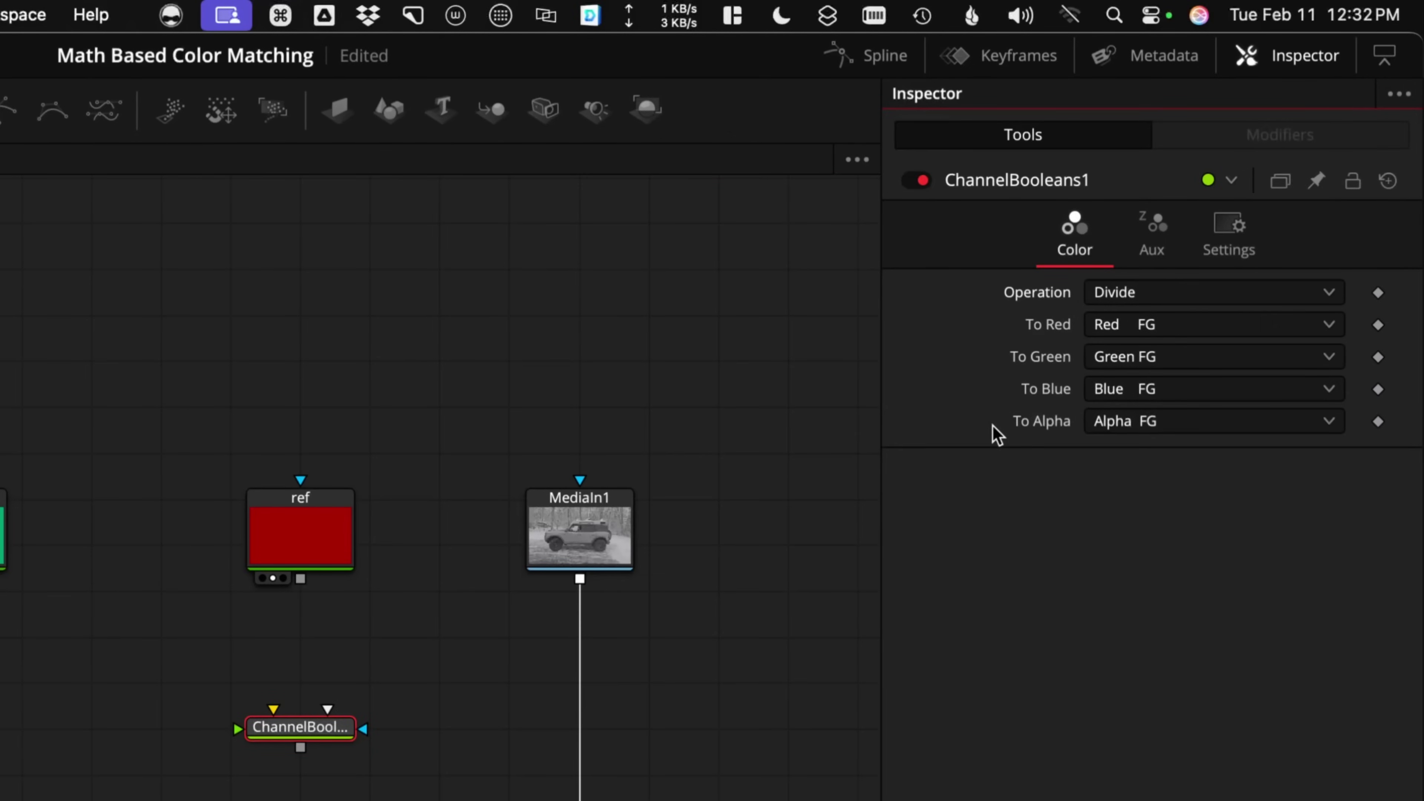
pyautogui.click(1164, 424)
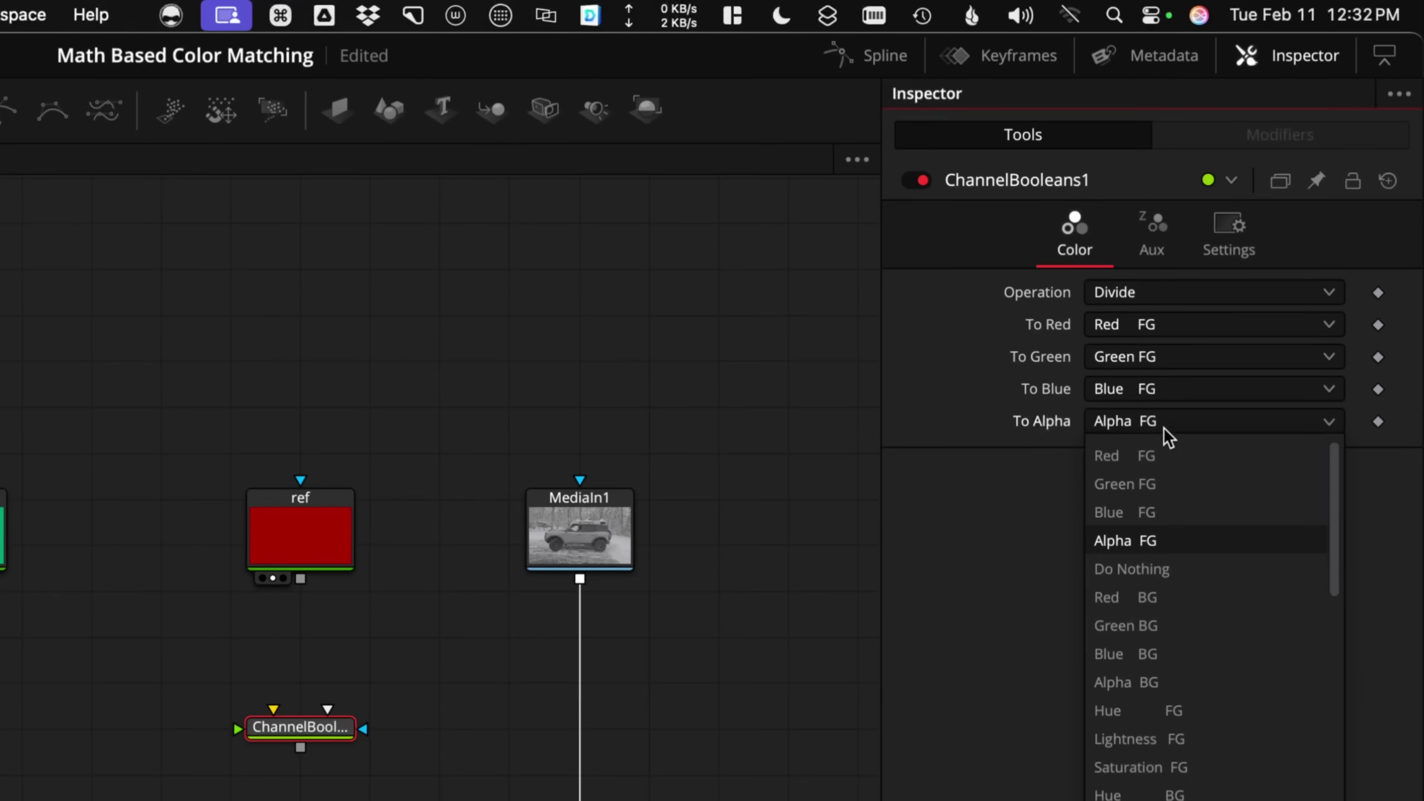
pyautogui.click(1164, 561)
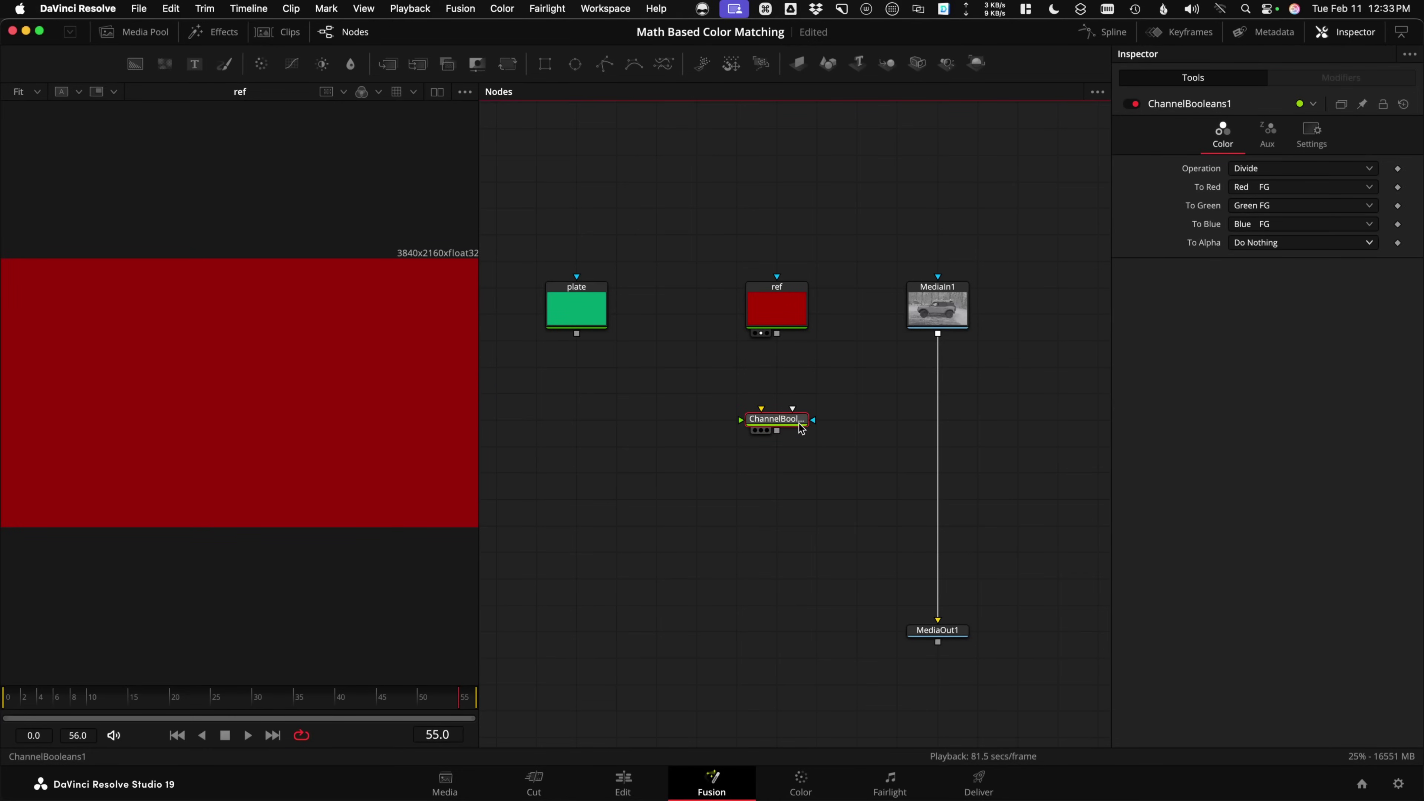
# Rename the Channel Booleans node as divide.
pyautogui.press('F2')
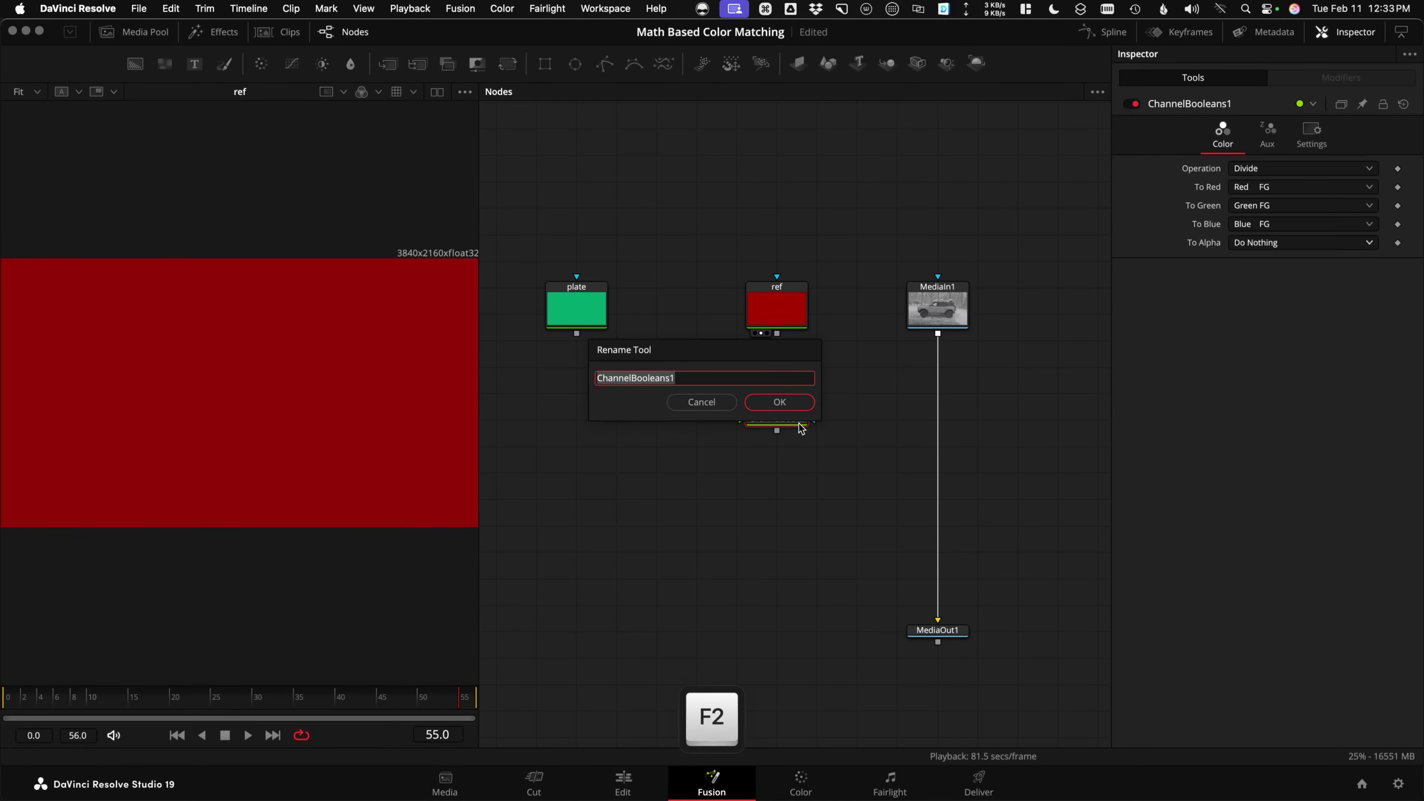
pyautogui.write('divide')
pyautogui.press('Return')
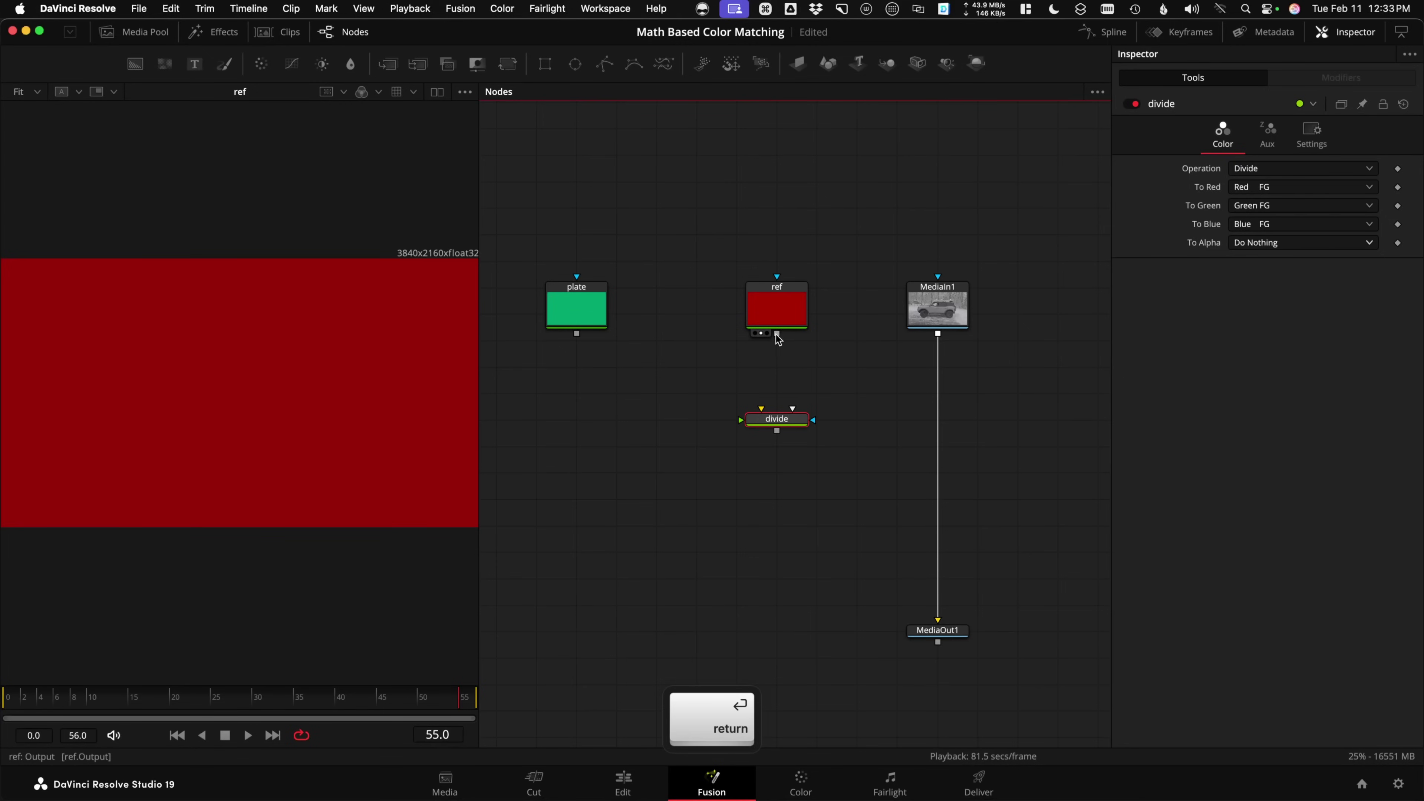
# Connect ref to the divide node's background input and plate to its foreground input.
pyautogui.moveTo(777, 333); pyautogui.dragTo(775, 427)
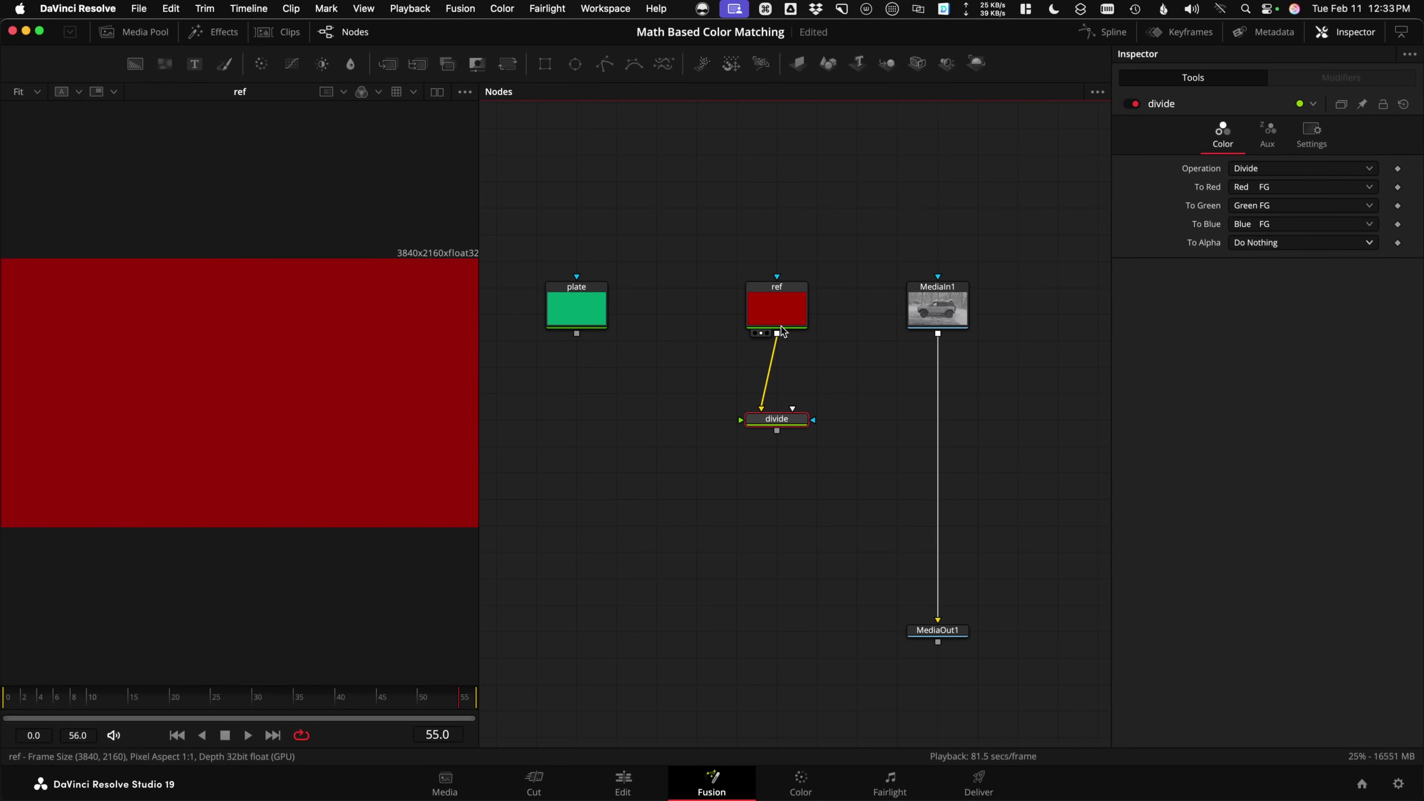
pyautogui.press('1')
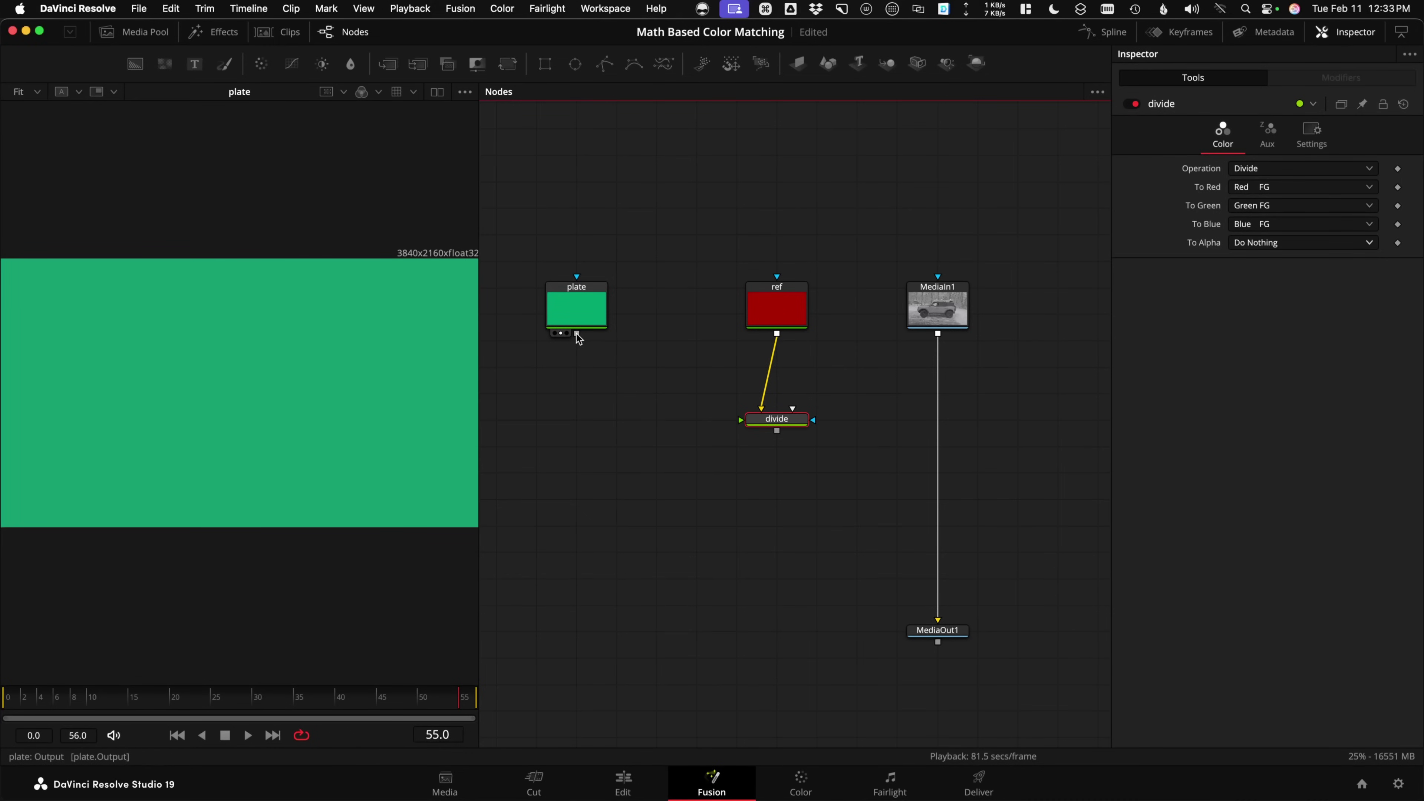
pyautogui.moveTo(576, 333); pyautogui.dragTo(767, 431)
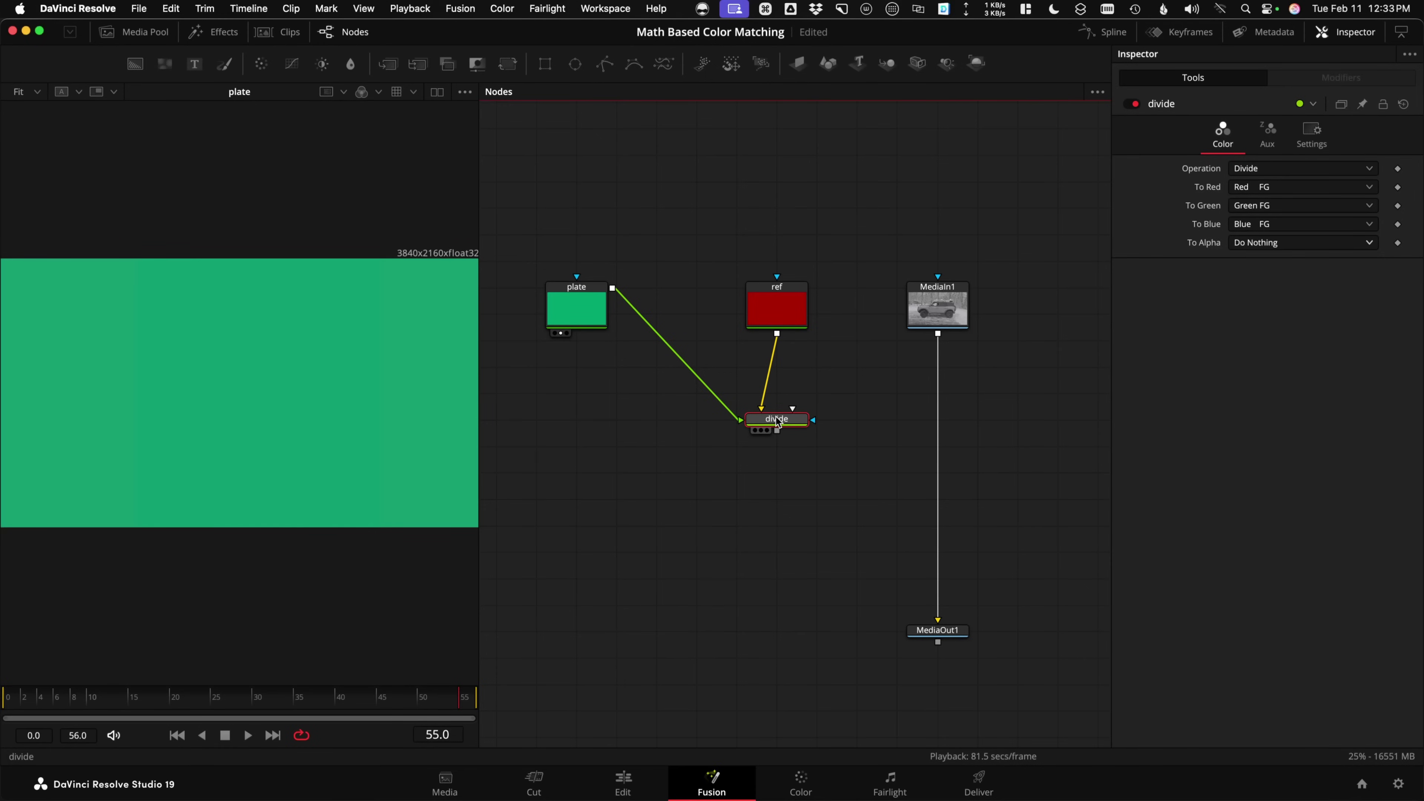
# View the divide node's output and the ref node in the viewer and read their RGB colour values.
pyautogui.moveTo(780, 423); pyautogui.dragTo(343, 443)
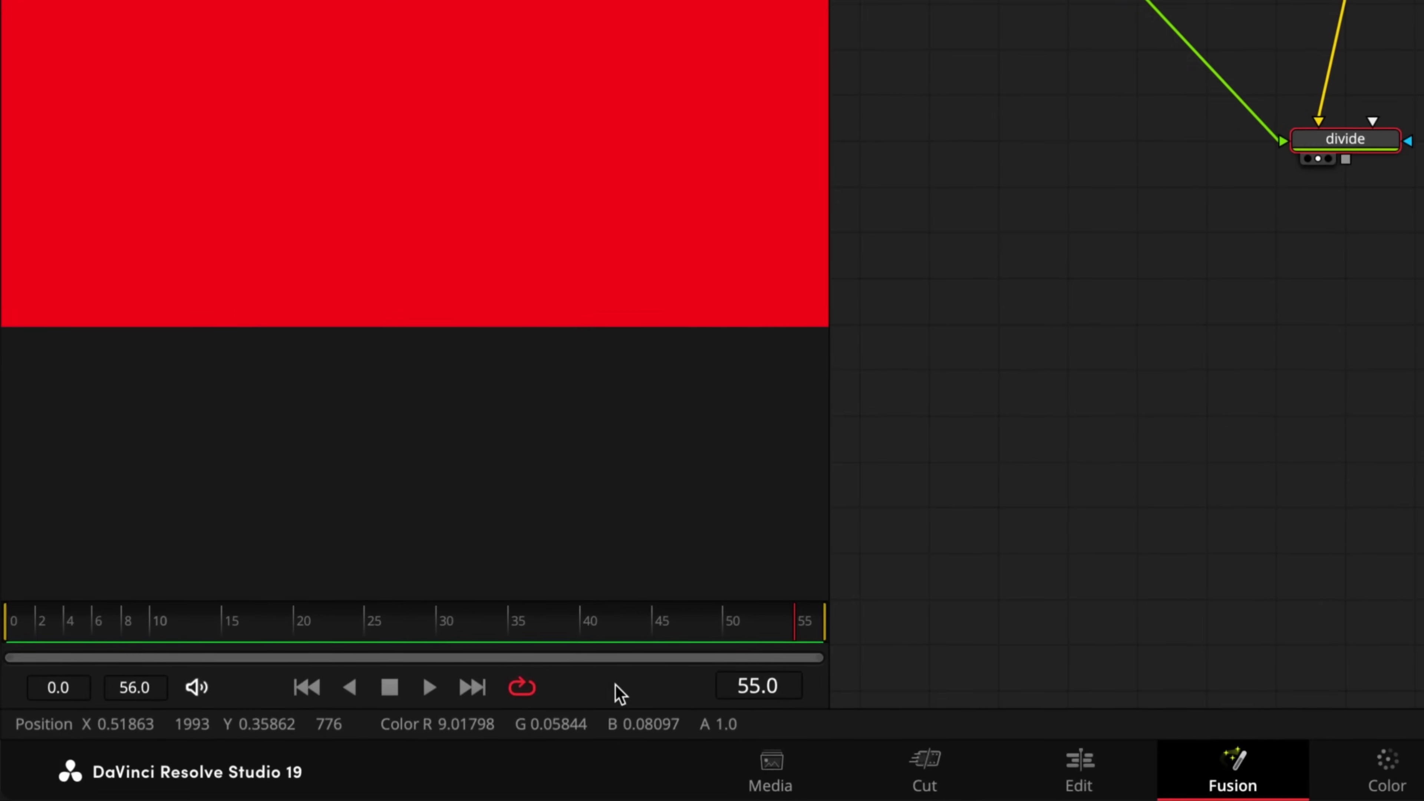
pyautogui.moveTo(682, 694)
pyautogui.mouseDown()
pyautogui.moveTo(463, 679)
pyautogui.moveTo(365, 695)
pyautogui.moveTo(357, 726)
pyautogui.moveTo(438, 755)
pyautogui.moveTo(657, 758)
pyautogui.moveTo(698, 738)
pyautogui.moveTo(665, 669)
pyautogui.mouseUp()
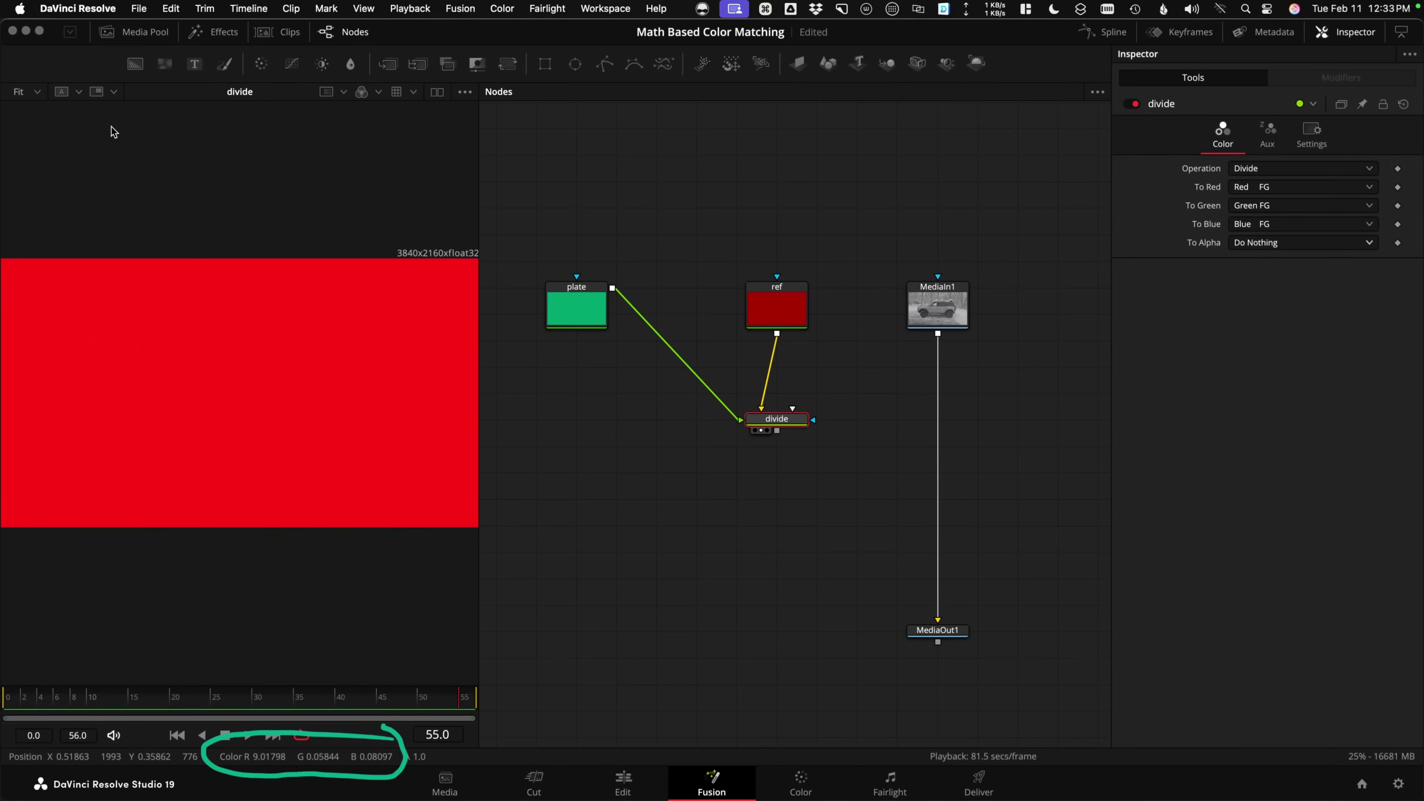
pyautogui.moveTo(114, 132)
pyautogui.mouseDown()
pyautogui.moveTo(157, 149)
pyautogui.moveTo(162, 124)
pyautogui.moveTo(233, 131)
pyautogui.moveTo(228, 143)
pyautogui.moveTo(256, 124)
pyautogui.moveTo(268, 163)
pyautogui.mouseUp()
pyautogui.moveTo(295, 122)
pyautogui.mouseDown()
pyautogui.moveTo(284, 140)
pyautogui.moveTo(302, 156)
pyautogui.mouseUp()
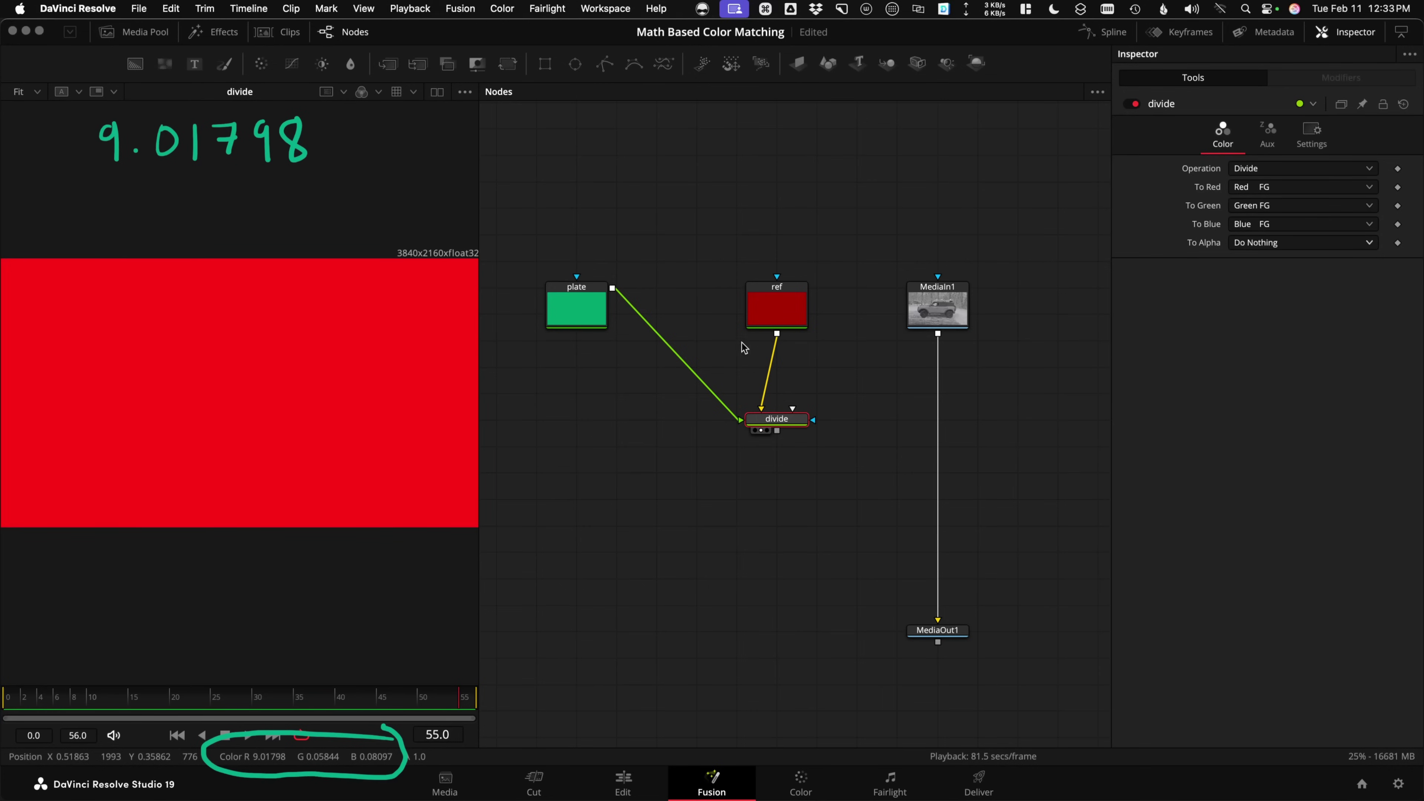
pyautogui.click(755, 333)
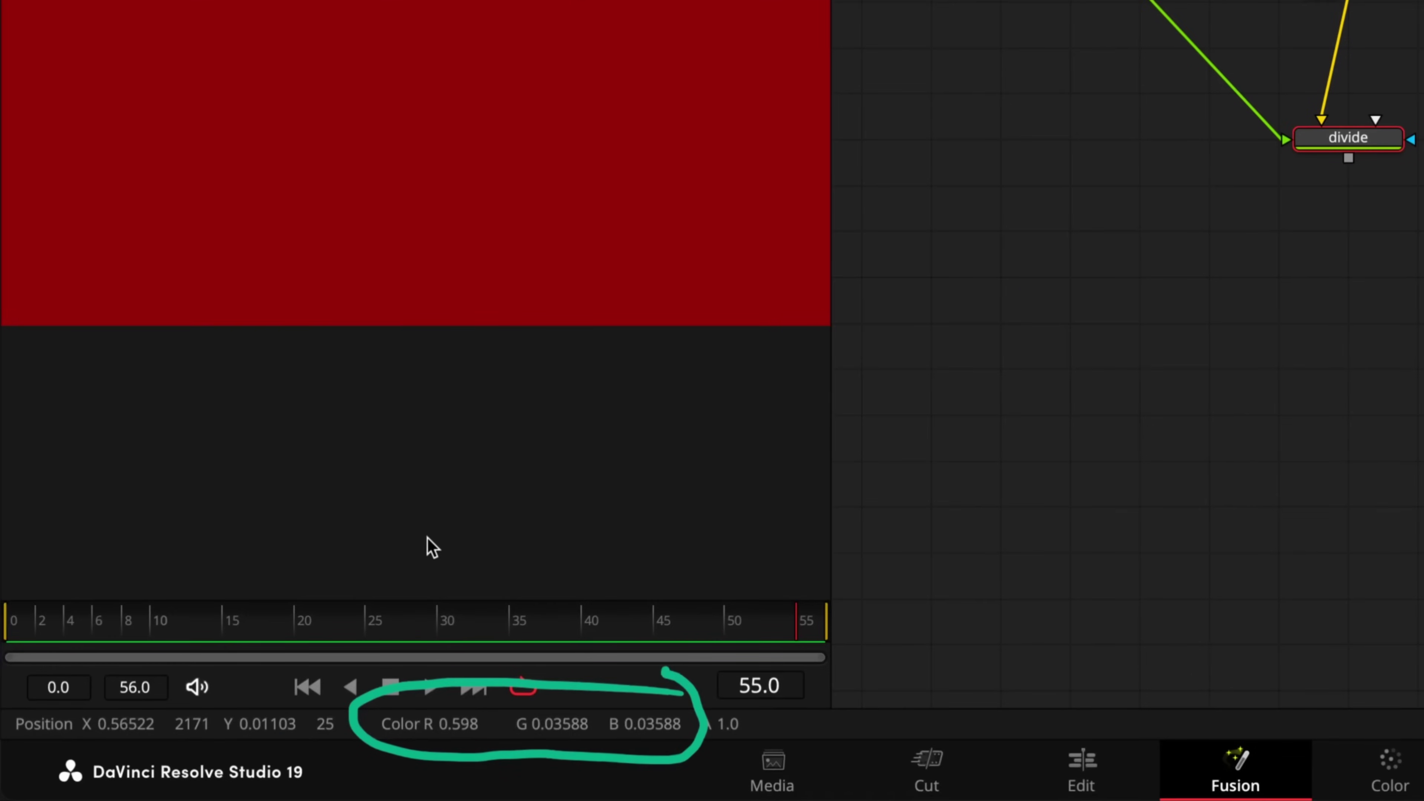
# Select the ref node, mark its red value with on-screen arrows and handwrite the annotation .598 /.
pyautogui.moveTo(241, 614); pyautogui.dragTo(264, 705)
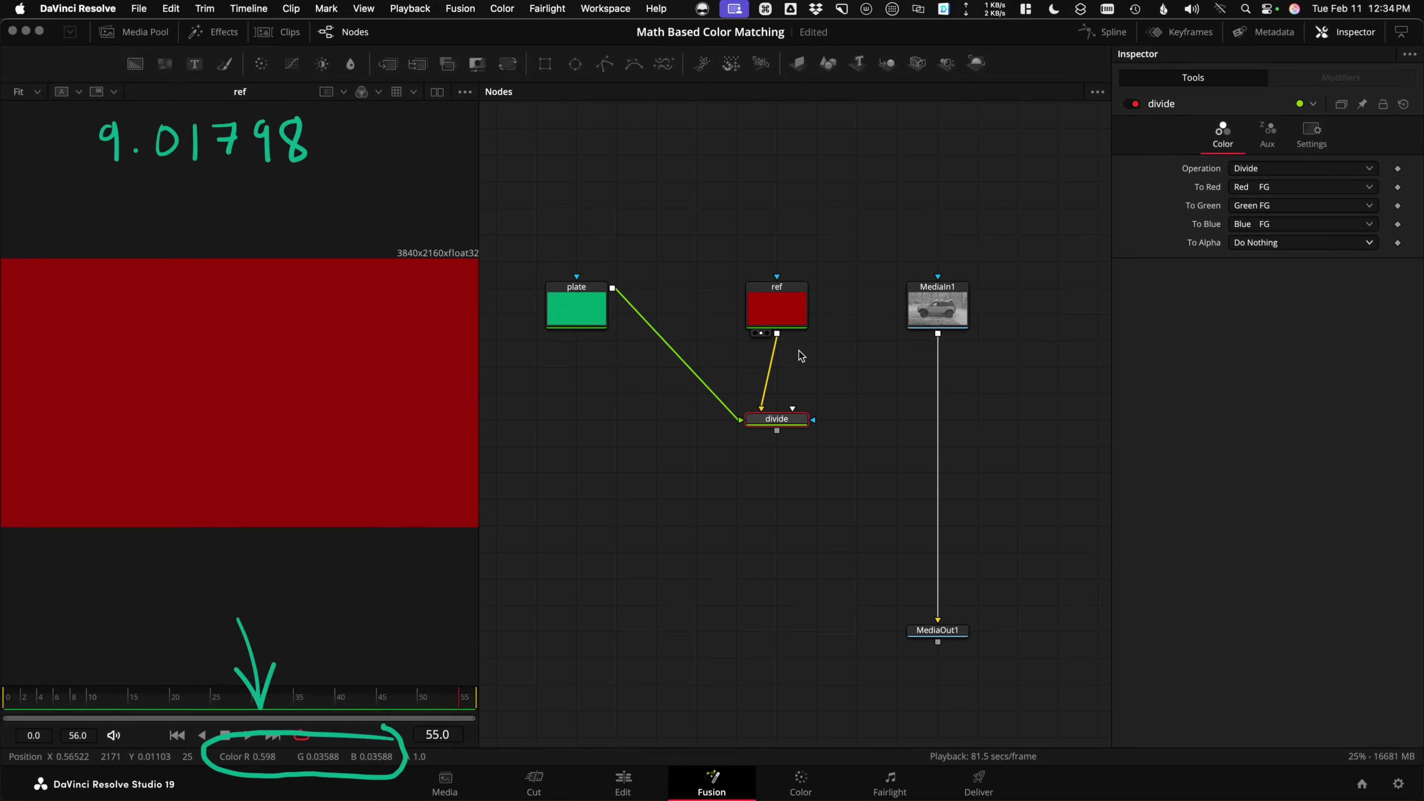
pyautogui.click(792, 314)
pyautogui.moveTo(1114, 403); pyautogui.dragTo(1196, 399)
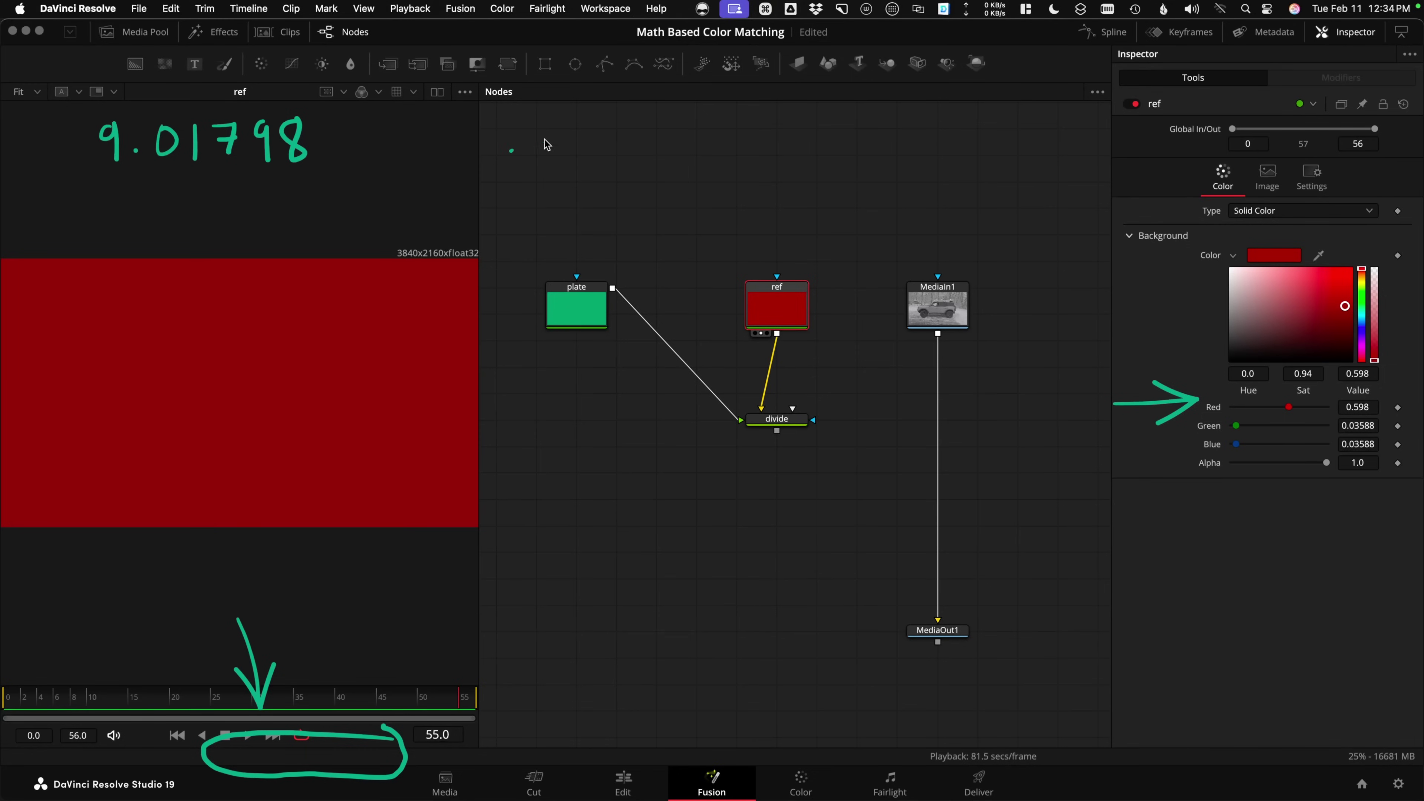
pyautogui.moveTo(527, 123)
pyautogui.mouseDown()
pyautogui.moveTo(564, 119)
pyautogui.moveTo(607, 143)
pyautogui.moveTo(595, 114)
pyautogui.moveTo(624, 178)
pyautogui.mouseUp()
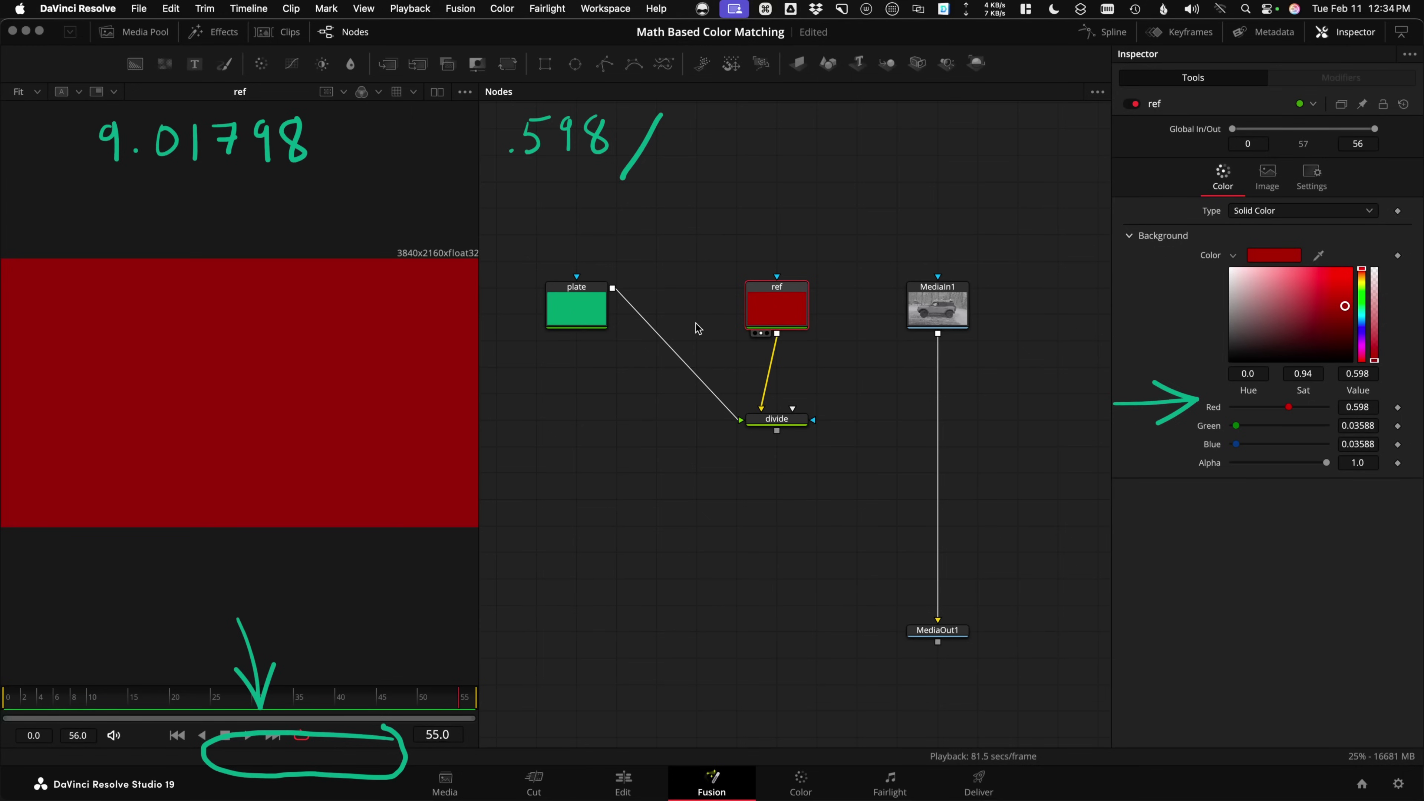
# View the plate node in the viewer and extend the handwritten annotation with its red value as .066312 =.
pyautogui.moveTo(580, 310); pyautogui.dragTo(304, 359)
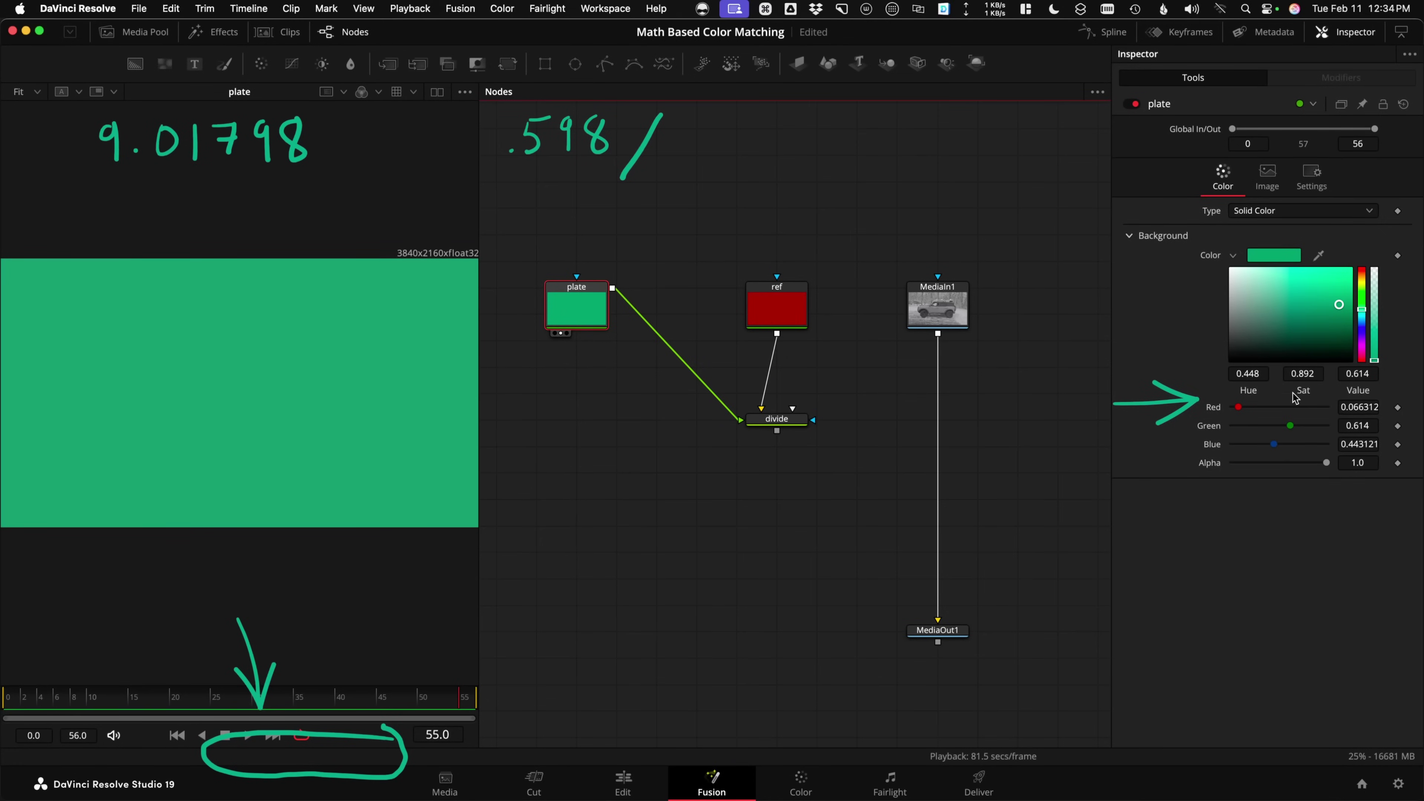
pyautogui.hotkey('ctrl', 'shift', 'a')
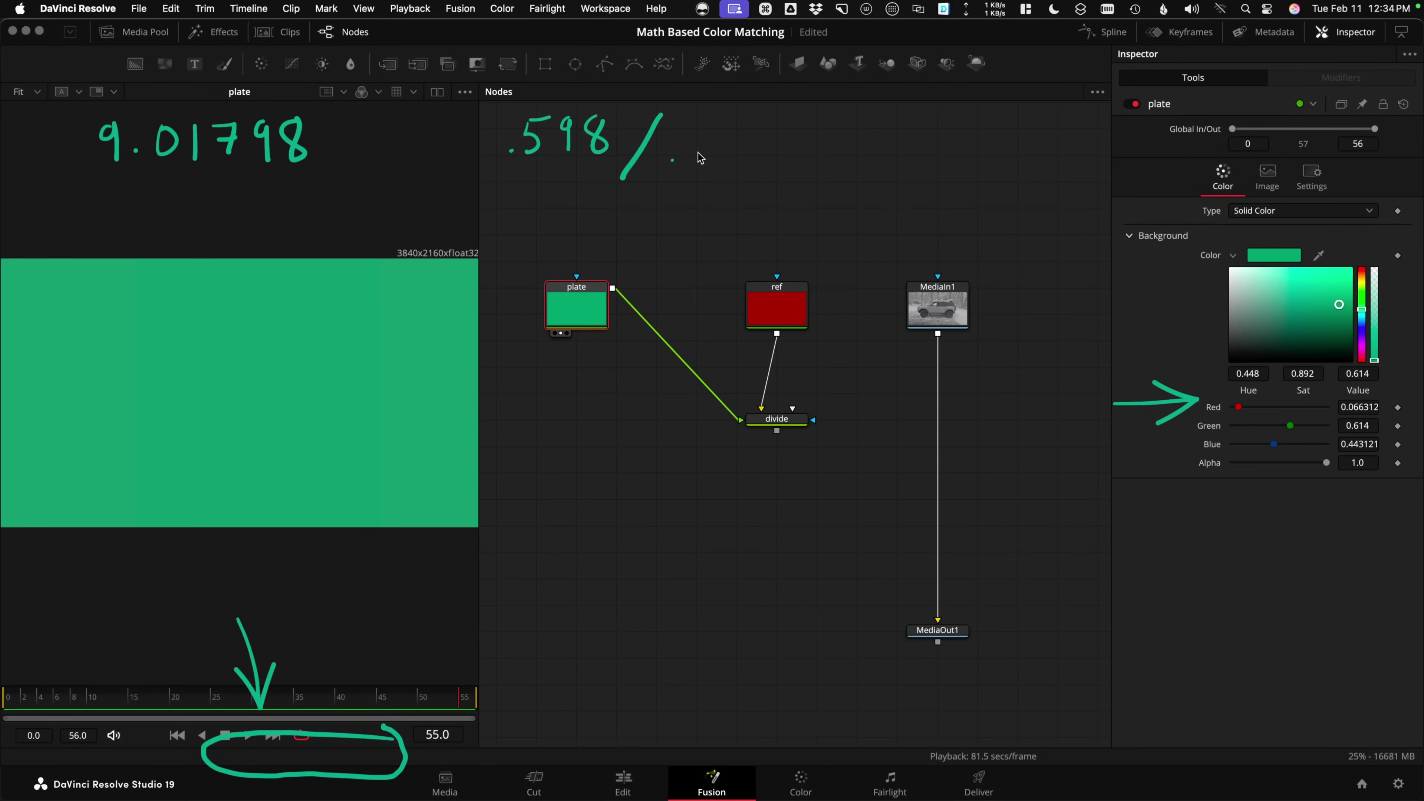
pyautogui.moveTo(701, 130); pyautogui.dragTo(699, 130)
pyautogui.moveTo(729, 126)
pyautogui.mouseDown()
pyautogui.moveTo(719, 144)
pyautogui.moveTo(735, 161)
pyautogui.moveTo(723, 149)
pyautogui.moveTo(751, 157)
pyautogui.moveTo(799, 135)
pyautogui.moveTo(789, 159)
pyautogui.moveTo(891, 161)
pyautogui.moveTo(893, 136)
pyautogui.mouseUp()
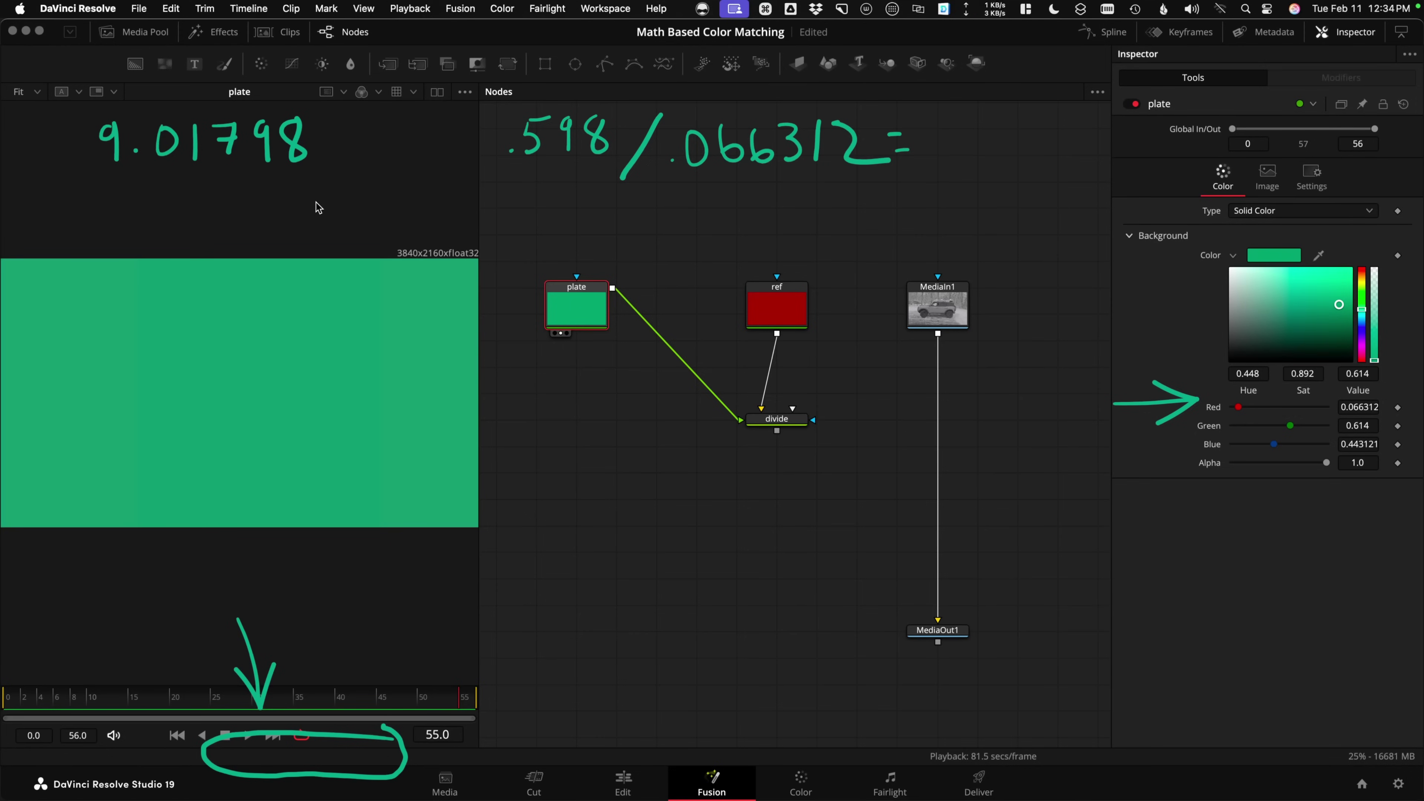
# Switch to Calculator, divide 0.598 by 0.066312 and underline the handwritten 9.01798.
pyautogui.press('super+s')
pyautogui.press('super+Tab')
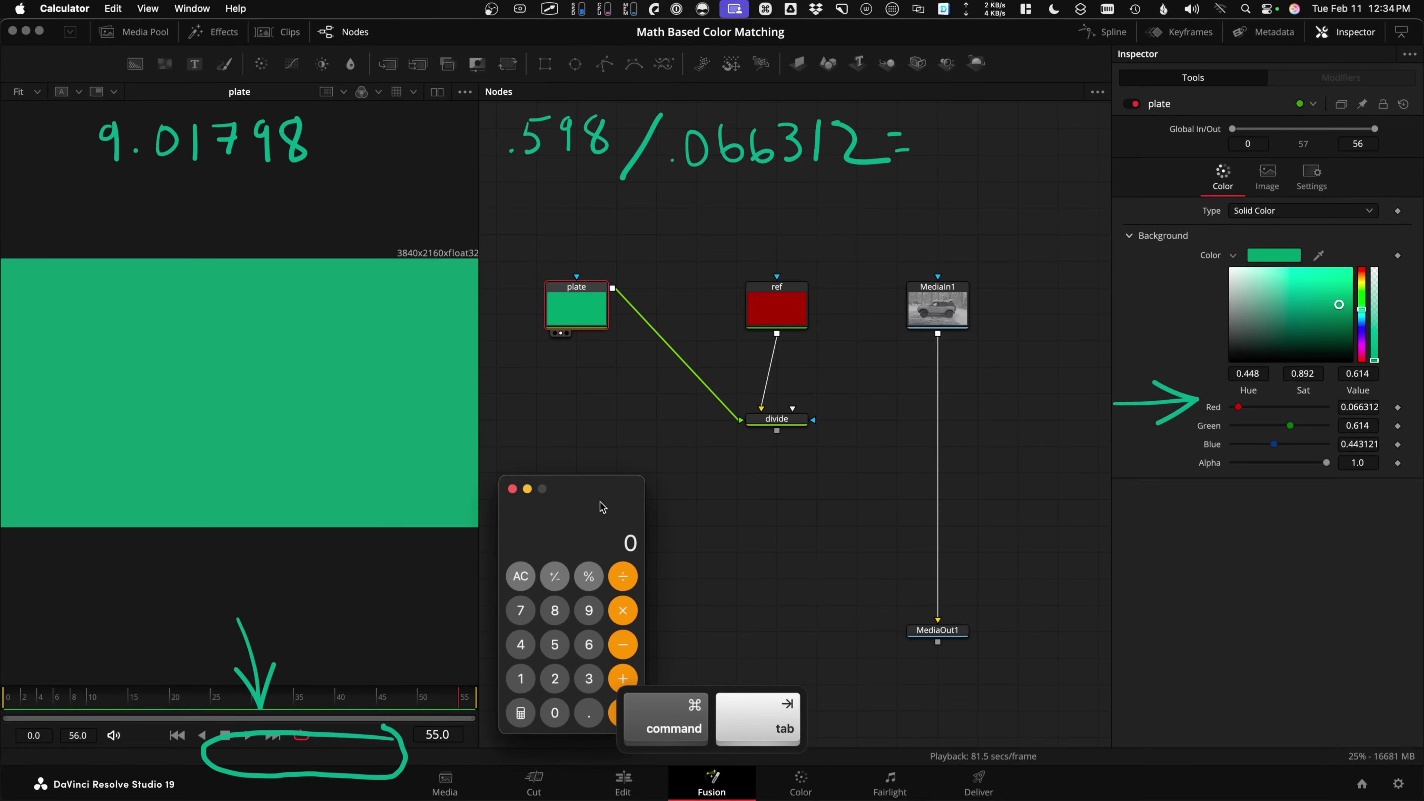
pyautogui.moveTo(601, 506); pyautogui.dragTo(601, 413)
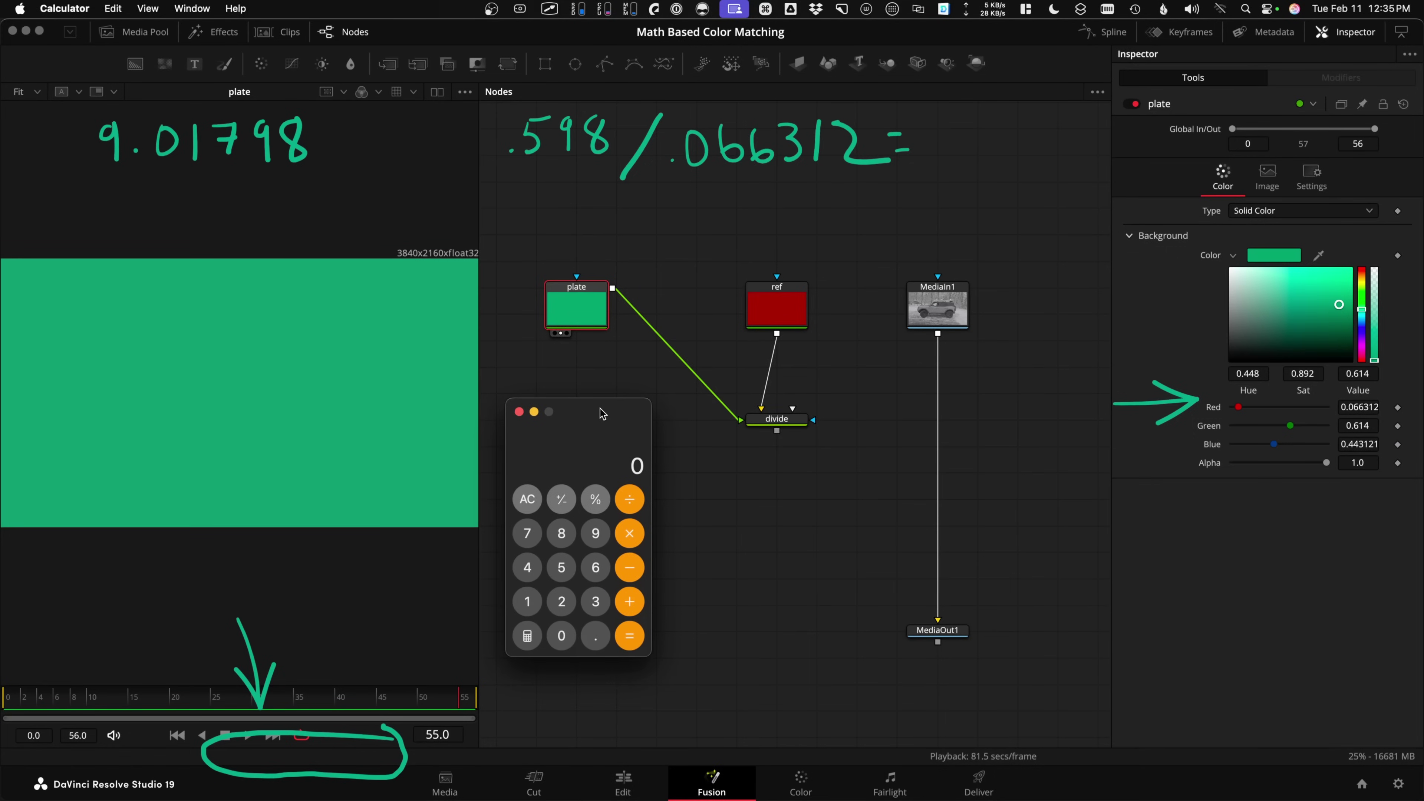
pyautogui.write('.59')
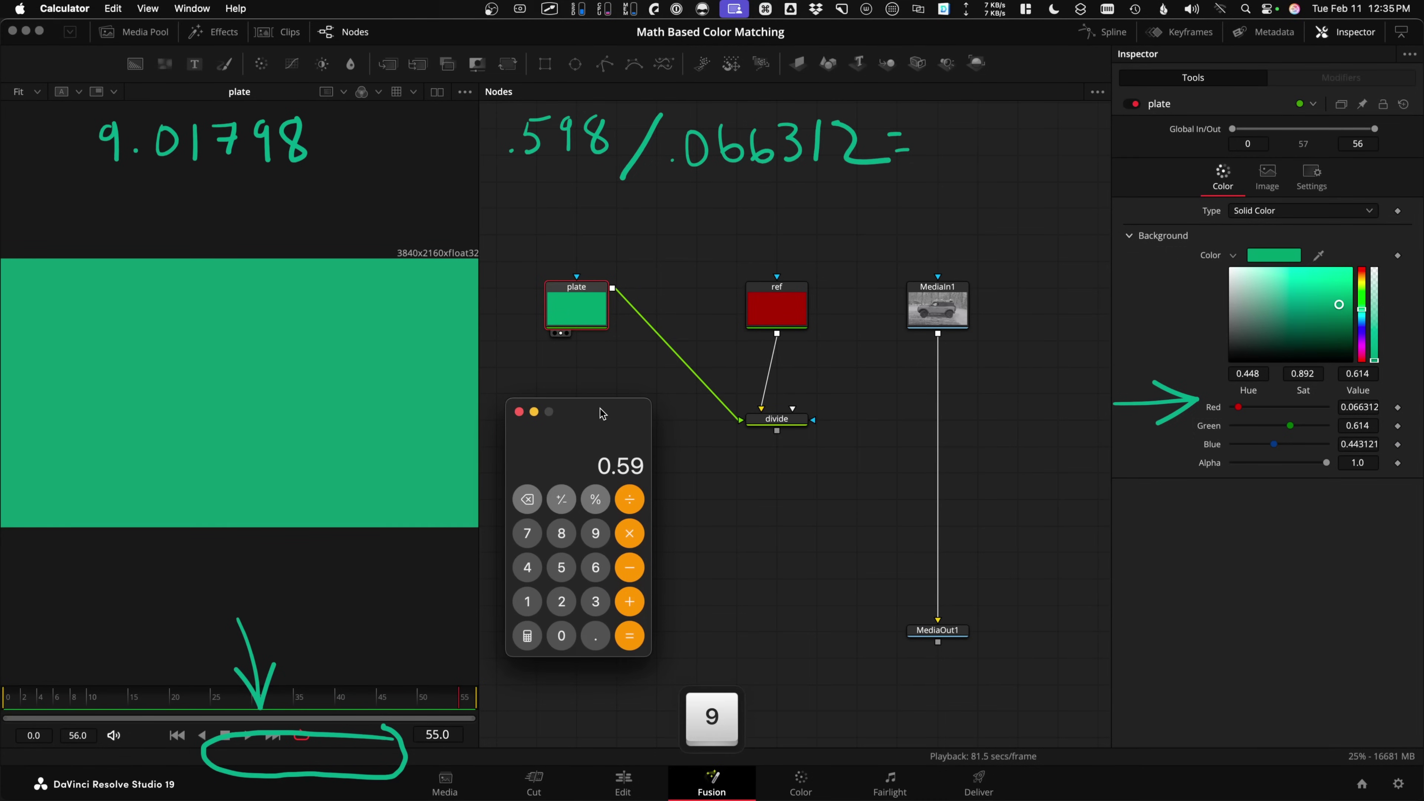
pyautogui.write('8/')
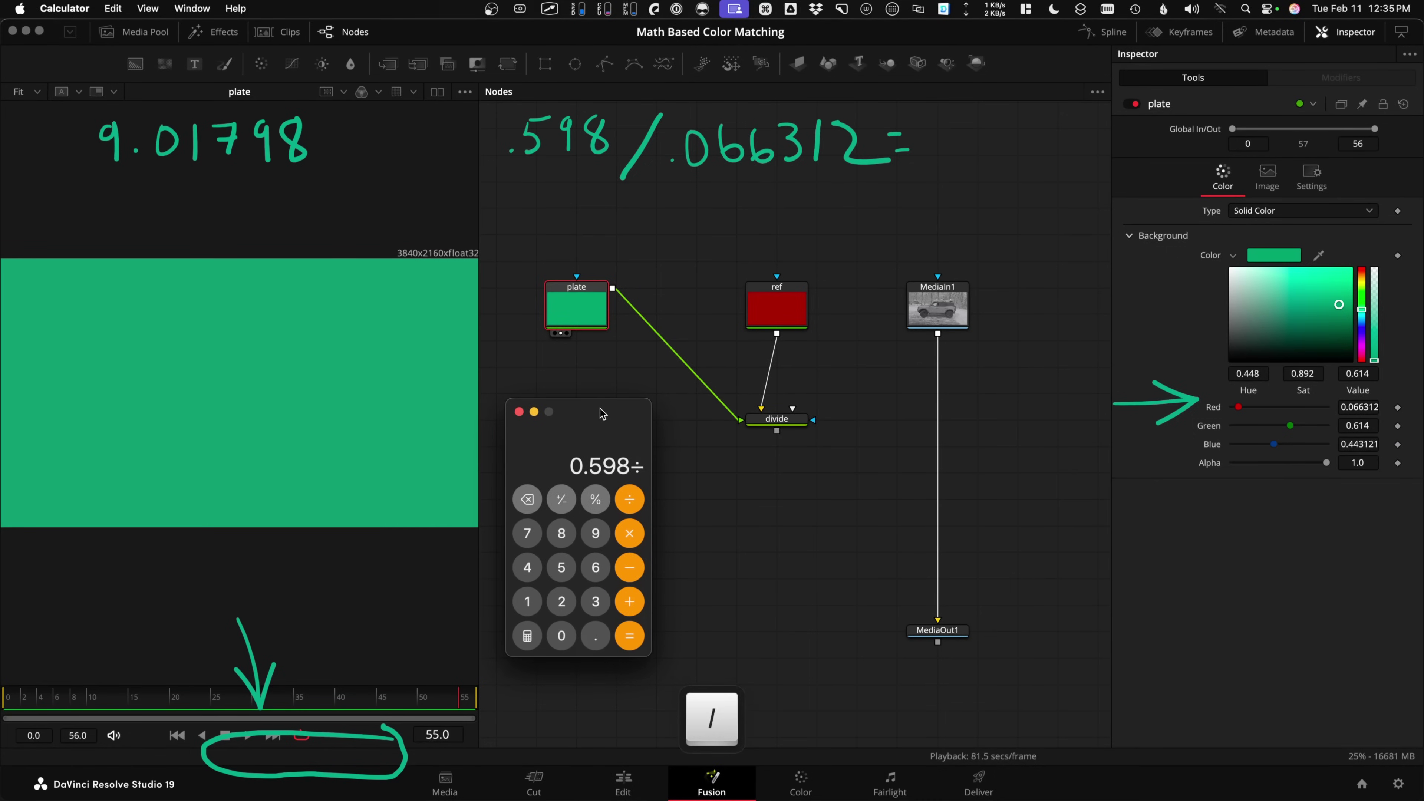
pyautogui.write('.0')
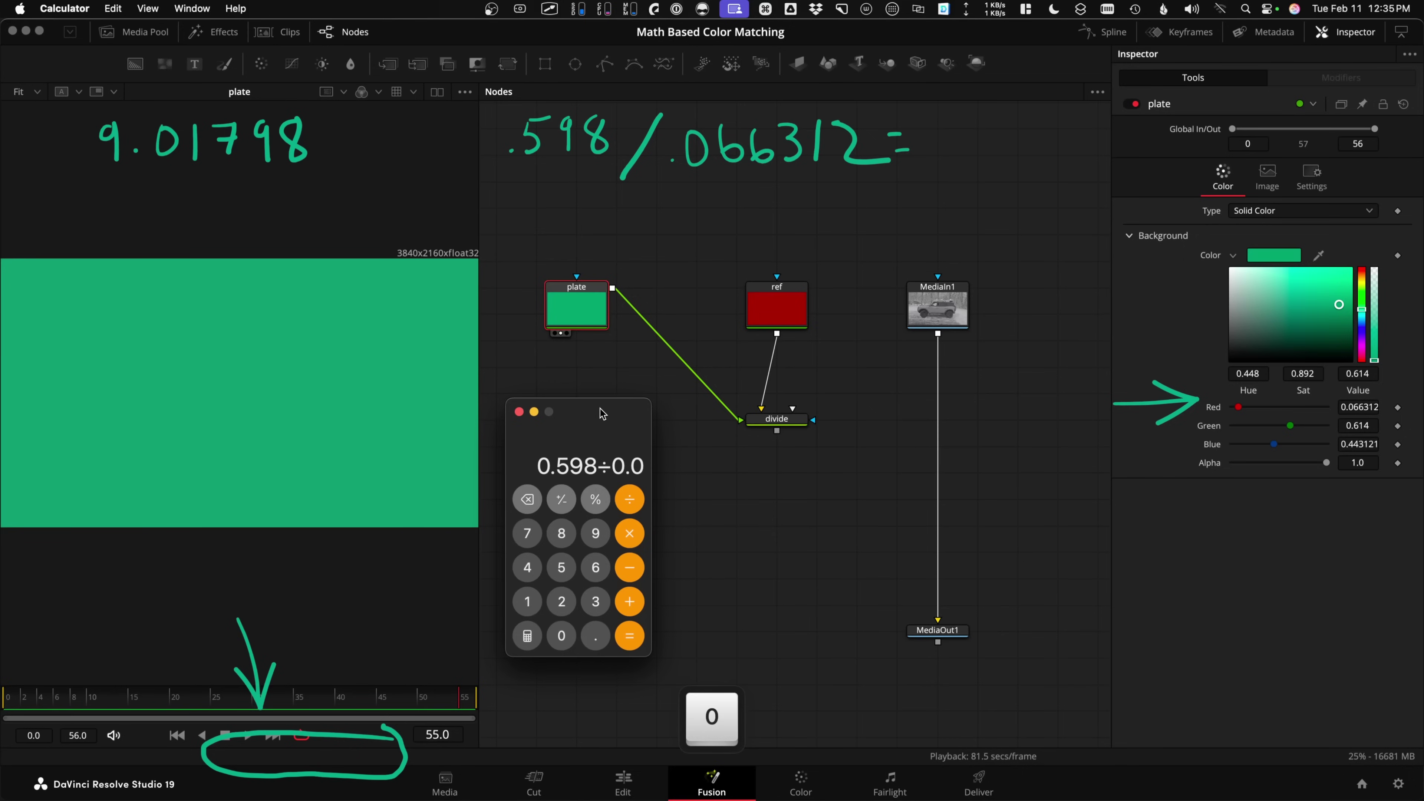
pyautogui.write('66312')
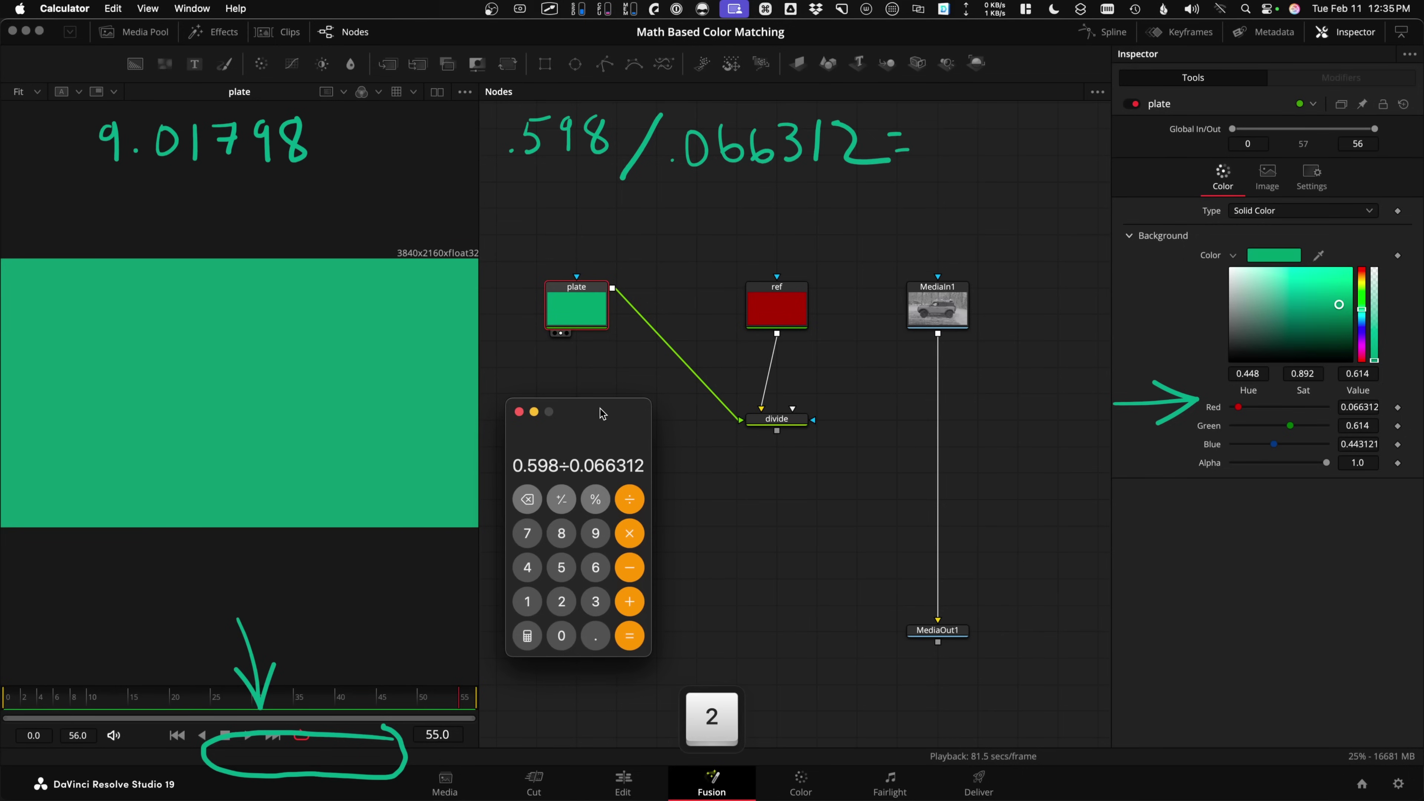
pyautogui.press('Return')
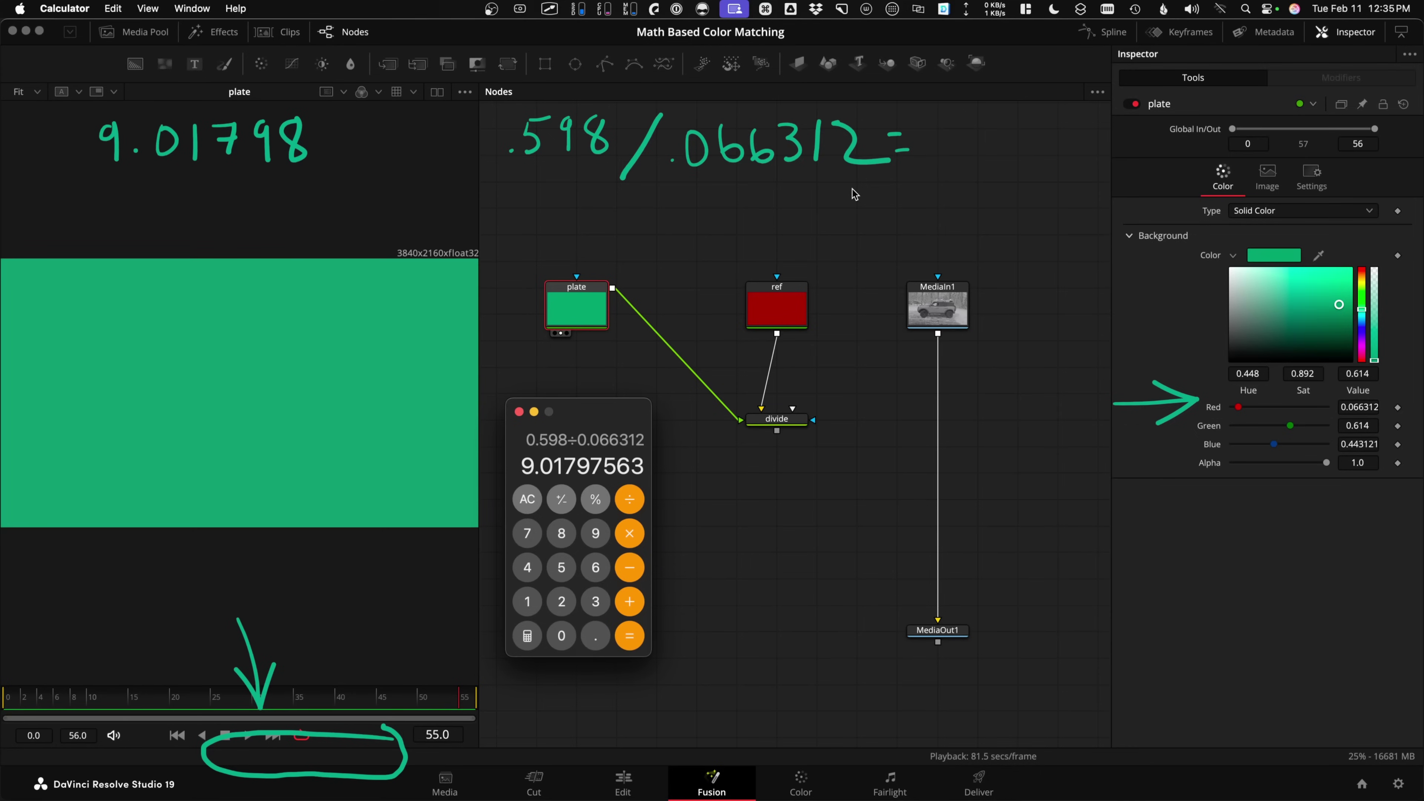
pyautogui.hotkey('ctrl', 'alt', 'Tab')
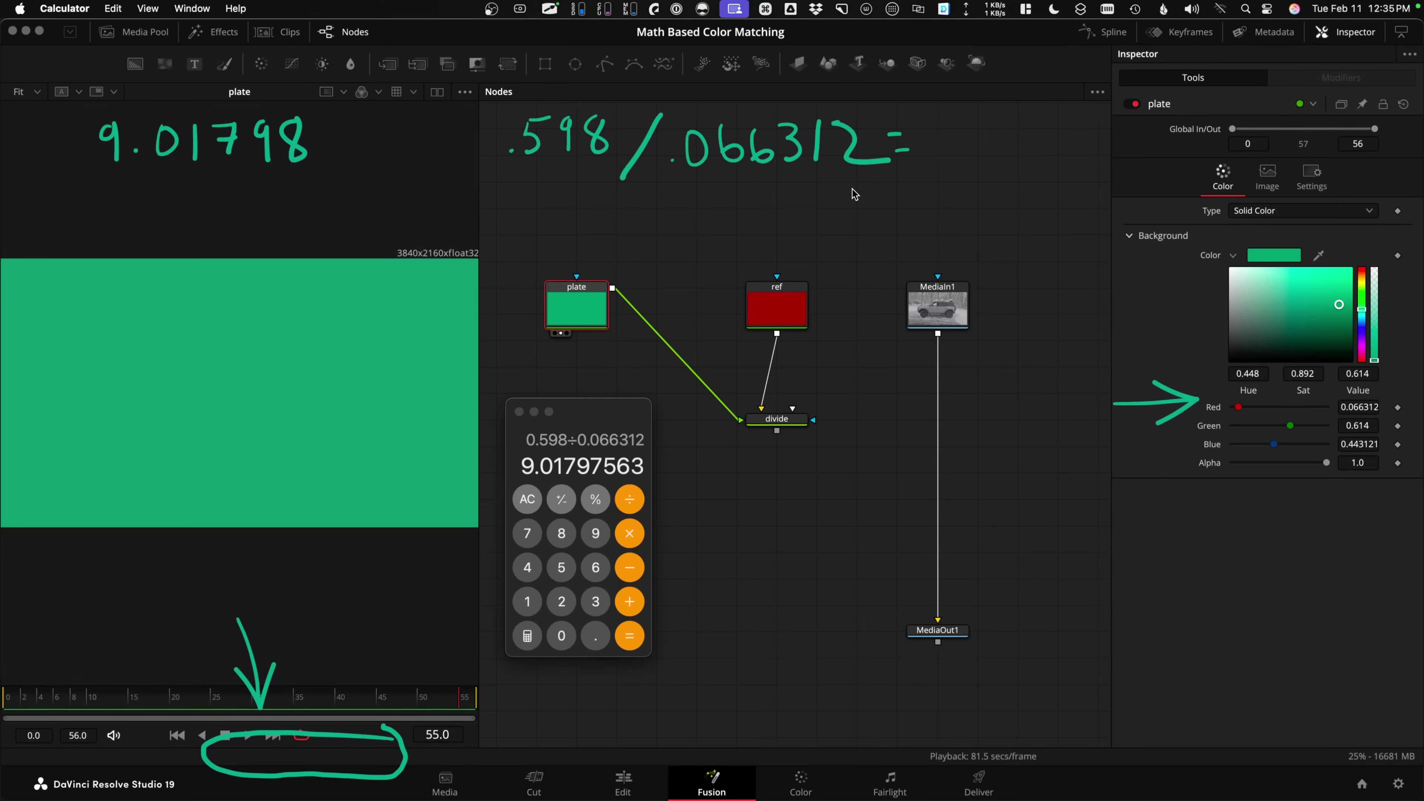
pyautogui.moveTo(150, 182); pyautogui.dragTo(316, 172)
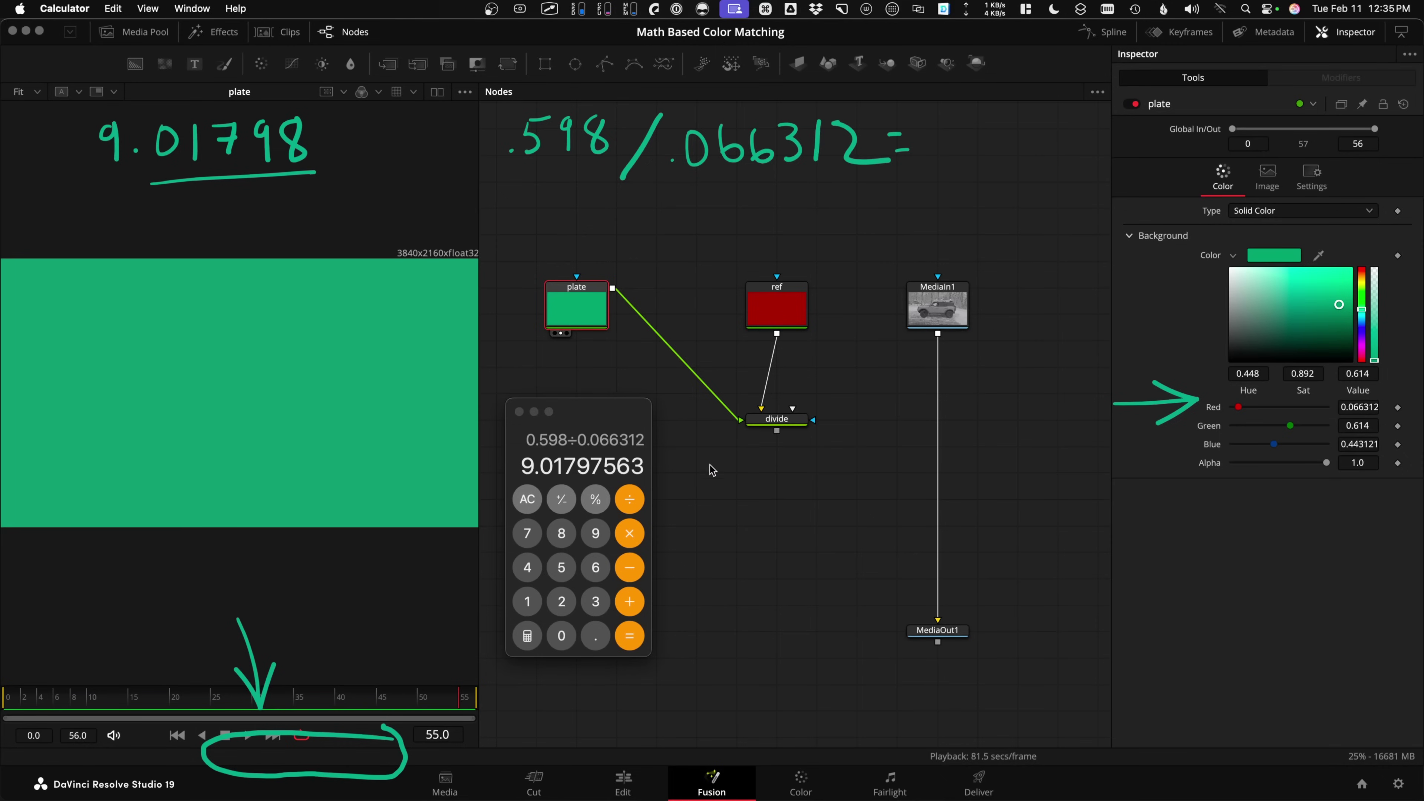
# Return to DaVinci Resolve, add a second Channel Booleans node below divide and rename it mult.
pyautogui.click(766, 501)
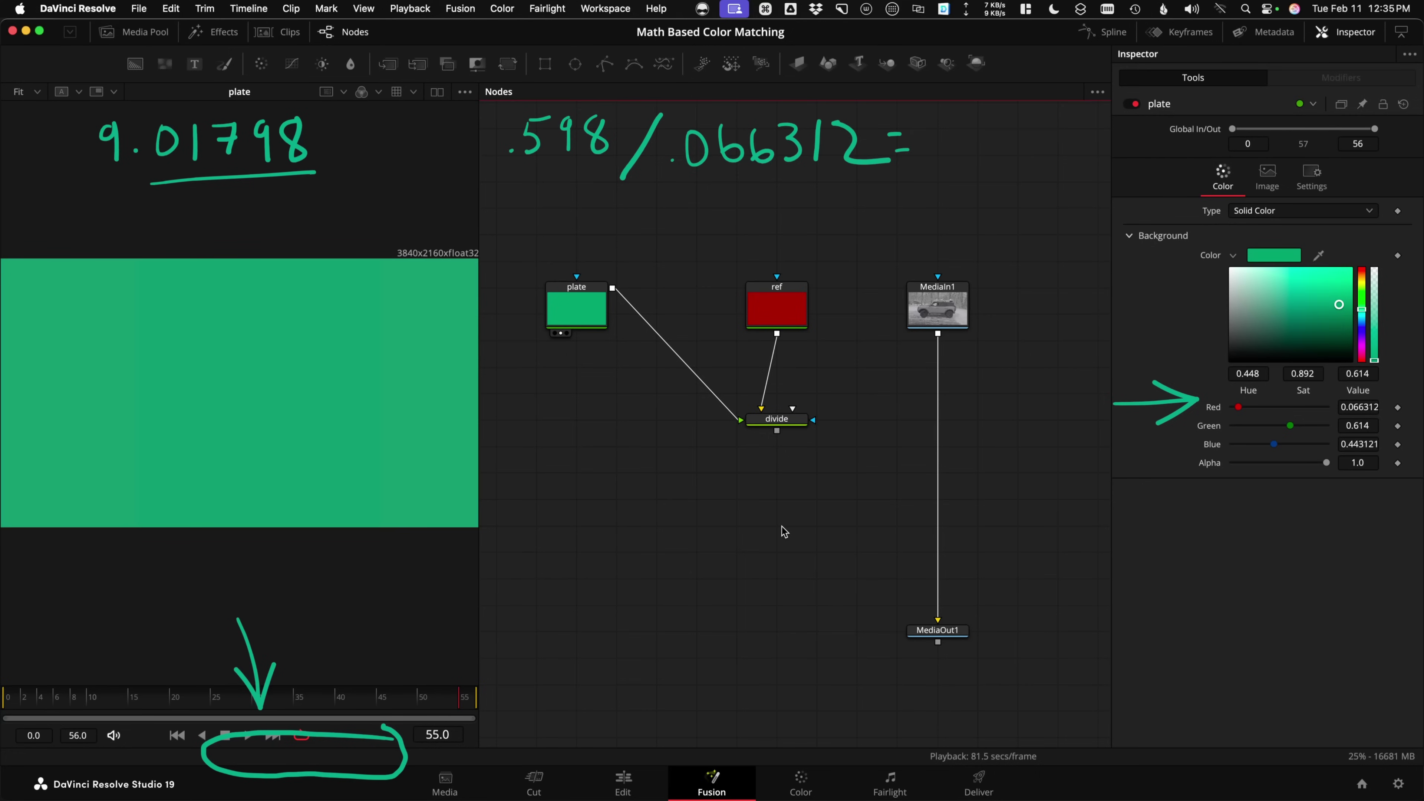
pyautogui.hotkey('shift', 'space')
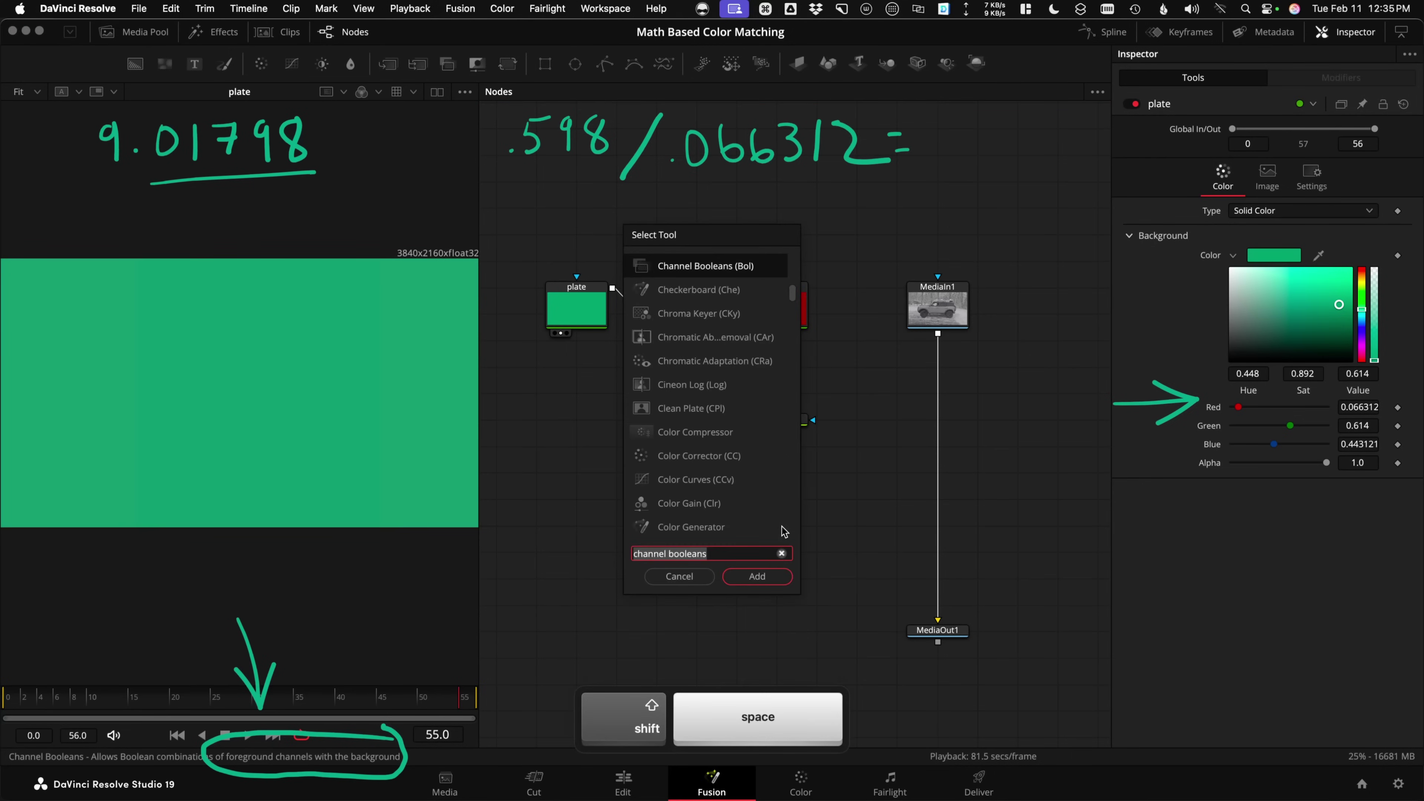
pyautogui.press('Return')
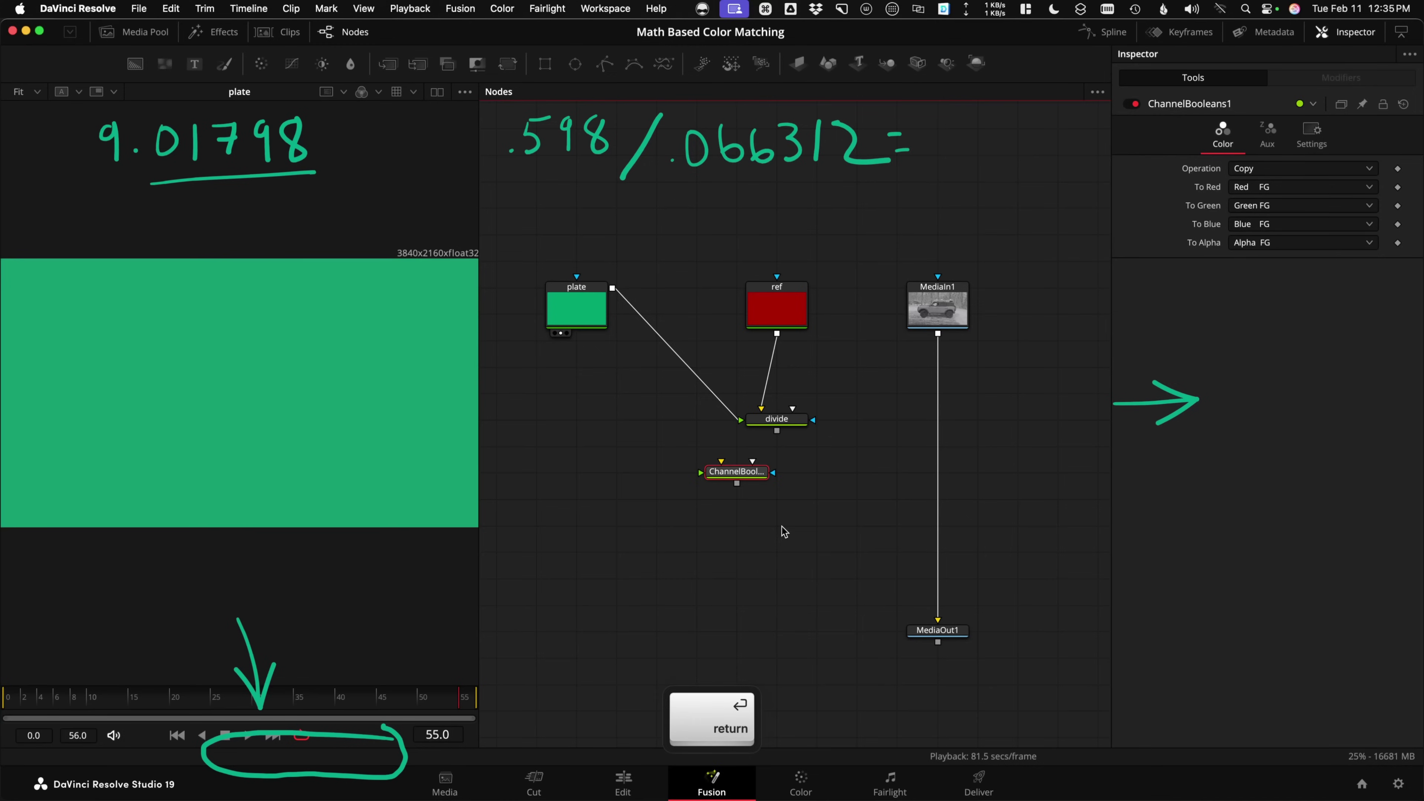
pyautogui.moveTo(740, 472); pyautogui.dragTo(779, 499)
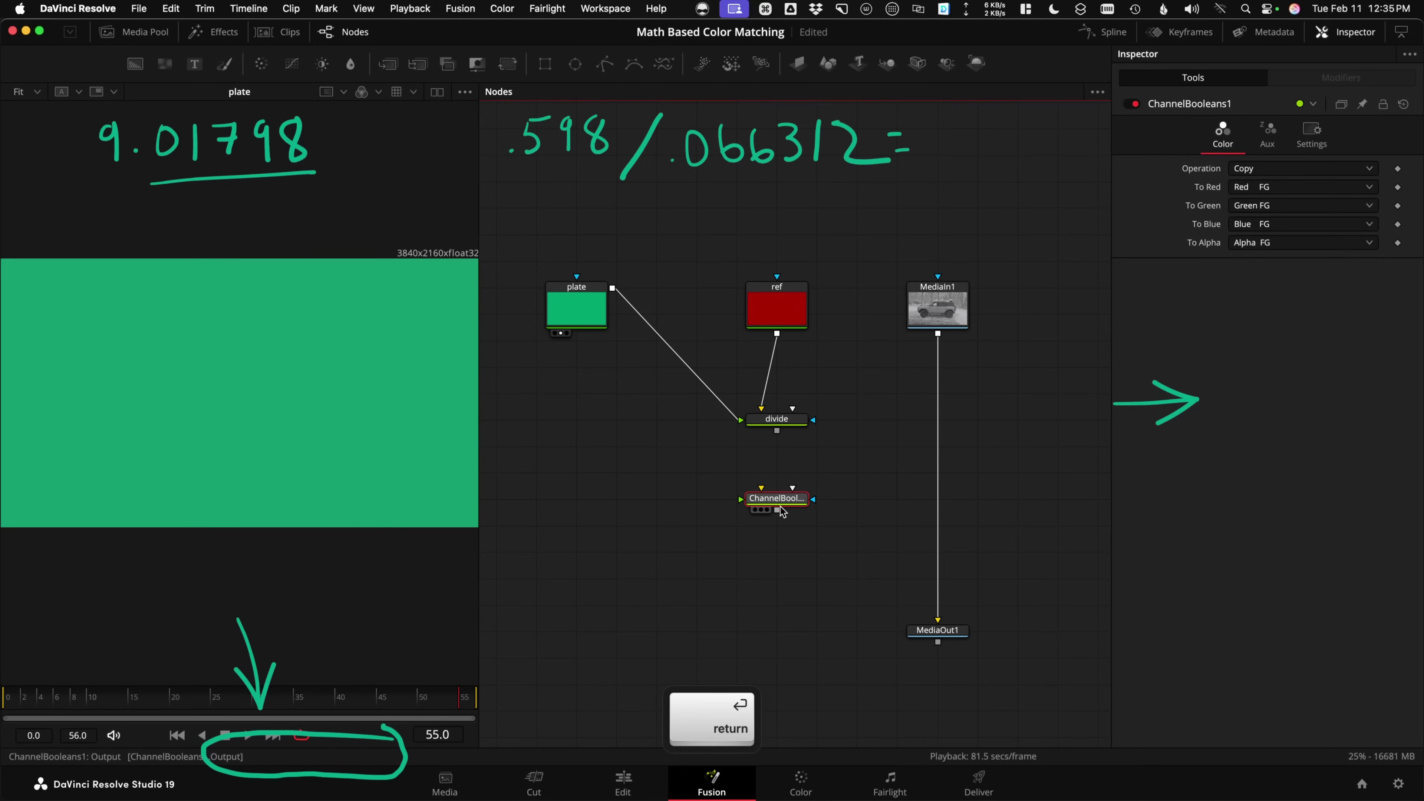
pyautogui.press('F2')
pyautogui.write('mult')
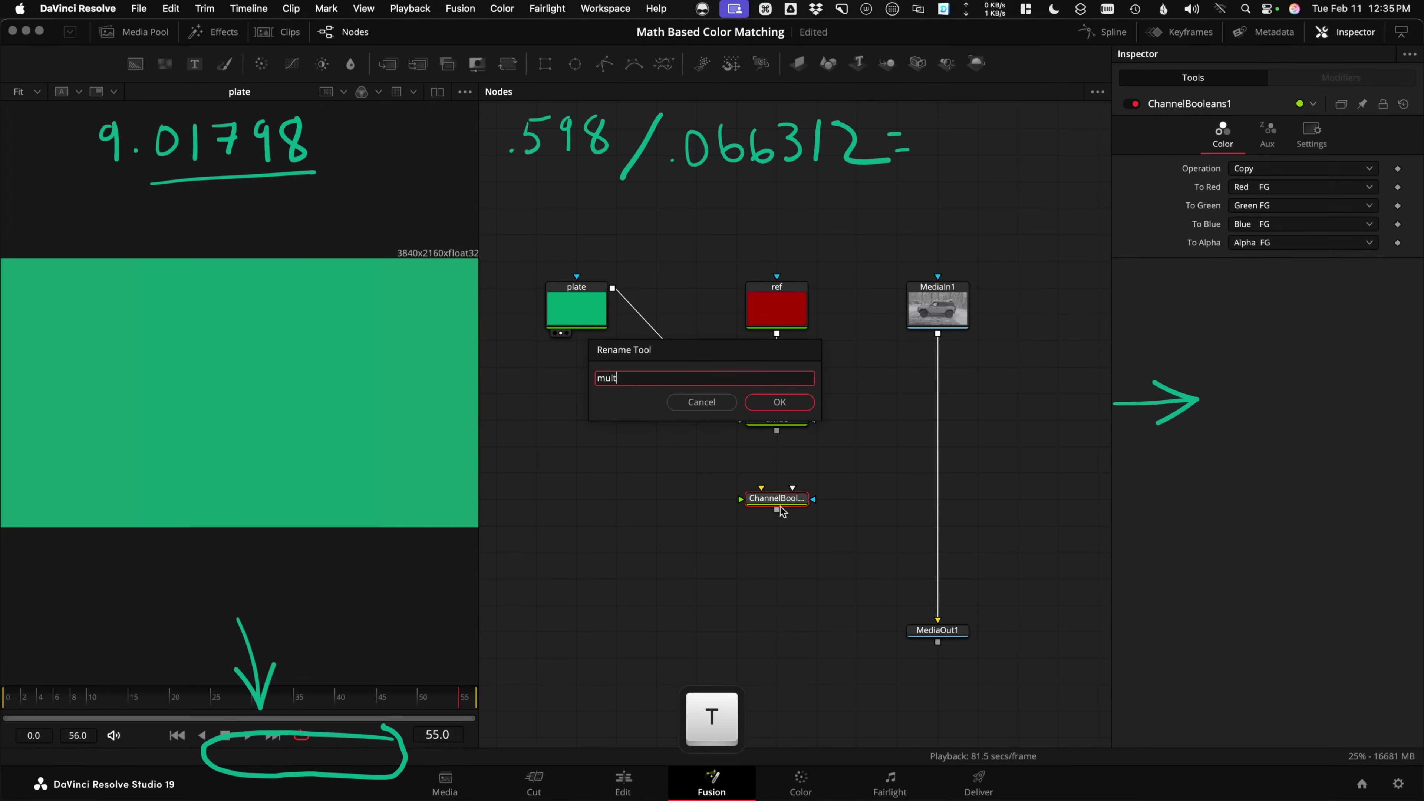
pyautogui.press('Return')
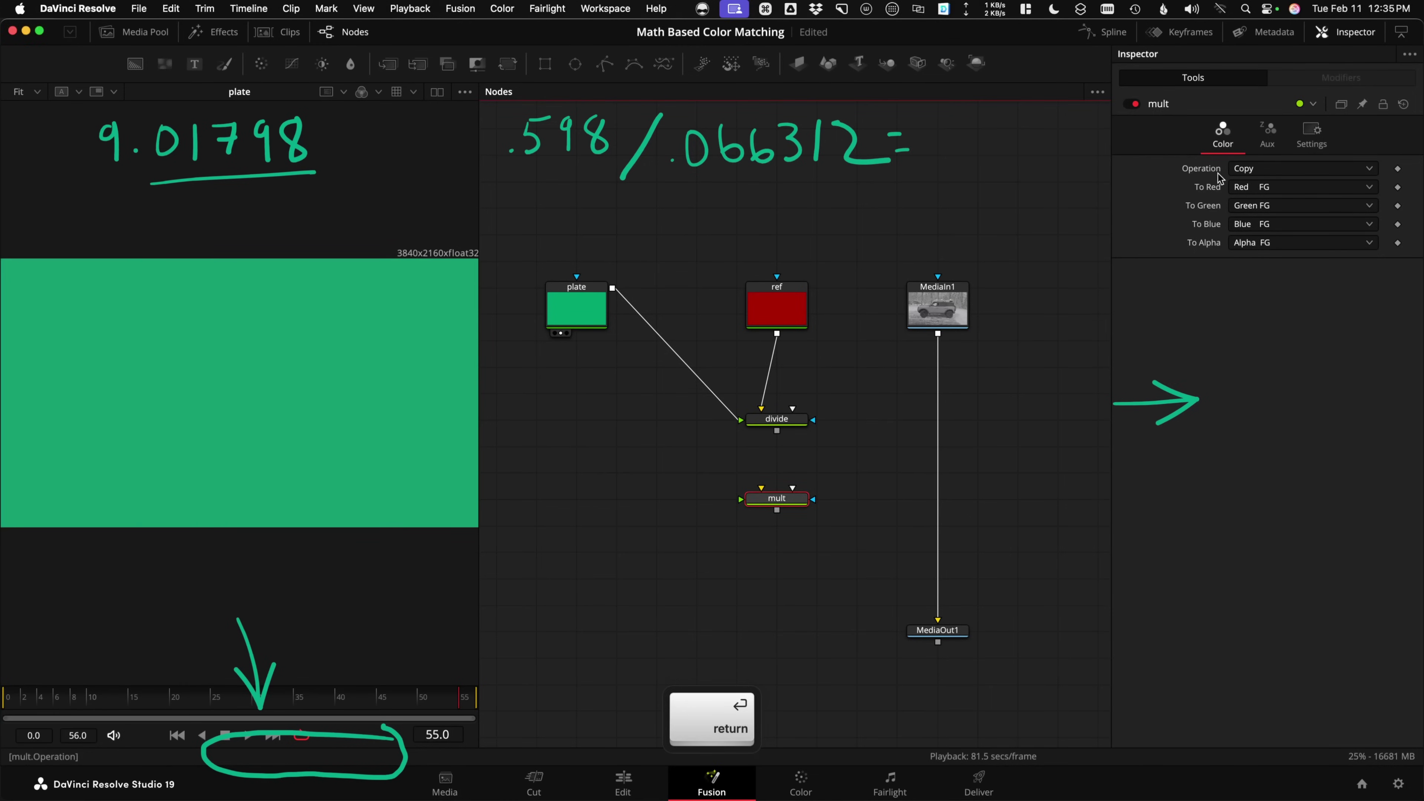
# Set the mult node's operation to Multiply and its To Alpha option to Do Nothing.
pyautogui.click(1239, 168)
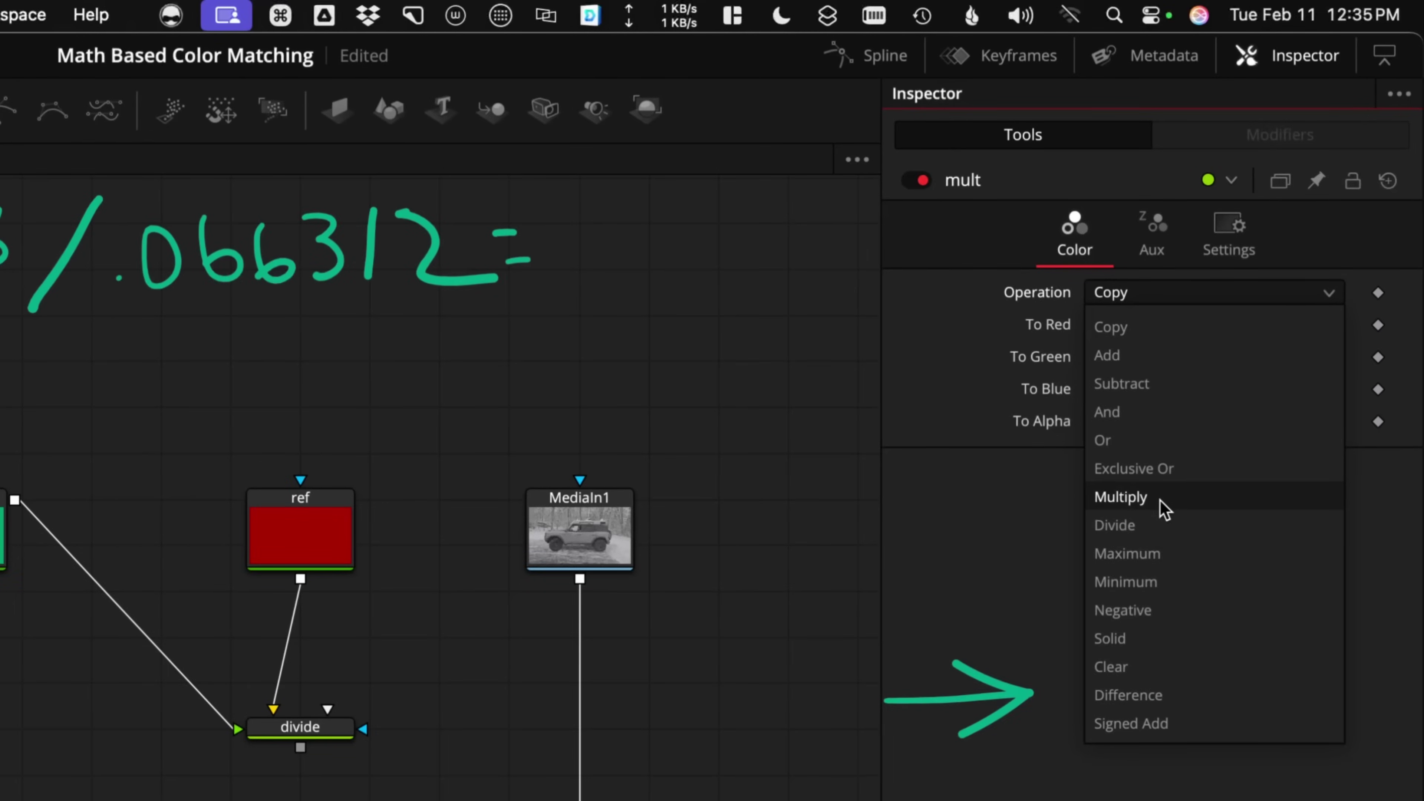
pyautogui.click(1154, 501)
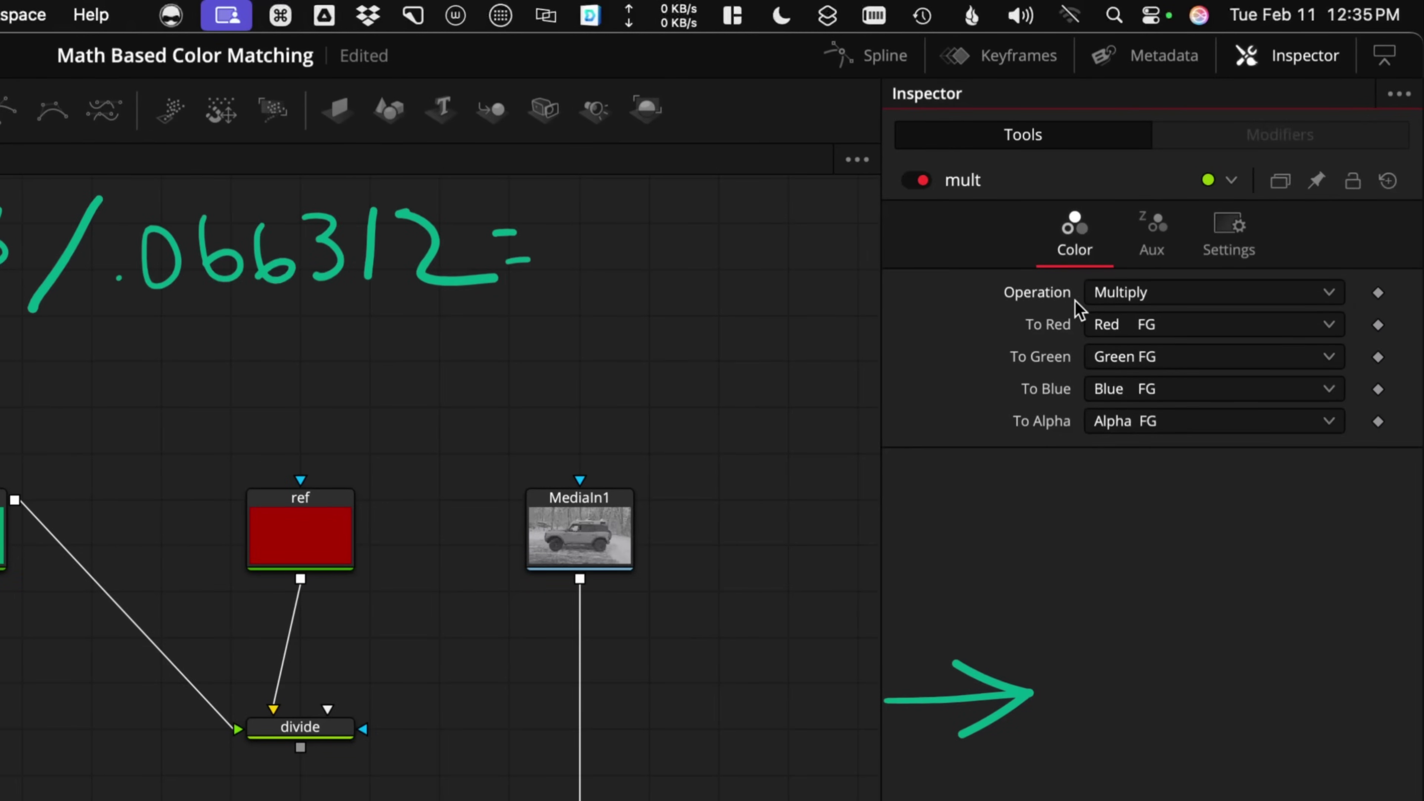
pyautogui.click(1144, 421)
pyautogui.click(1177, 571)
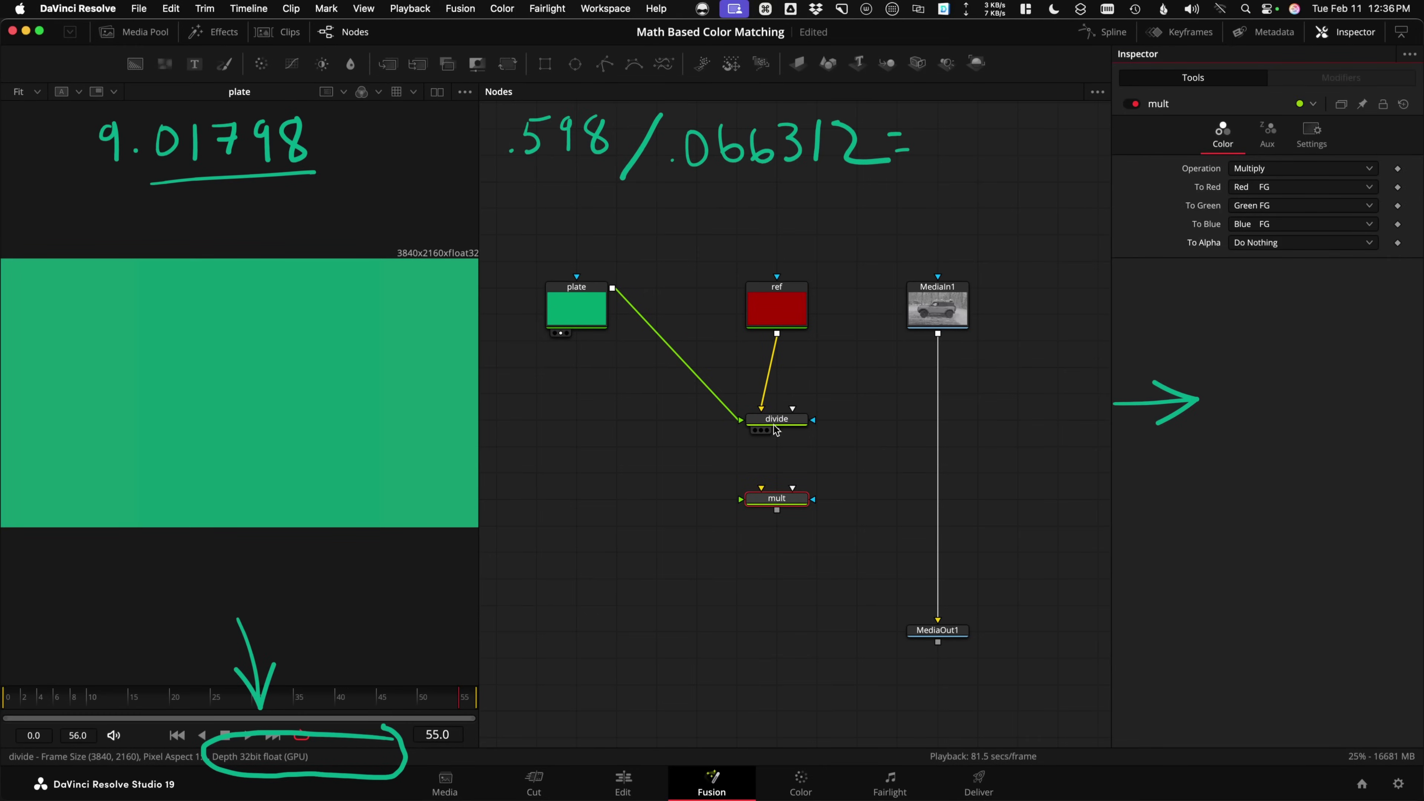
# Delete the unwanted Merge node, and connect divide to mult's background input and plate to its foreground input.
pyautogui.moveTo(777, 430); pyautogui.dragTo(779, 510)
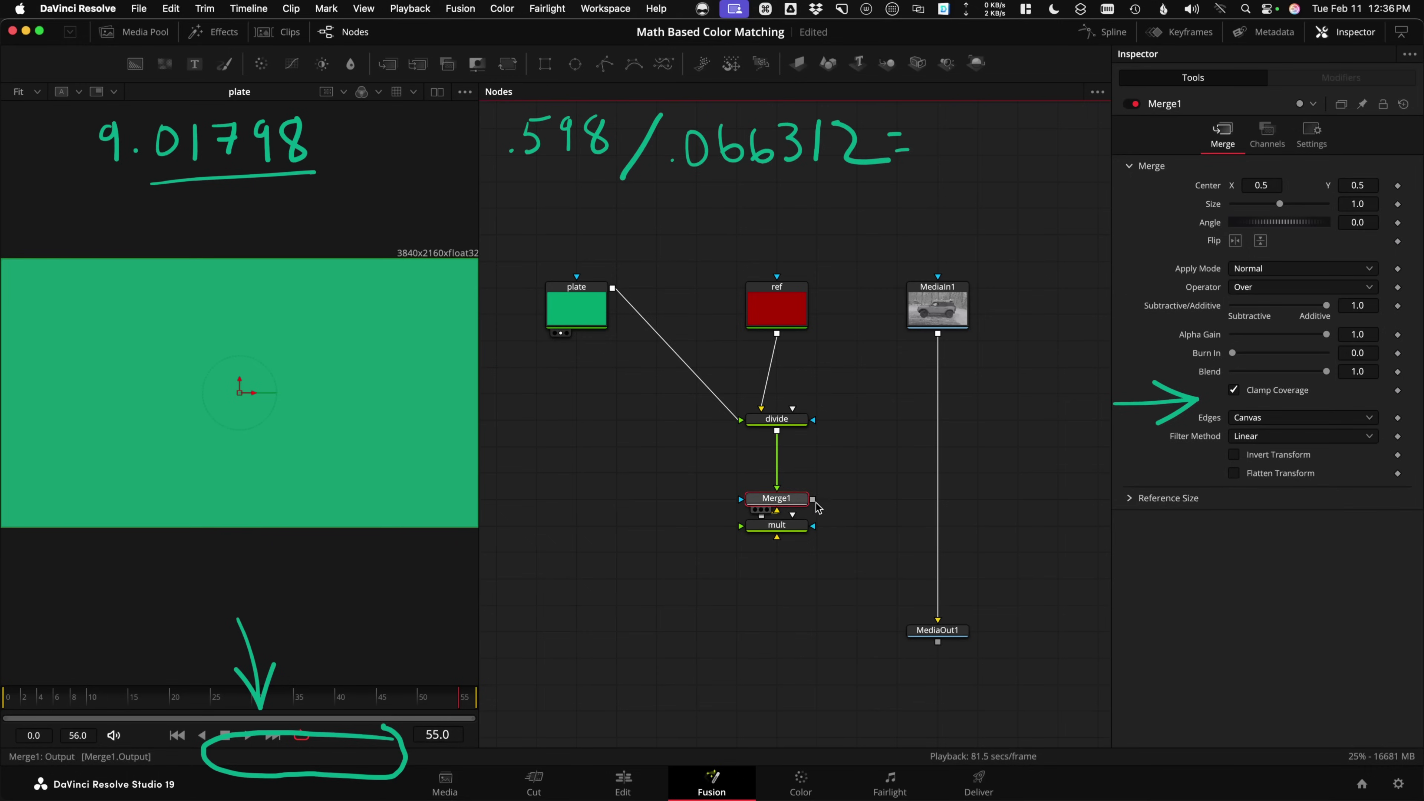
pyautogui.press('Delete')
pyautogui.click(768, 525)
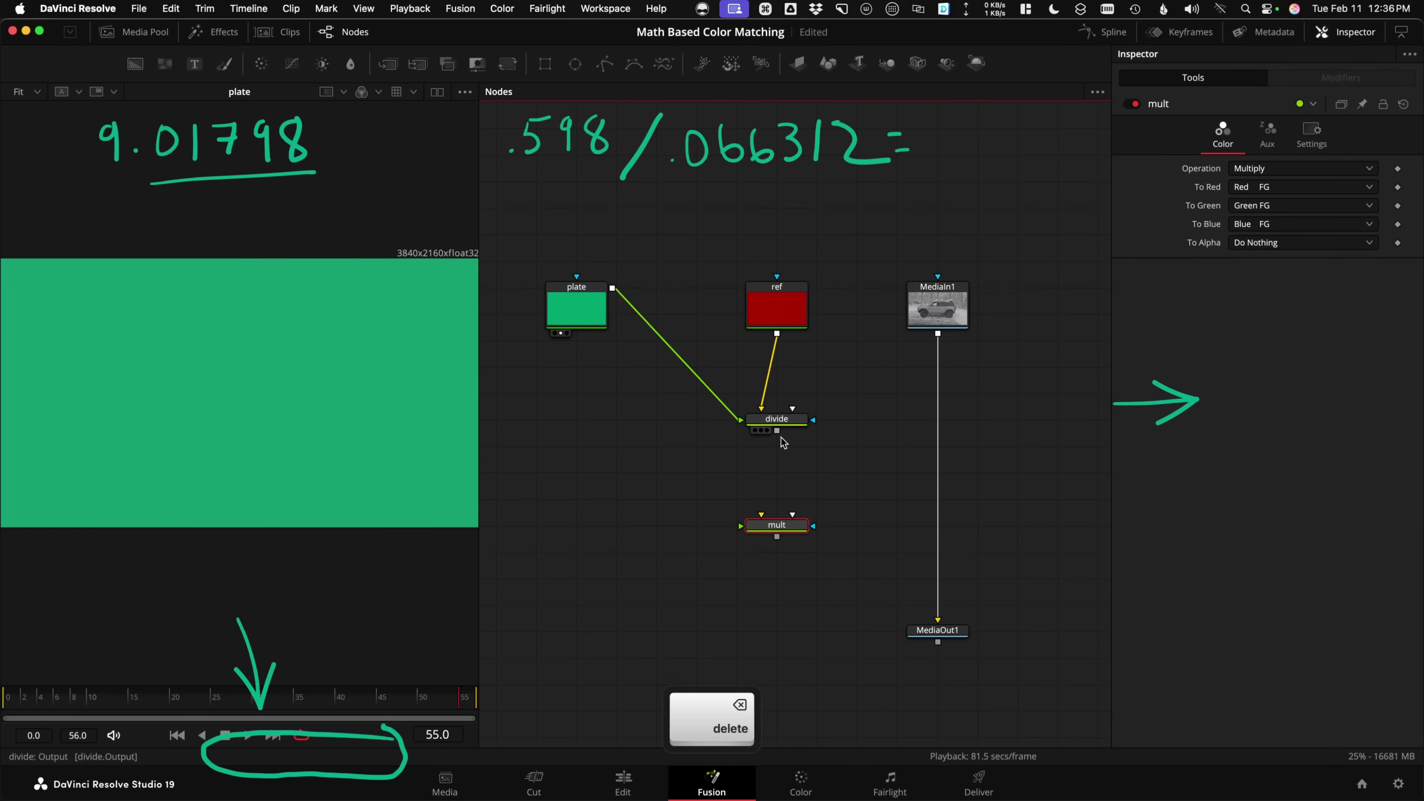
pyautogui.moveTo(763, 522); pyautogui.dragTo(764, 523)
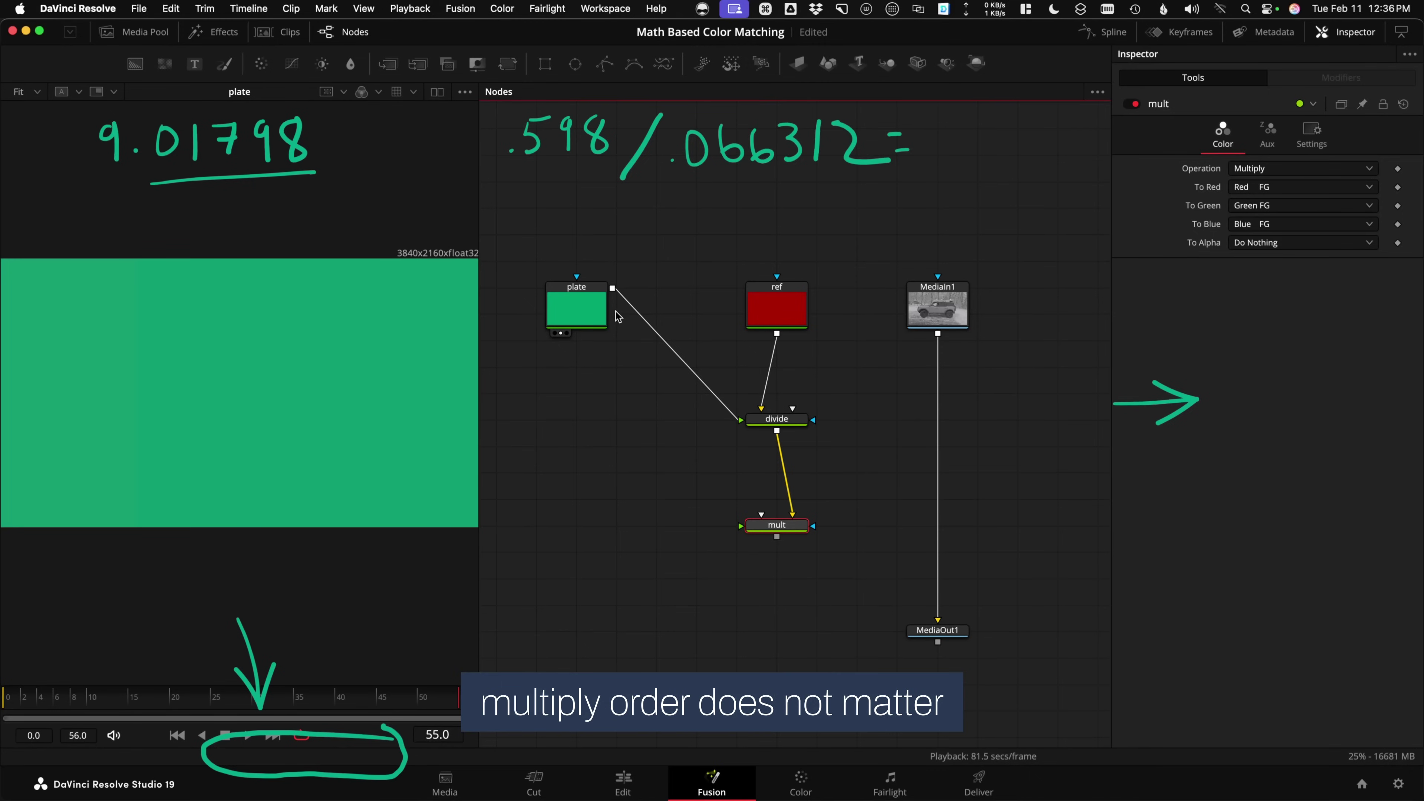
pyautogui.moveTo(614, 289); pyautogui.dragTo(757, 528)
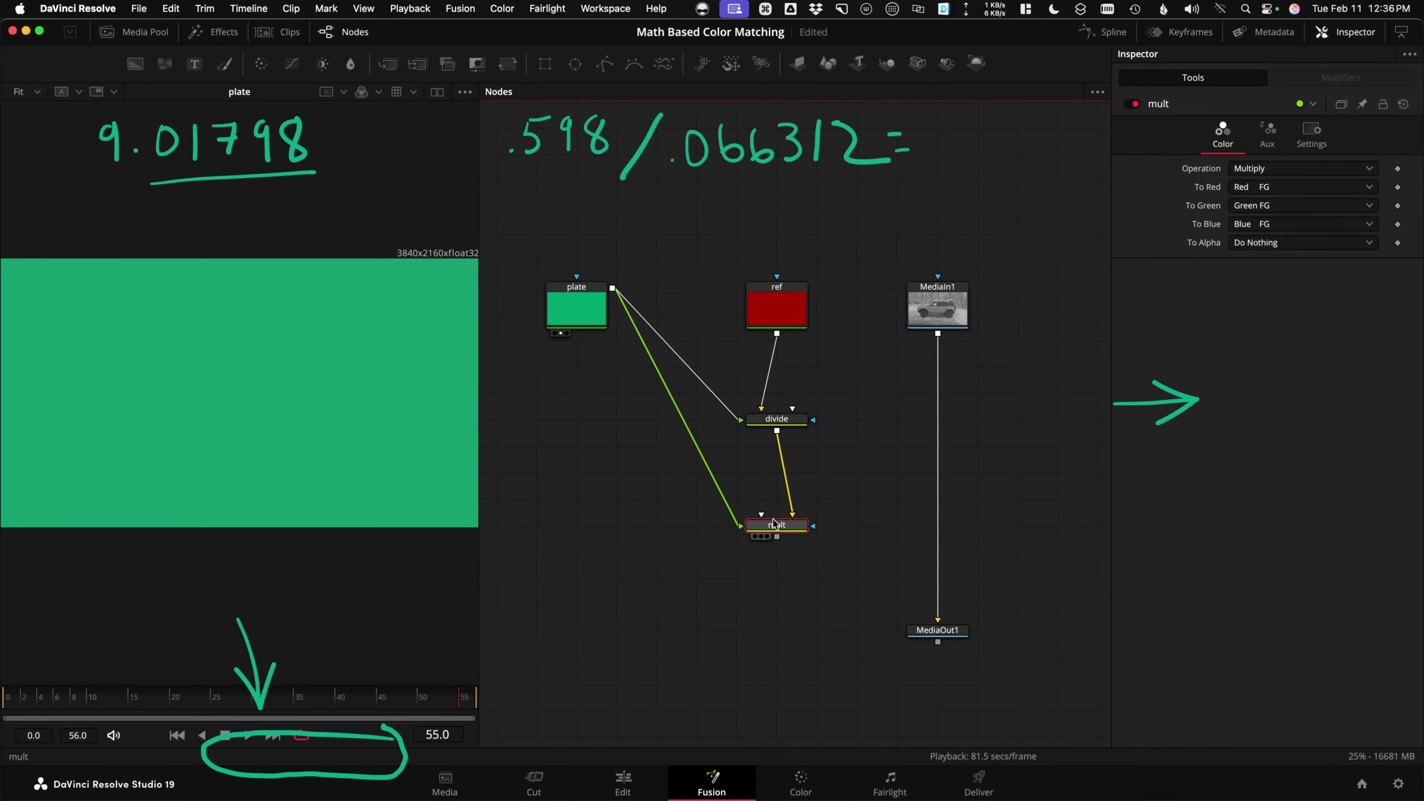
# Compare the plate node with mult's output in the viewer and read the output's RGB colour values.
pyautogui.press('1')
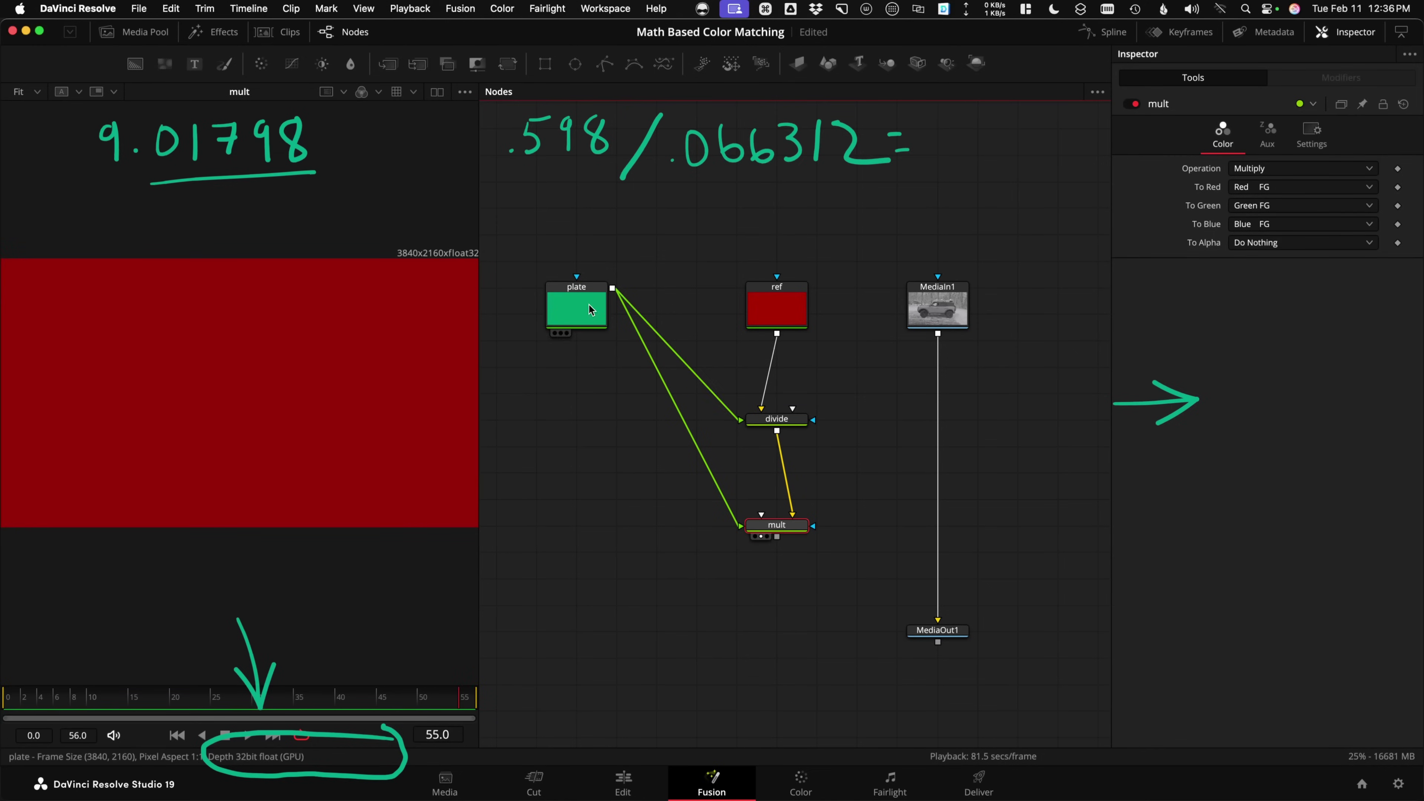
pyautogui.moveTo(592, 310); pyautogui.dragTo(219, 300)
pyautogui.moveTo(767, 530); pyautogui.dragTo(476, 456)
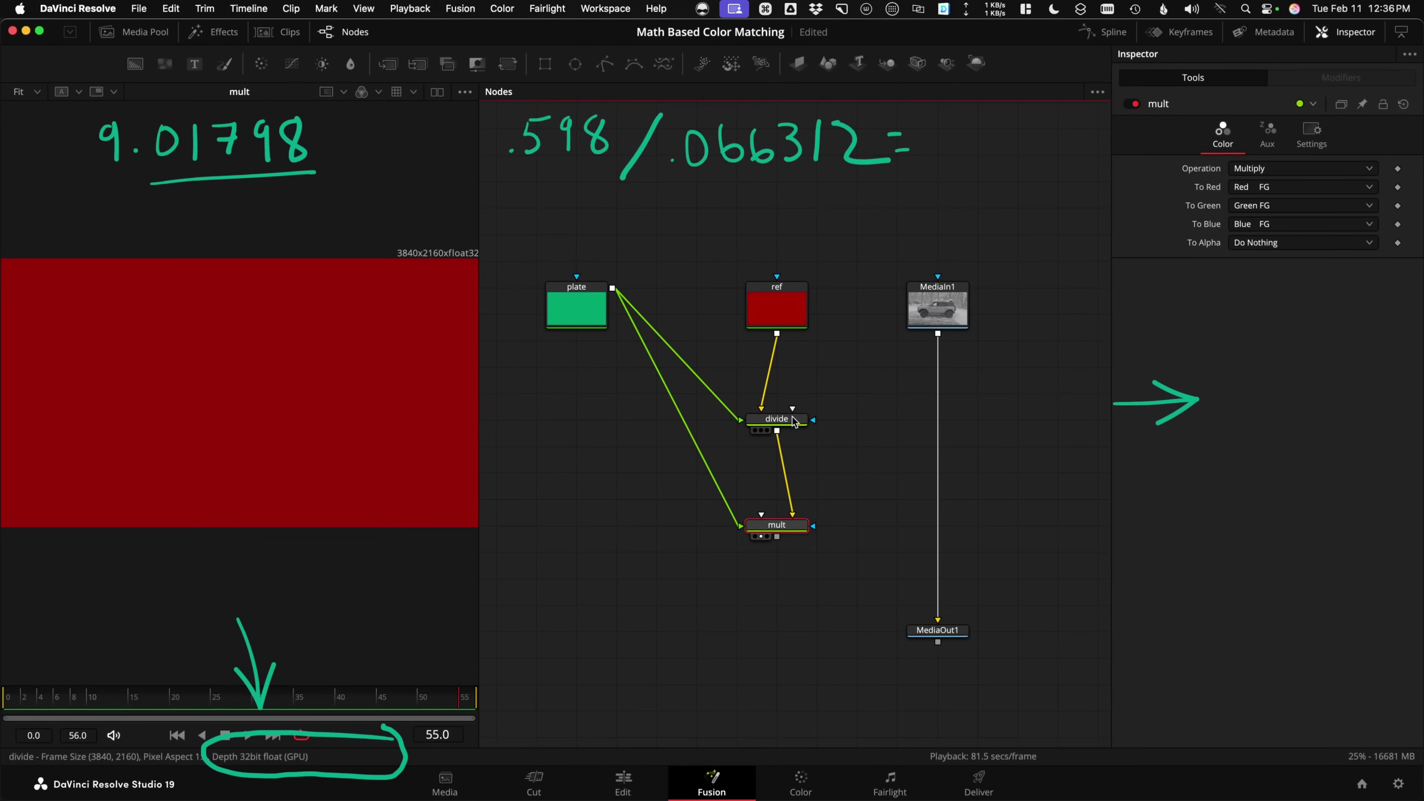
pyautogui.click(587, 312)
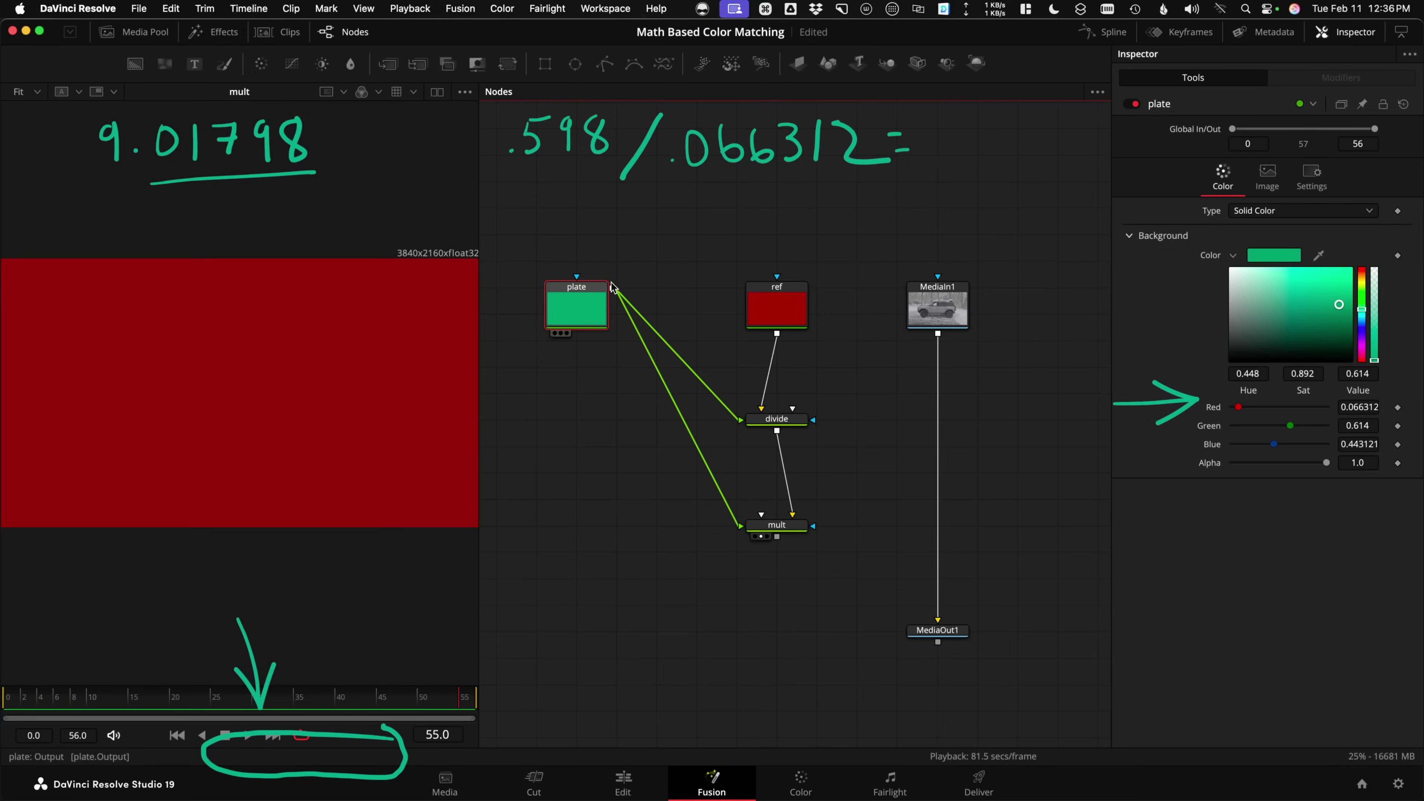
pyautogui.moveTo(209, 308)
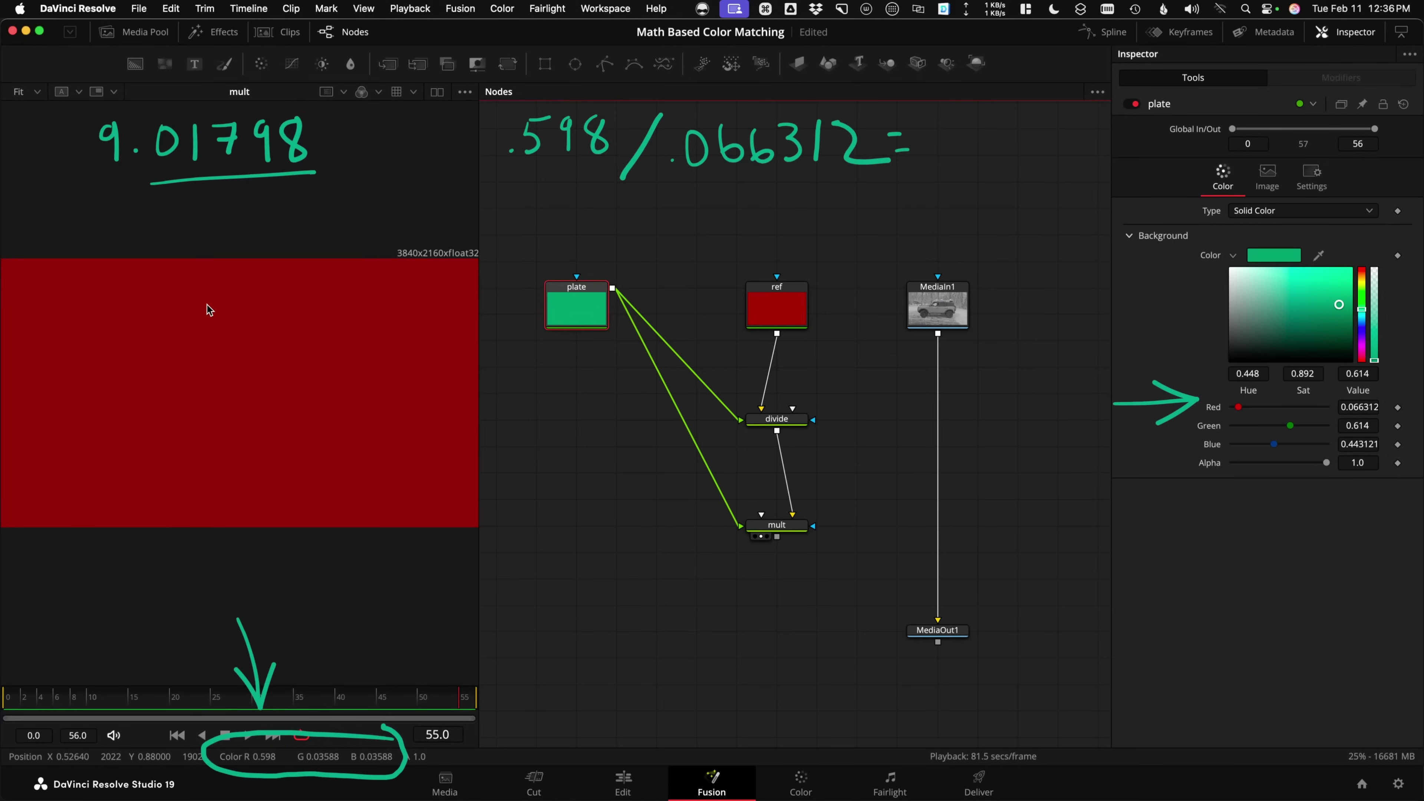
# Handwrite × .066312 with a line beneath the 9.01798 annotation, and check the RGB colour values of mult's output.
pyautogui.hotkey('ctrl', 'a')
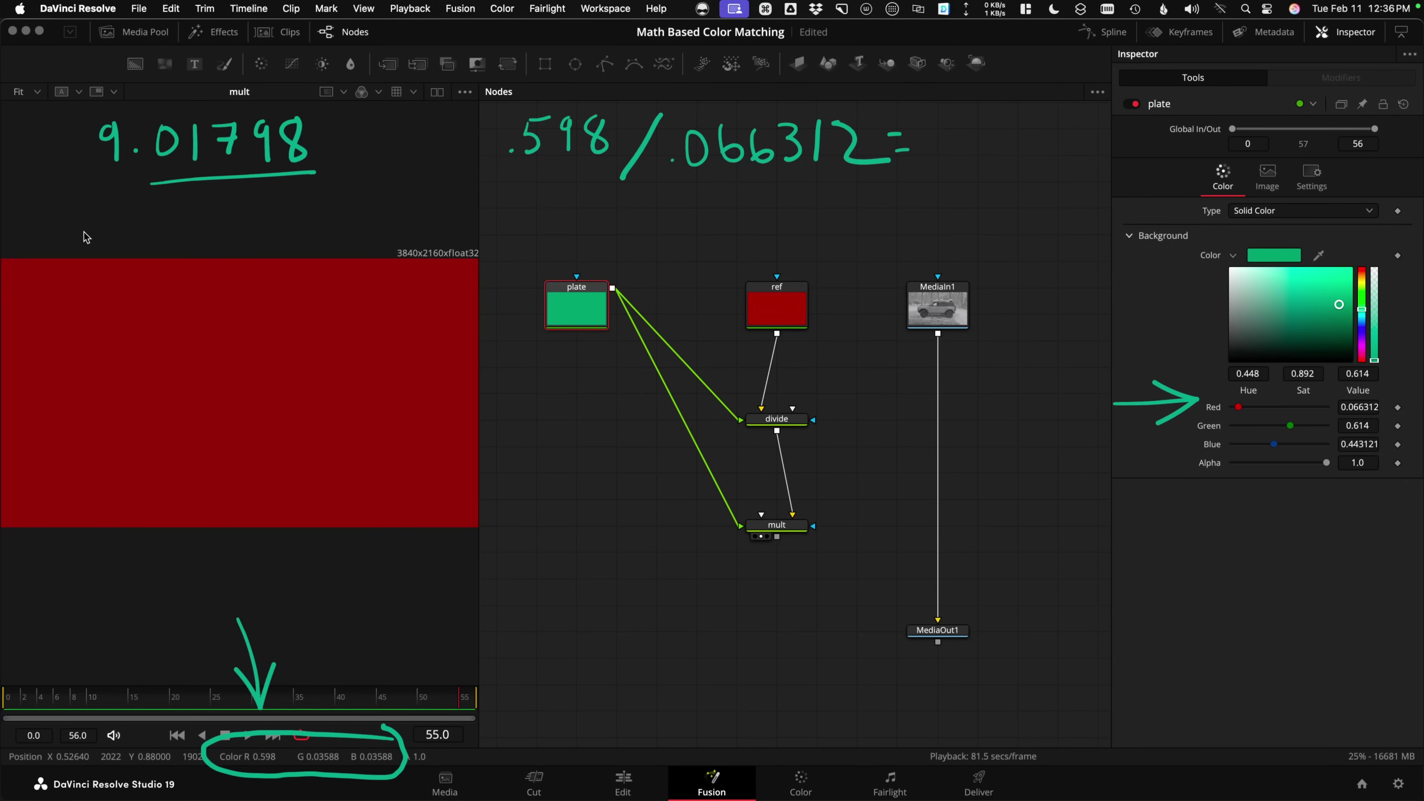
pyautogui.moveTo(63, 198)
pyautogui.mouseDown()
pyautogui.moveTo(88, 222)
pyautogui.moveTo(64, 221)
pyautogui.mouseUp()
pyautogui.click(135, 217)
pyautogui.moveTo(169, 193)
pyautogui.mouseDown()
pyautogui.moveTo(160, 233)
pyautogui.moveTo(169, 194)
pyautogui.moveTo(225, 223)
pyautogui.moveTo(235, 208)
pyautogui.mouseUp()
pyautogui.moveTo(250, 194)
pyautogui.mouseDown()
pyautogui.moveTo(268, 209)
pyautogui.moveTo(263, 227)
pyautogui.mouseUp()
pyautogui.moveTo(294, 185)
pyautogui.mouseDown()
pyautogui.moveTo(296, 227)
pyautogui.moveTo(370, 214)
pyautogui.mouseUp()
pyautogui.moveTo(117, 248); pyautogui.dragTo(435, 224)
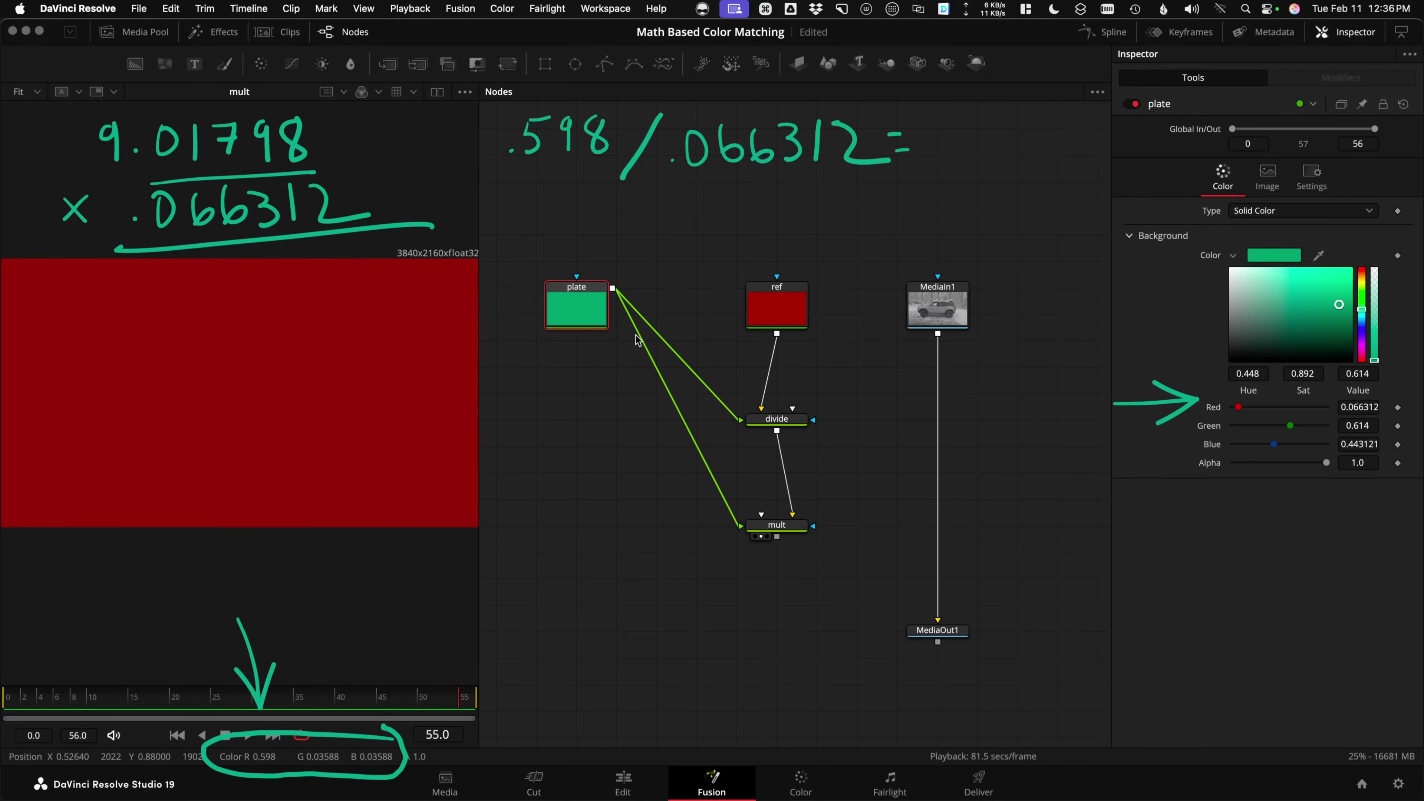
pyautogui.moveTo(774, 528); pyautogui.dragTo(366, 603)
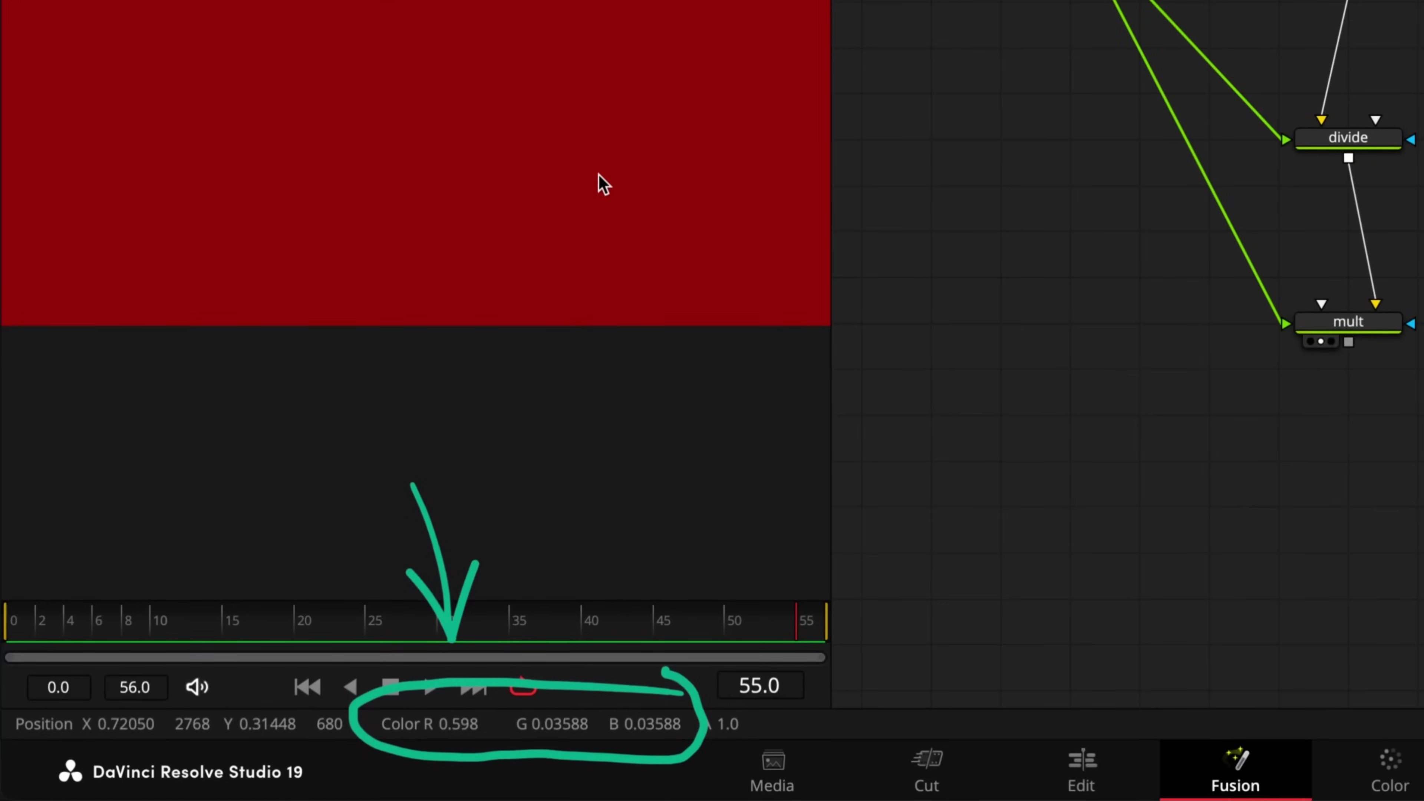
# Switch to Calculator and multiply the 9.01797563 quotient by 0.066312.
pyautogui.press('super+Tab')
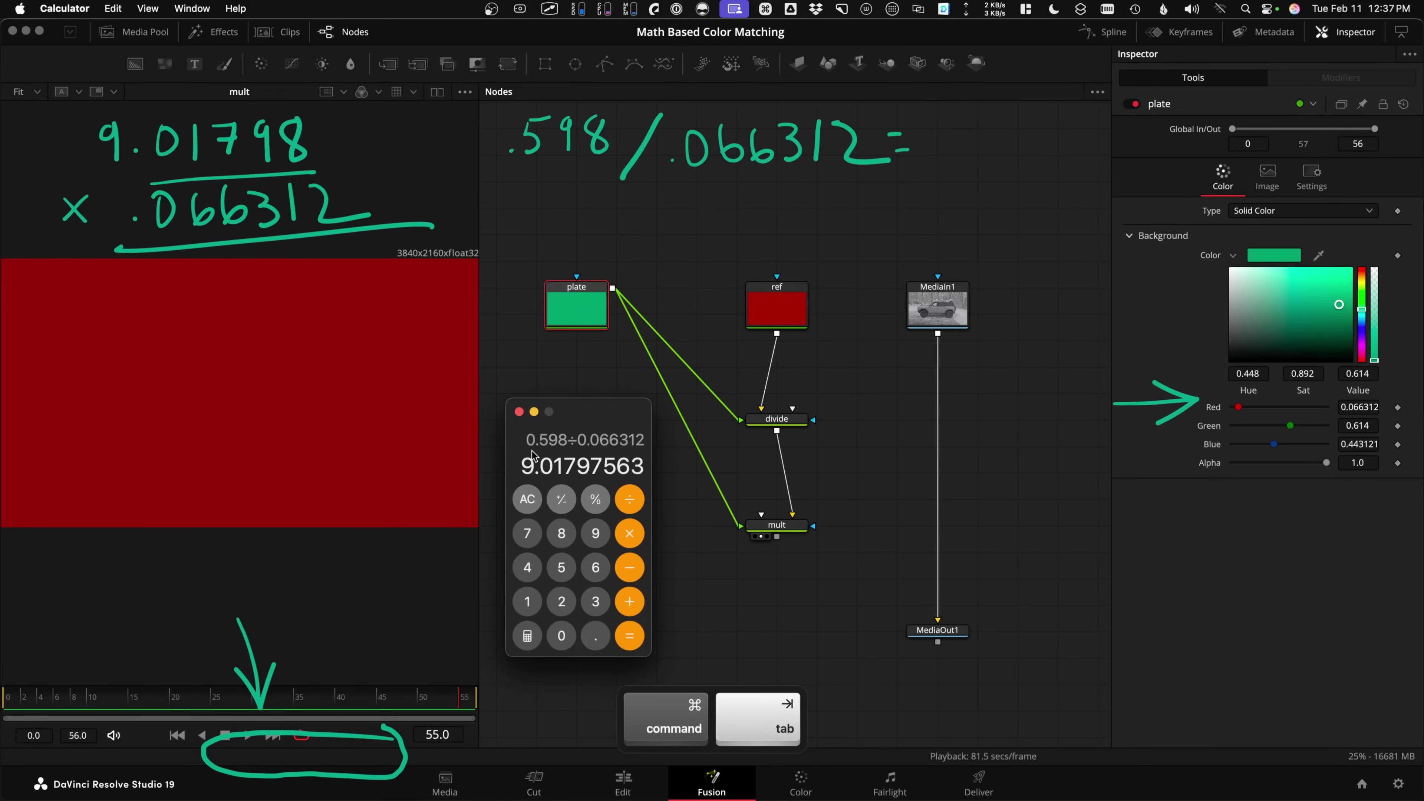
pyautogui.click(629, 534)
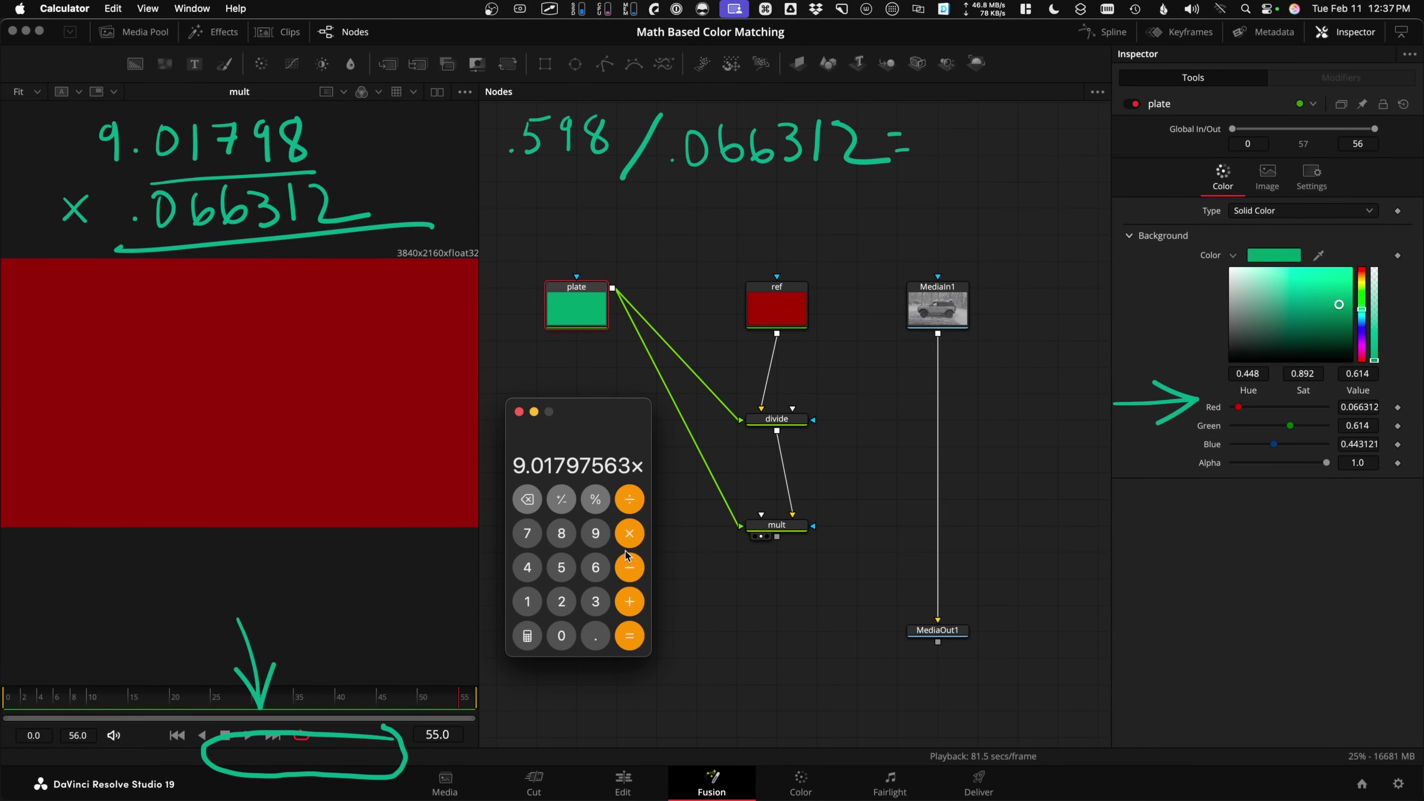
pyautogui.write('0.066312')
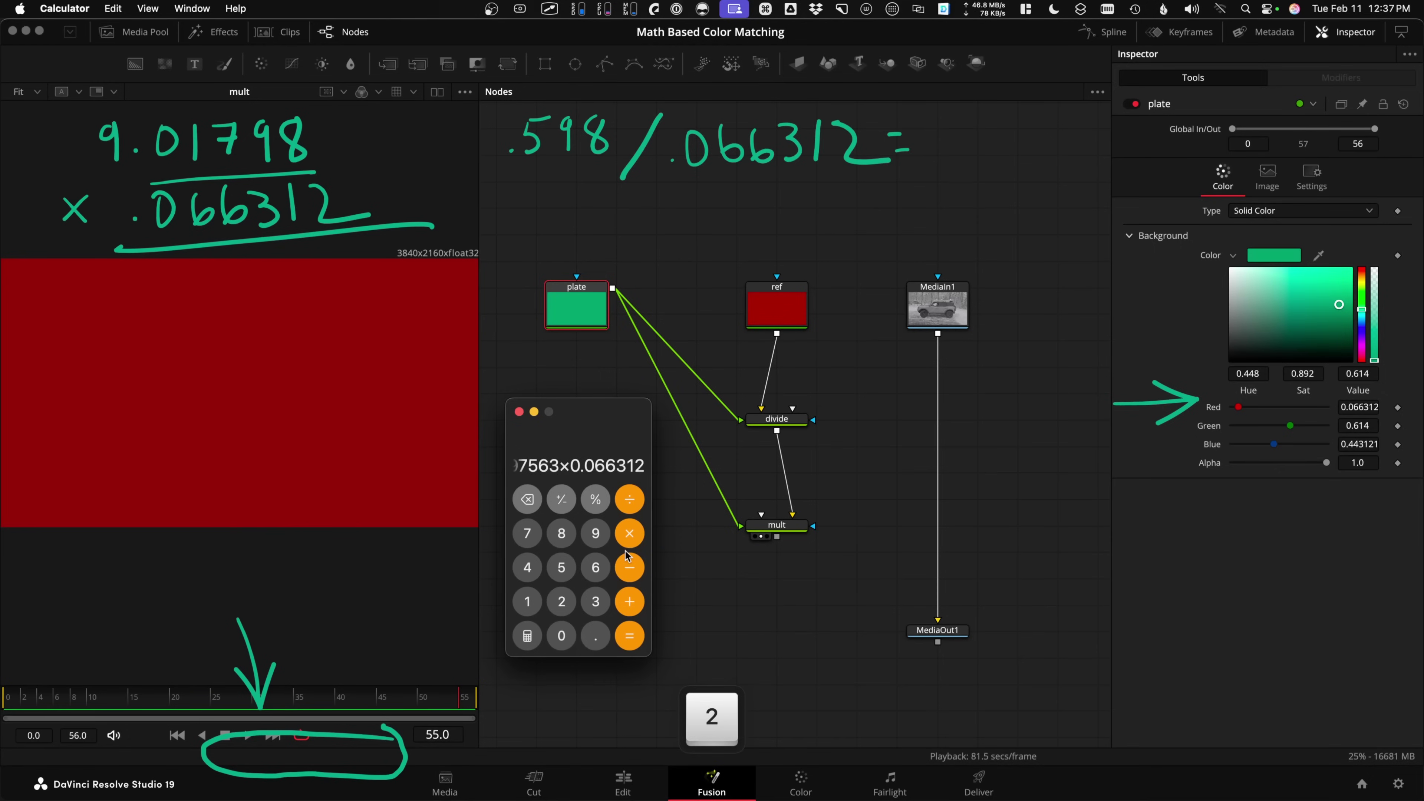
pyautogui.press('Return')
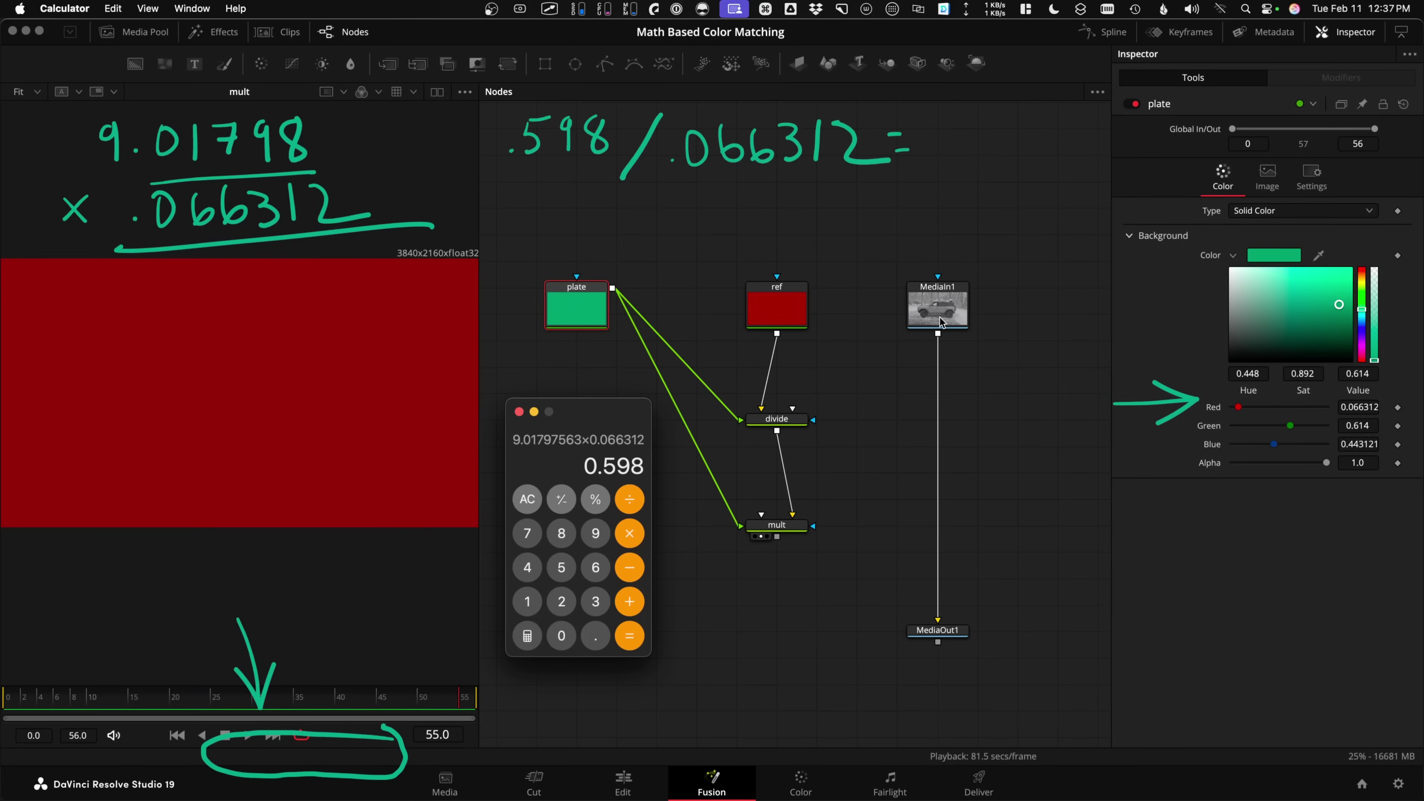
# Show MediaIn1 in the Fusion viewer, select it, and play back the car footage briefly.
pyautogui.moveTo(940, 313); pyautogui.dragTo(136, 341)
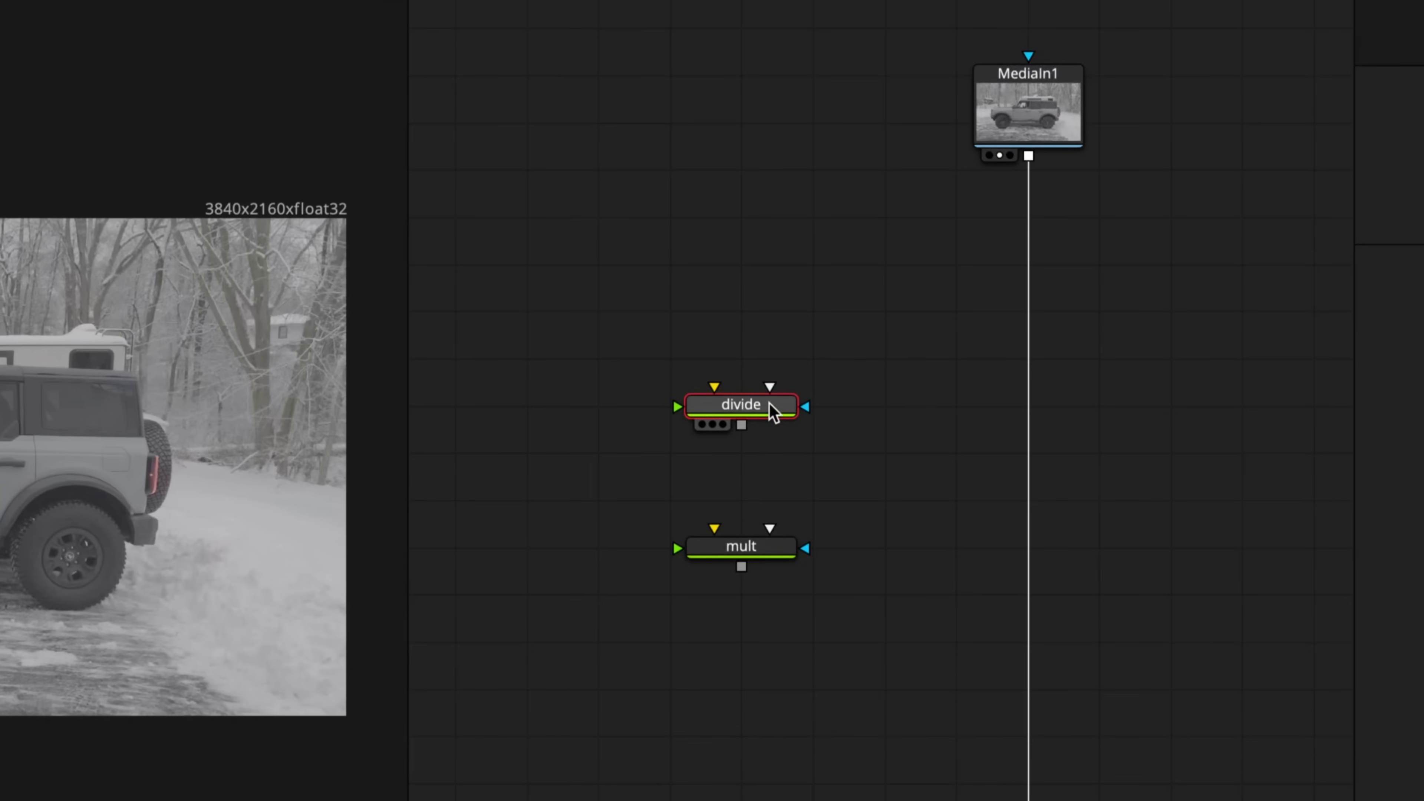
pyautogui.click(762, 545)
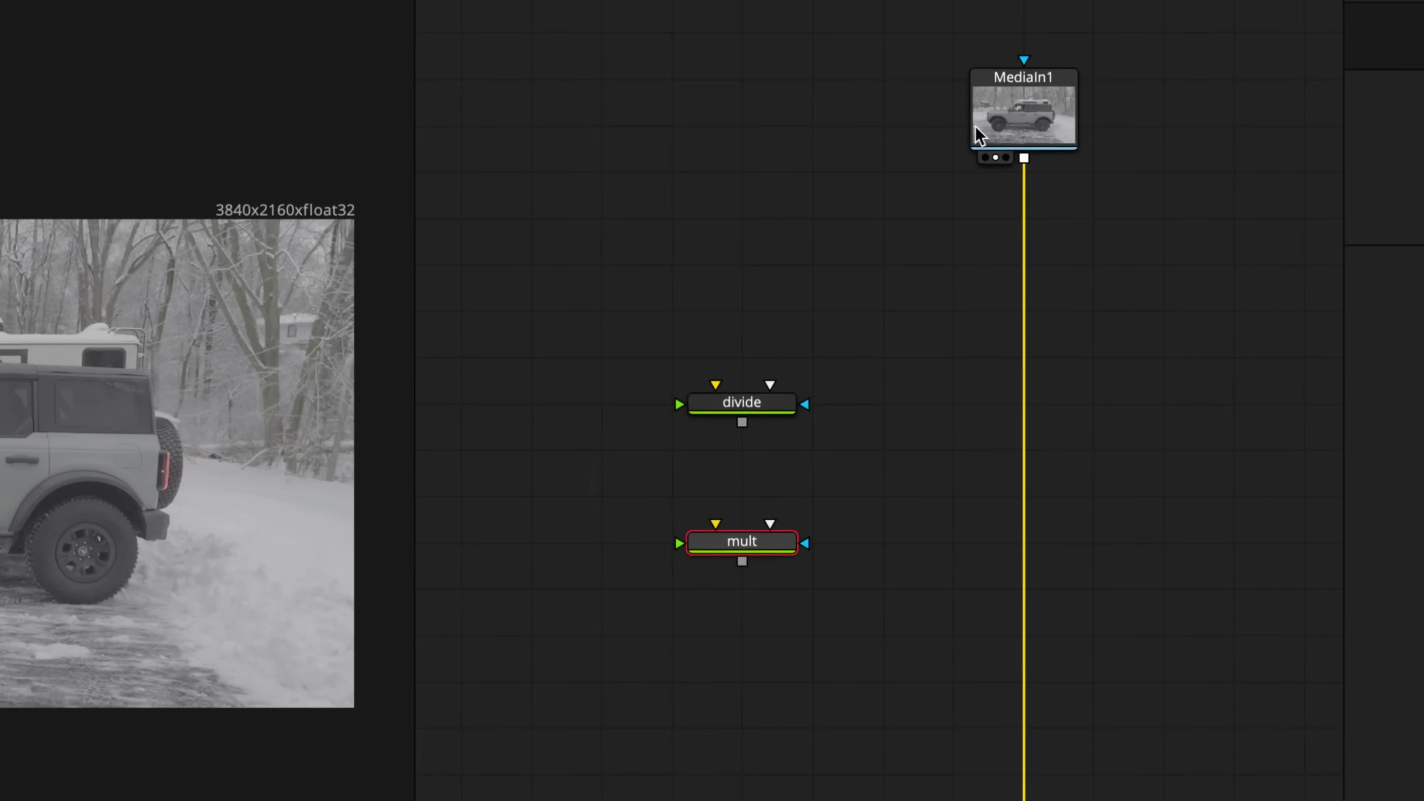
pyautogui.click(978, 135)
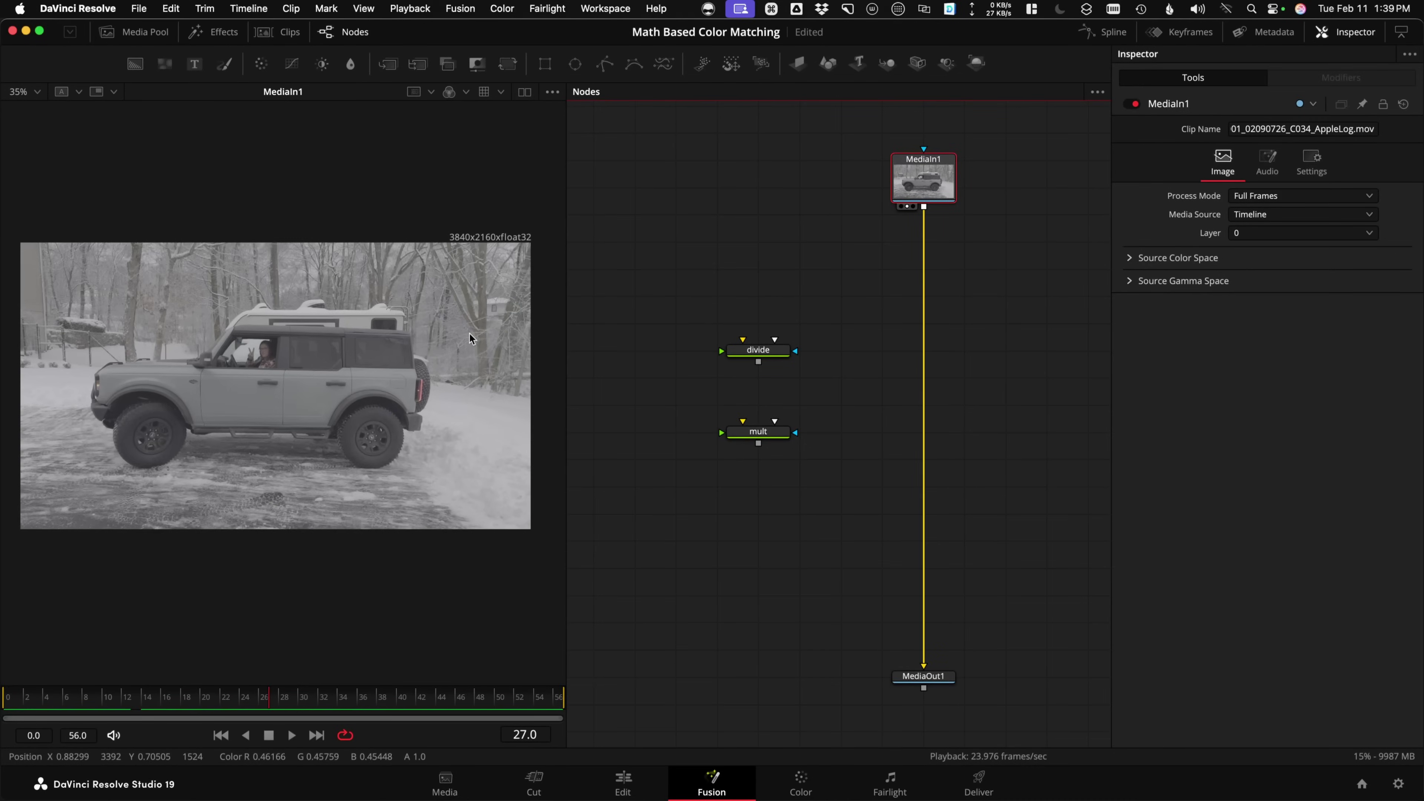
pyautogui.press('space')
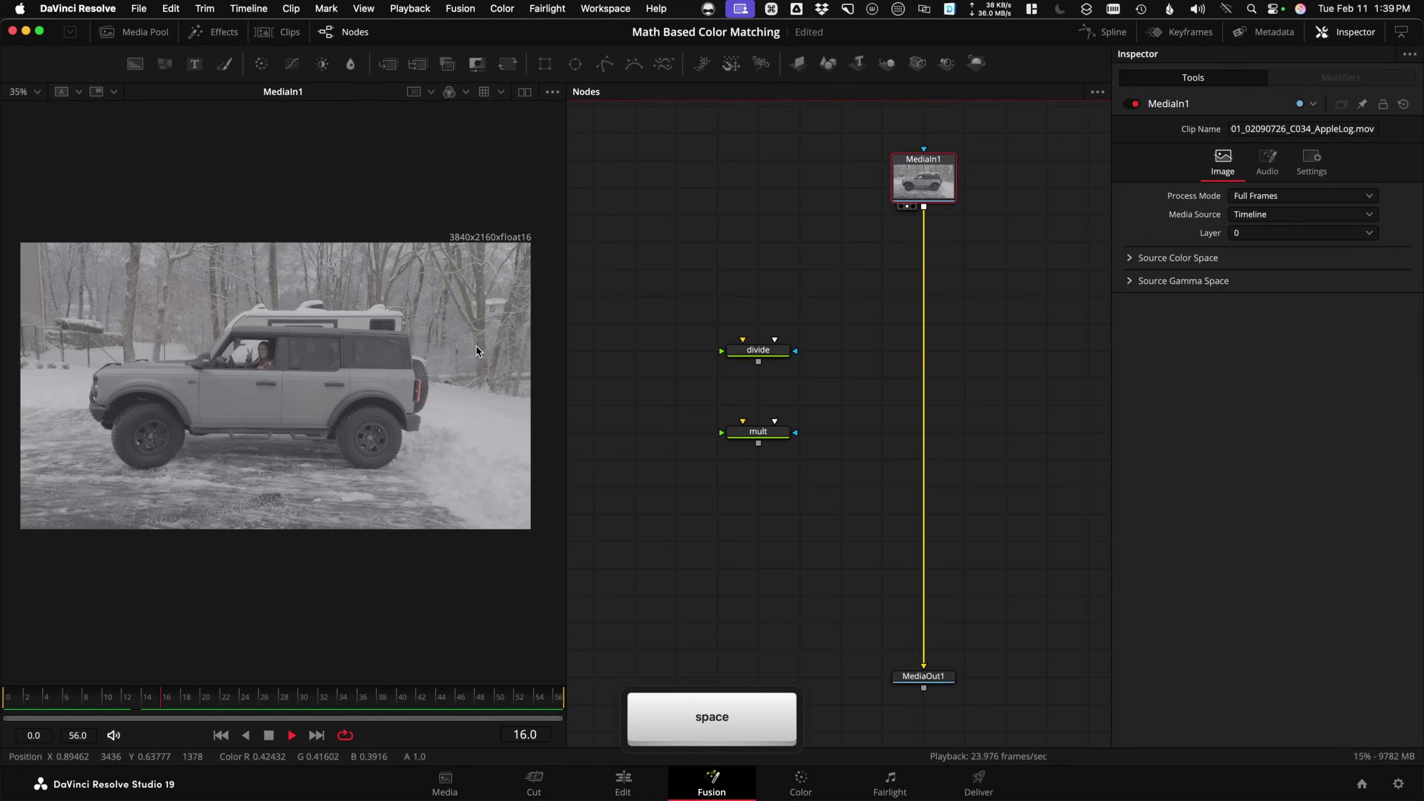
pyautogui.press('space')
# Add an ACES Transform node after MediaIn1 and show its output in the viewer.
pyautogui.moveTo(920, 182)
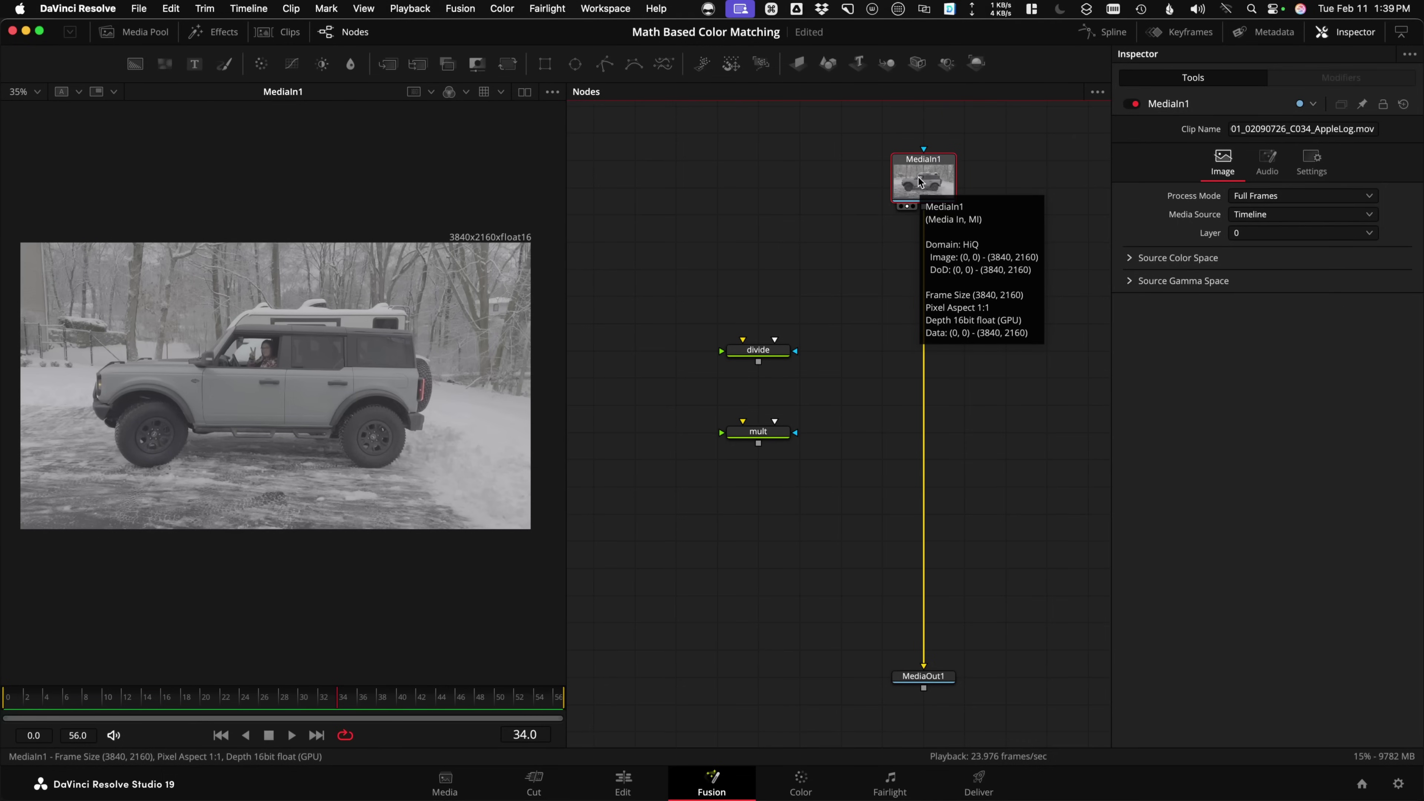
pyautogui.hotkey('shift', 'space')
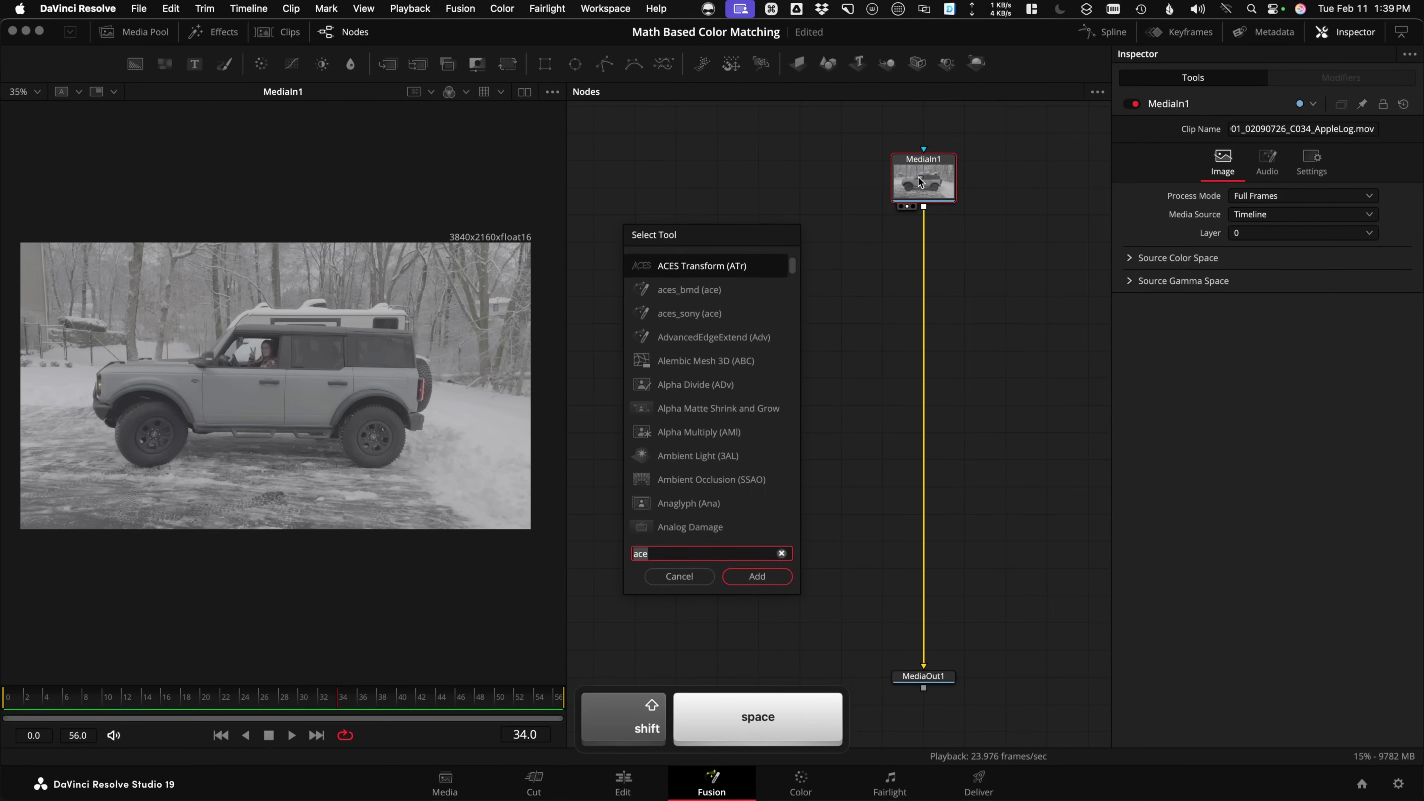
pyautogui.write('aces')
pyautogui.press('Return')
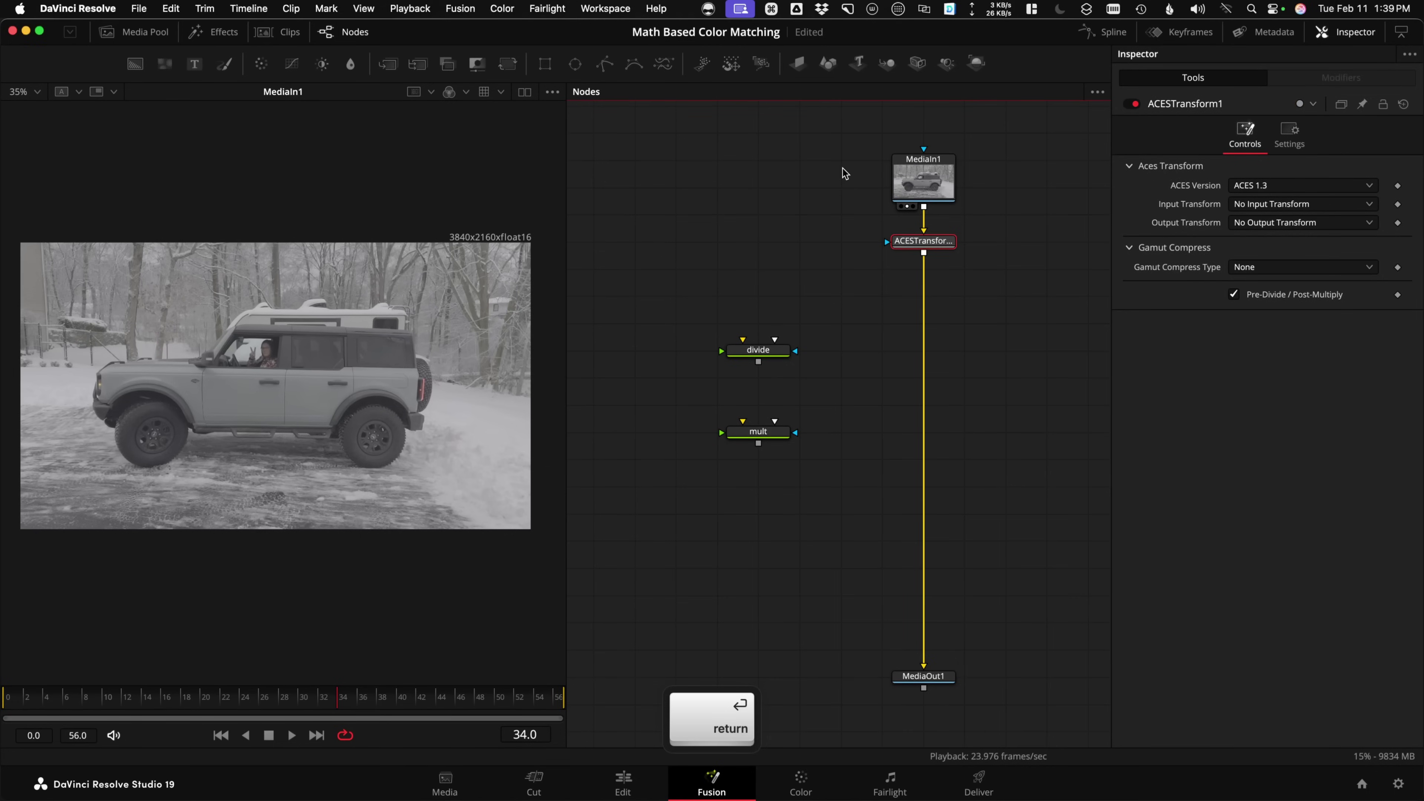
pyautogui.moveTo(923, 241); pyautogui.dragTo(398, 197)
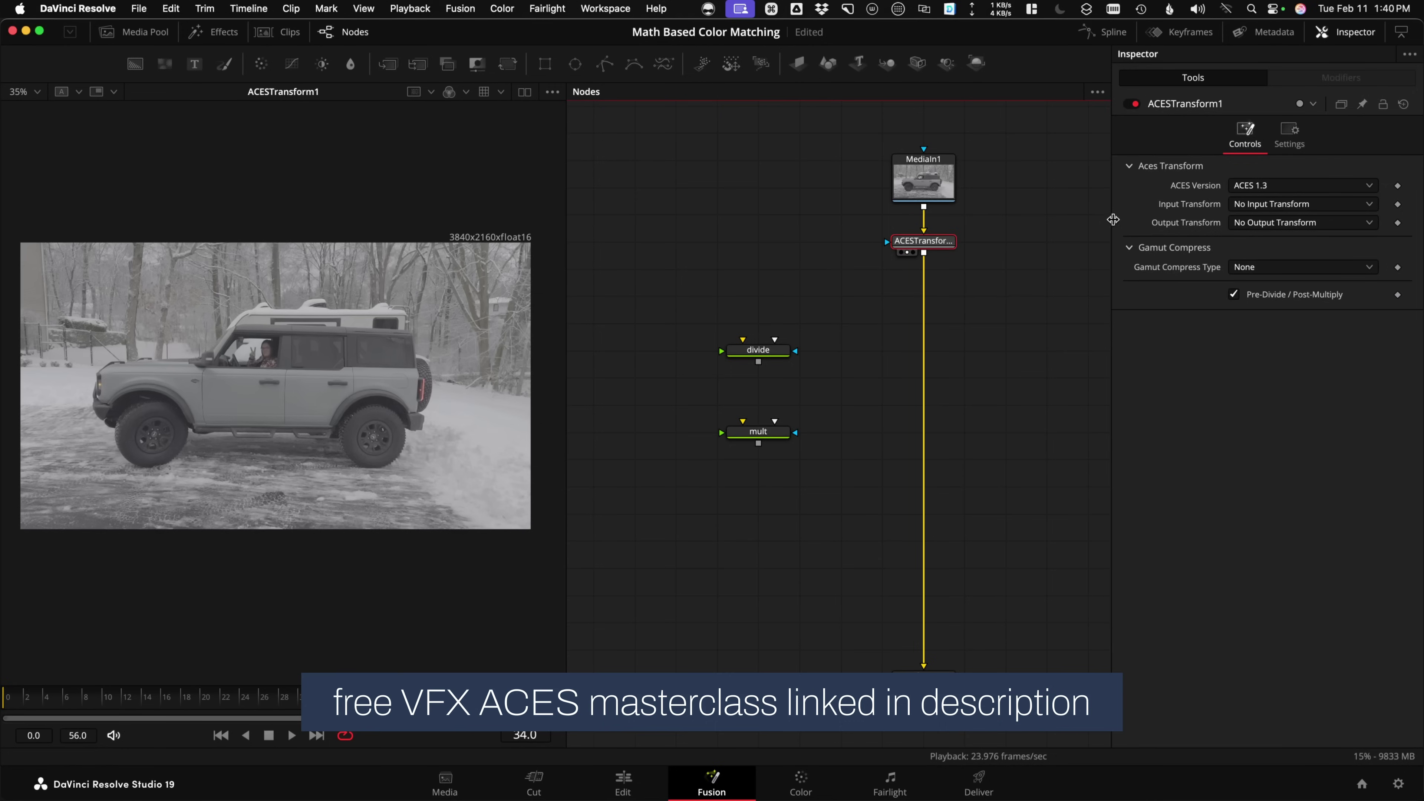
# Set the ACES Transform's input to Apple Log, output to ACEScg - CSC, and gamut compress type to ACES reference gamut compress.
pyautogui.click(1242, 208)
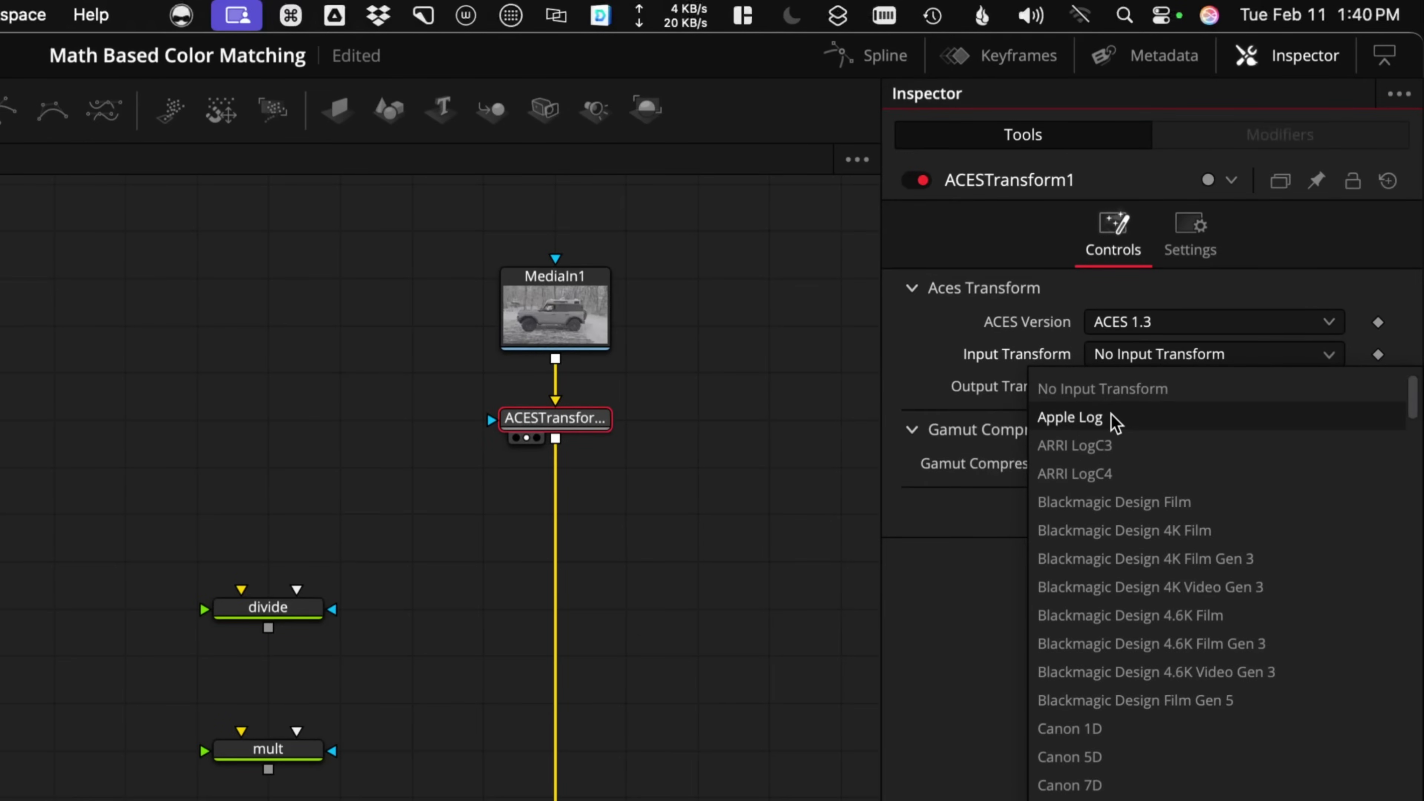
pyautogui.click(1112, 416)
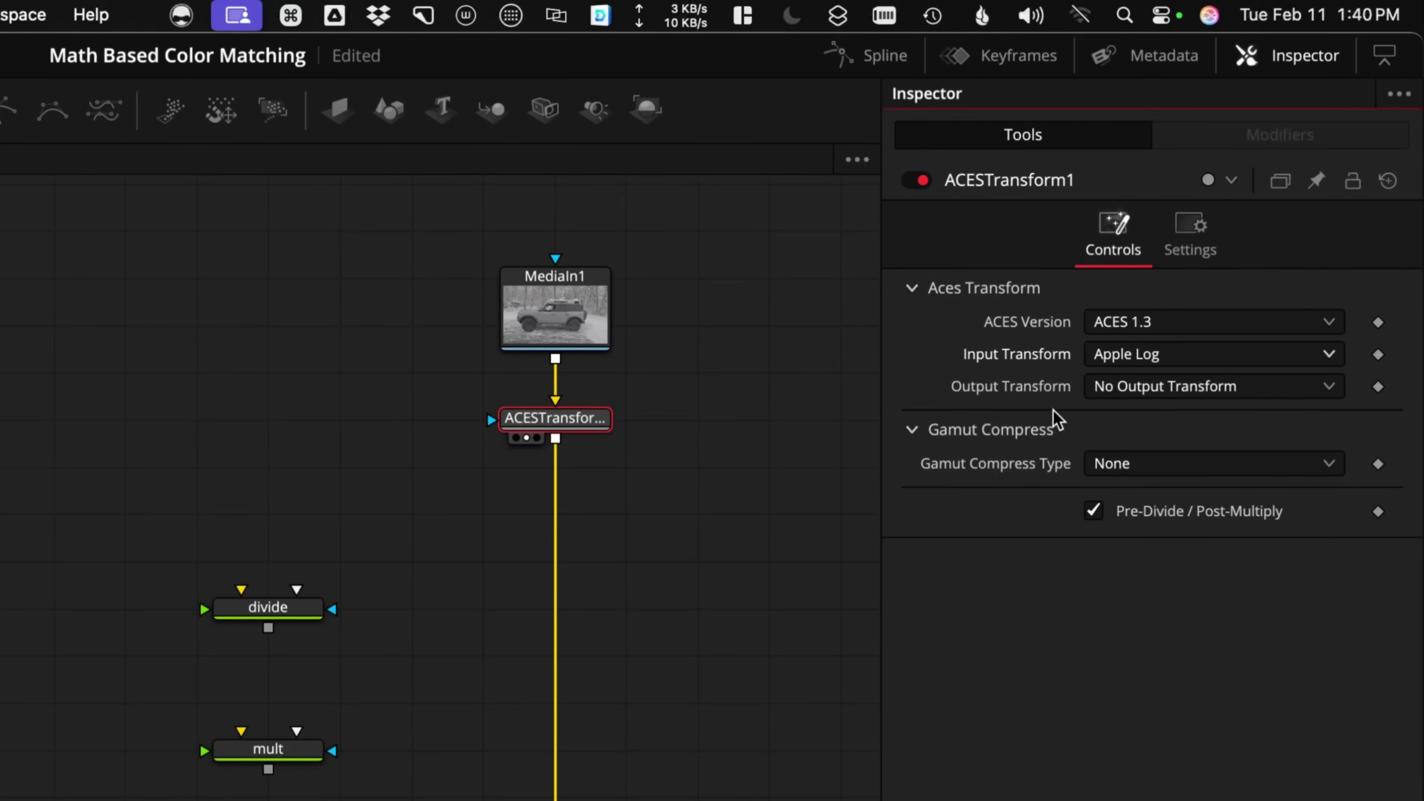
pyautogui.click(1217, 393)
pyautogui.moveTo(1402, 457); pyautogui.dragTo(1407, 703)
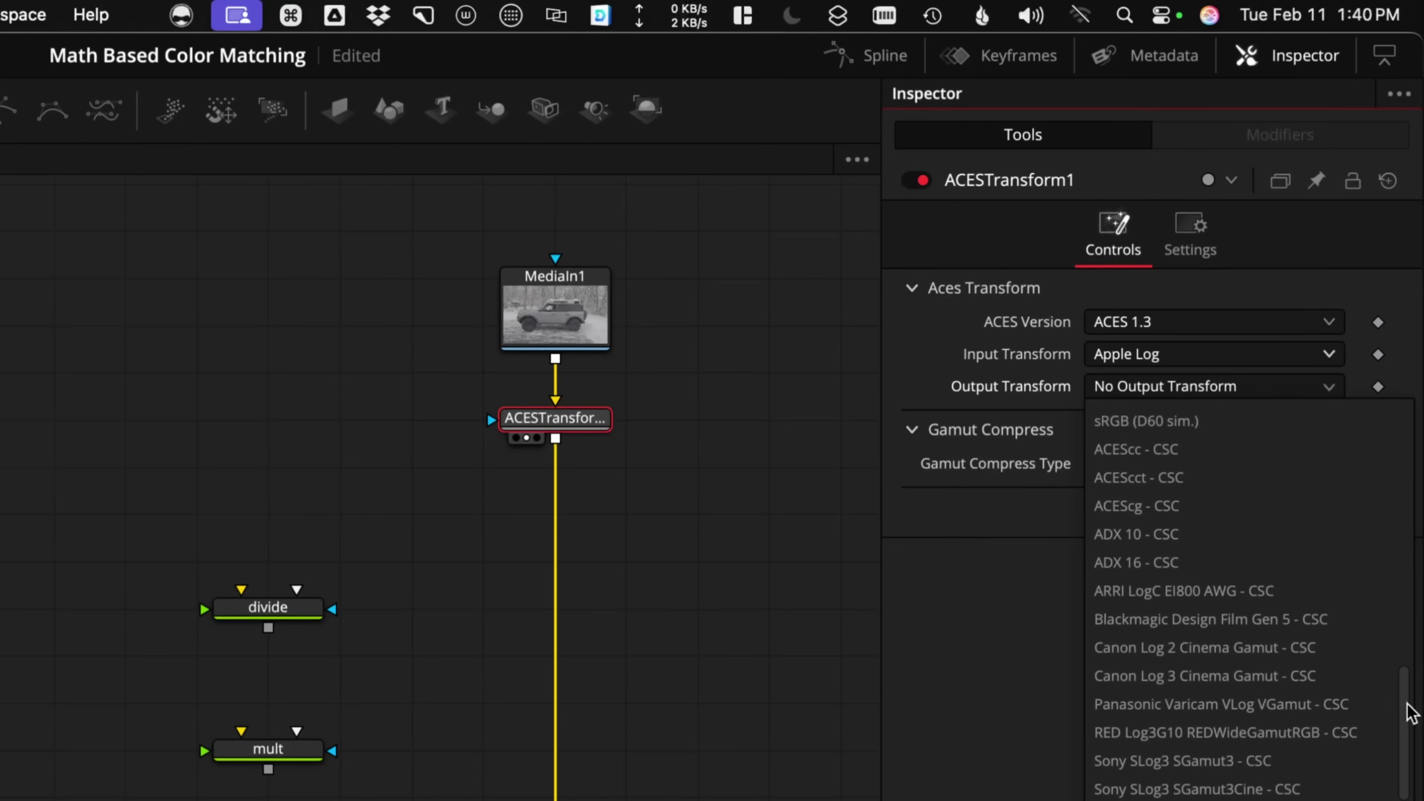
pyautogui.click(1205, 505)
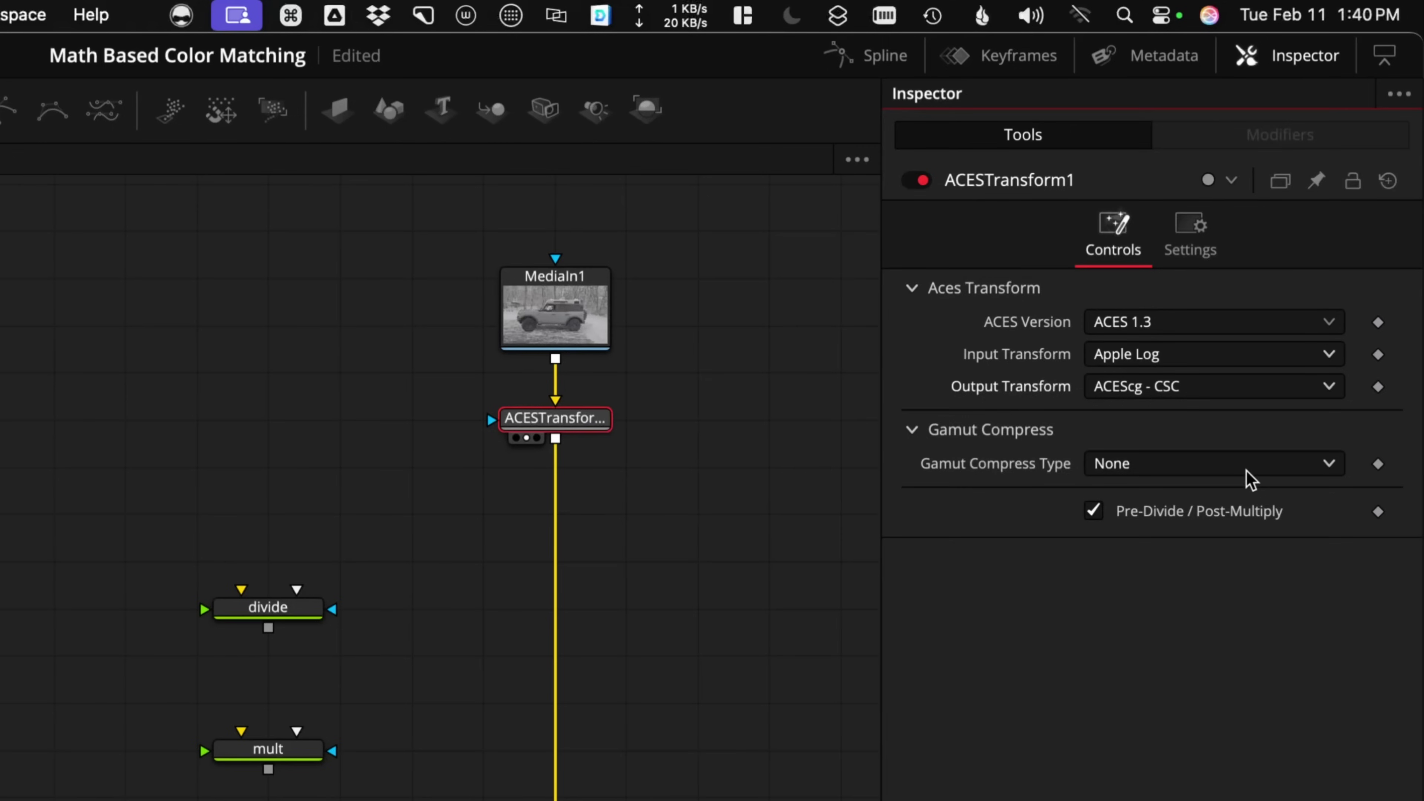
pyautogui.click(1228, 464)
pyautogui.click(1177, 530)
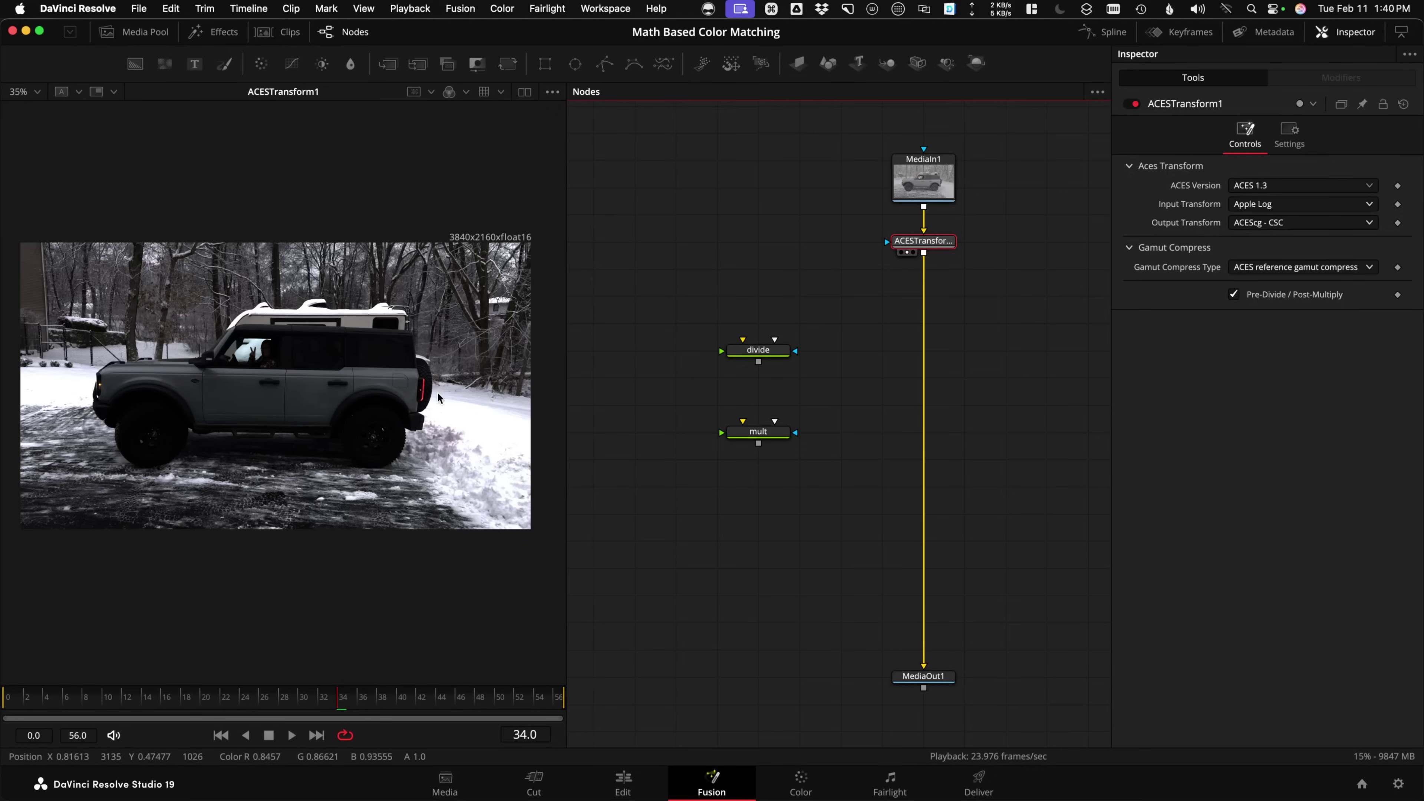
# Examine the snow highlights in the ACES Transform output and check their RGB values.
pyautogui.hscroll(3, 421, 387)
pyautogui.scroll(-2, 422, 387)
pyautogui.scroll(10, 422, 387)
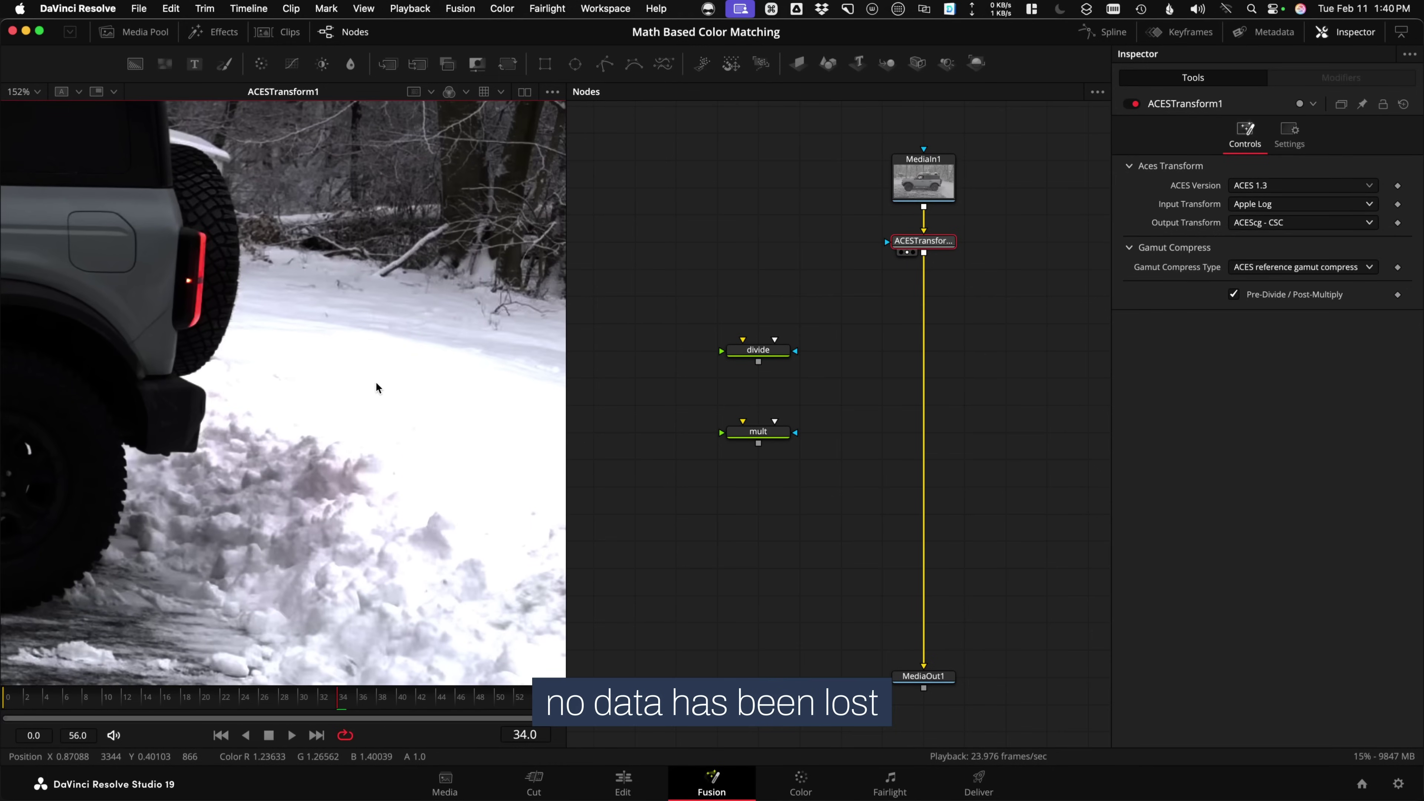
pyautogui.scroll(-10, 376, 387)
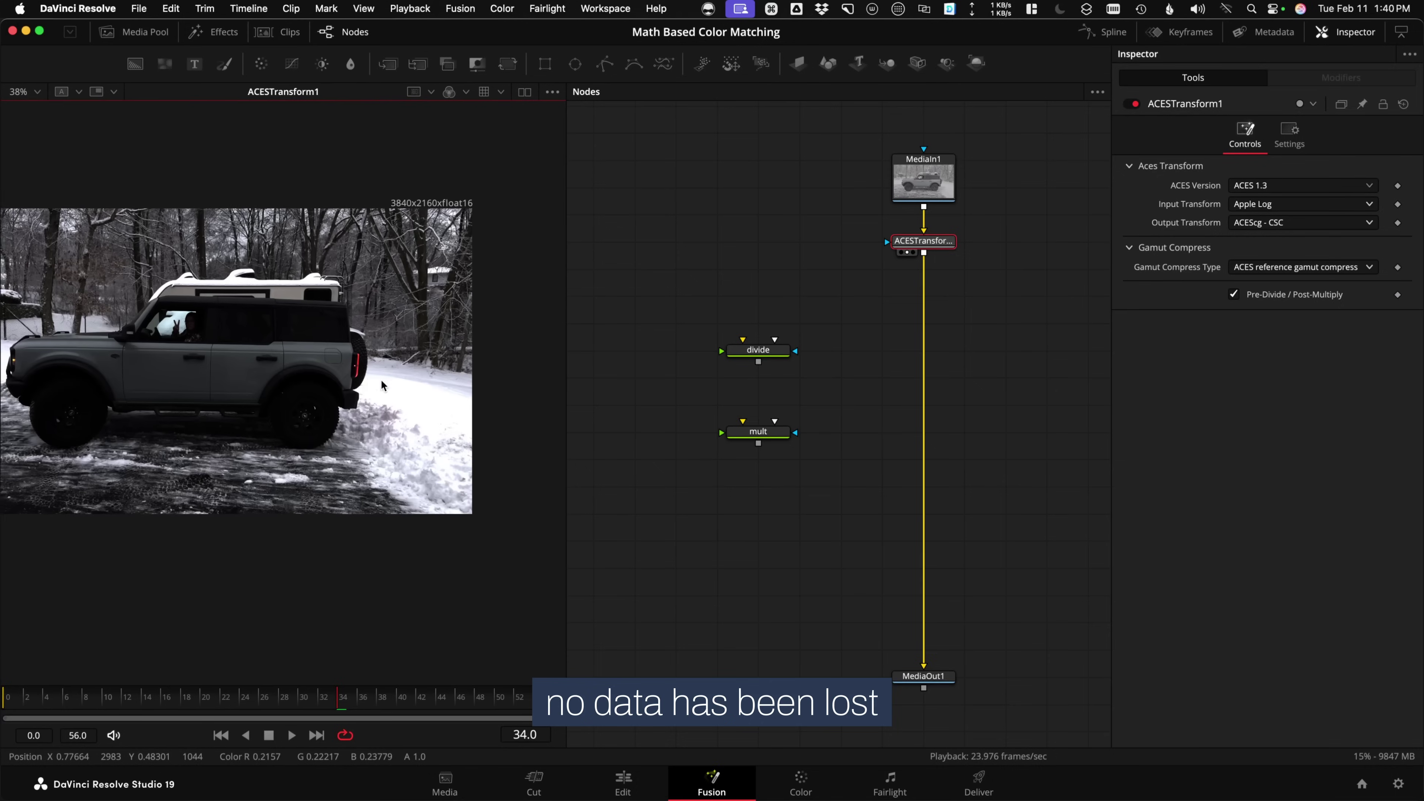
pyautogui.hscroll(-3, 381, 385)
pyautogui.scroll(2, 381, 386)
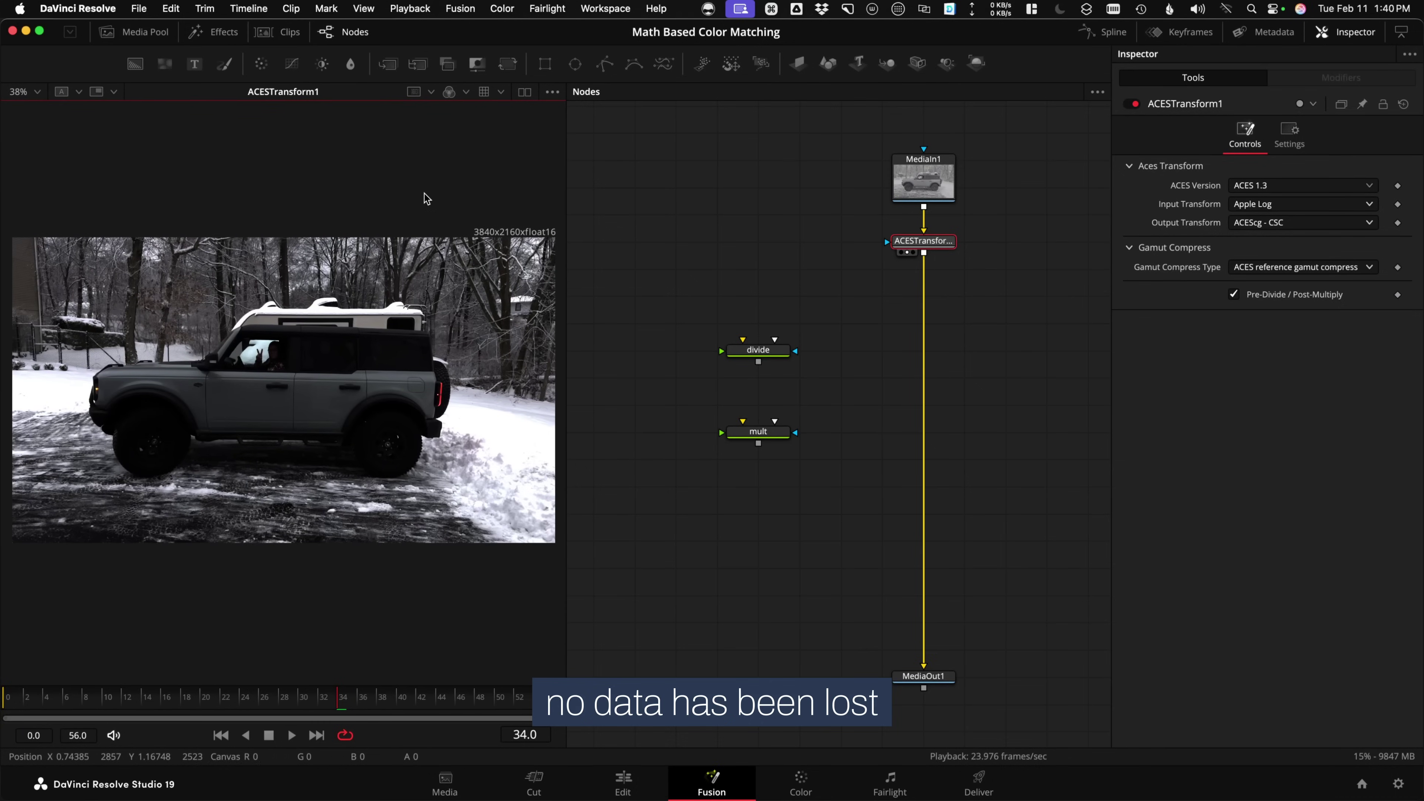
pyautogui.scroll(-2, 436, 353)
pyautogui.hscroll(1, 436, 353)
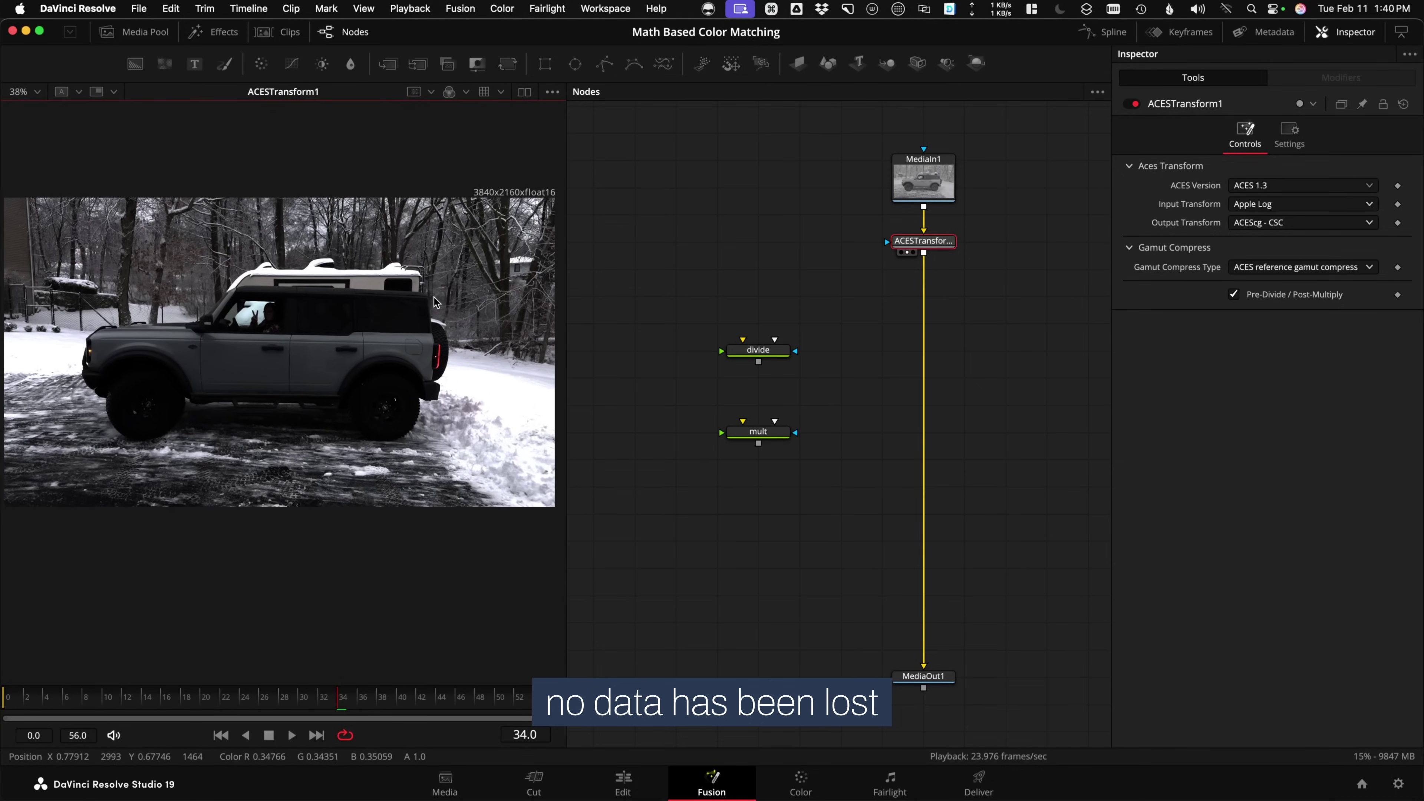
pyautogui.scroll(-2, 436, 302)
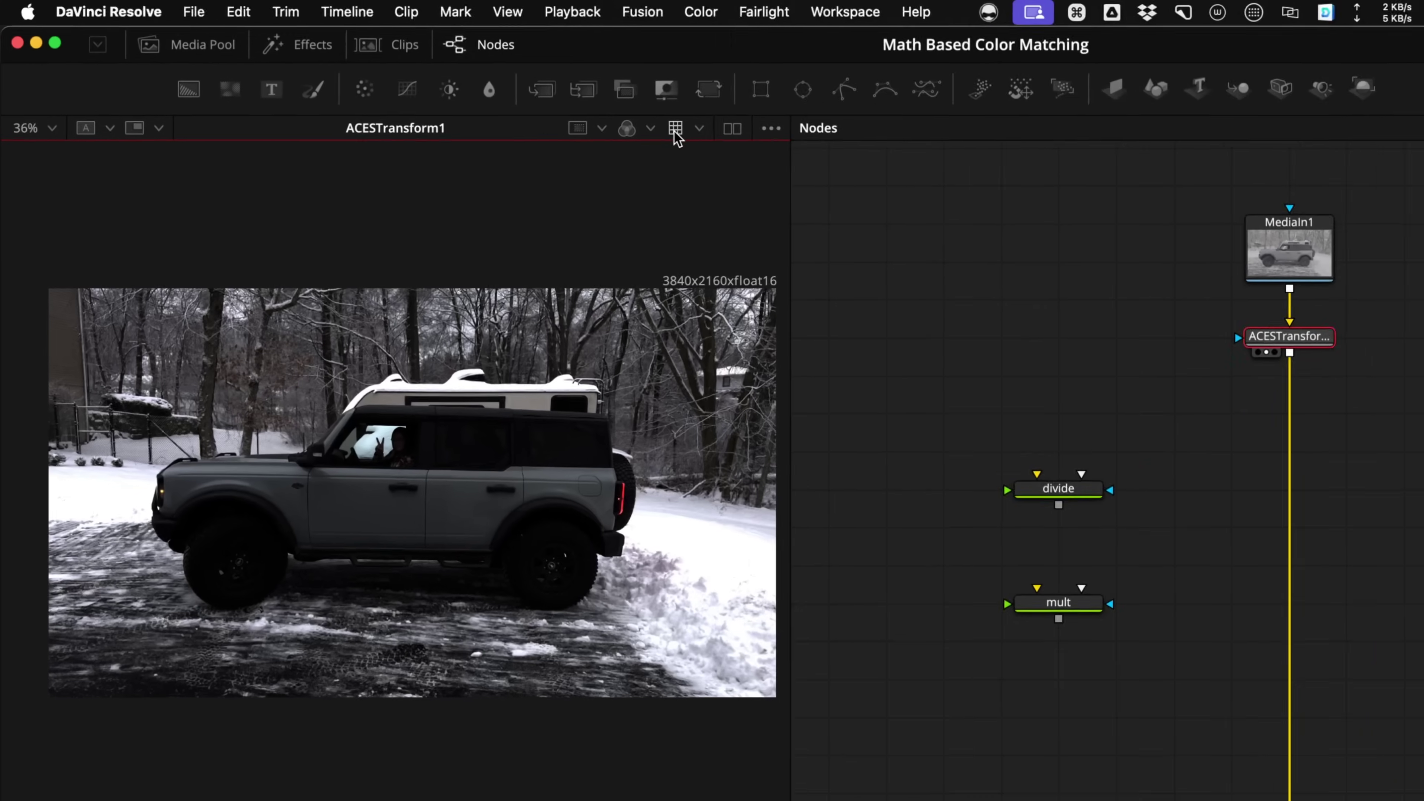
# Turn on the viewer's OCIO Display LUT, open its editor, and review the source space, display, view and gain settings.
pyautogui.click(676, 128)
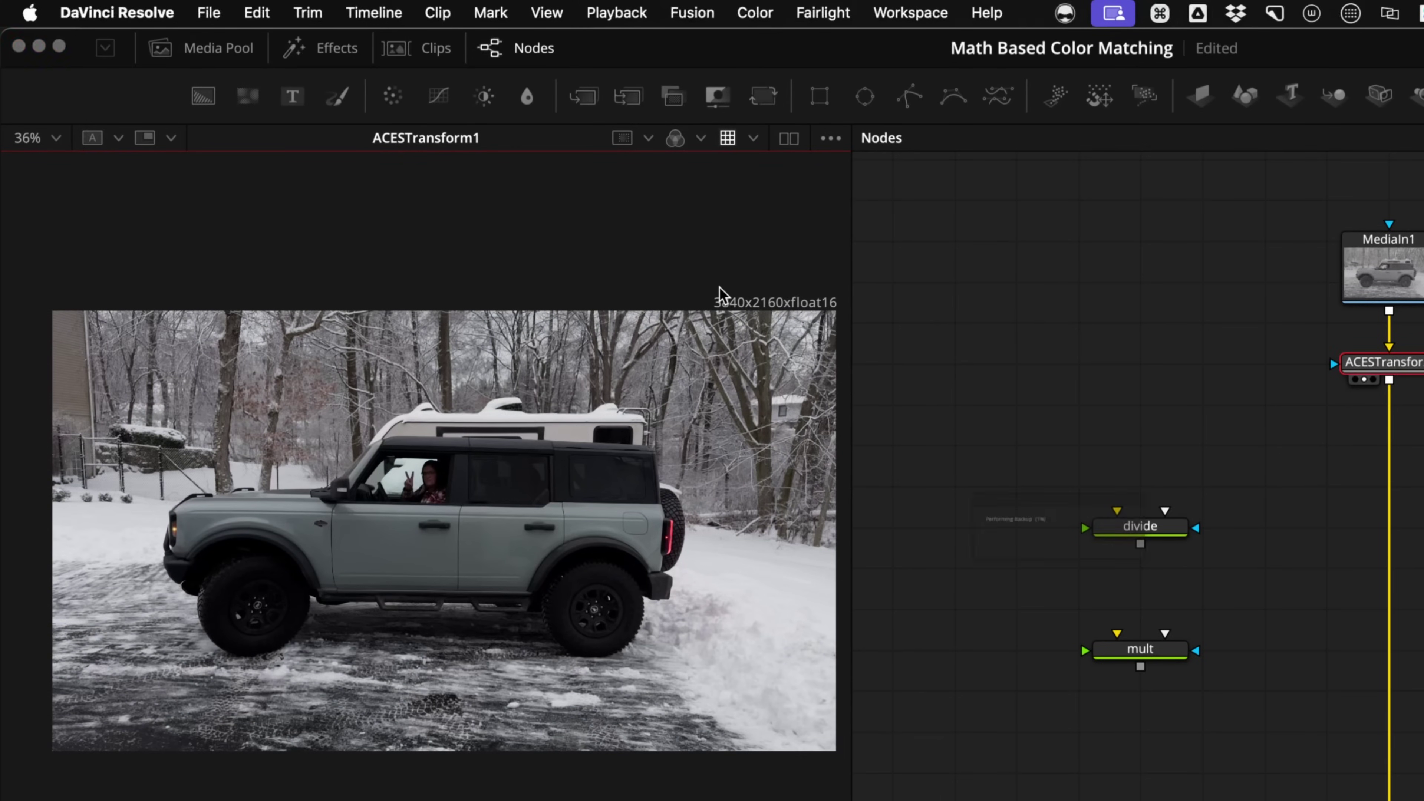
pyautogui.click(752, 139)
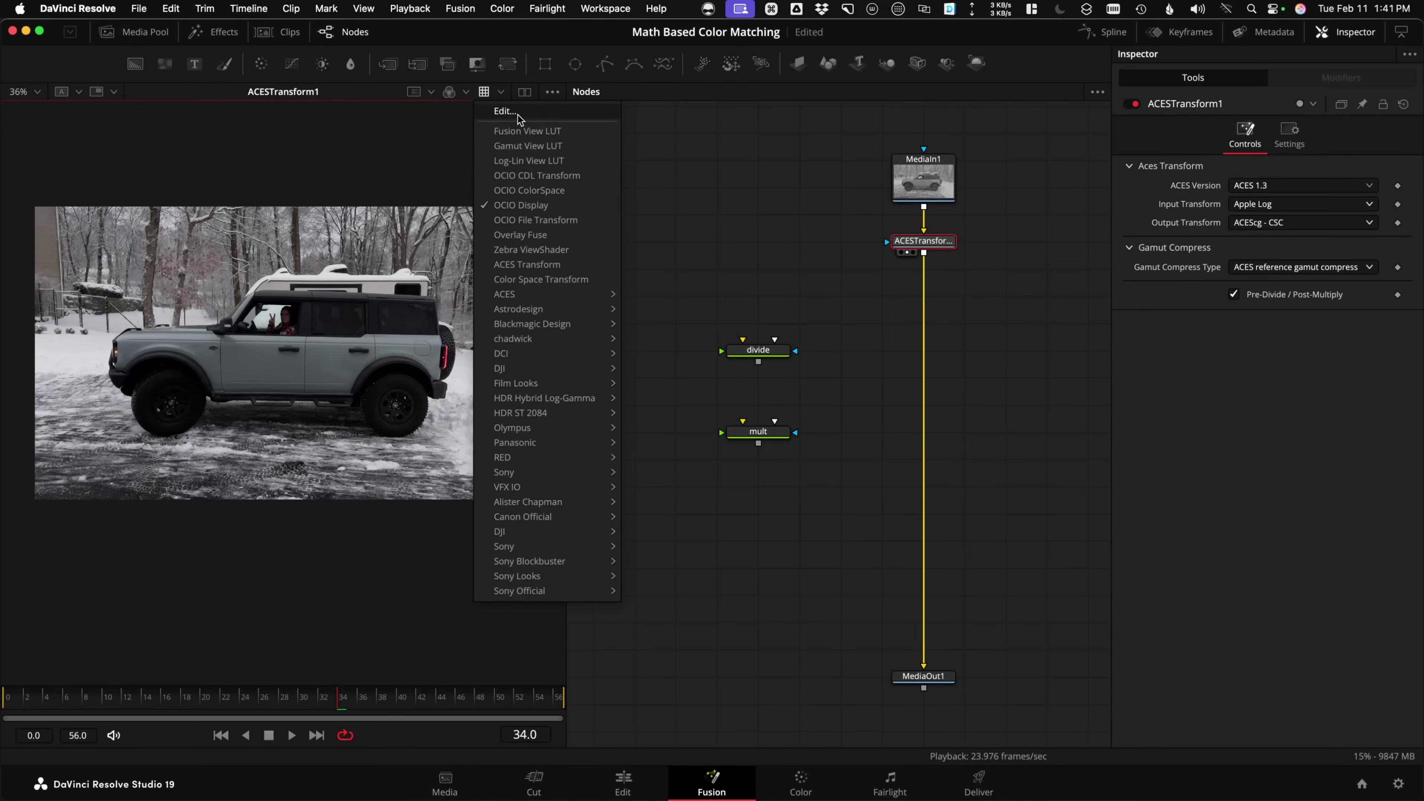
pyautogui.click(520, 112)
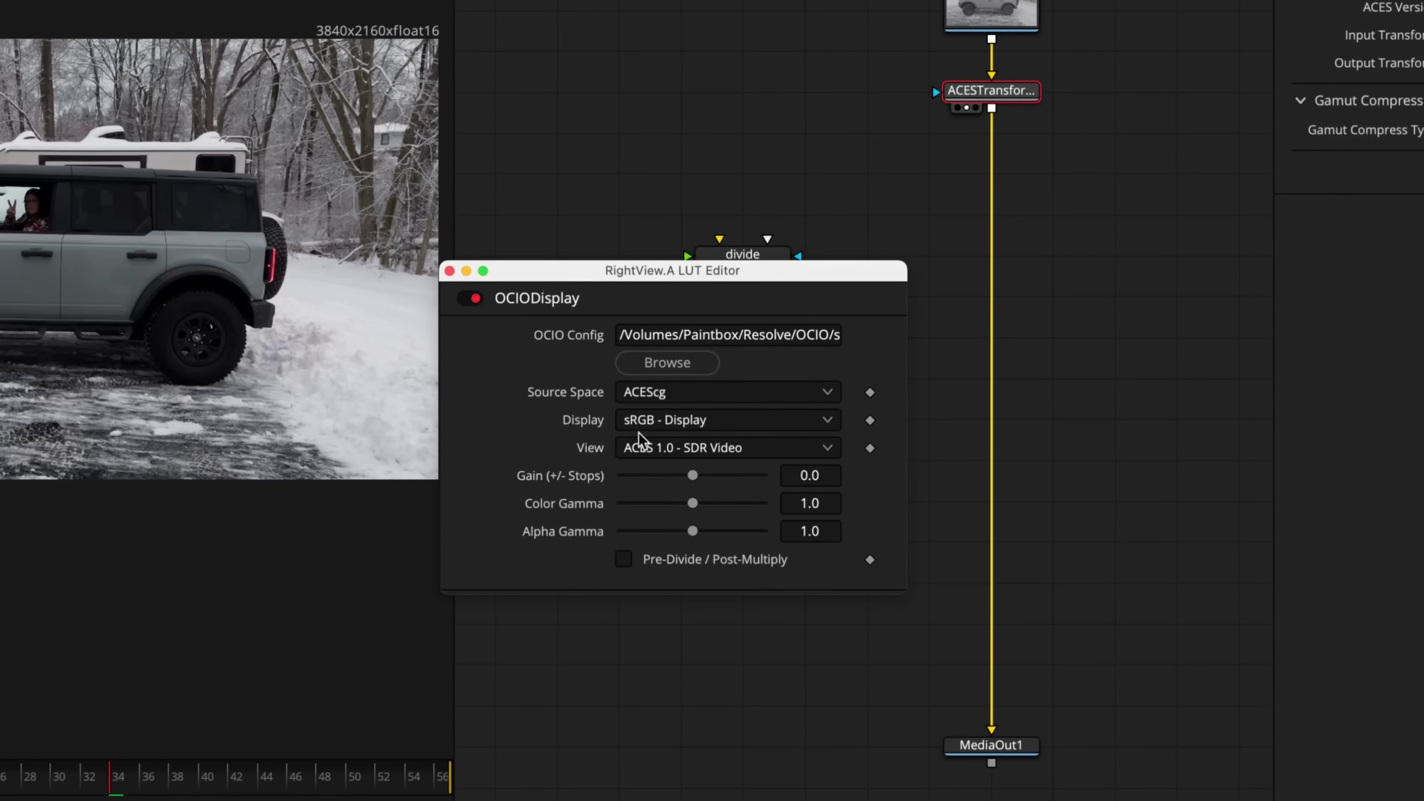
pyautogui.moveTo(705, 481)
pyautogui.mouseDown()
pyautogui.moveTo(727, 490)
pyautogui.moveTo(674, 483)
pyautogui.moveTo(732, 488)
pyautogui.moveTo(682, 479)
pyautogui.moveTo(705, 480)
pyautogui.moveTo(703, 494)
pyautogui.mouseUp()
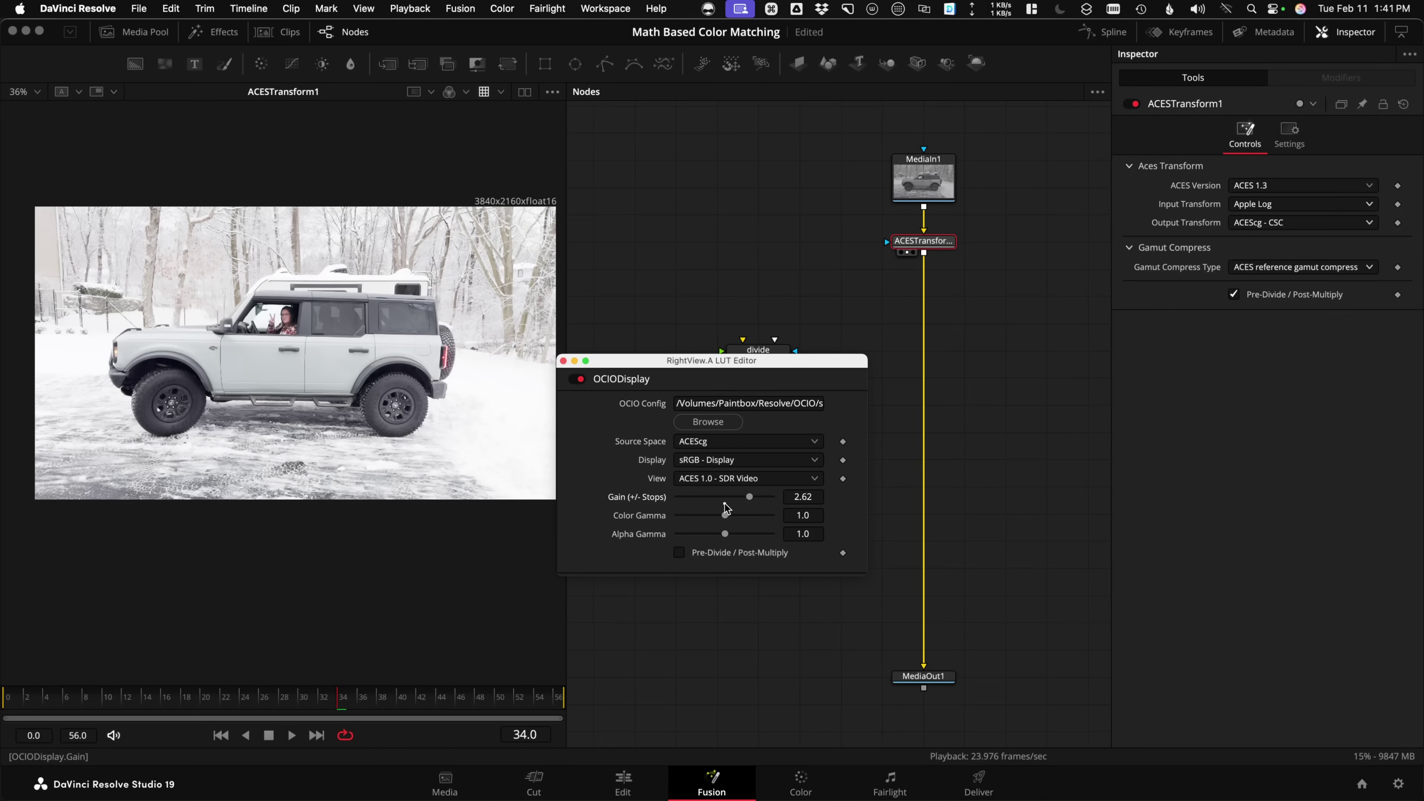
pyautogui.click(724, 504)
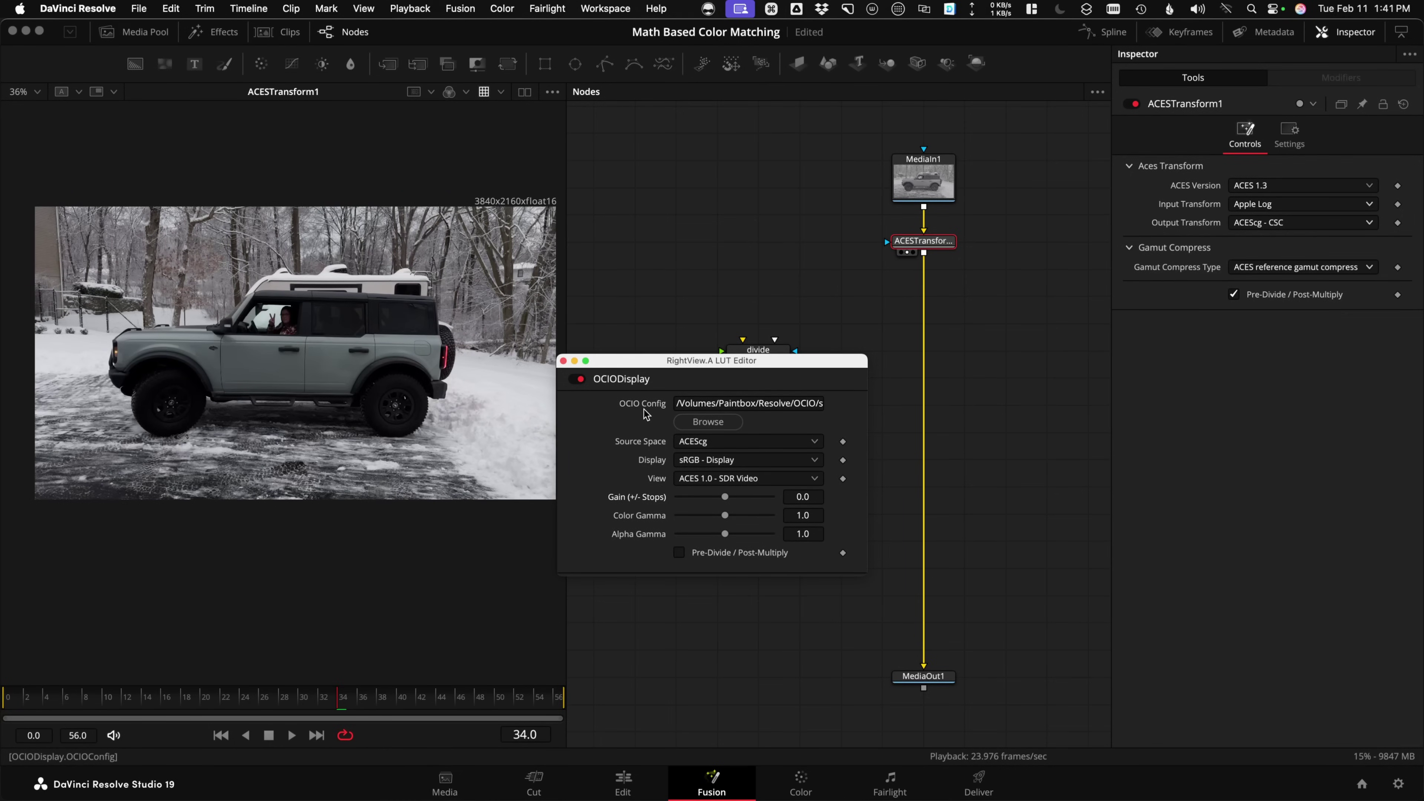
# Look at the available OCIO config files and the OCIODisplay settings options without changing them, and close the LUT editor.
pyautogui.click(706, 424)
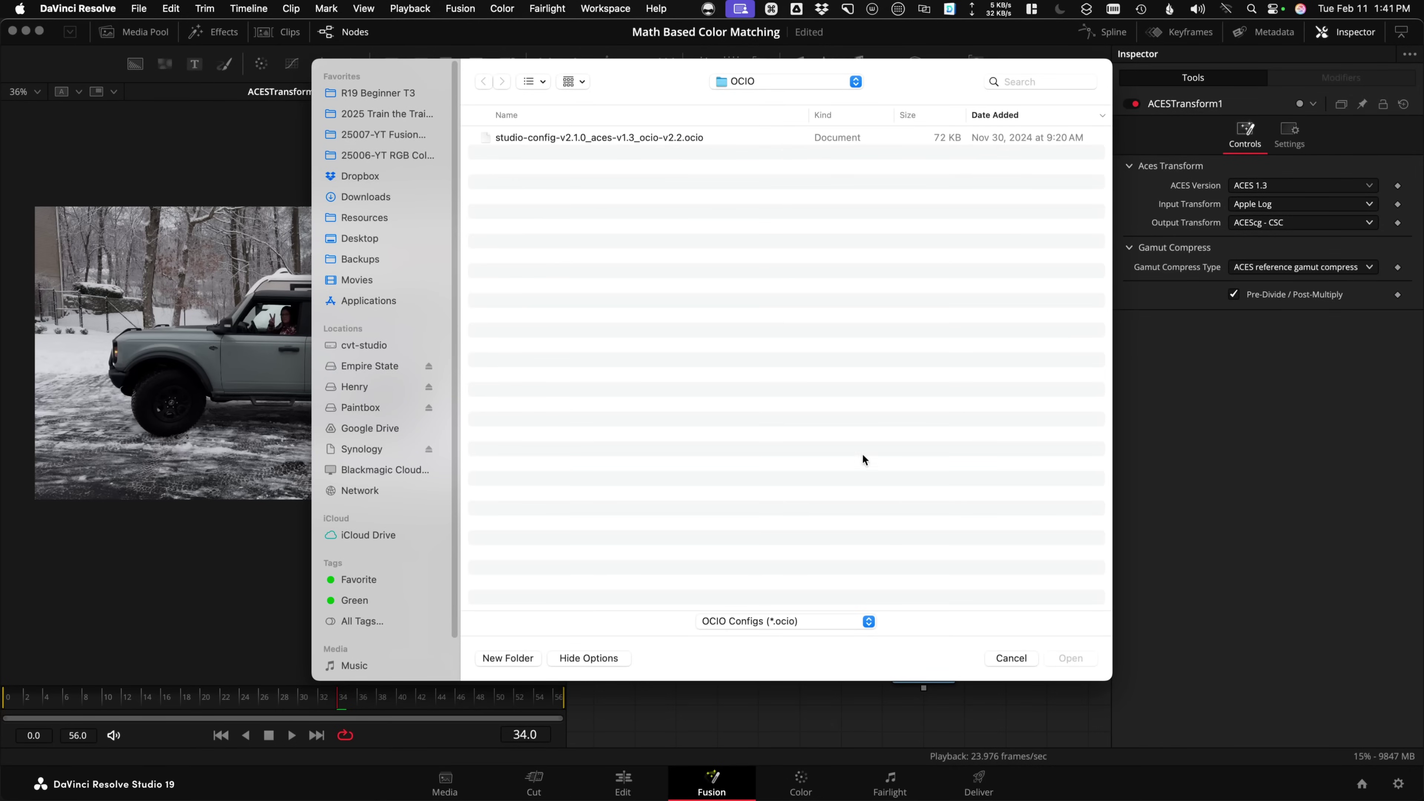
pyautogui.click(1004, 657)
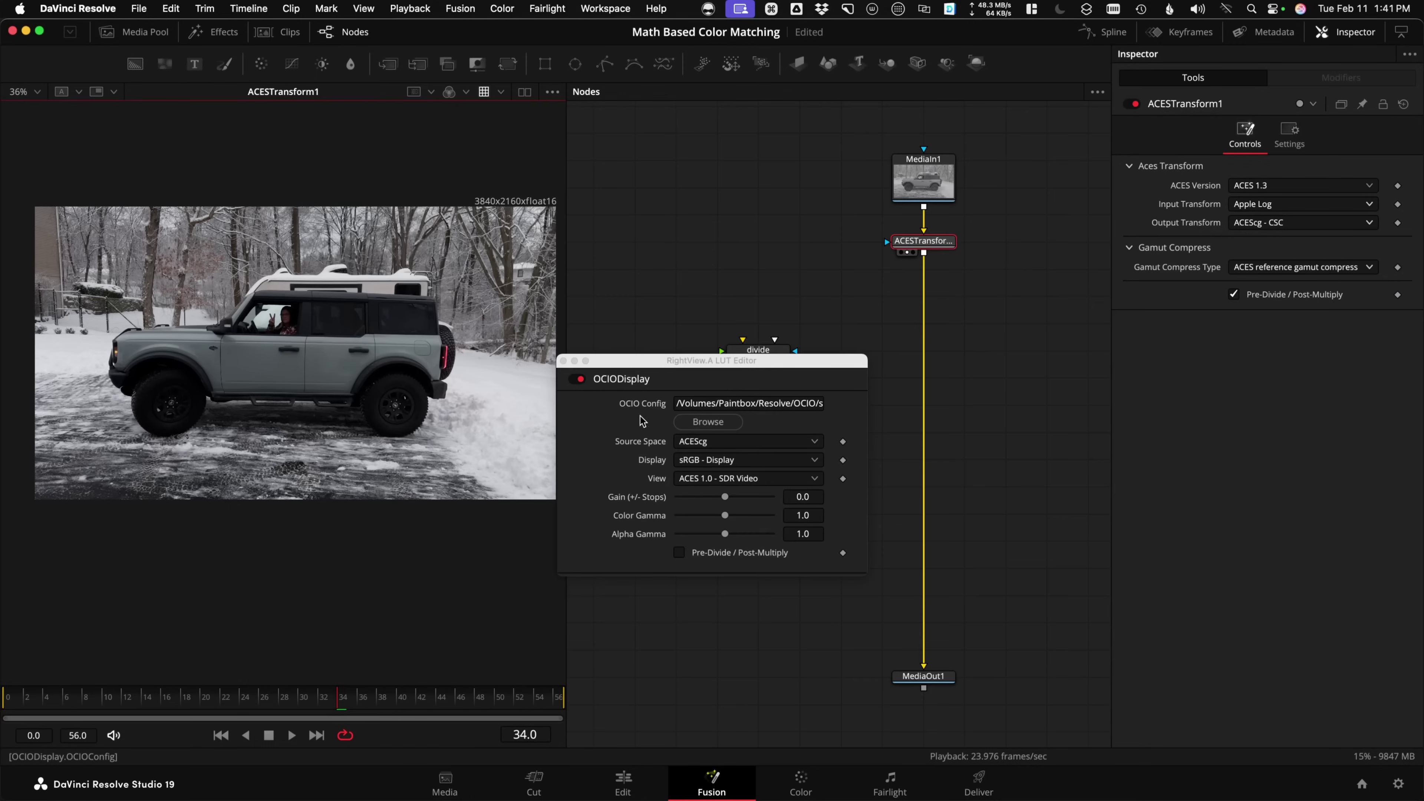
pyautogui.rightClick(621, 382)
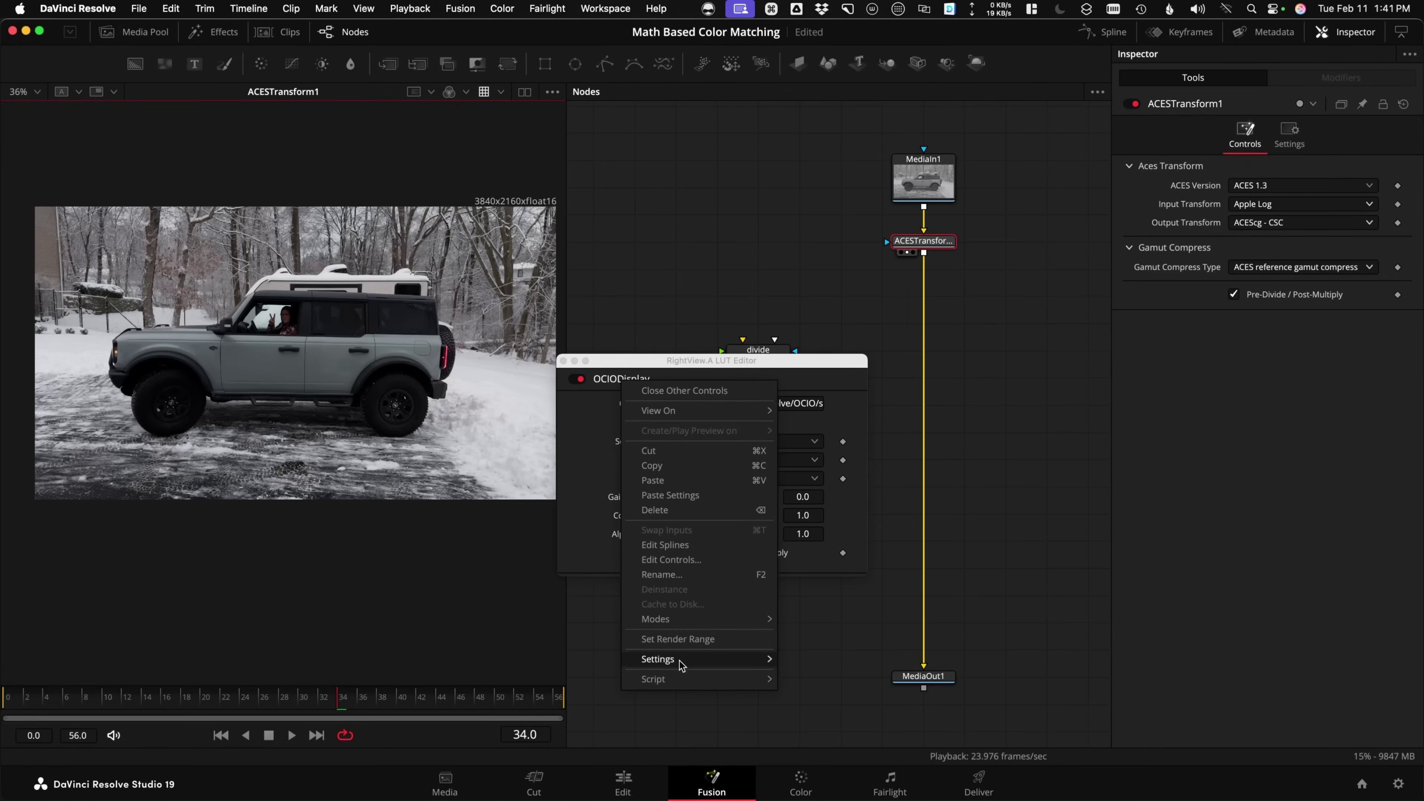
pyautogui.moveTo(683, 661)
pyautogui.click(581, 464)
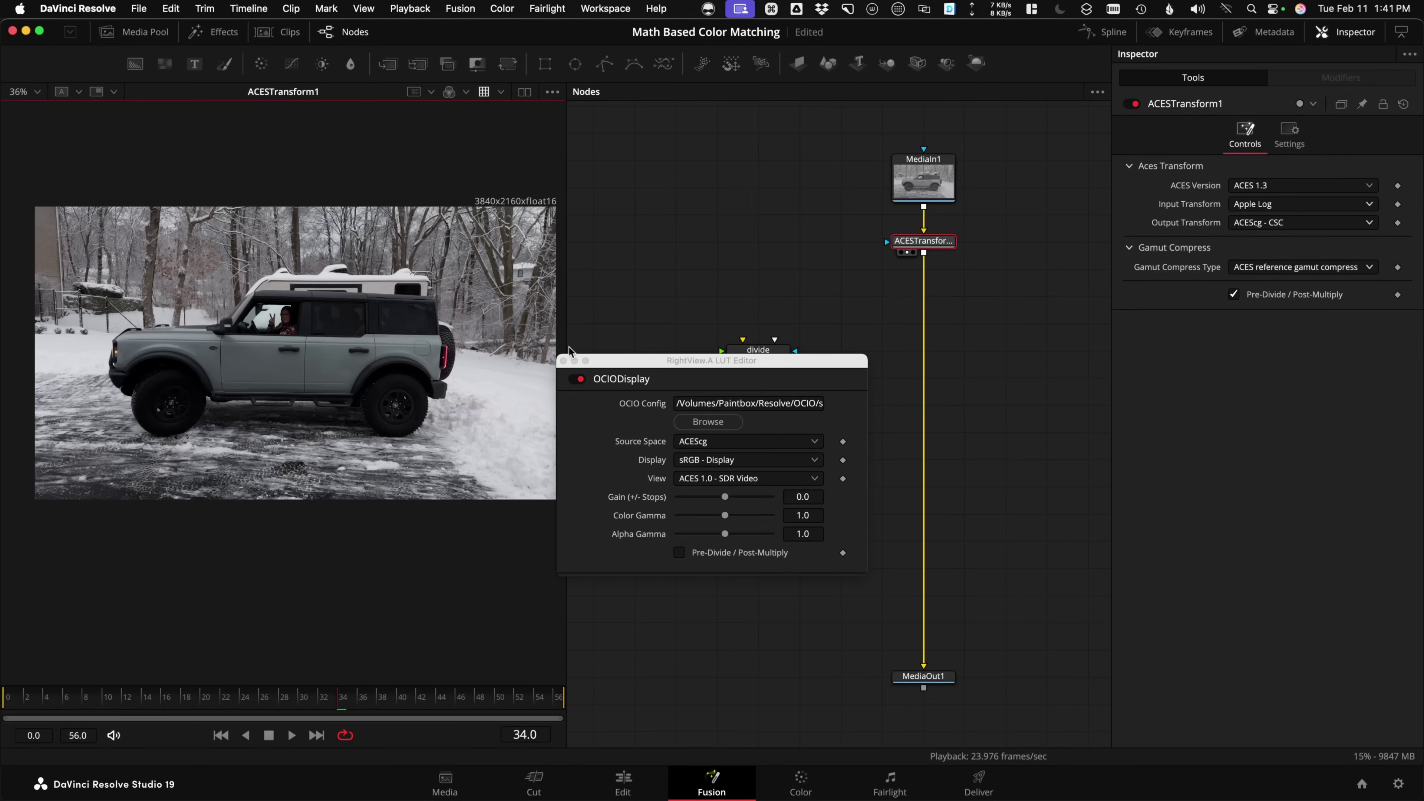
pyautogui.click(564, 361)
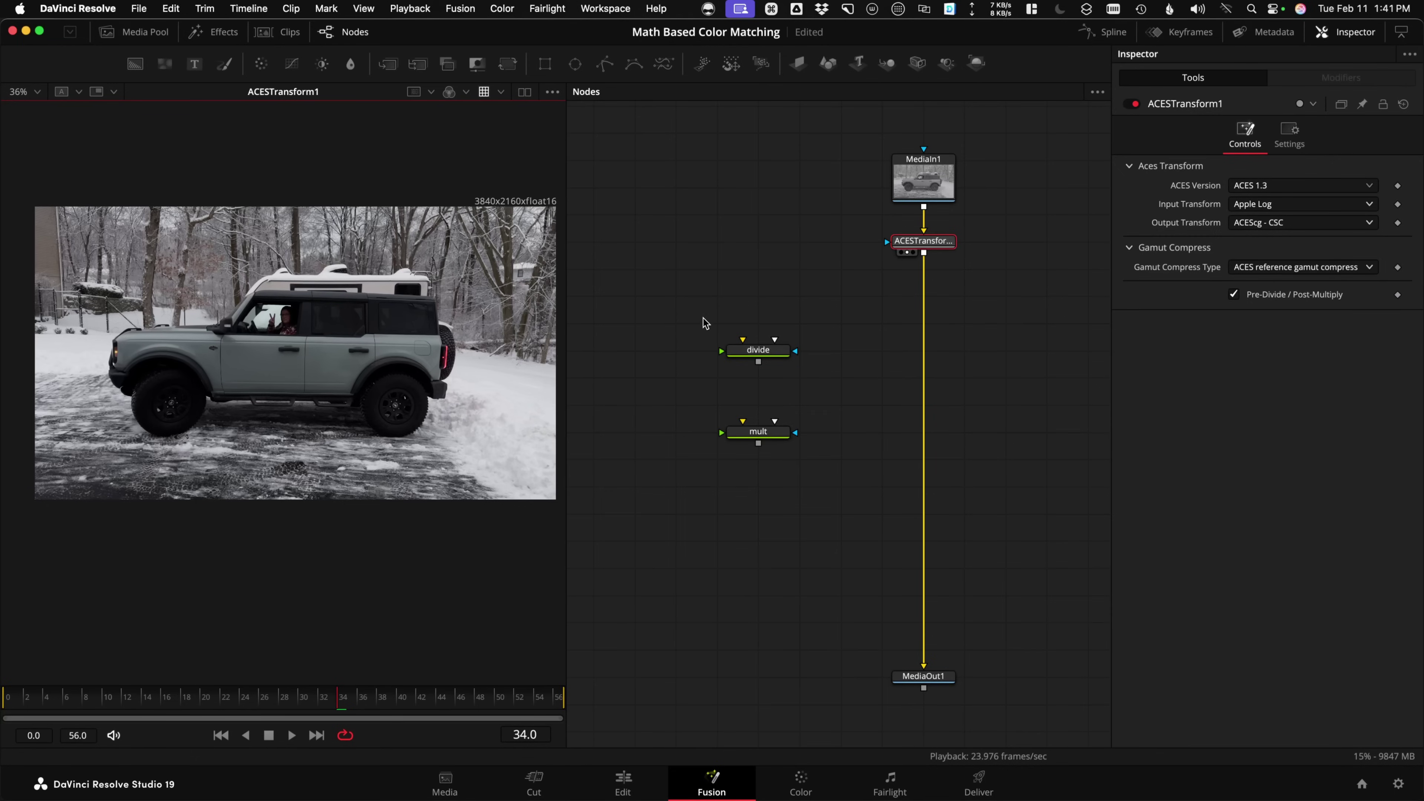
# Switch to Safari, view the OpenColorIO home page and the OpenColorIO-Config-ACES releases page, and return to DaVinci Resolve.
pyautogui.press('super+Tab')
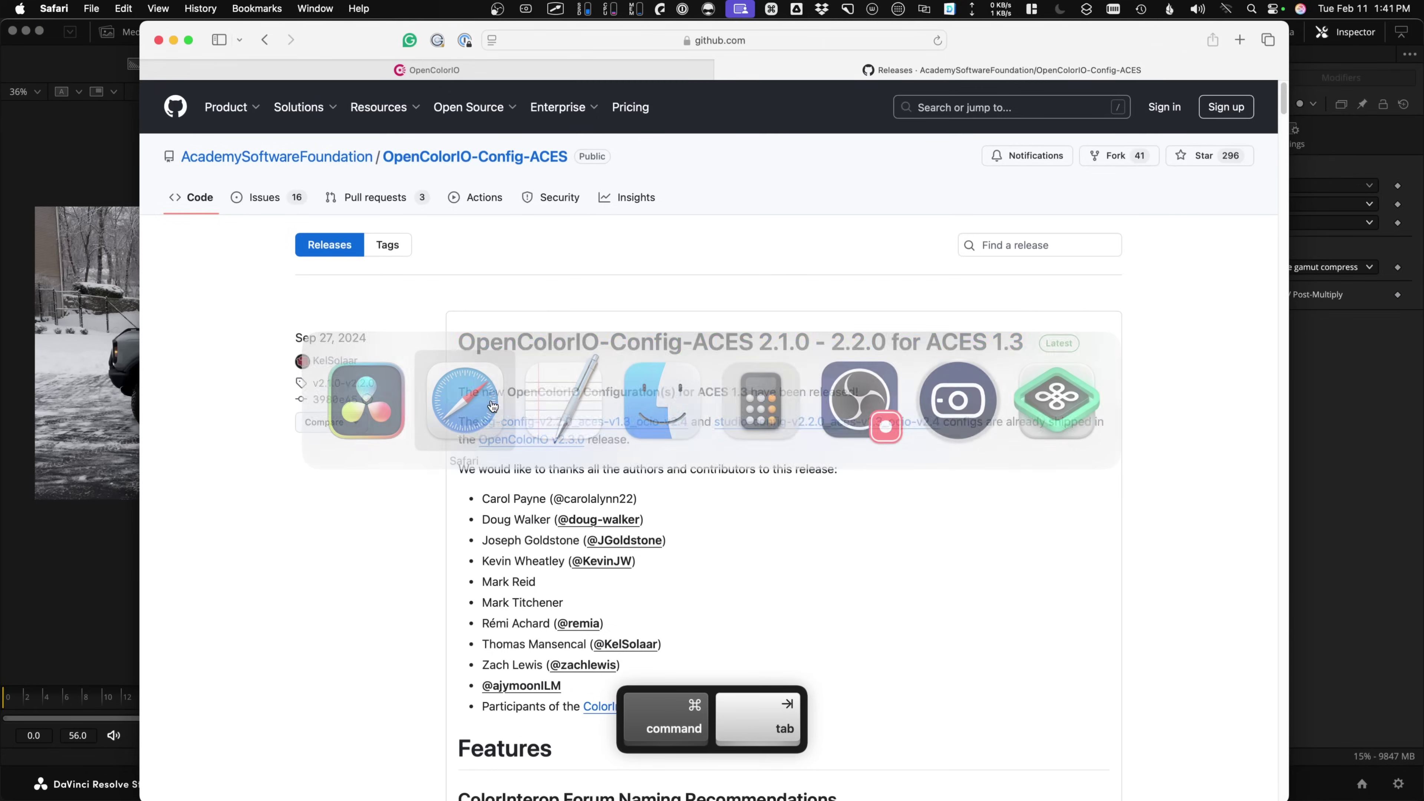
pyautogui.click(477, 70)
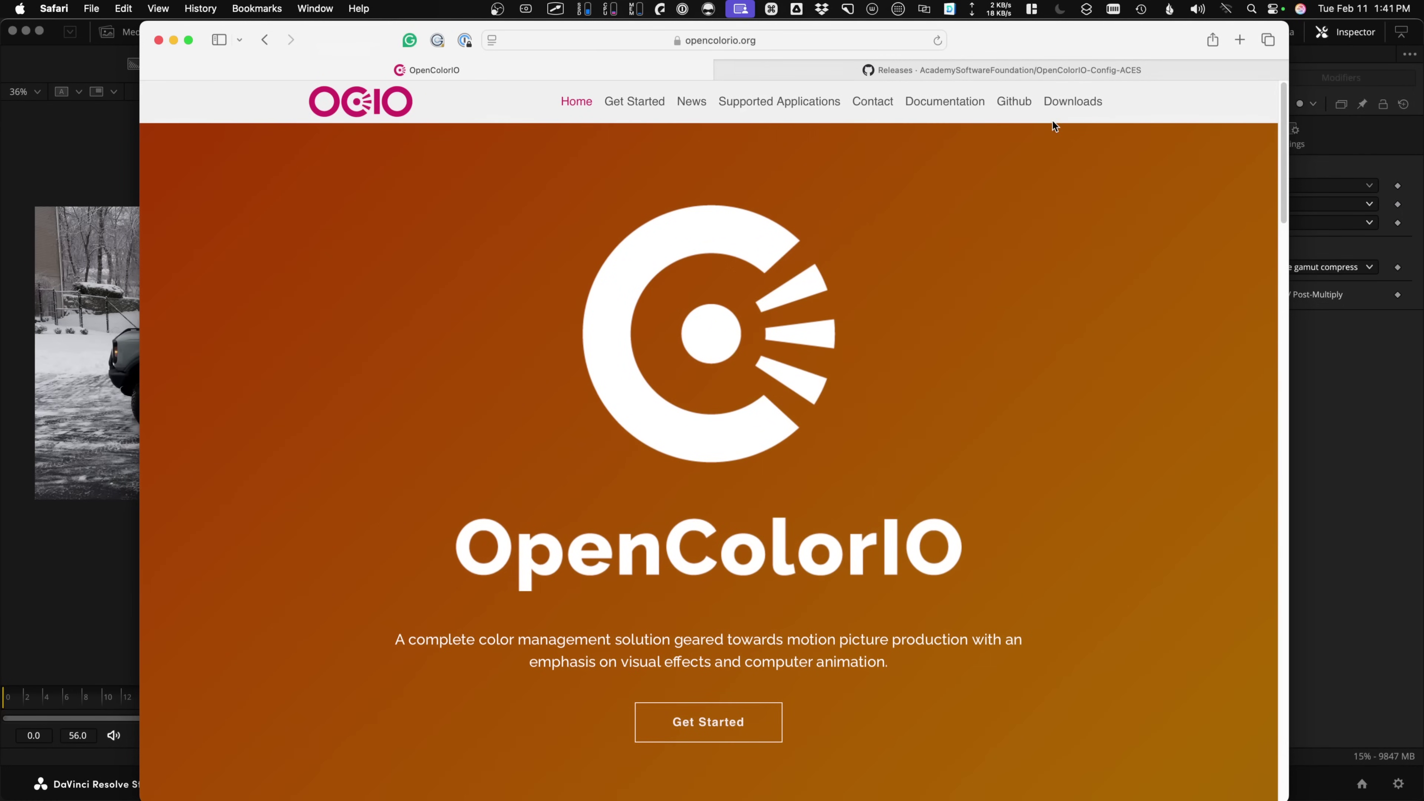
pyautogui.click(981, 74)
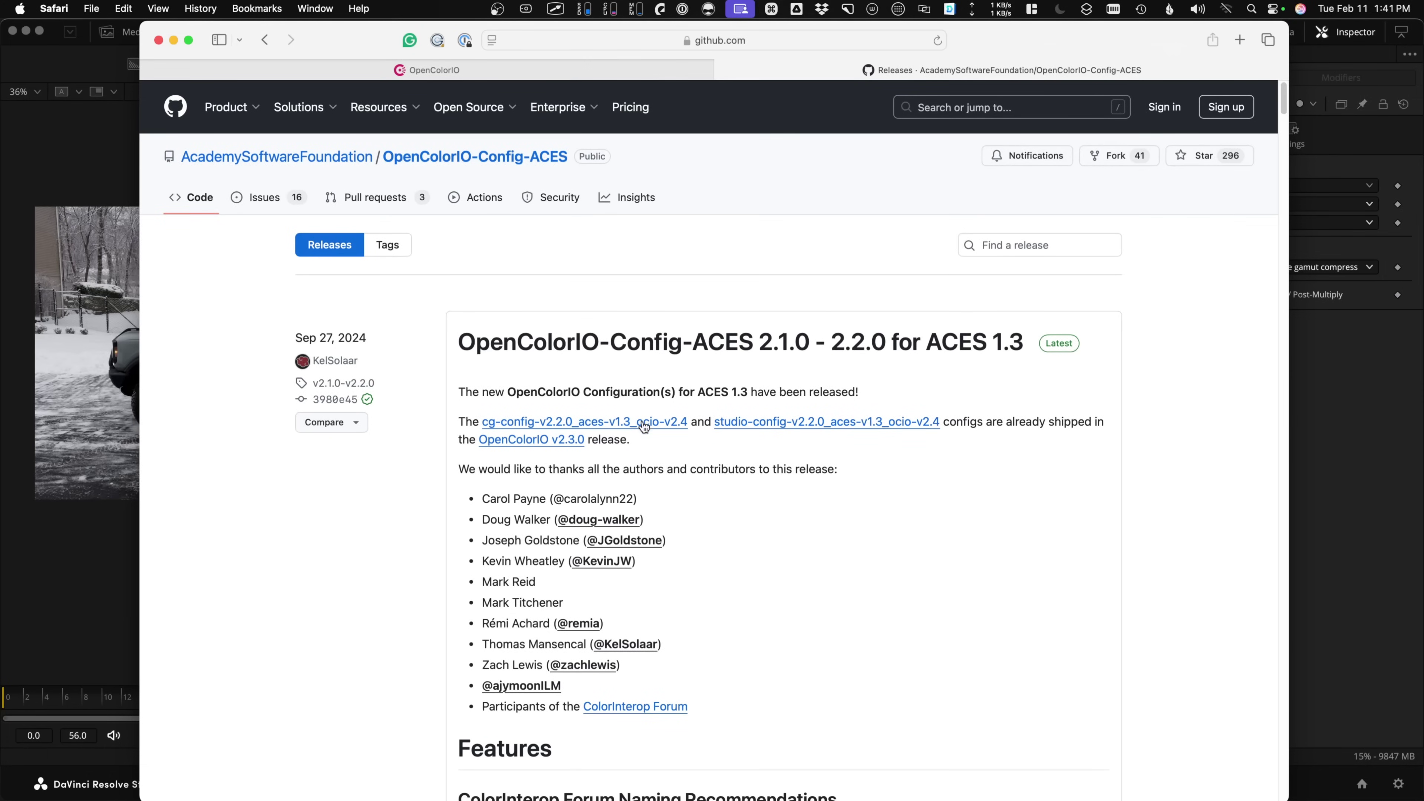
pyautogui.click(1331, 446)
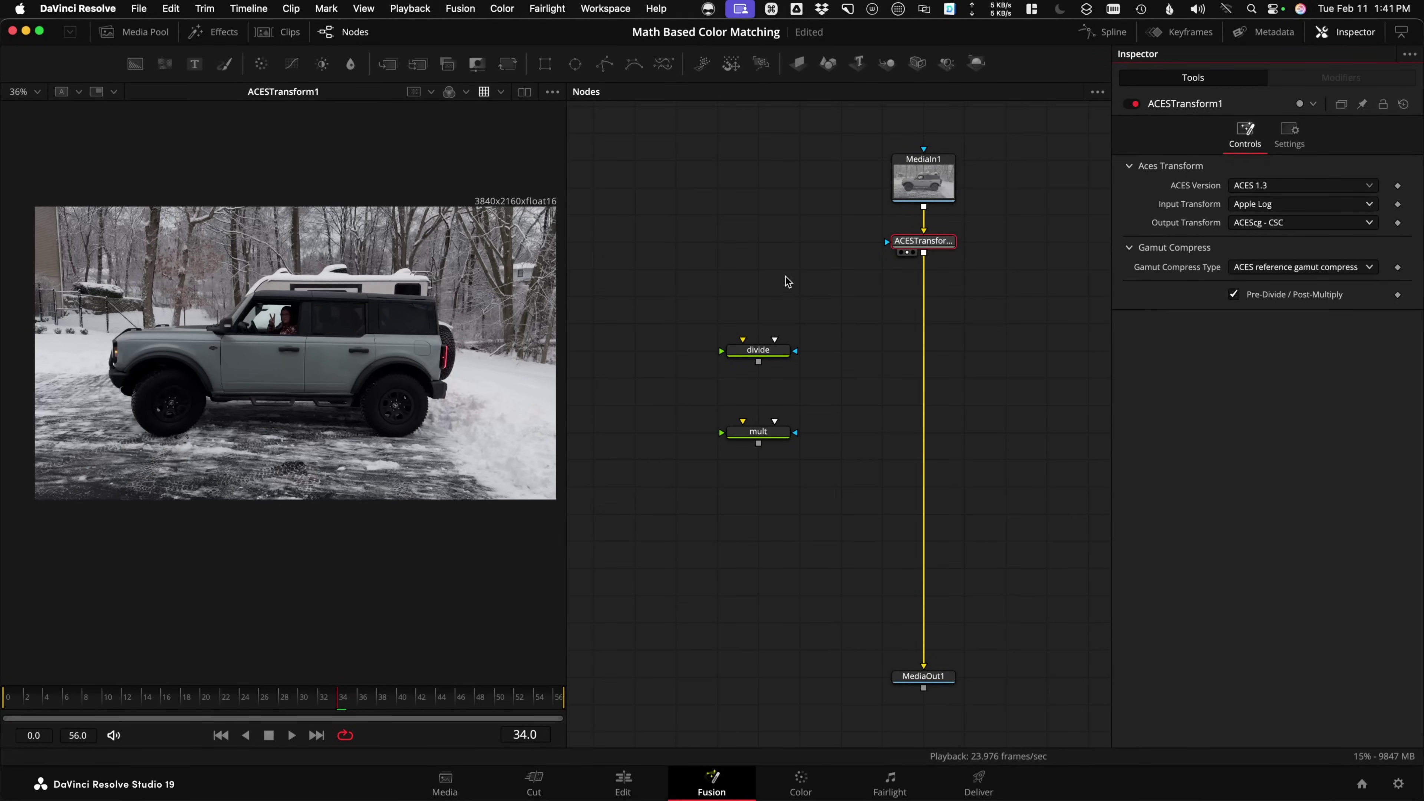
# Move the playhead to frame 3 and inspect the car in the snow footage up close.
pyautogui.hscroll(-3, 787, 262)
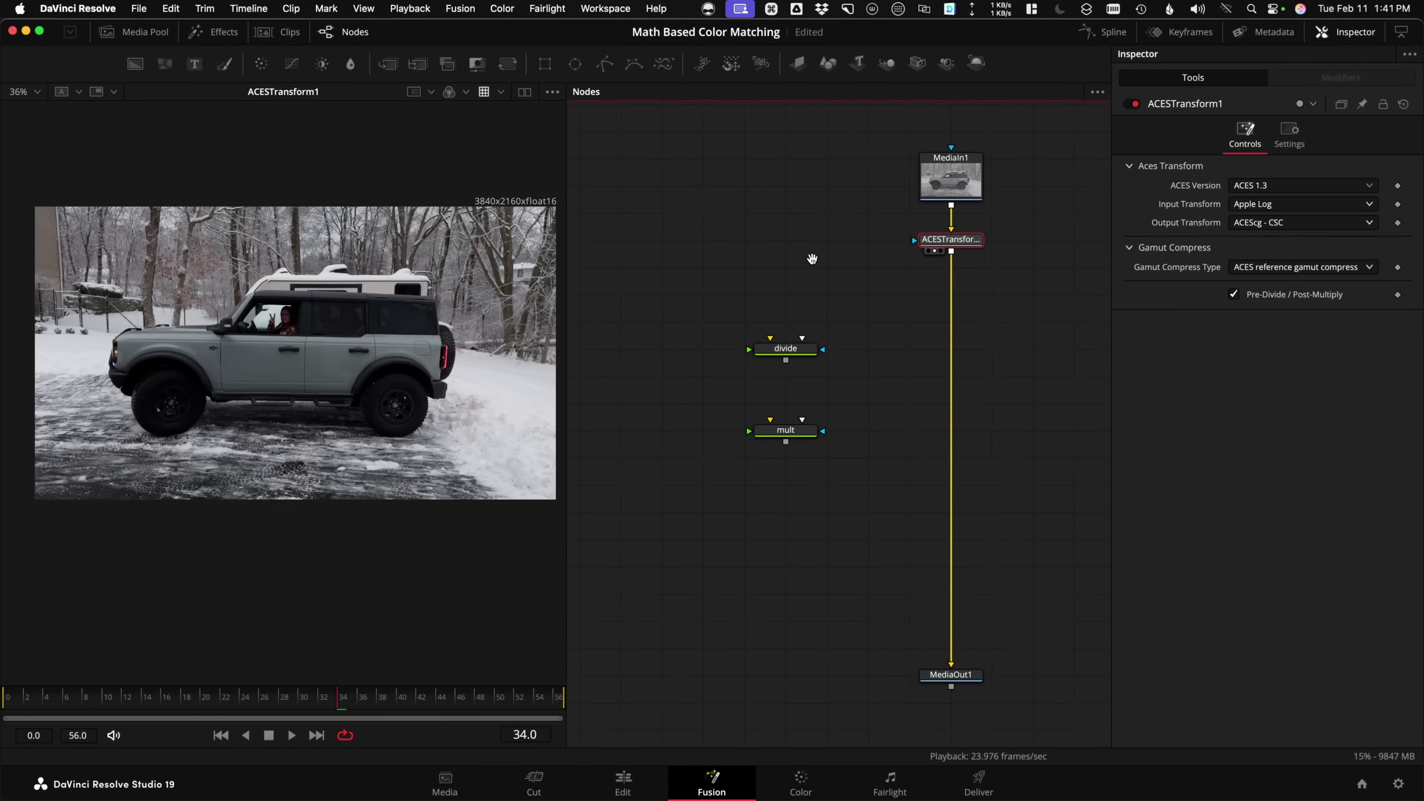
pyautogui.moveTo(276, 696); pyautogui.dragTo(33, 696)
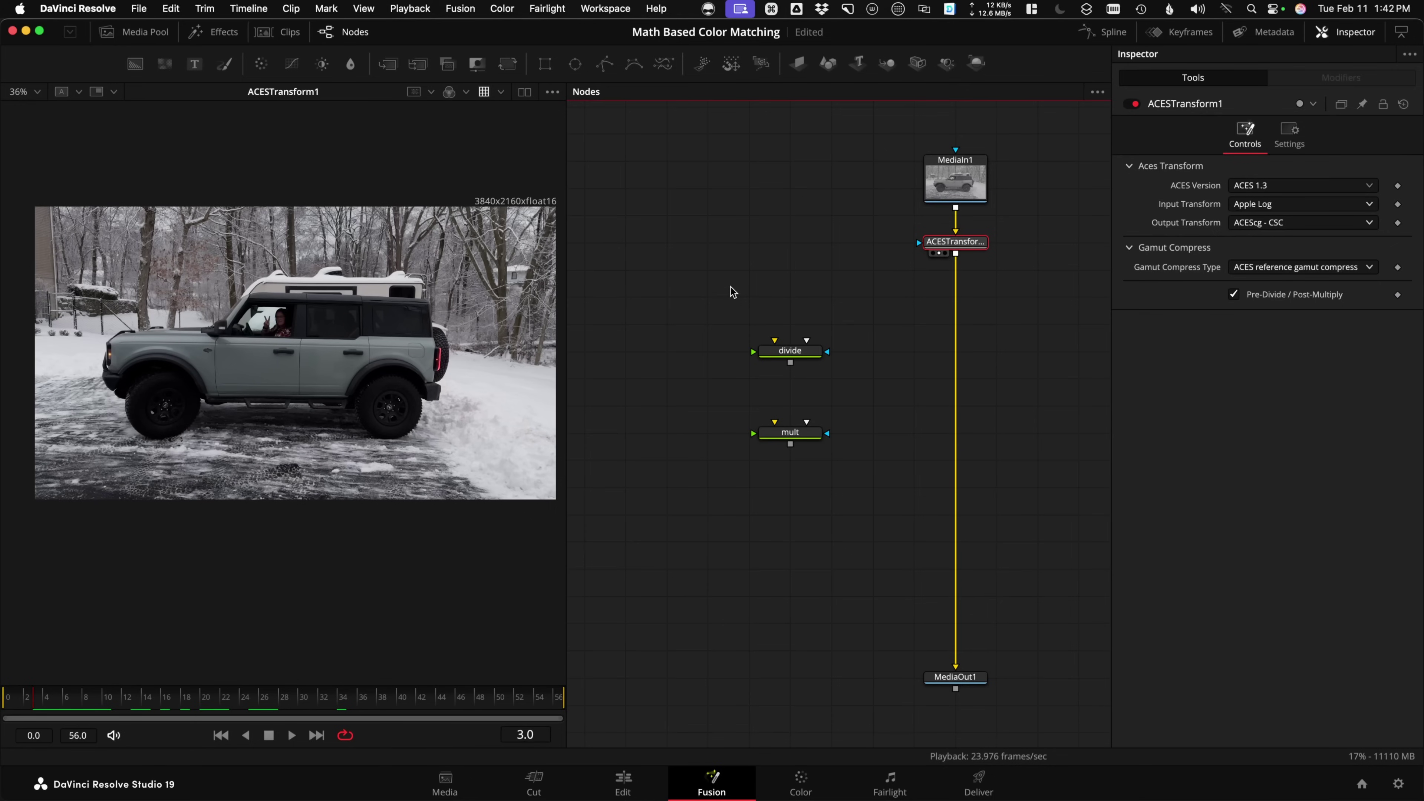
pyautogui.scroll(5, 260, 362)
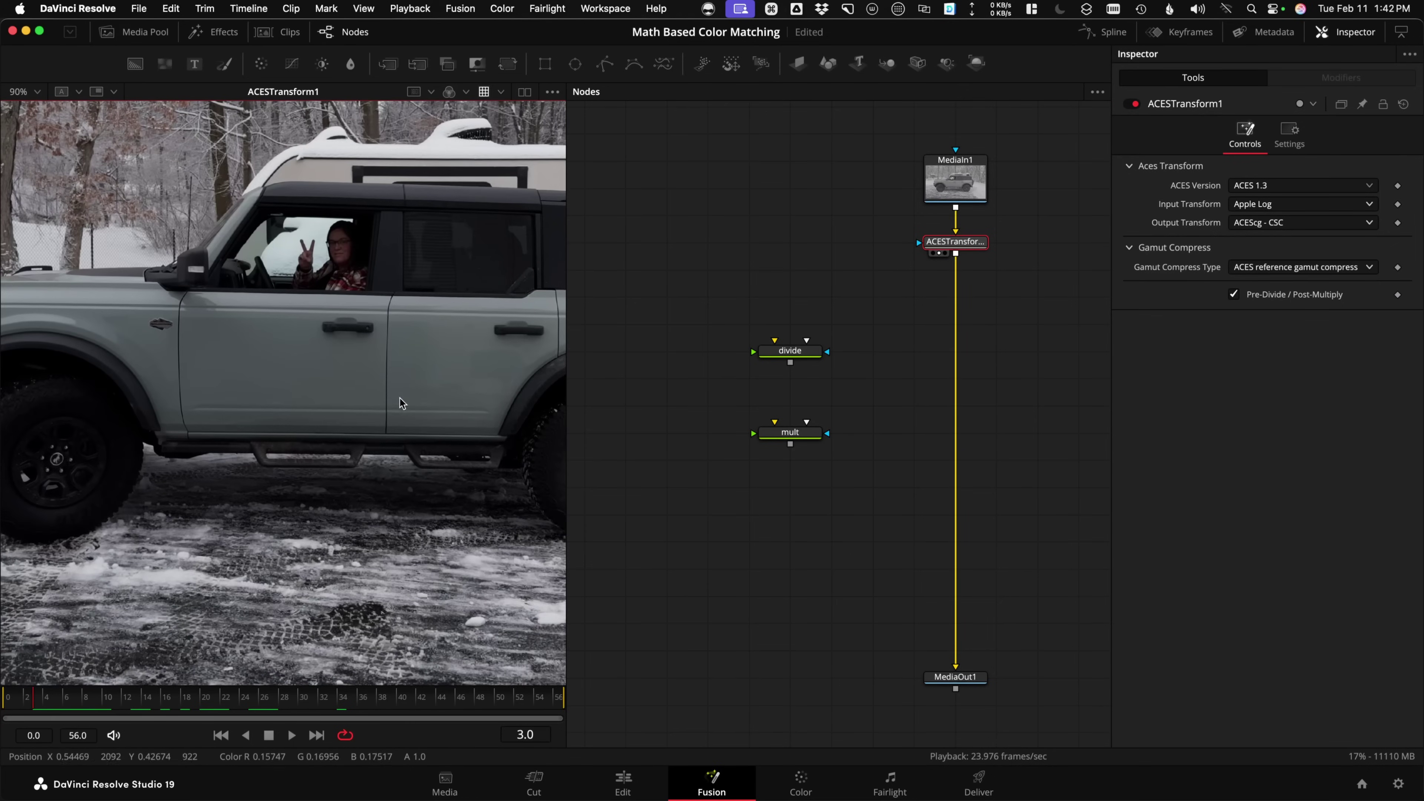
pyautogui.scroll(-5, 541, 354)
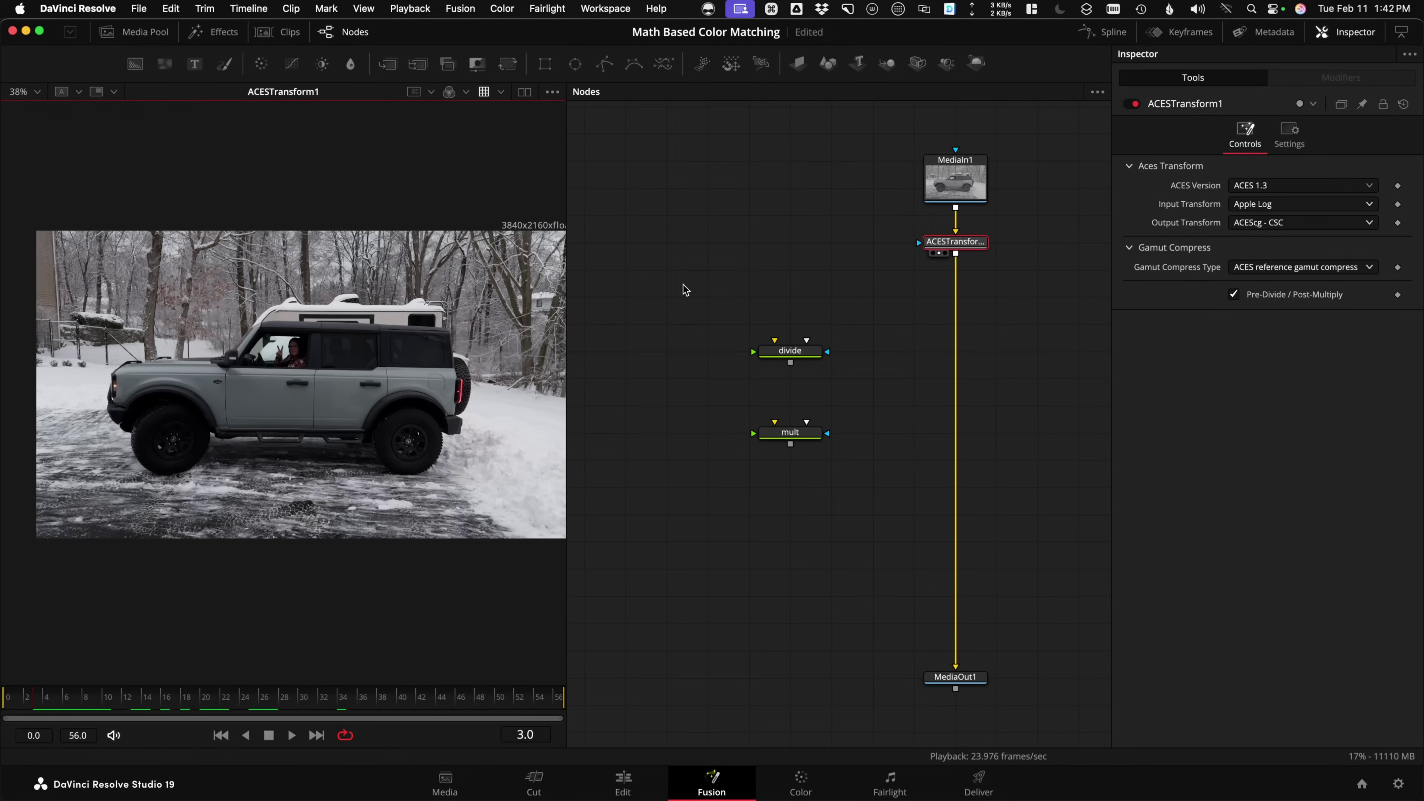
# Add the yellow Bronco Heritage Limited still and the first two bro_24_eveg_ext stills from the media pool as reference nodes and view them.
pyautogui.click(106, 32)
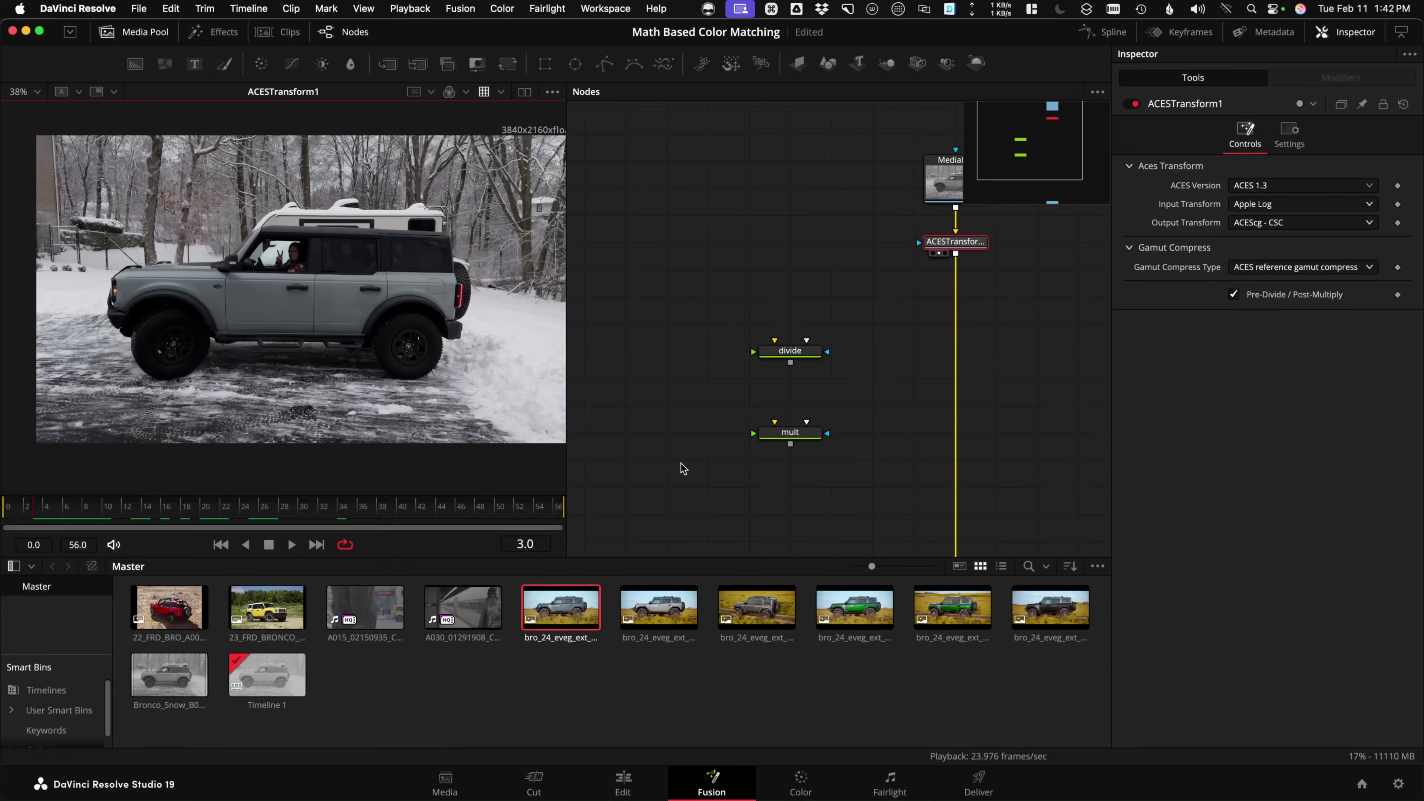
pyautogui.moveTo(298, 624); pyautogui.dragTo(454, 215)
pyautogui.hotkey('ctrl', 'f')
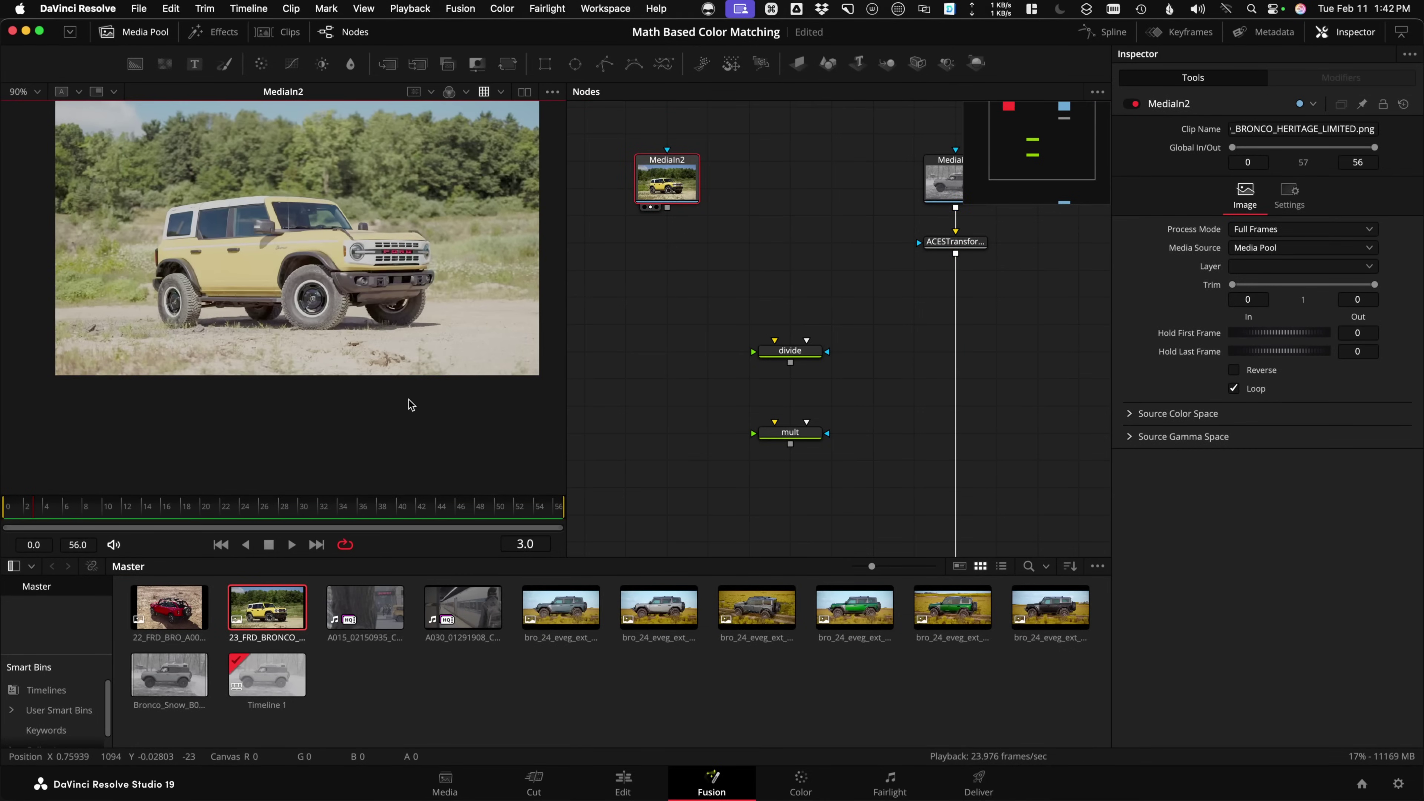
pyautogui.moveTo(583, 608); pyautogui.dragTo(376, 247)
pyautogui.moveTo(658, 608); pyautogui.dragTo(476, 277)
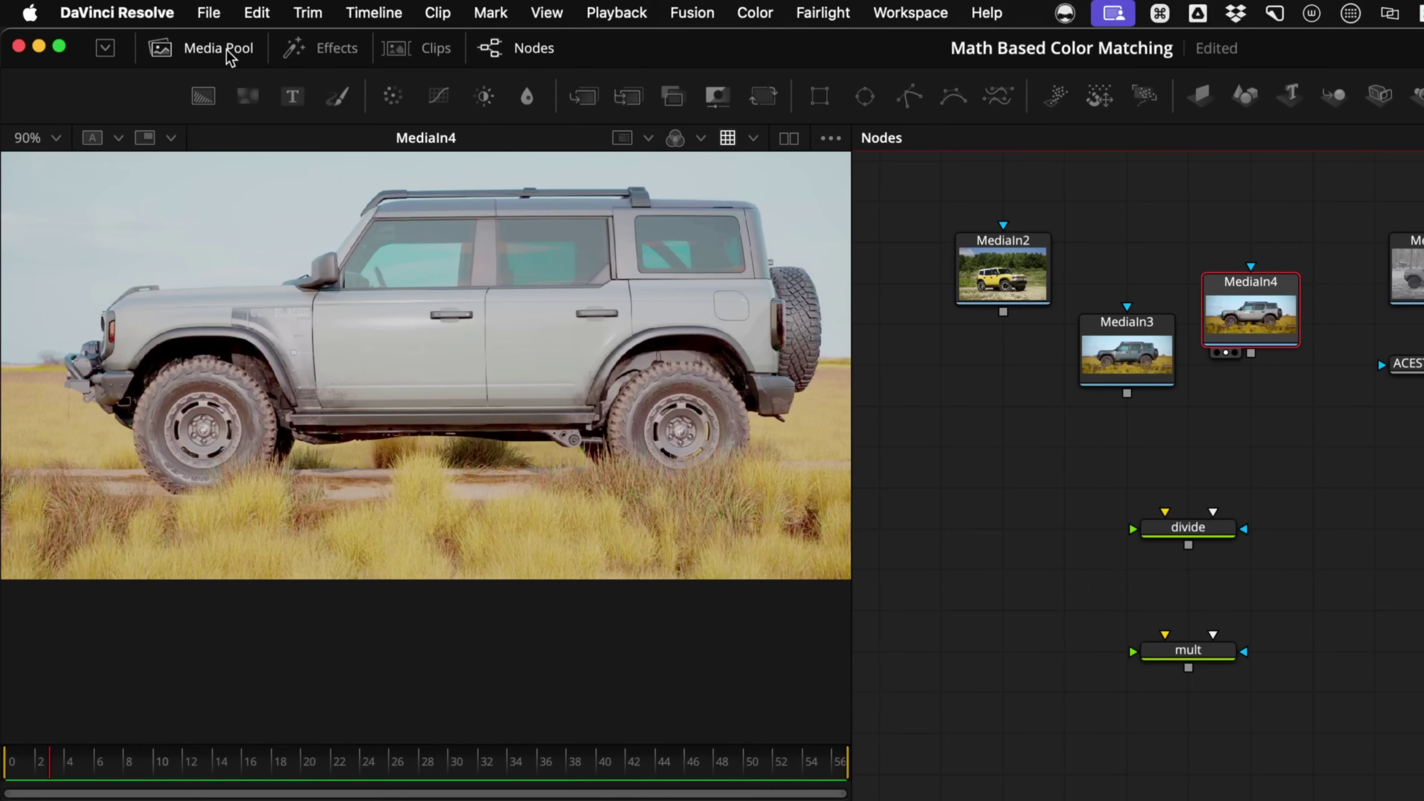
pyautogui.click(159, 36)
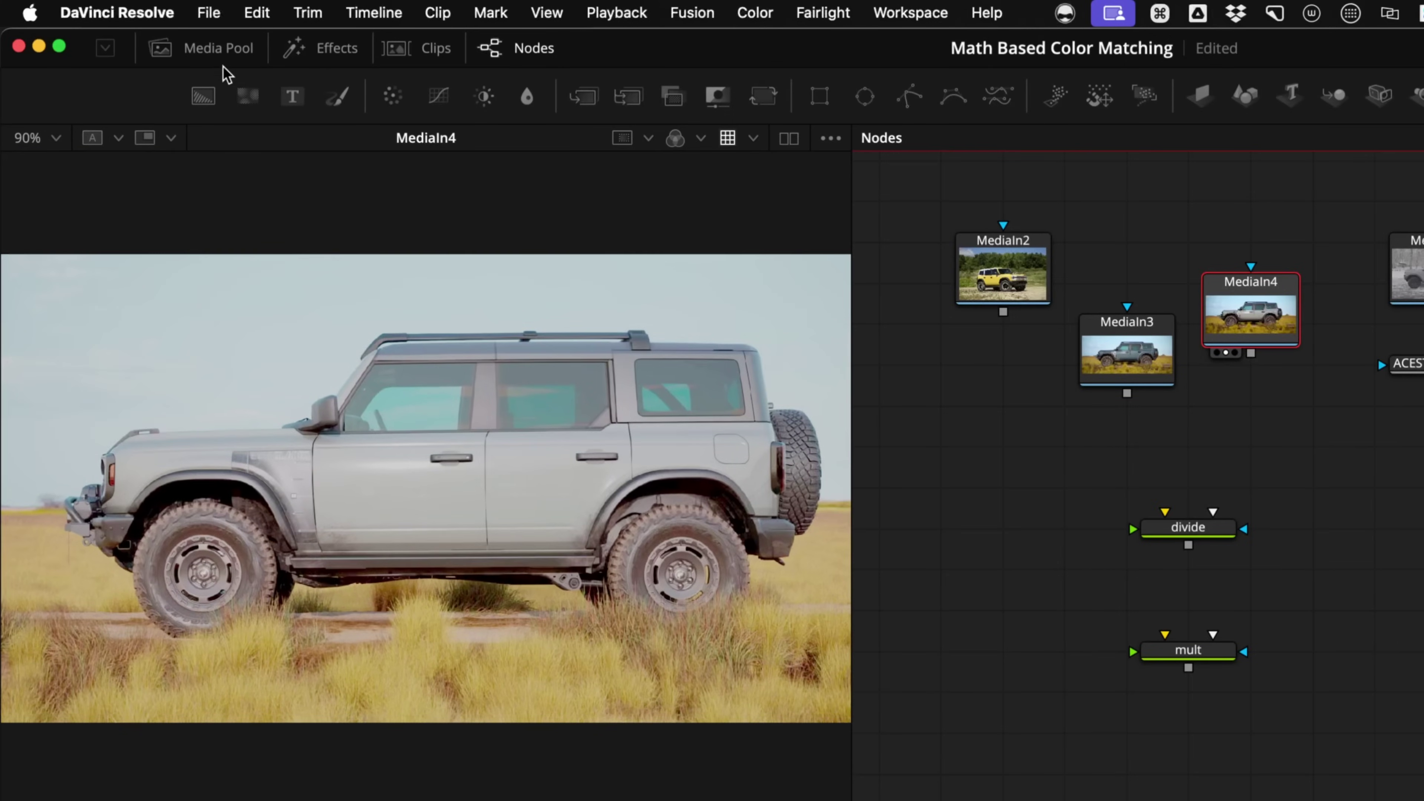
# Arrange the MediaIn2, MediaIn3 and MediaIn4 reference nodes in an evenly spaced row beside the footage node.
pyautogui.moveTo(1027, 306); pyautogui.dragTo(965, 339)
pyautogui.moveTo(1127, 353); pyautogui.dragTo(1064, 311)
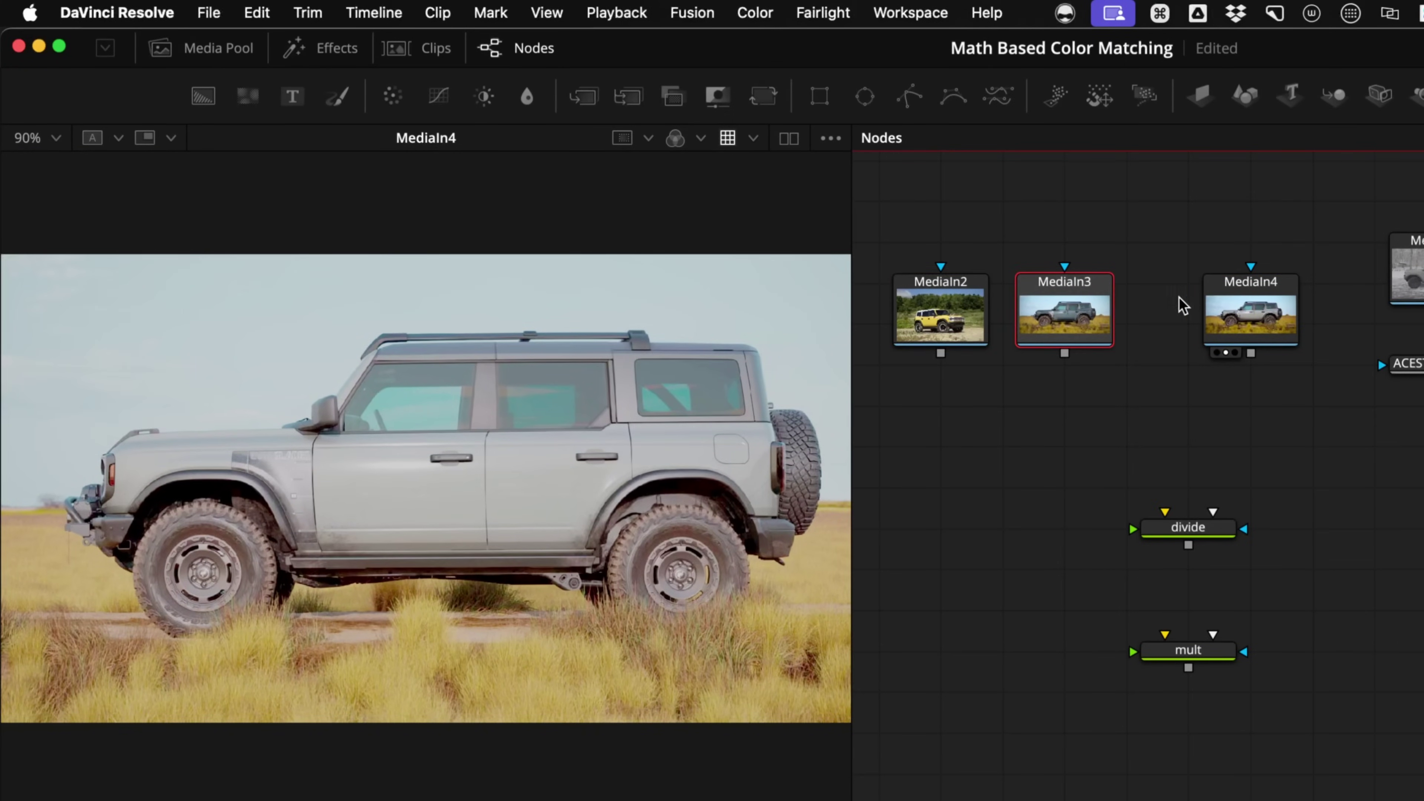
pyautogui.moveTo(1244, 305); pyautogui.dragTo(1181, 306)
pyautogui.moveTo(1150, 388); pyautogui.dragTo(1179, 368)
pyautogui.scroll(1, 1180, 368)
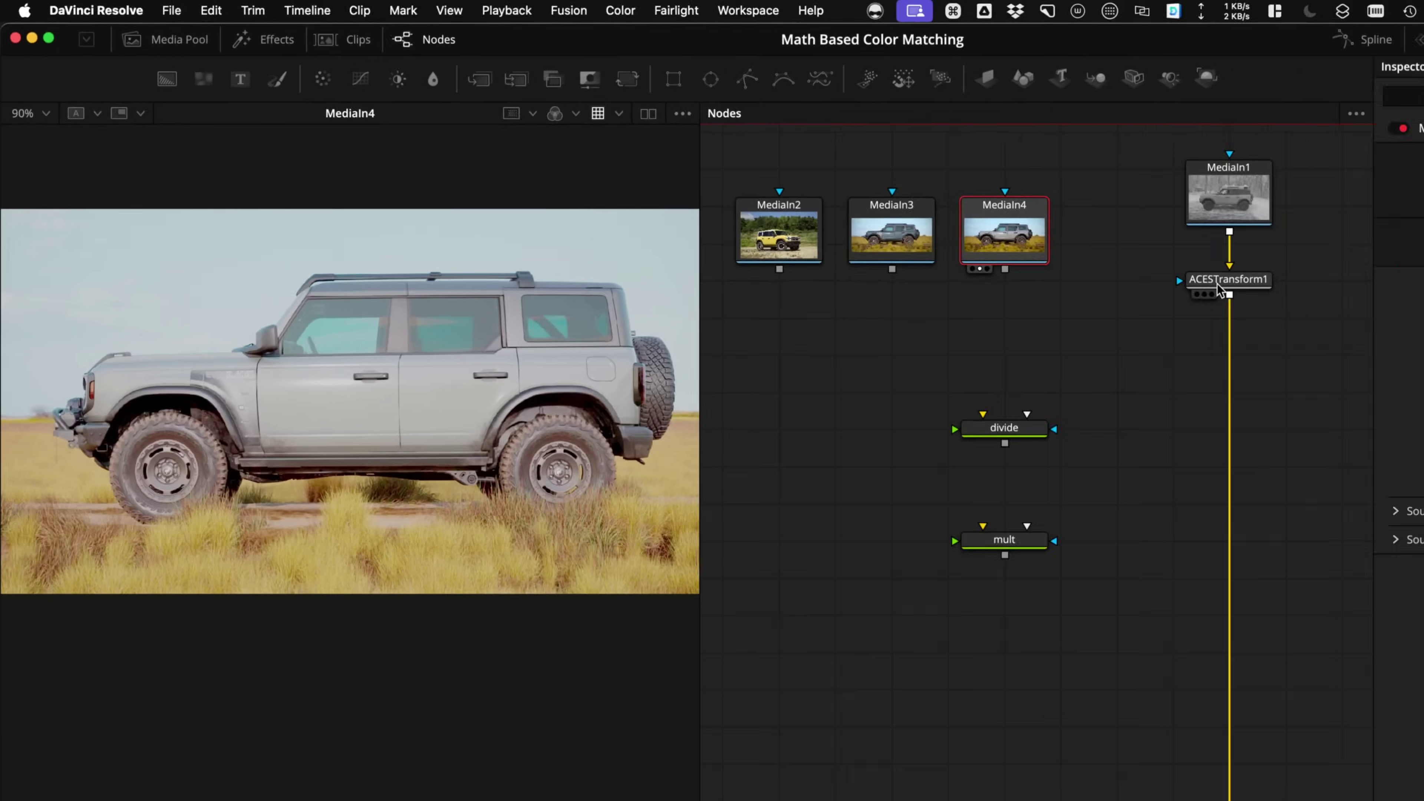
# Paste a copy of ACESTransform1 below MediaIn2, feed it the yellow car still, and view its output.
pyautogui.click(1221, 284)
pyautogui.hotkey('ctrl', 'c')
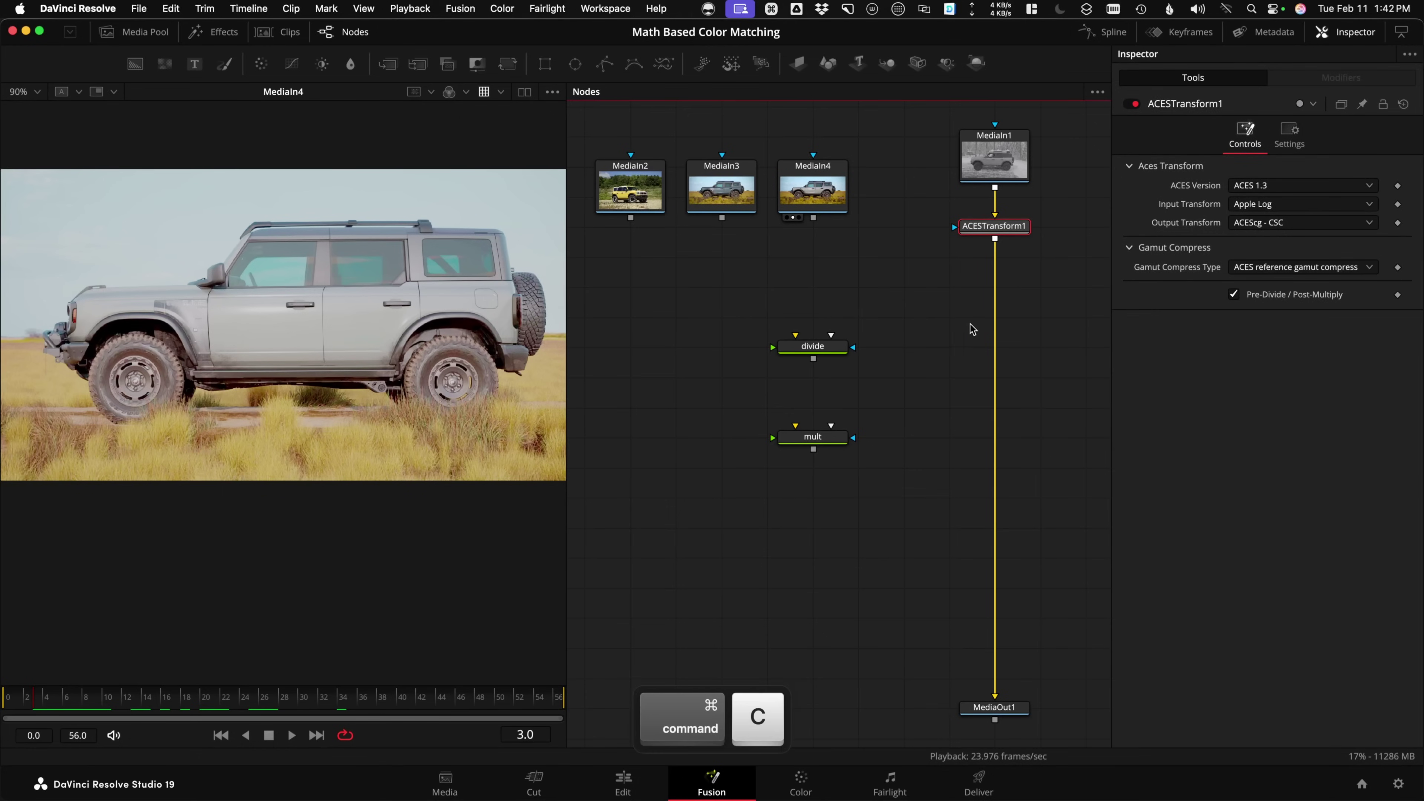
pyautogui.click(632, 271)
pyautogui.press('super+v')
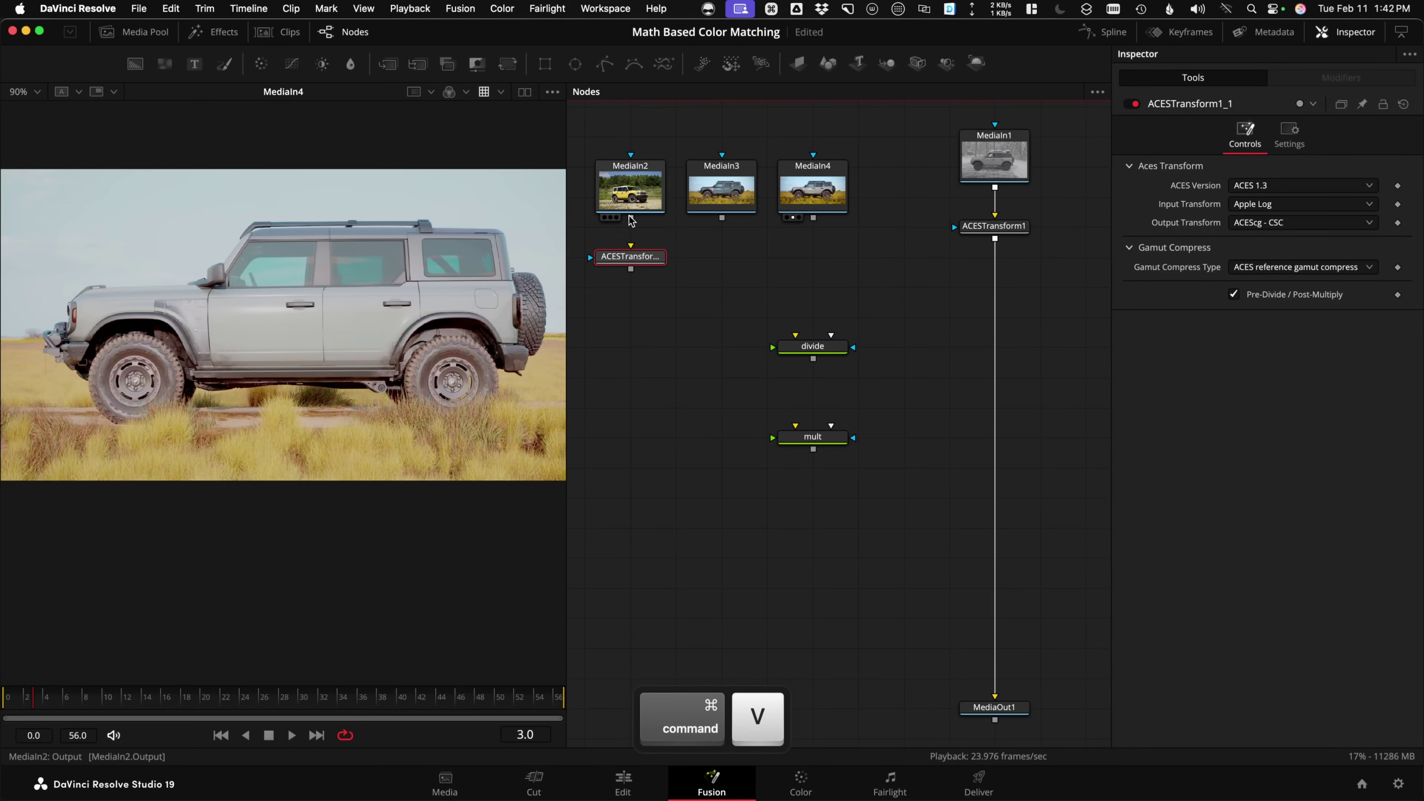
pyautogui.press('1')
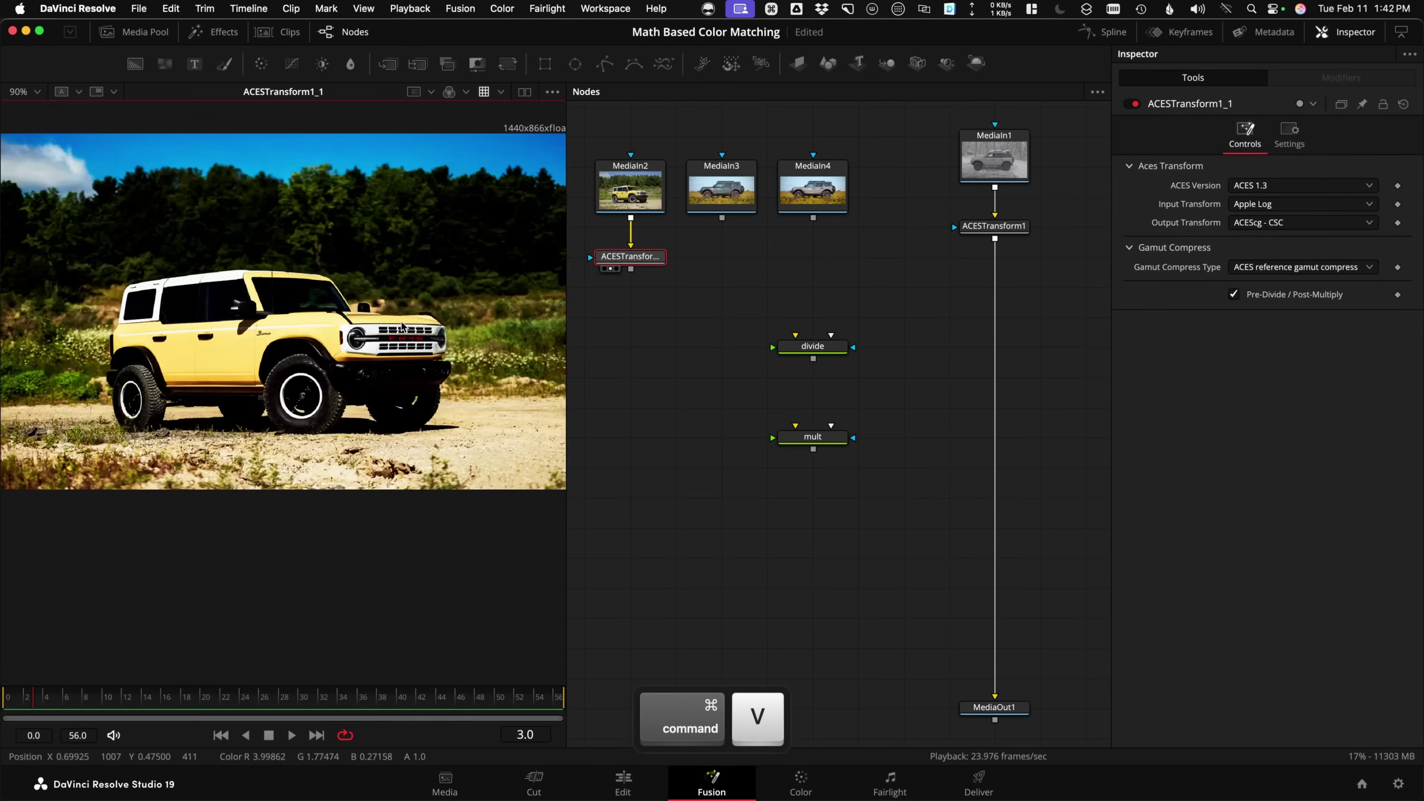
# Set the Input Transform of the yellow car's ACES Transform to sRGB.
pyautogui.click(623, 255)
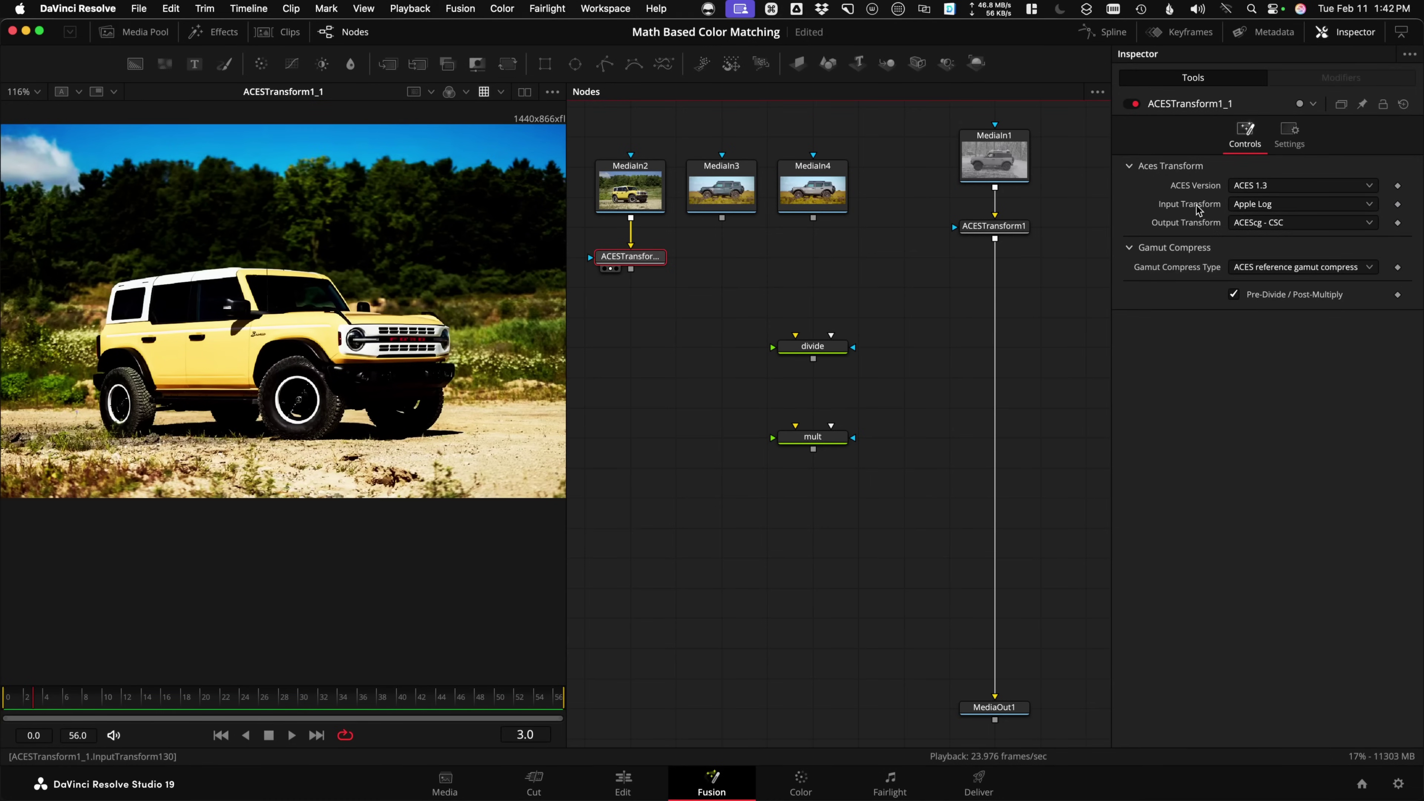
pyautogui.click(651, 188)
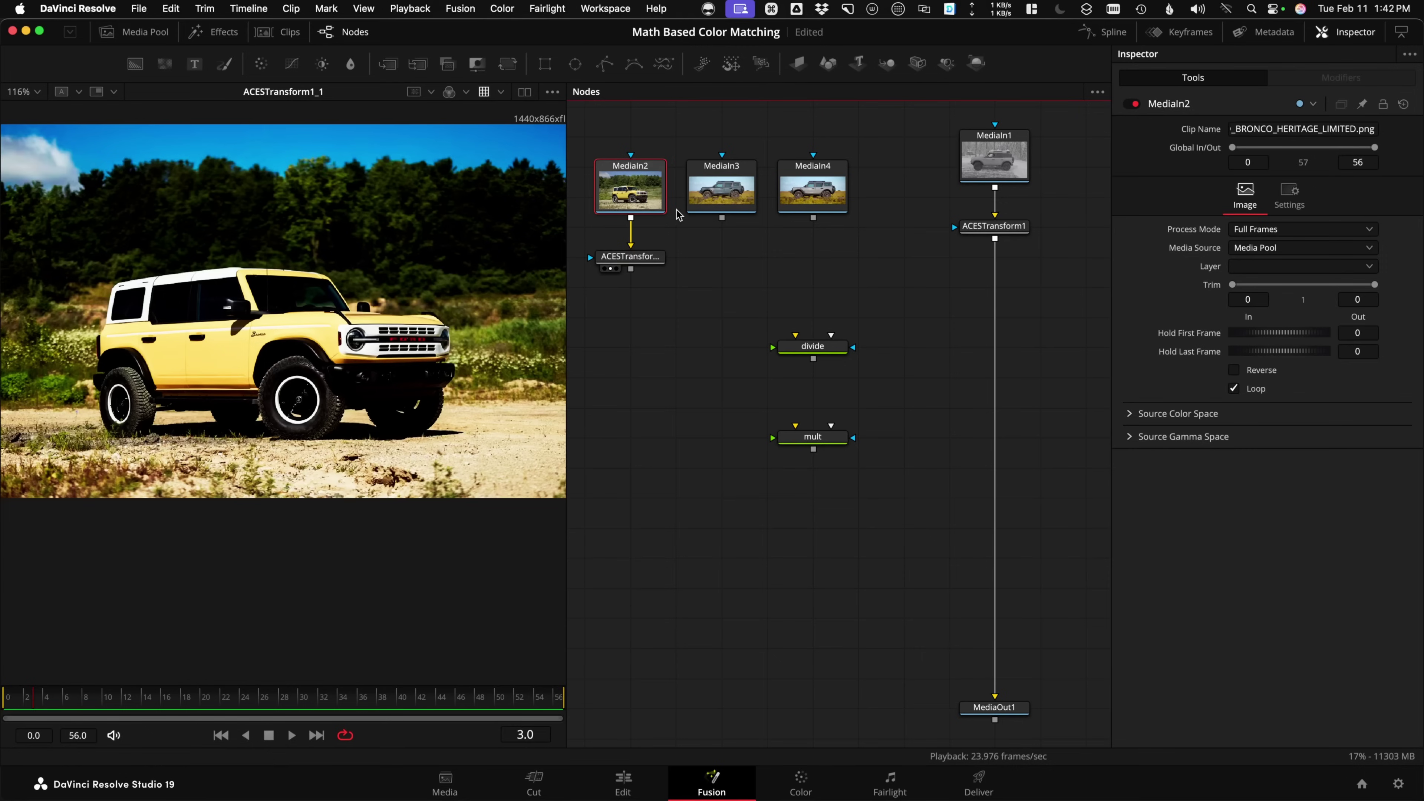
pyautogui.click(610, 256)
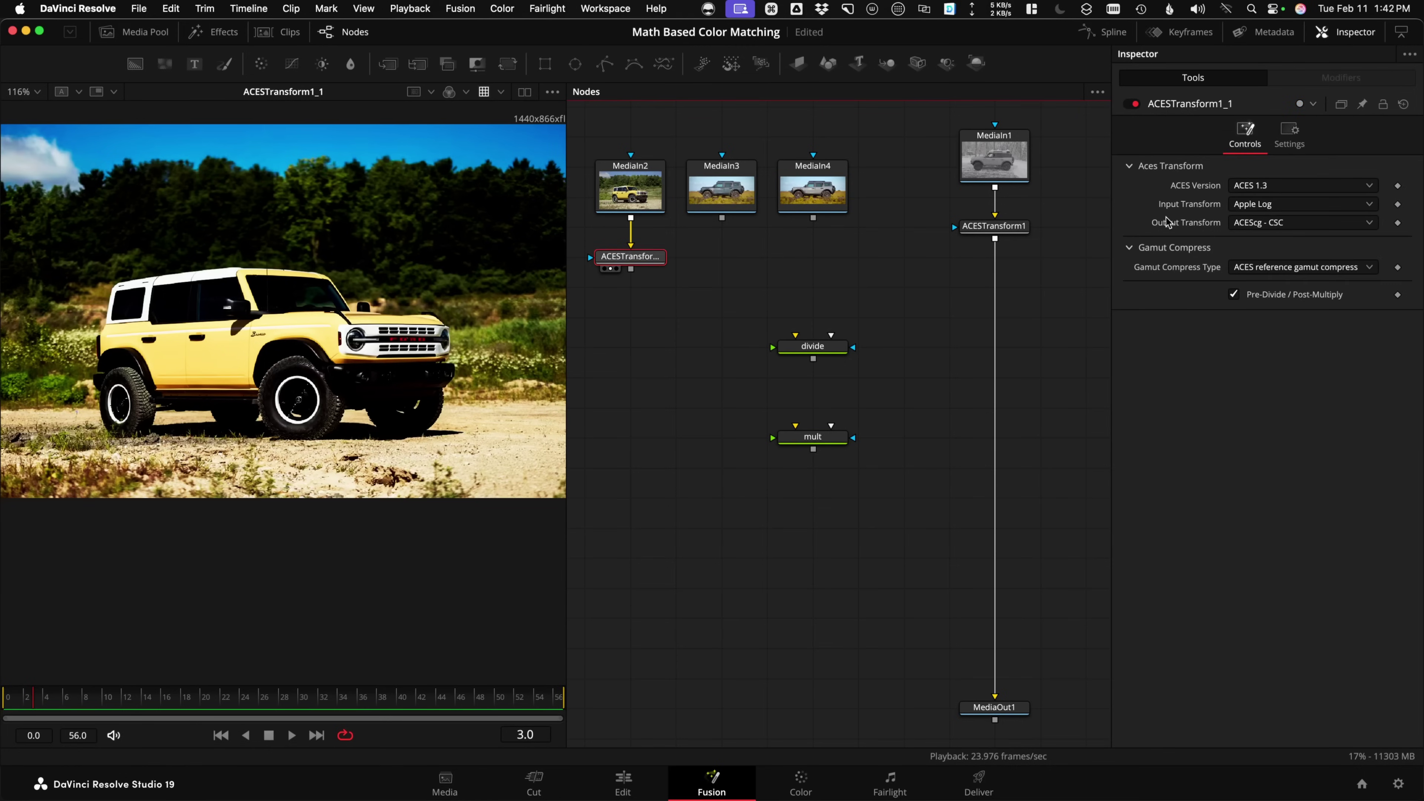
pyautogui.click(1268, 205)
pyautogui.moveTo(1418, 233); pyautogui.dragTo(1419, 430)
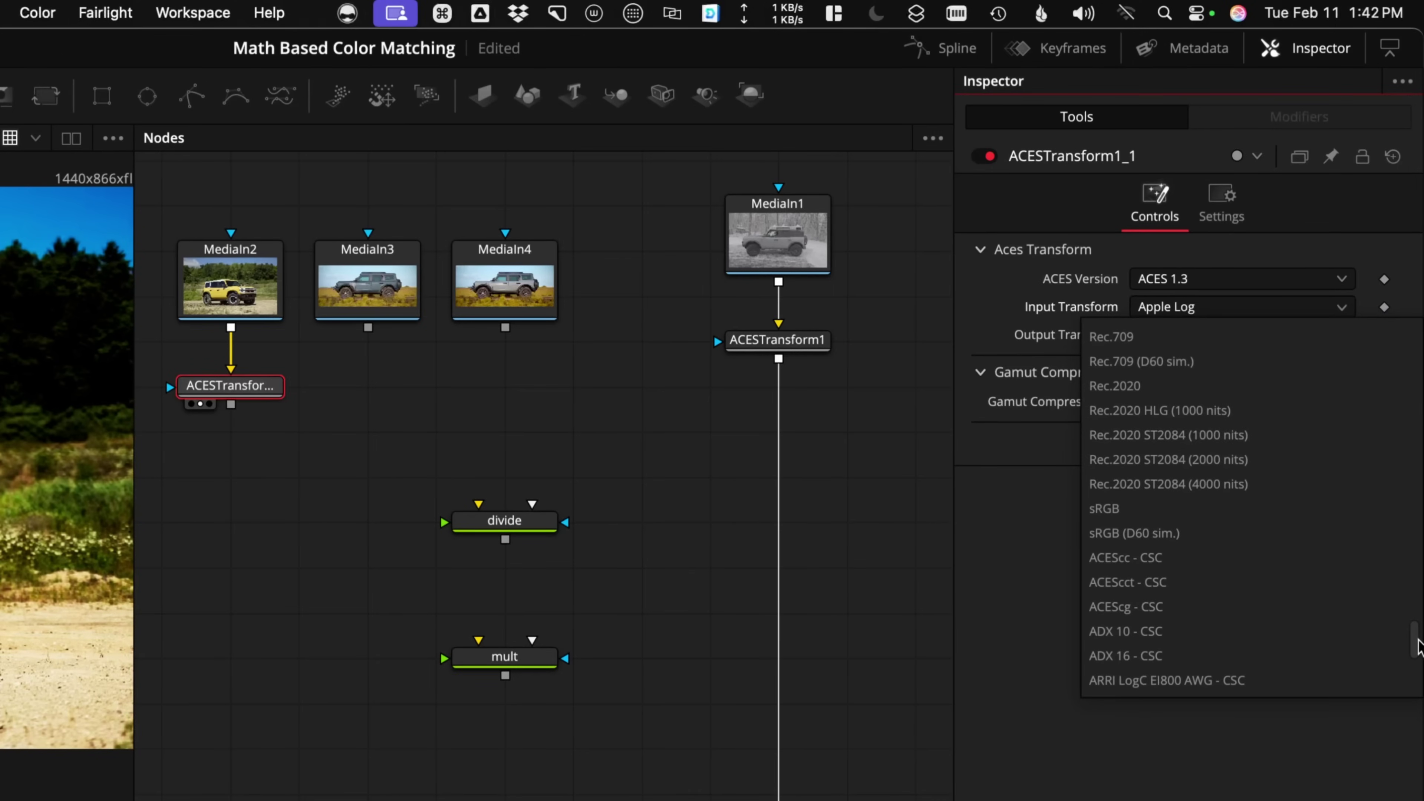
pyautogui.click(1212, 515)
pyautogui.moveTo(268, 383); pyautogui.dragTo(134, 379)
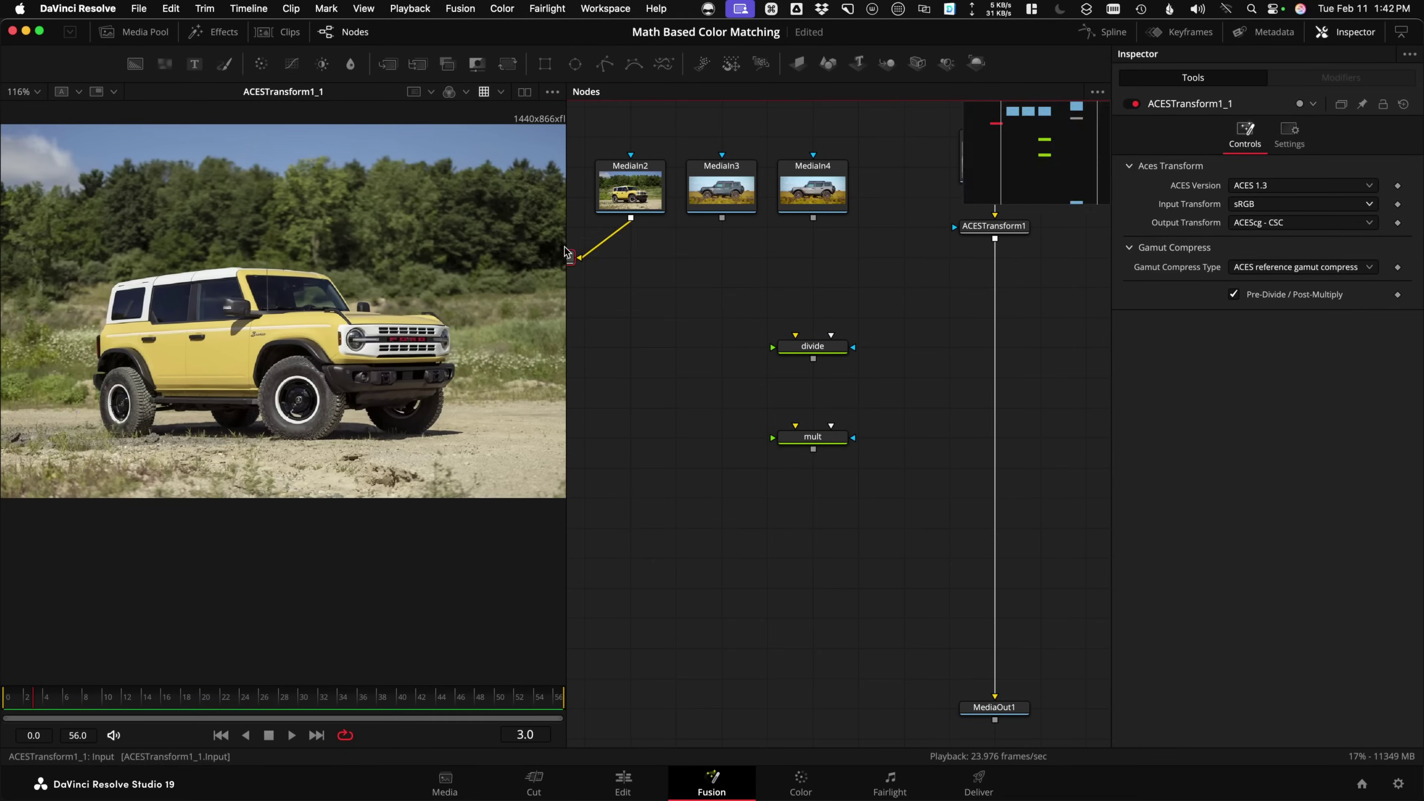
pyautogui.moveTo(565, 251); pyautogui.dragTo(625, 251)
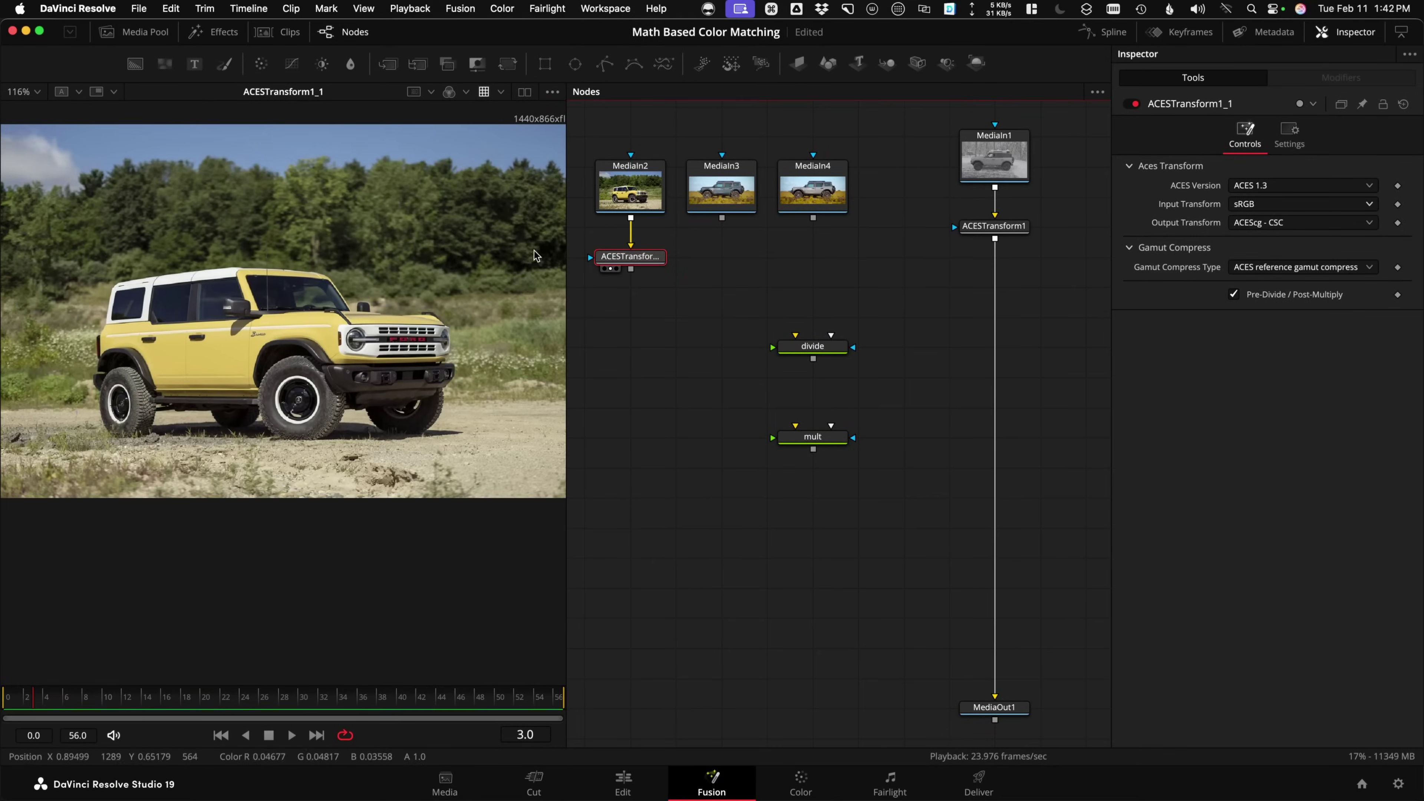
# Paste copies of the sRGB ACES Transform under MediaIn3 and MediaIn4, connect them, and view the MediaIn4 result fitted to the viewer.
pyautogui.press('cmd+c')
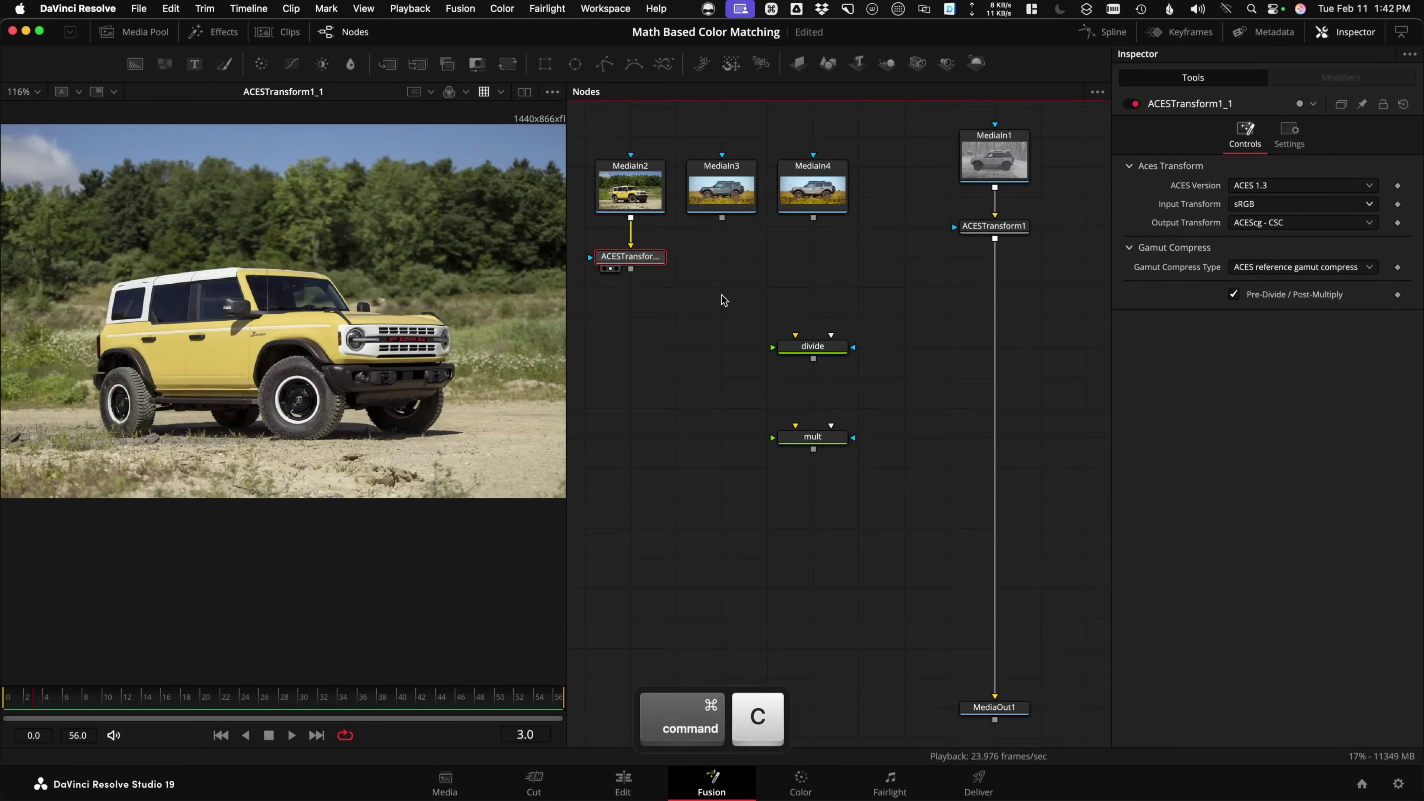
pyautogui.press('cmd+v')
pyautogui.click(815, 259)
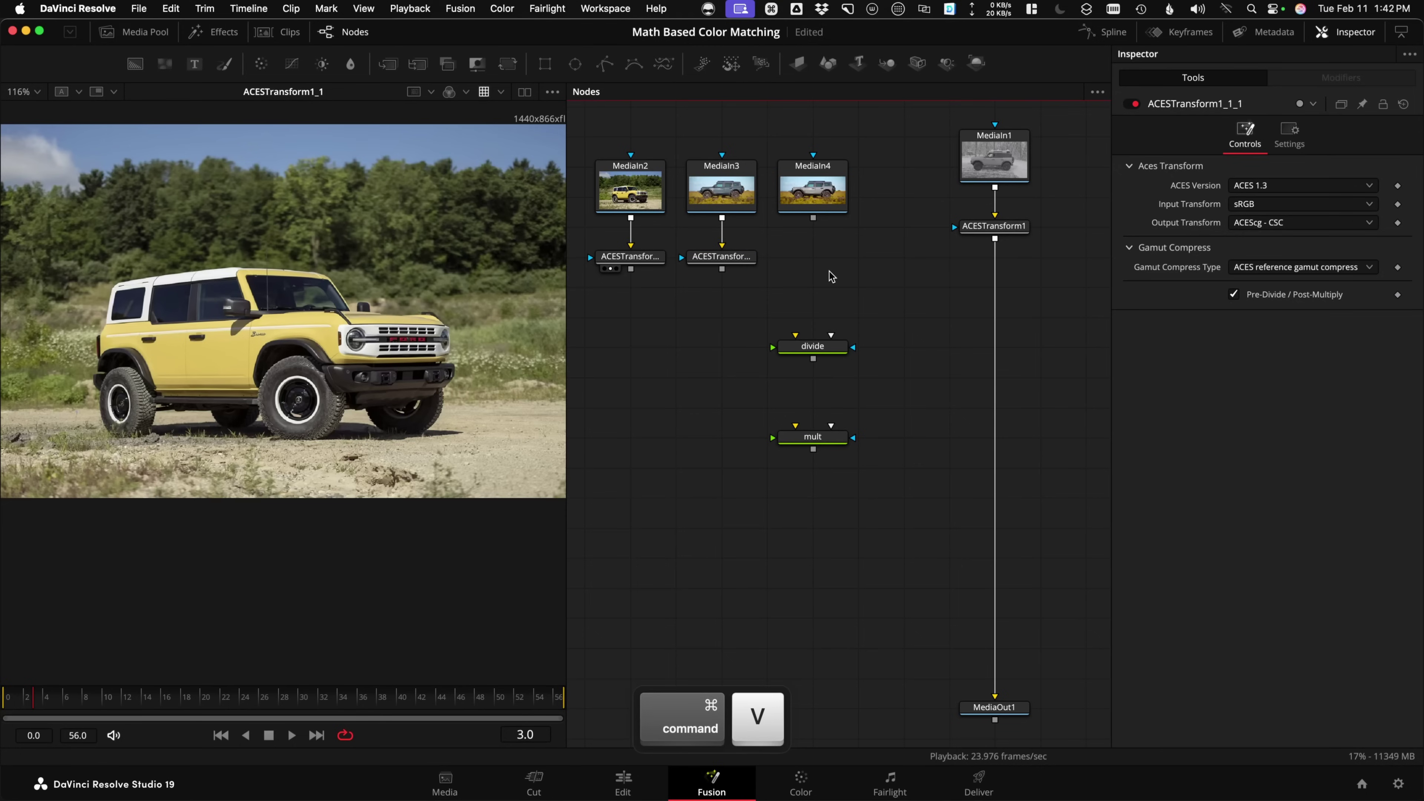
pyautogui.press('super+v')
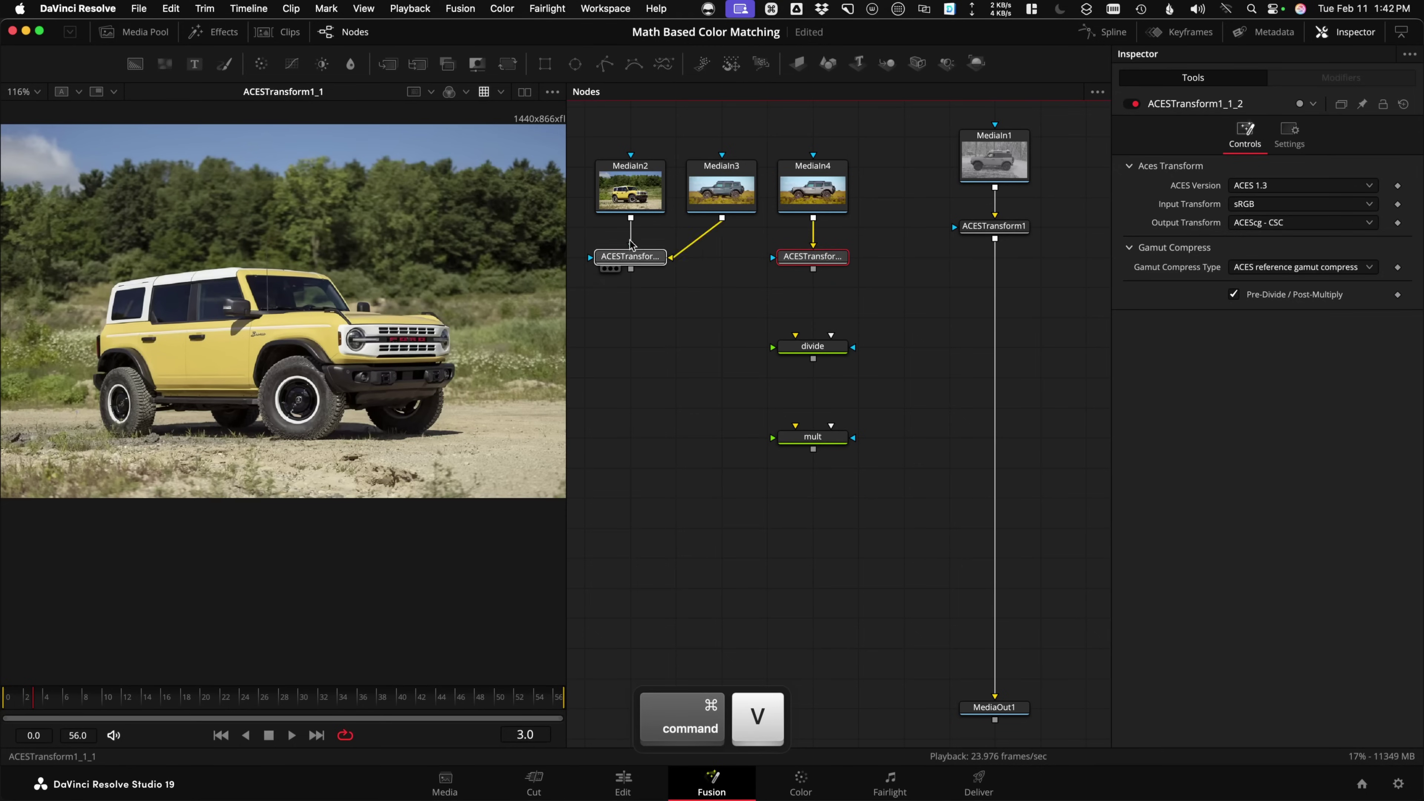
pyautogui.press('1')
pyautogui.press('super+f')
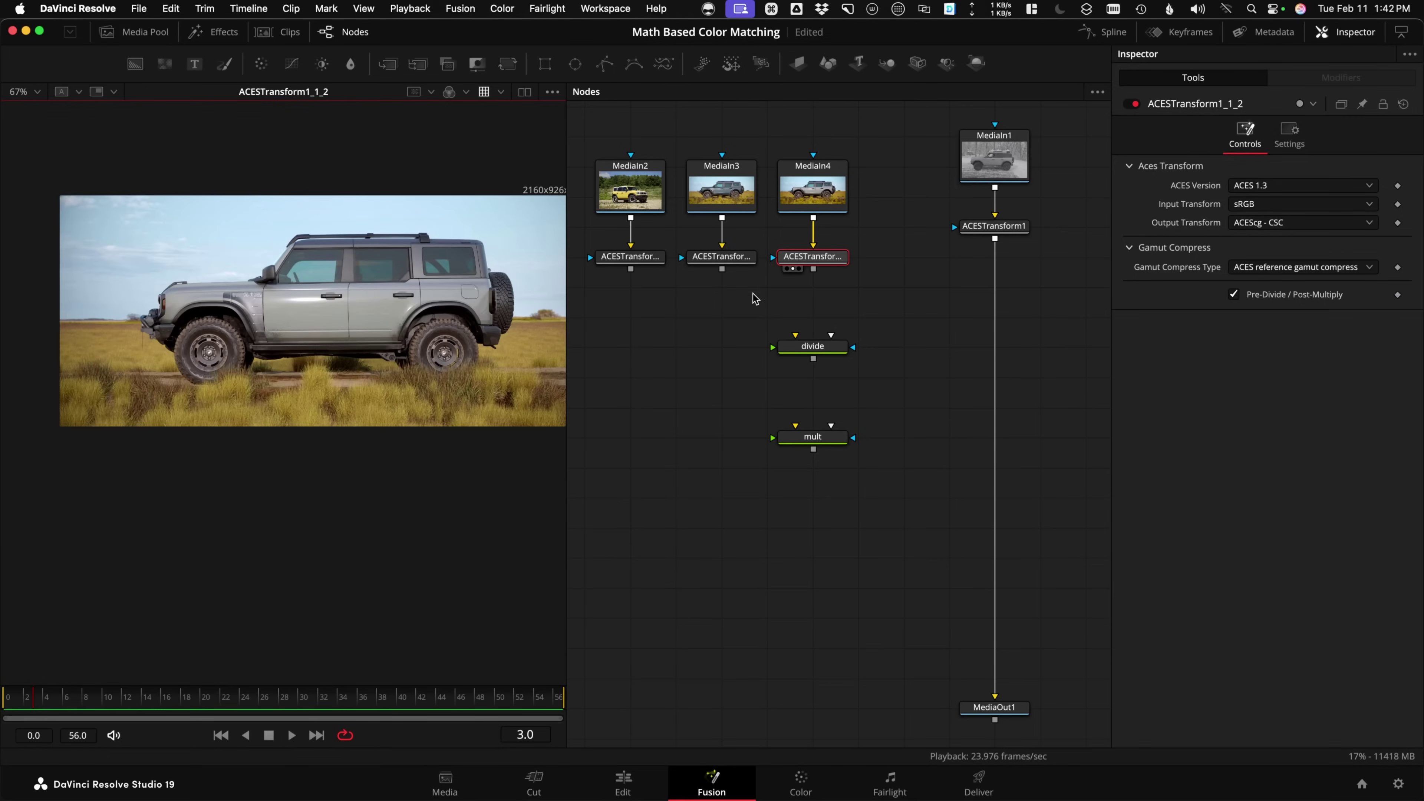
# Shift the divide node toward the footage branch and view the gray reference car, followed by the snow footage's ACES Transform output.
pyautogui.moveTo(810, 349); pyautogui.dragTo(850, 357)
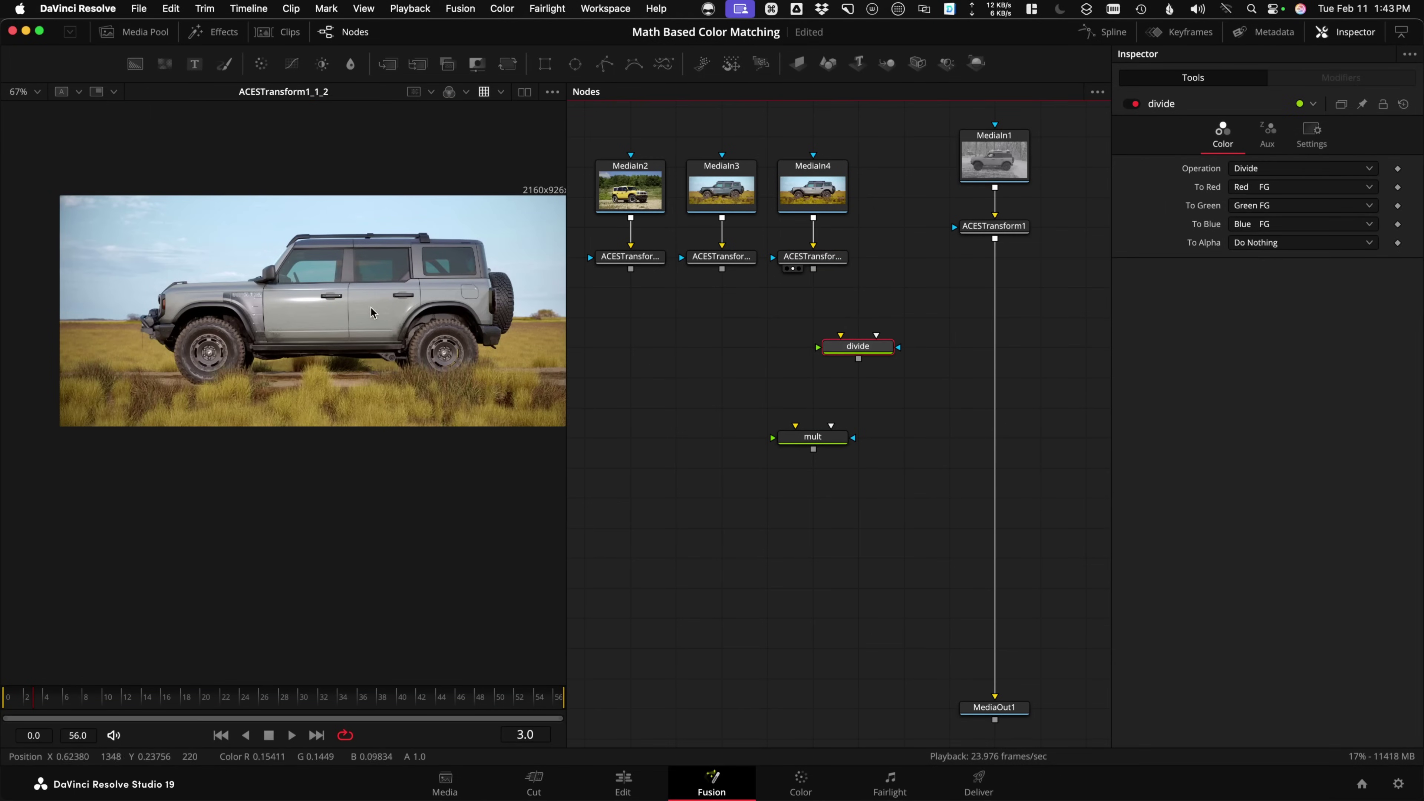
pyautogui.moveTo(371, 311)
pyautogui.mouseDown()
pyautogui.moveTo(328, 350)
pyautogui.moveTo(347, 309)
pyautogui.mouseUp()
pyautogui.scroll(-1, 335, 351)
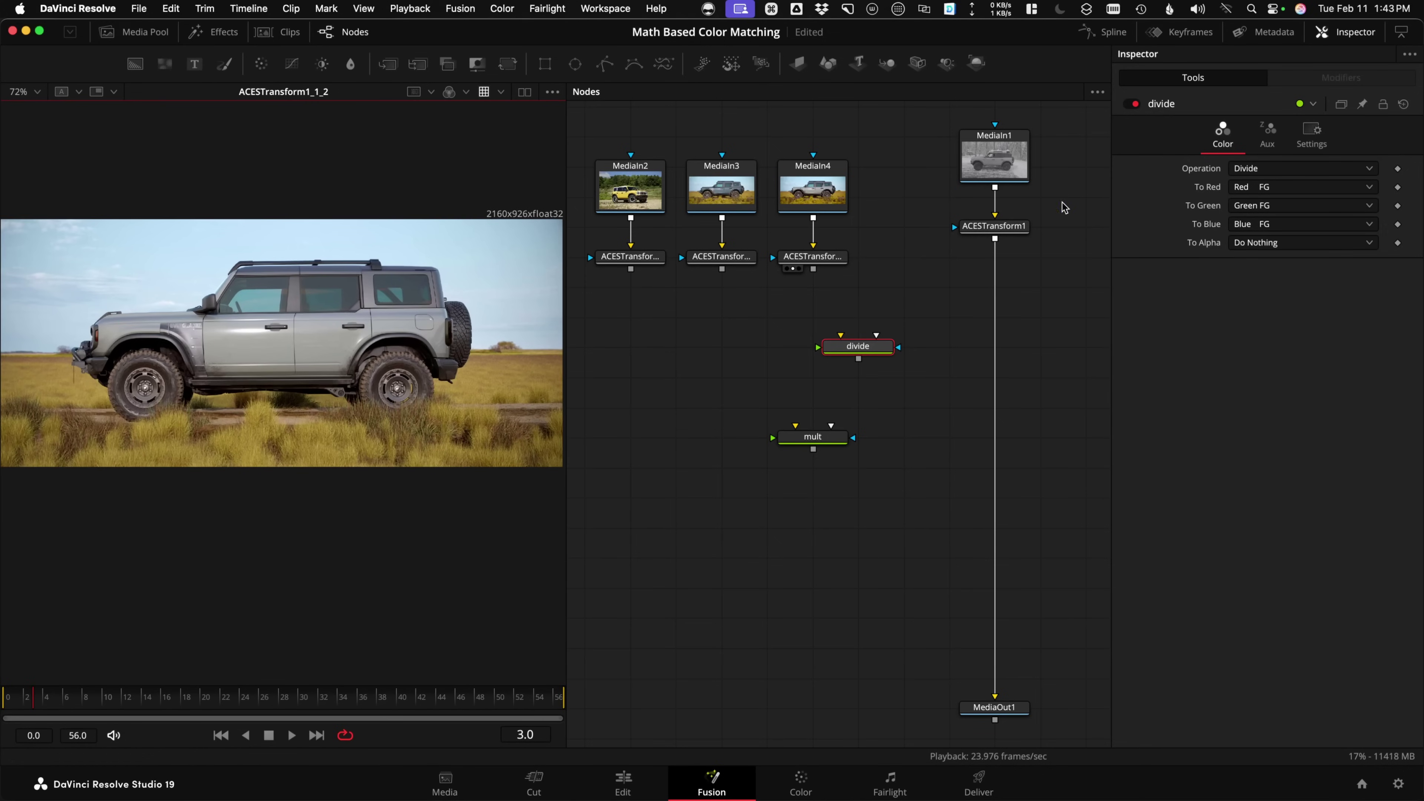
pyautogui.click(974, 238)
pyautogui.scroll(-5, 386, 298)
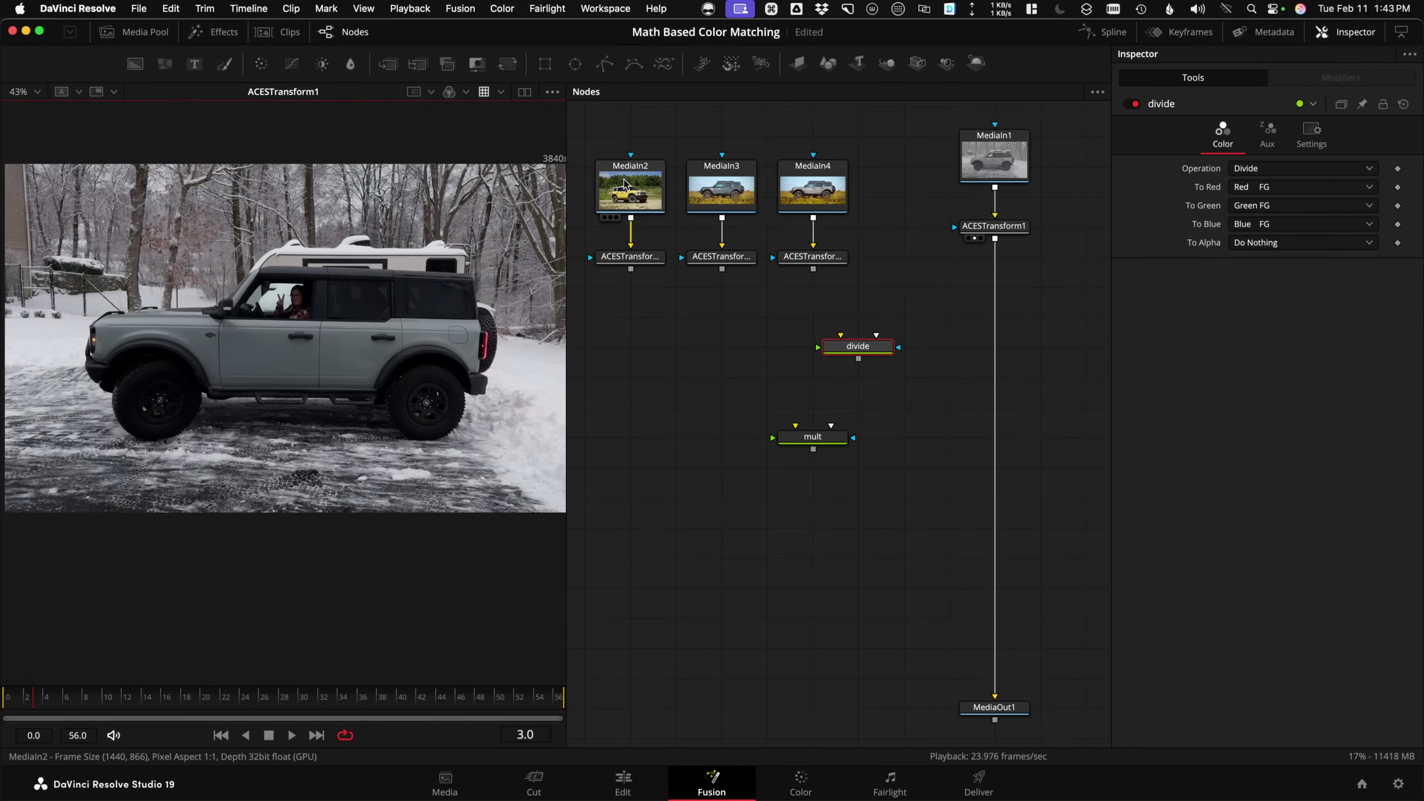
# Lower ACESTransform1 in the footage branch, insert a Brightness / Contrast node after it, and view that node.
pyautogui.moveTo(947, 285); pyautogui.dragTo(958, 292)
pyautogui.moveTo(1004, 235); pyautogui.dragTo(996, 274)
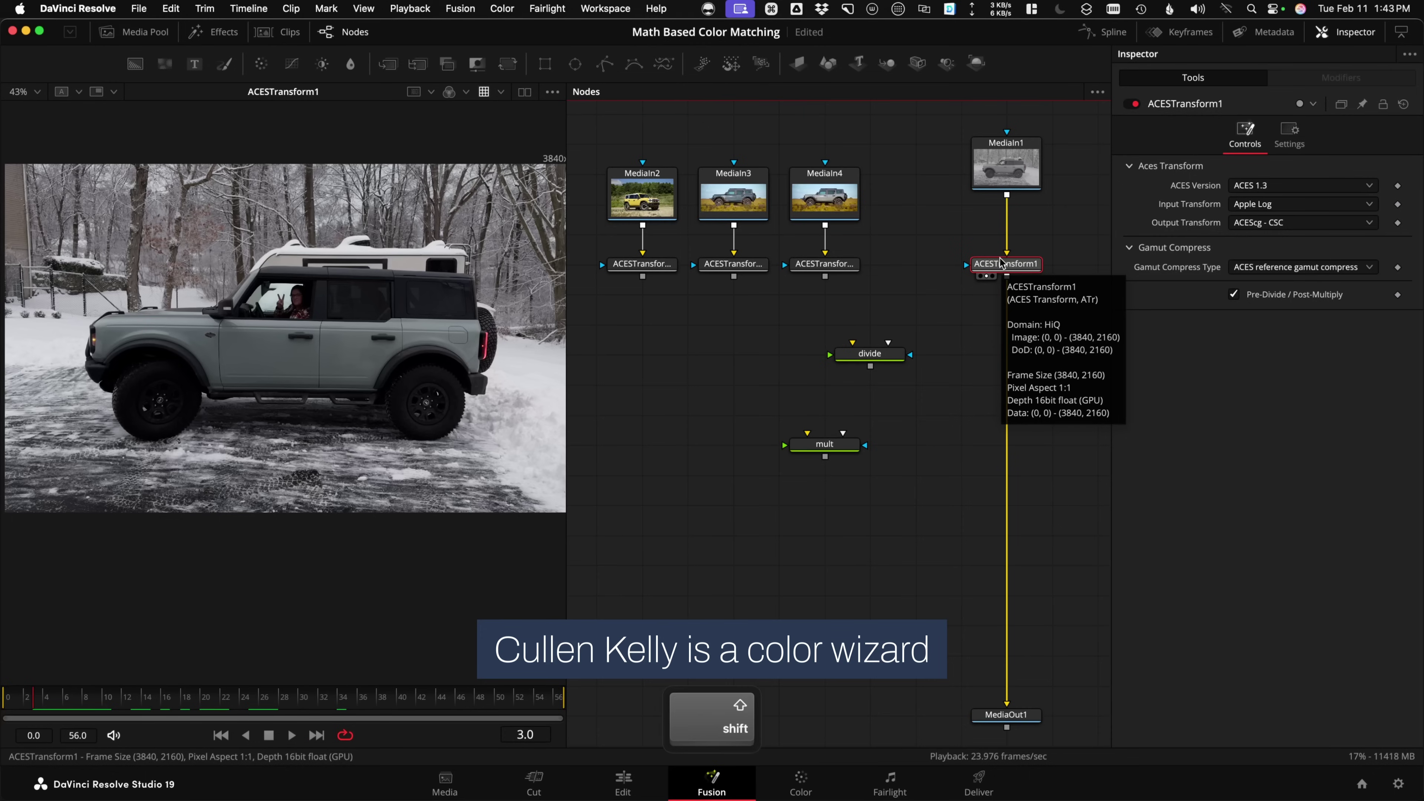
pyautogui.hotkey('shift', 'space')
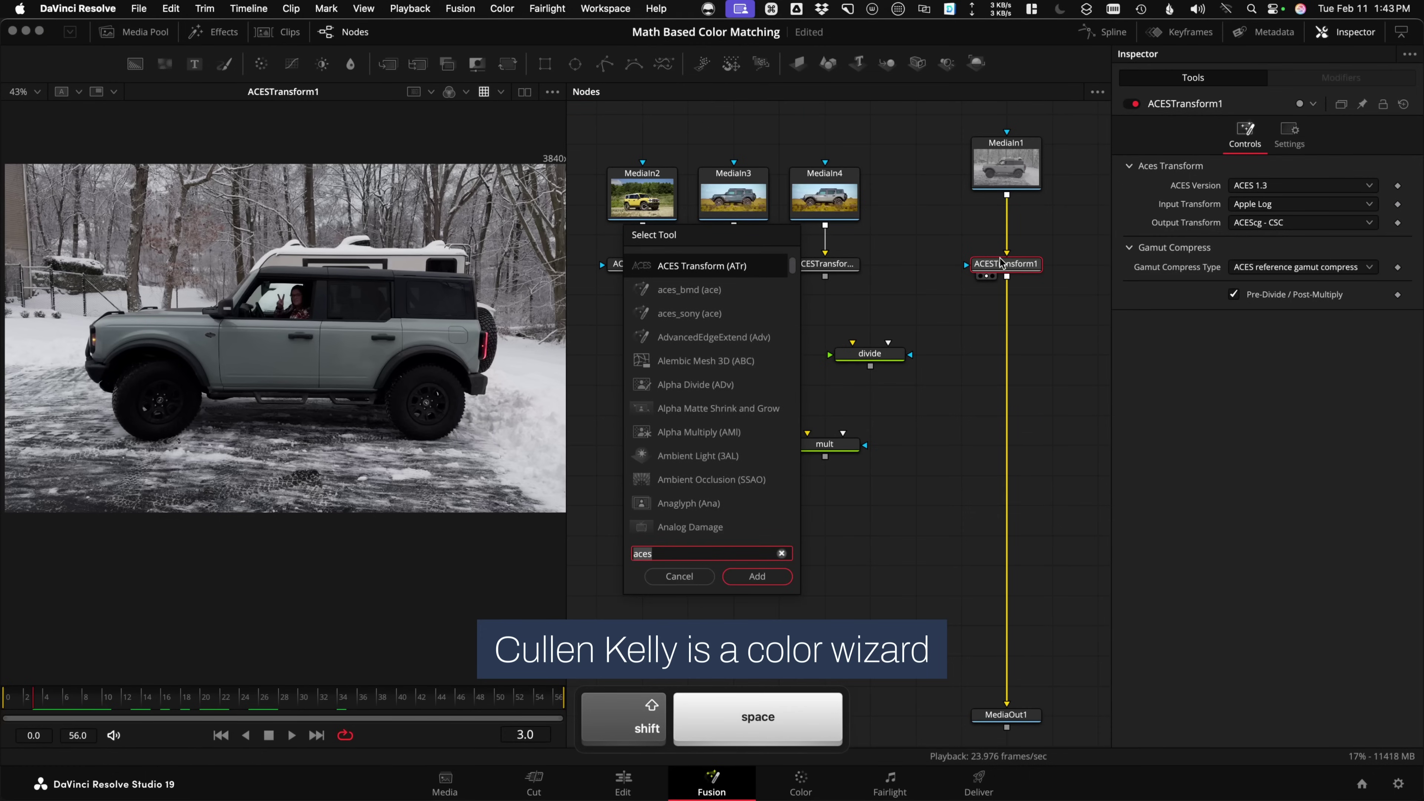
pyautogui.write('bc')
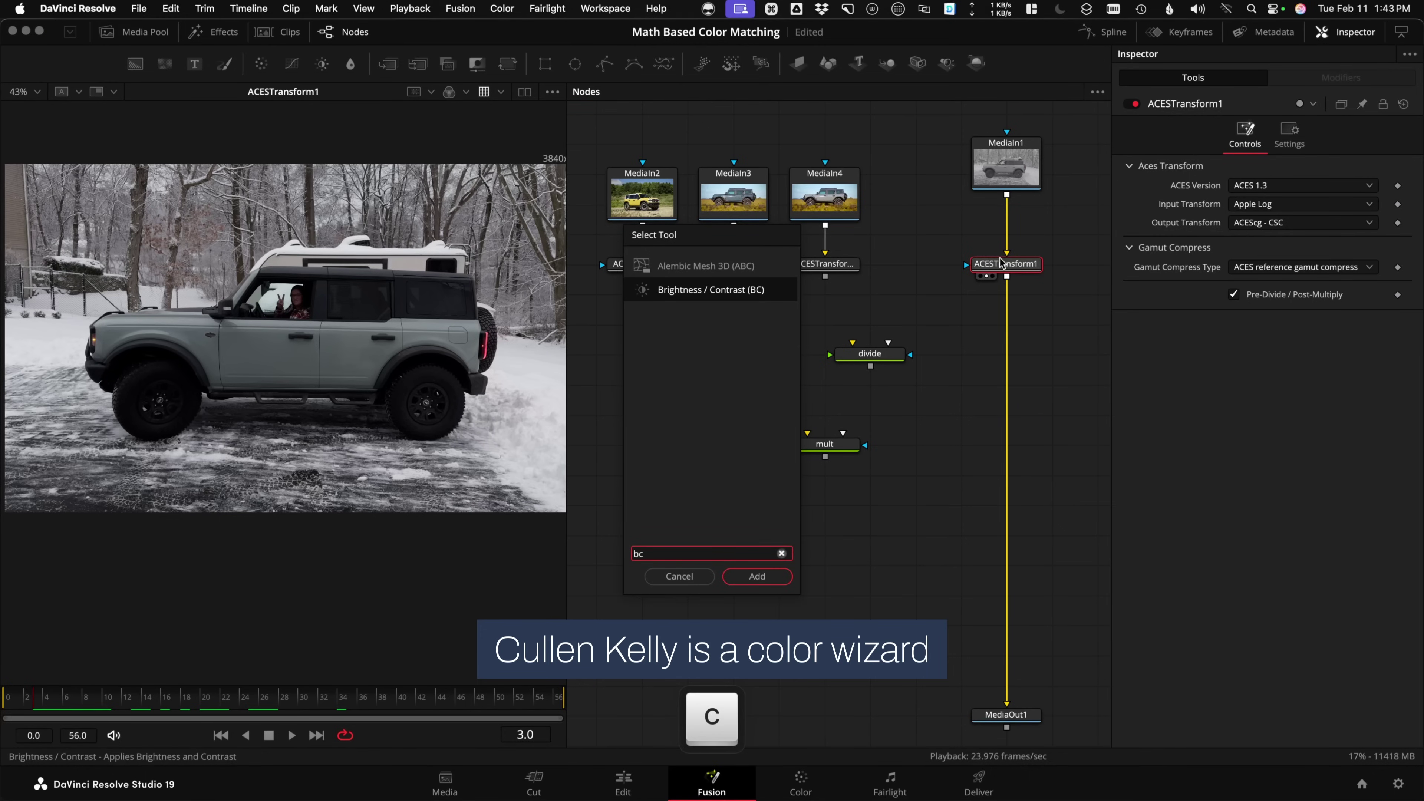
pyautogui.press('Return')
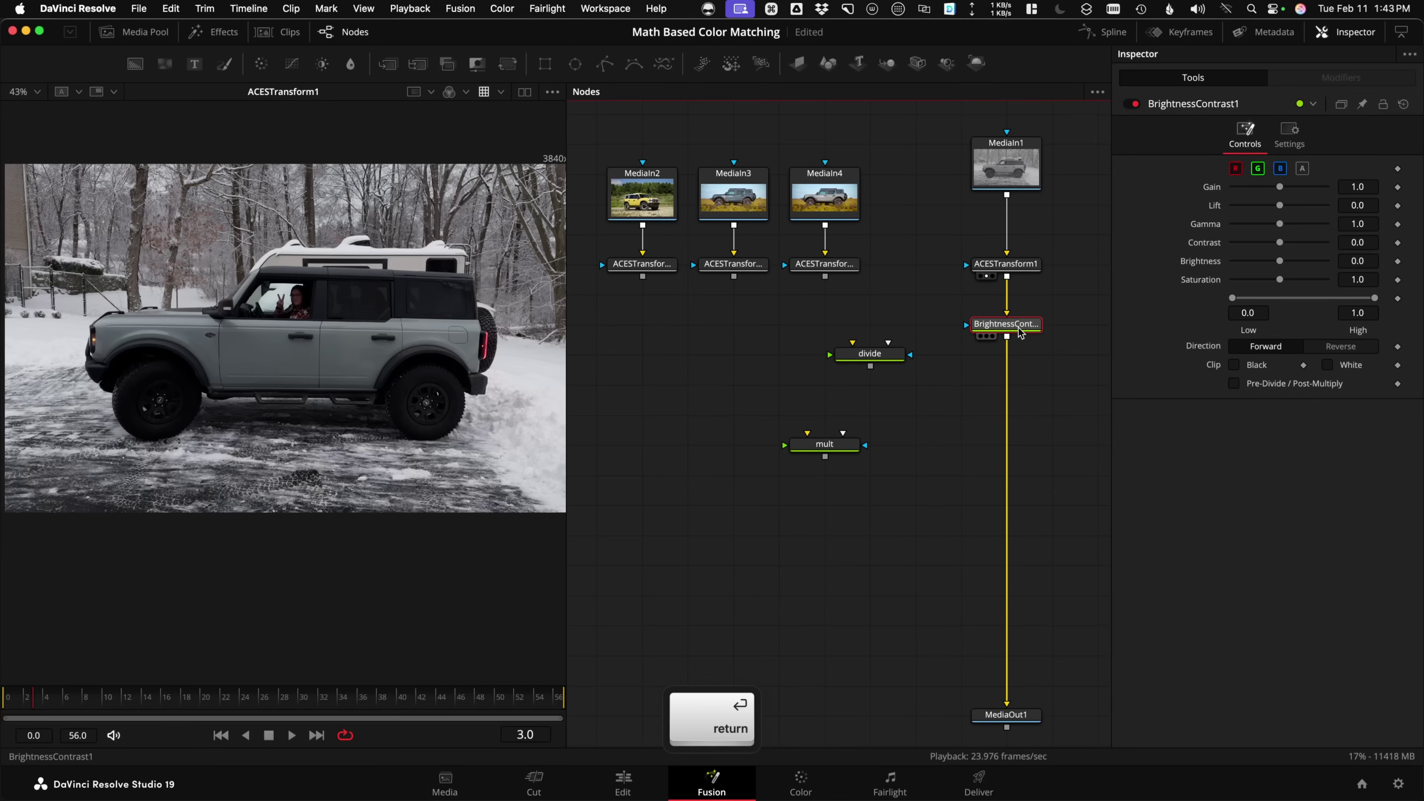
pyautogui.moveTo(986, 336)
pyautogui.mouseDown()
pyautogui.moveTo(940, 306)
pyautogui.moveTo(985, 336)
pyautogui.mouseUp()
pyautogui.click(986, 335)
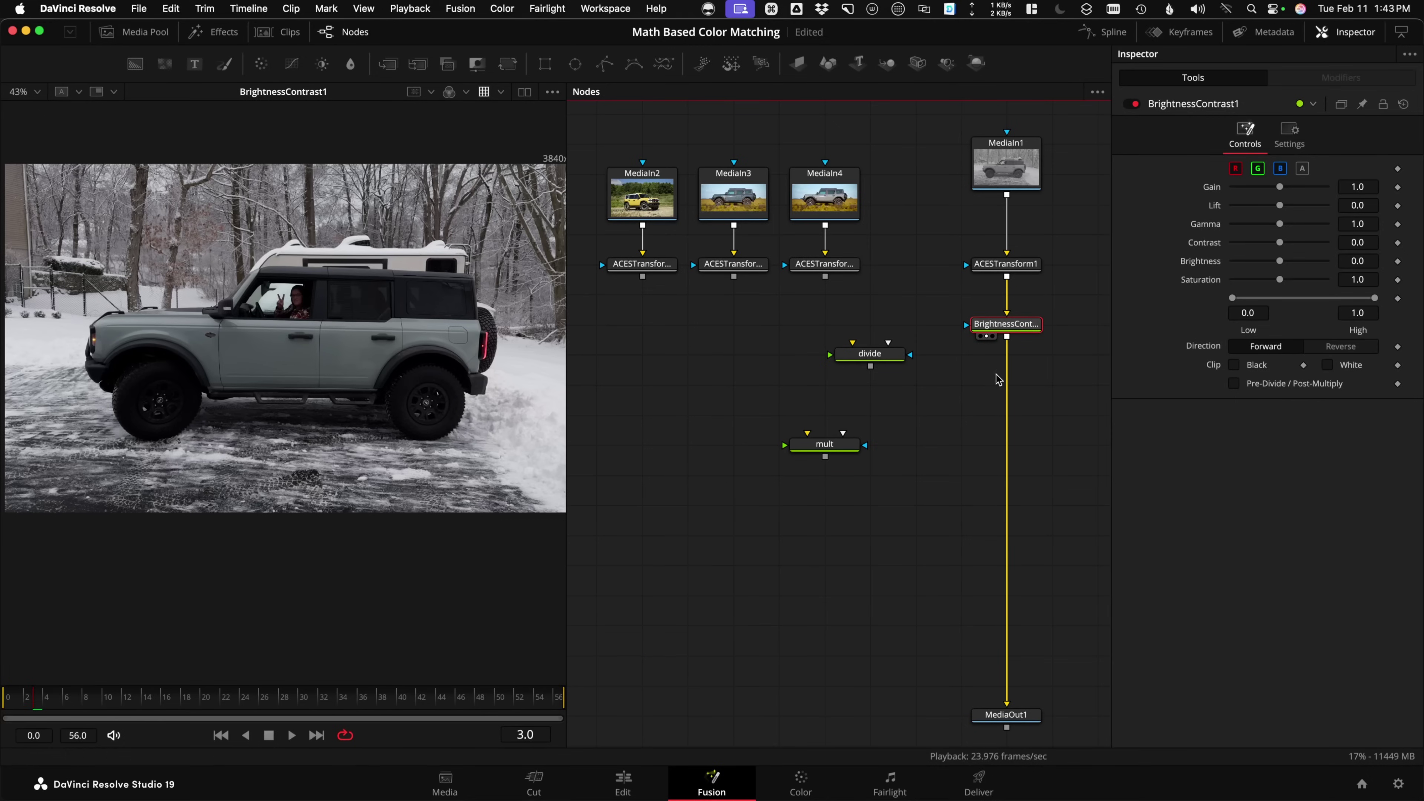
# Raise the snow footage's Brightness / Contrast gain to 2.65, comparing its exposure with the gray and yellow reference cars.
pyautogui.moveTo(1280, 190); pyautogui.dragTo(1290, 190)
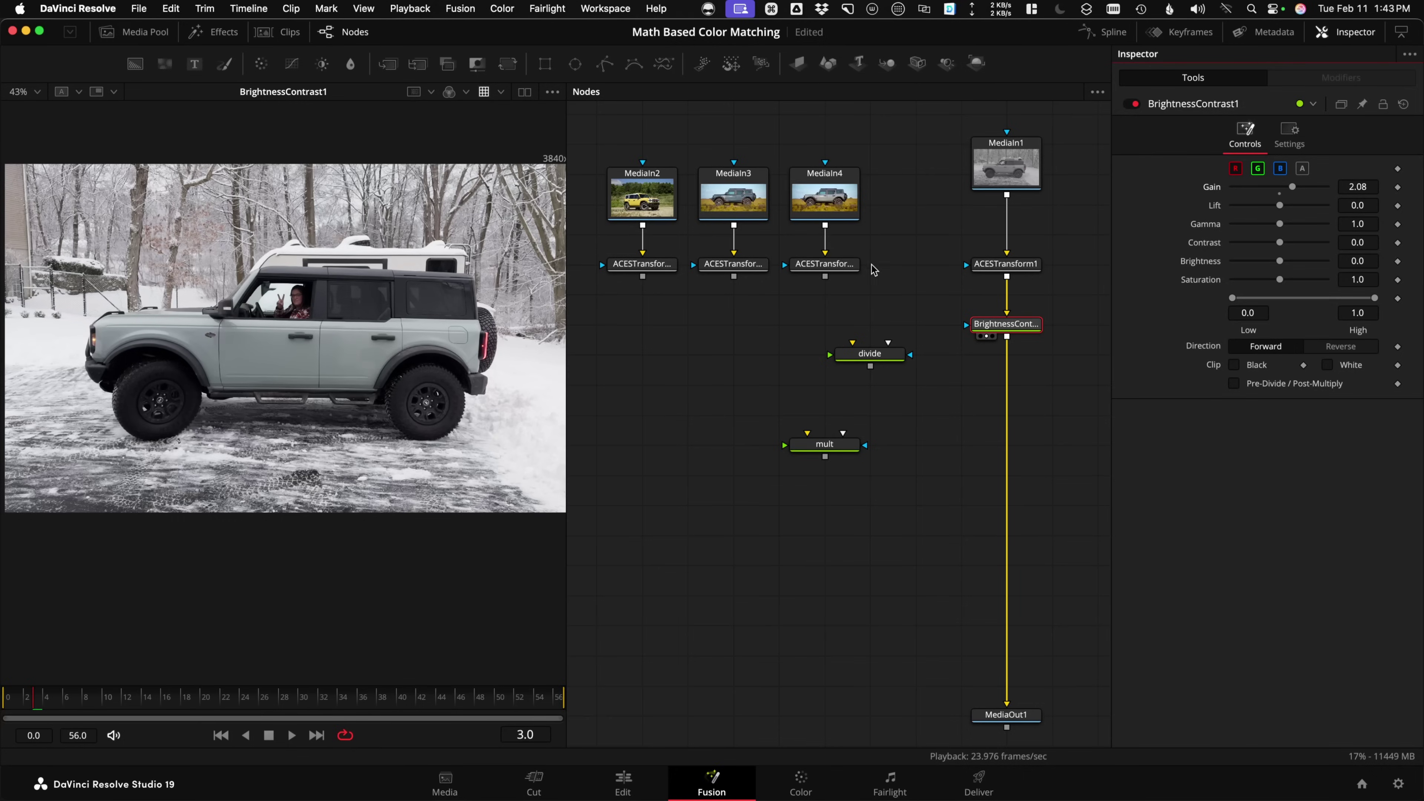
pyautogui.press('1')
pyautogui.press('1')
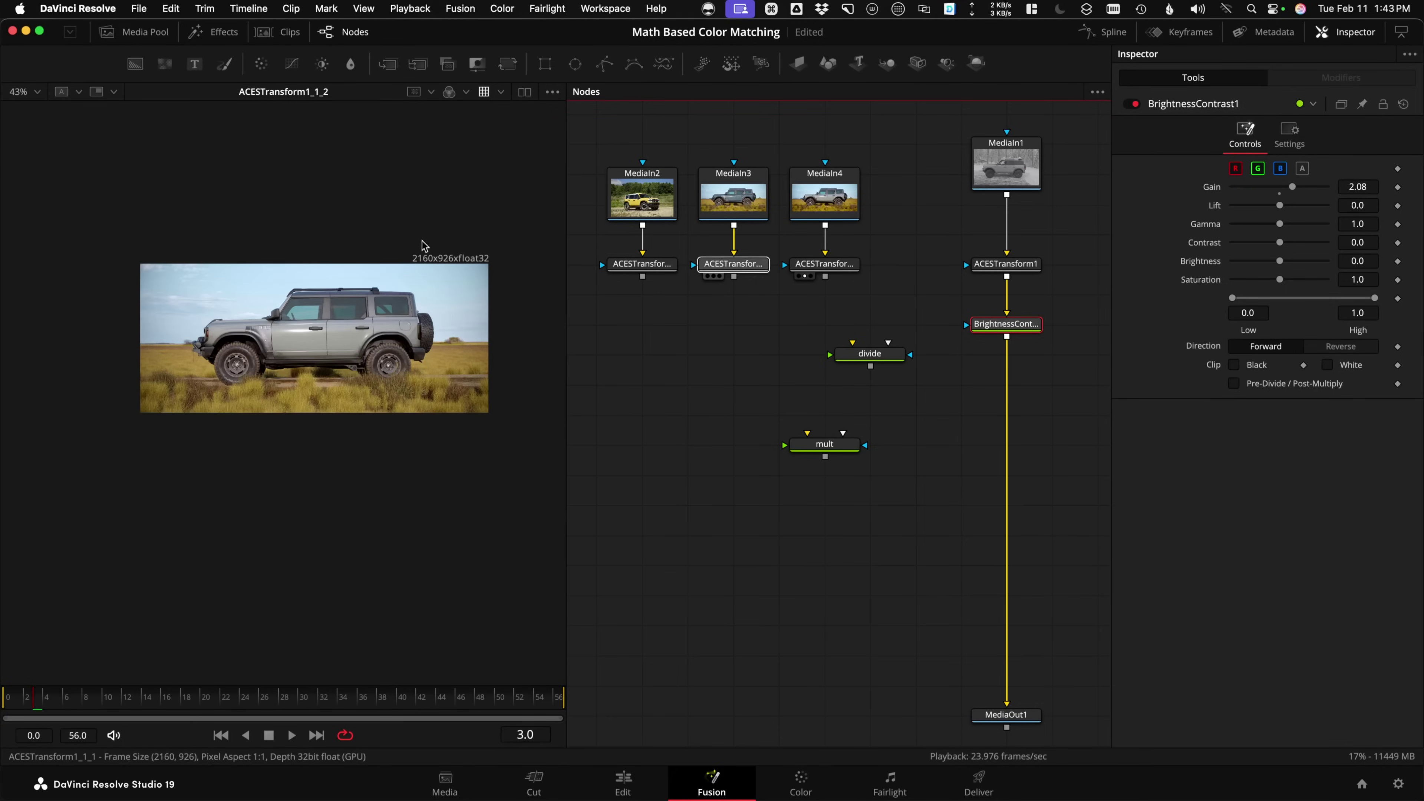
pyautogui.press('1')
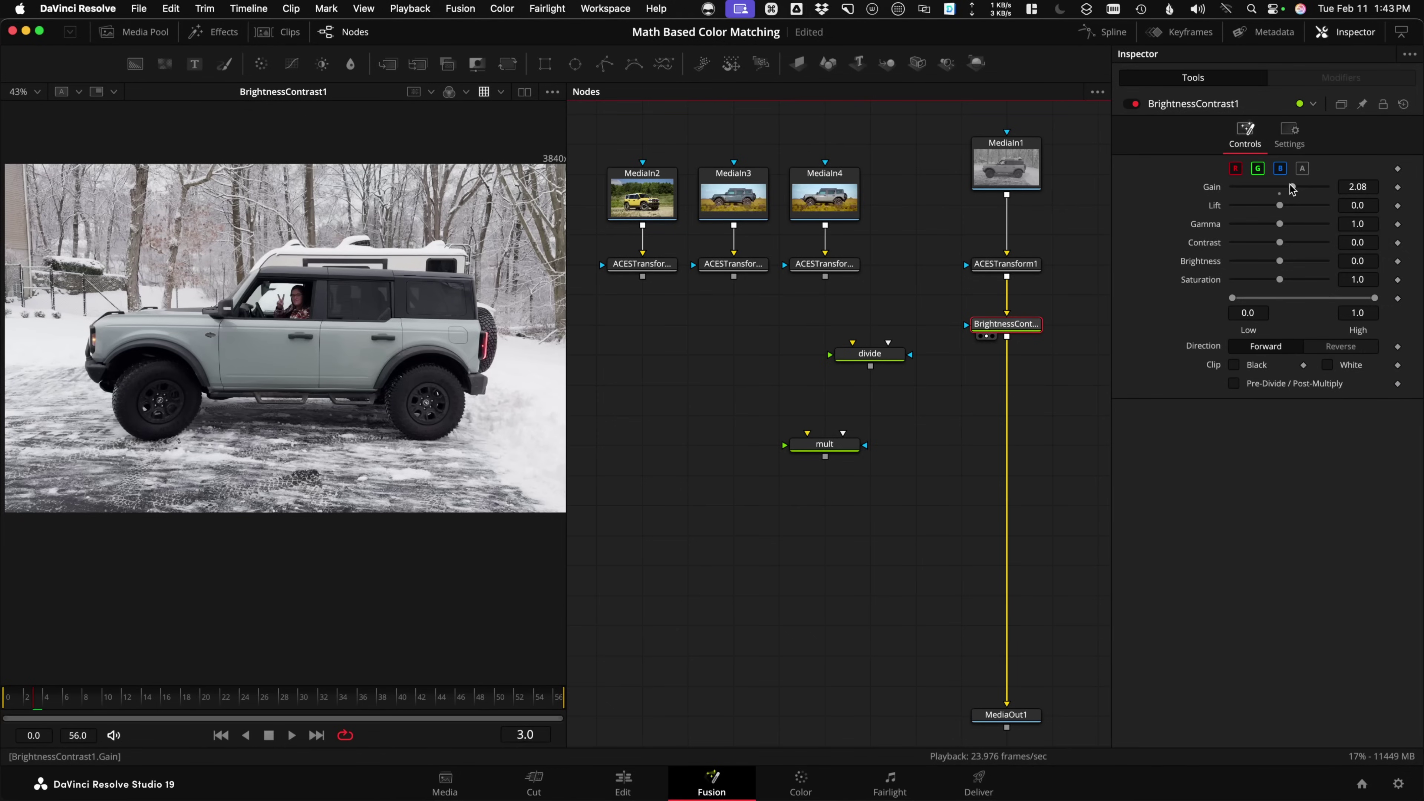
pyautogui.moveTo(1291, 189); pyautogui.dragTo(1301, 189)
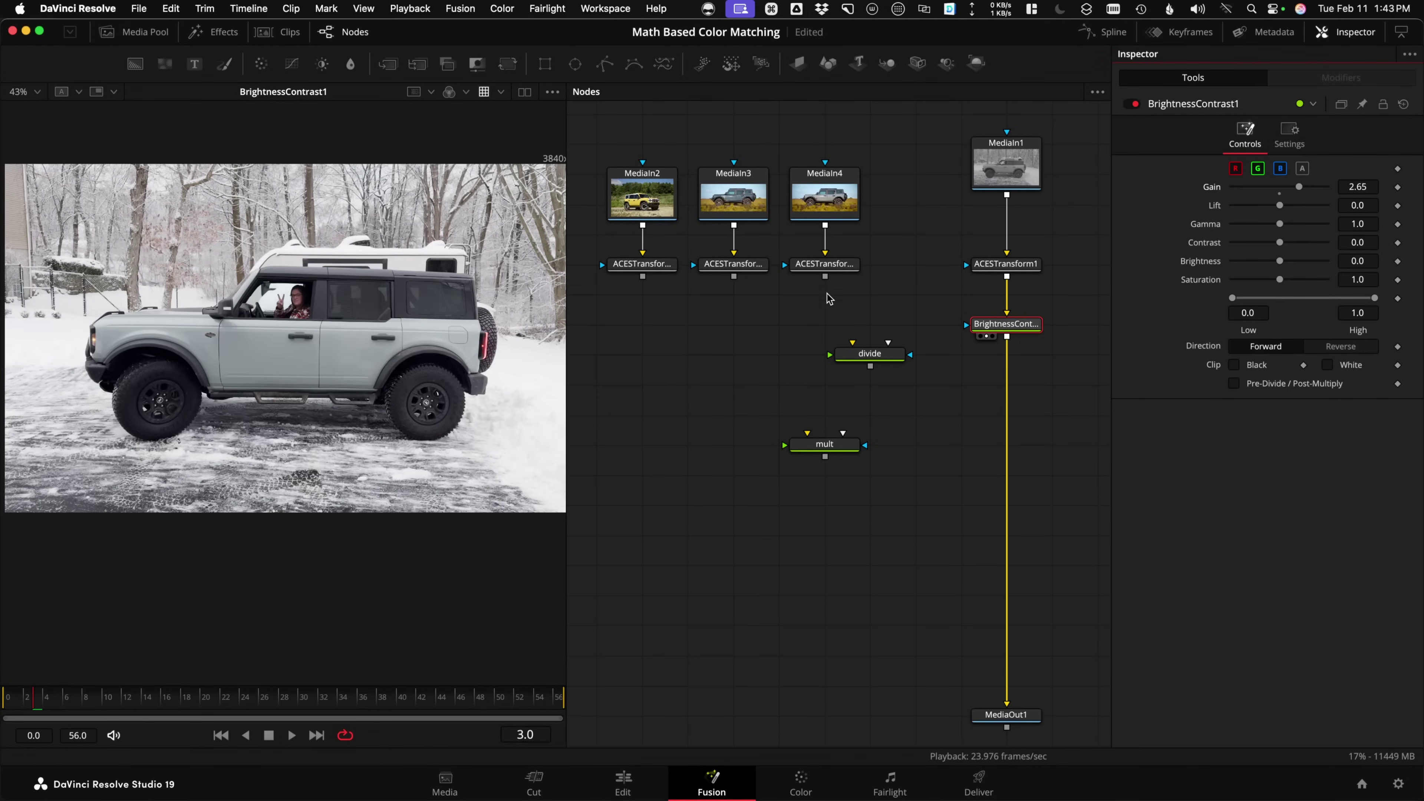
pyautogui.press('1')
pyautogui.press('1')
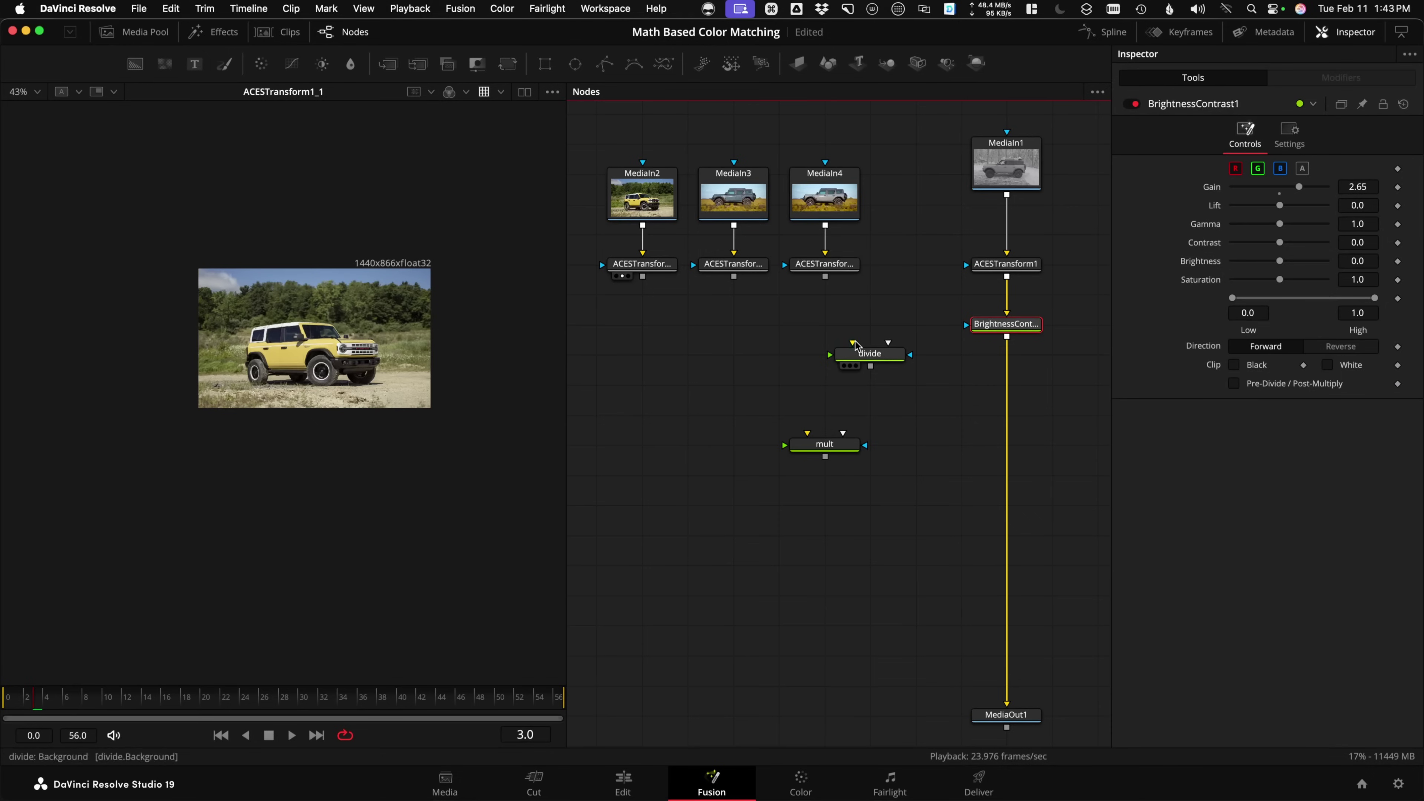
# Line up the divide and mult nodes beneath MediaIn4's ACES Transform and lower both, keeping divide above mult.
pyautogui.moveTo(873, 355); pyautogui.dragTo(830, 385)
pyautogui.moveTo(833, 445); pyautogui.dragTo(833, 534)
pyautogui.moveTo(833, 379); pyautogui.dragTo(833, 438)
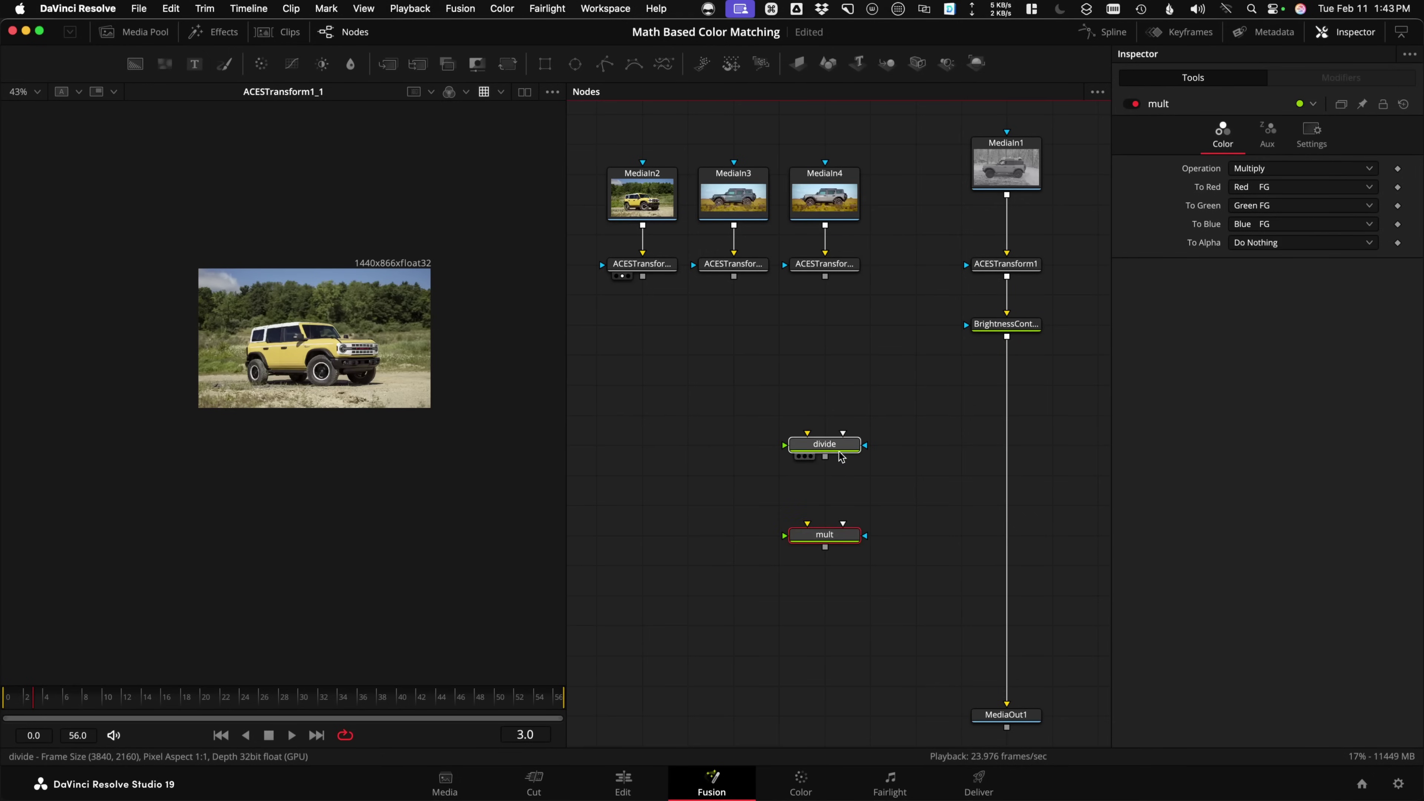
pyautogui.scroll(-2, 807, 384)
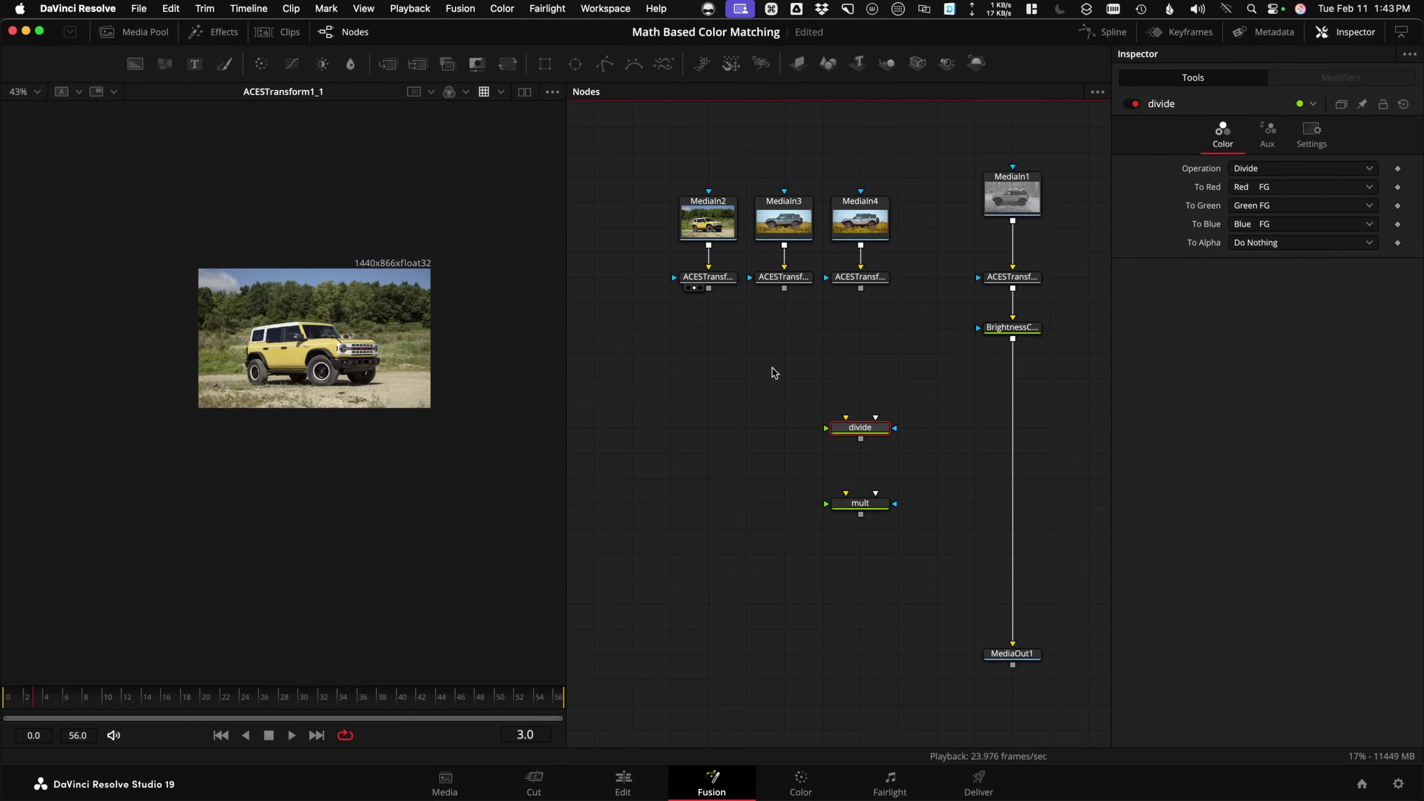
pyautogui.hscroll(1, 726, 405)
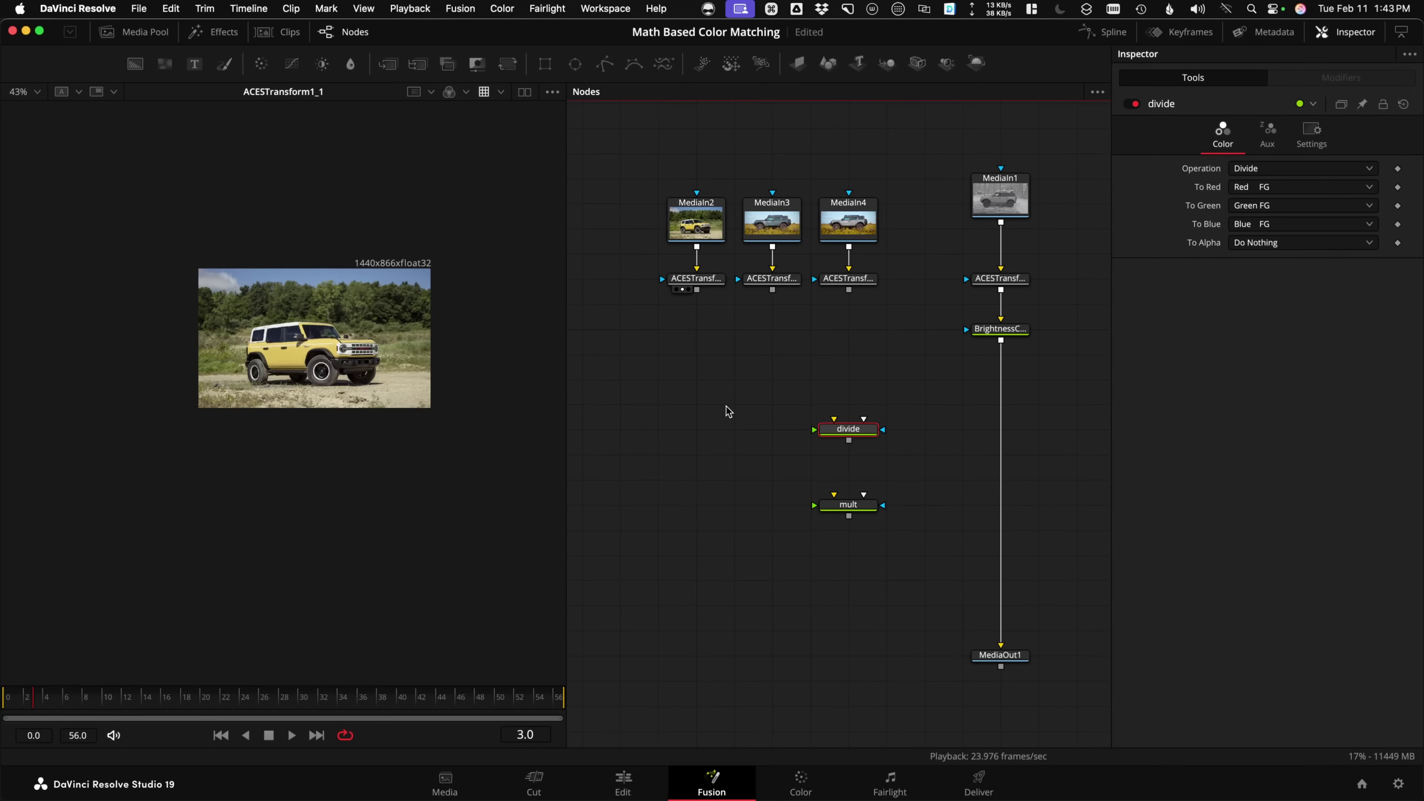
# Add a Background node under the yellow car's ACES Transform and set its colour from an area sample of the yellow door paint.
pyautogui.moveTo(135, 64); pyautogui.dragTo(689, 350)
pyautogui.scroll(8, 374, 296)
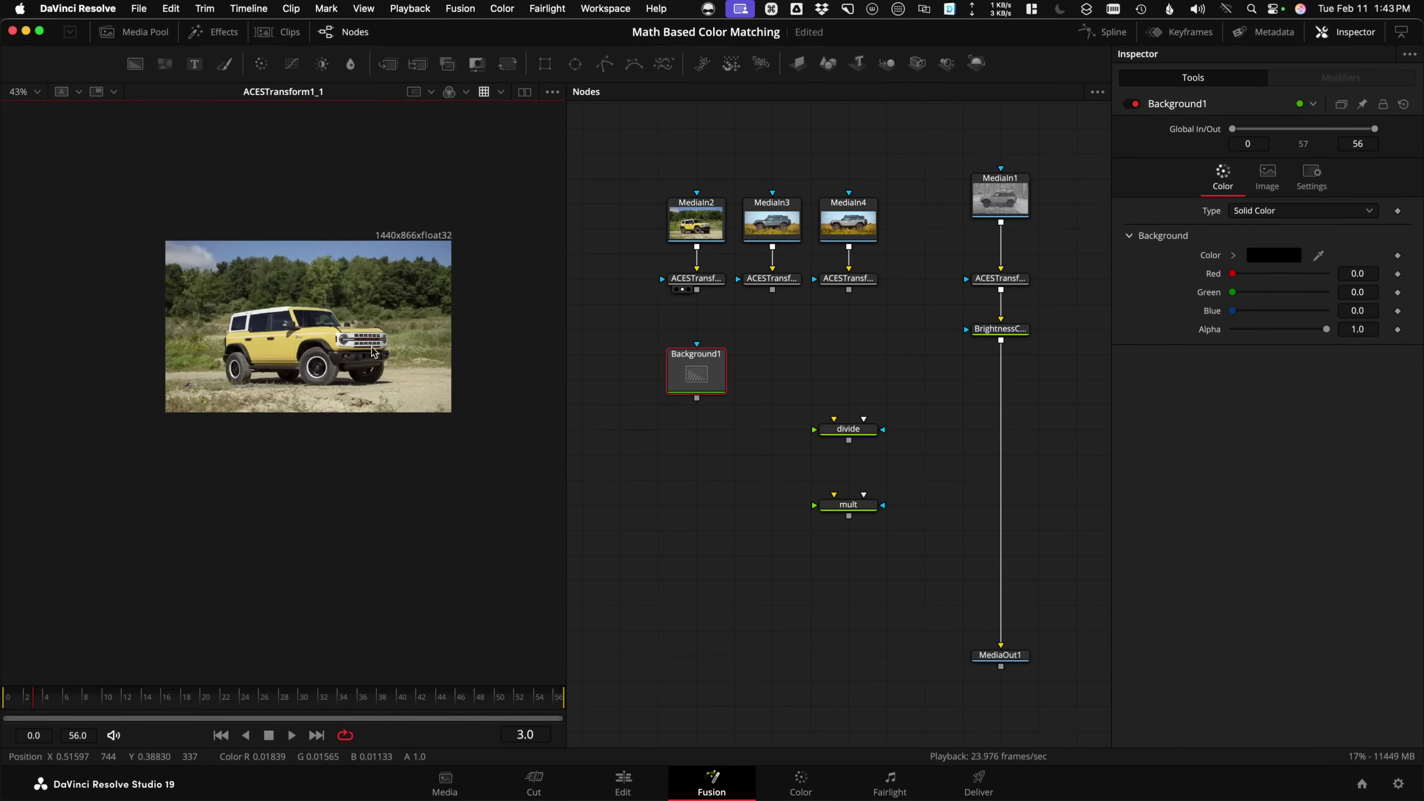
pyautogui.scroll(3, 112, 350)
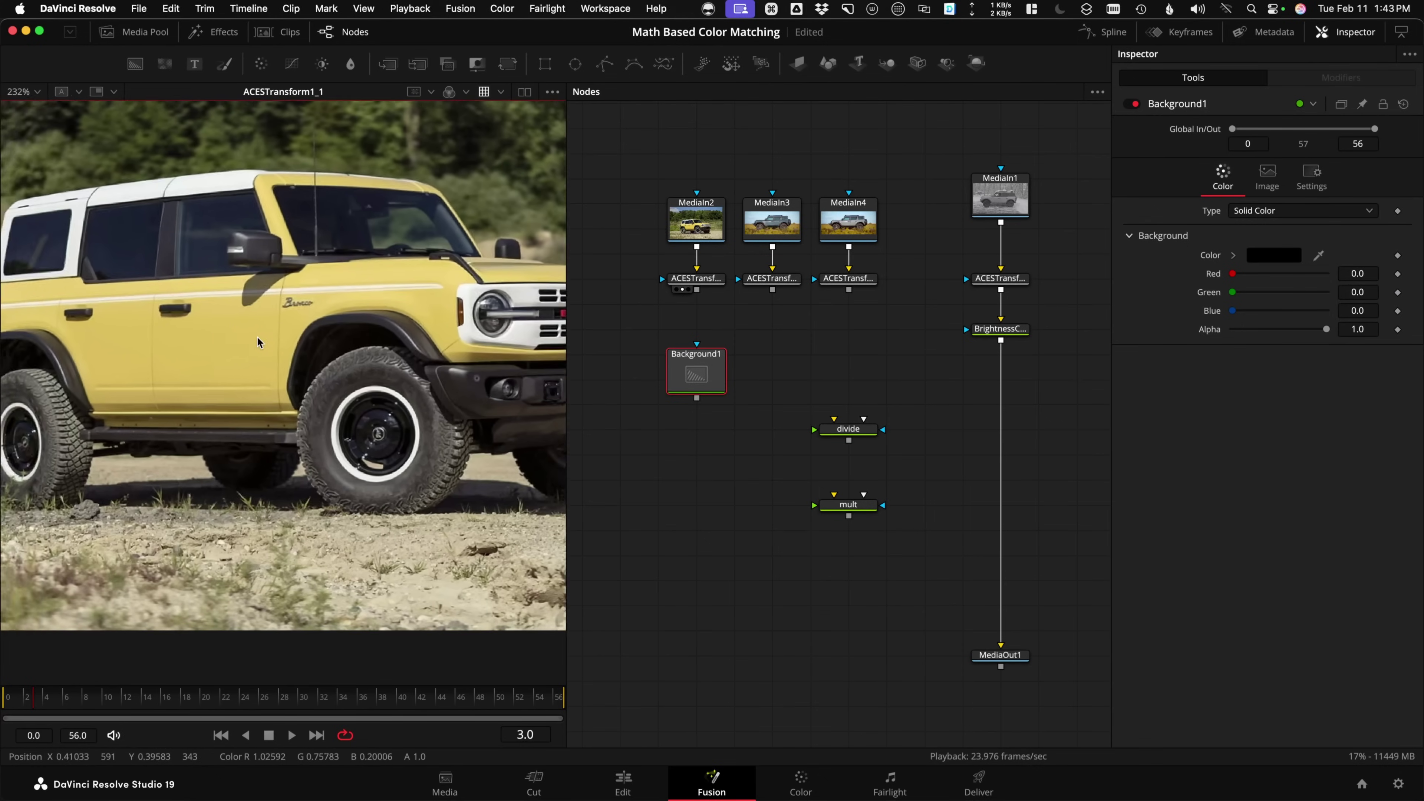
pyautogui.click(721, 382)
pyautogui.moveTo(1317, 255); pyautogui.dragTo(219, 345)
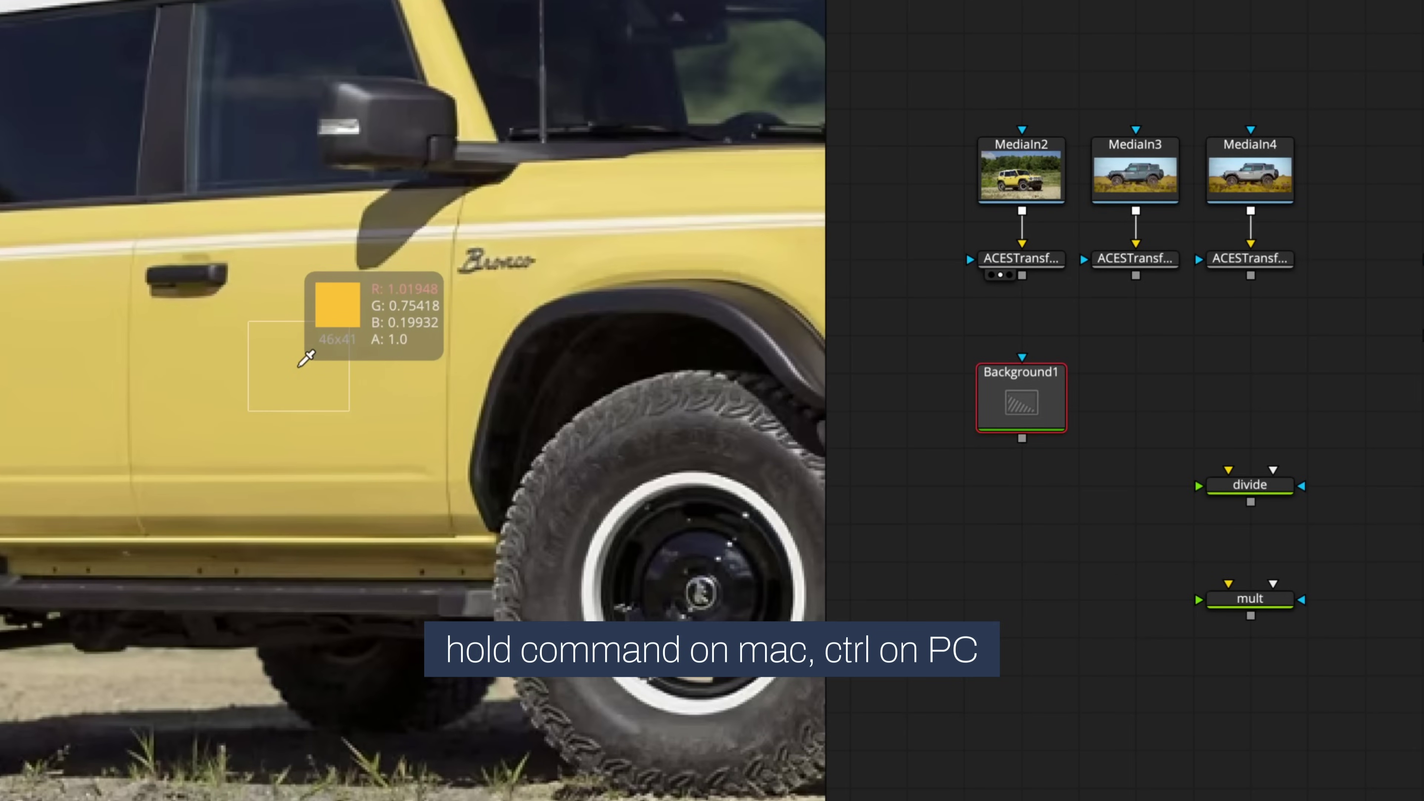
pyautogui.moveTo(299, 366); pyautogui.dragTo(285, 356)
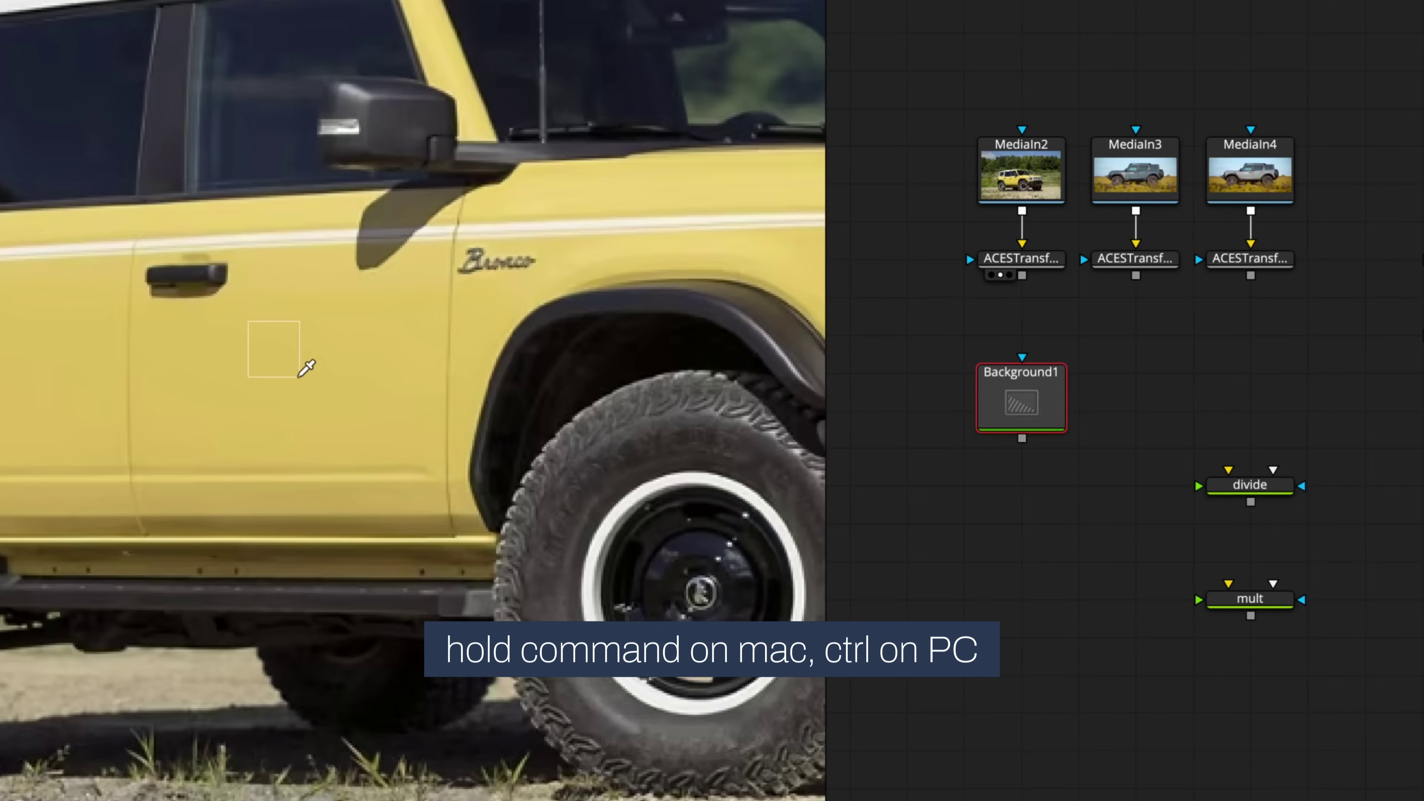
pyautogui.moveTo(301, 356); pyautogui.dragTo(267, 326)
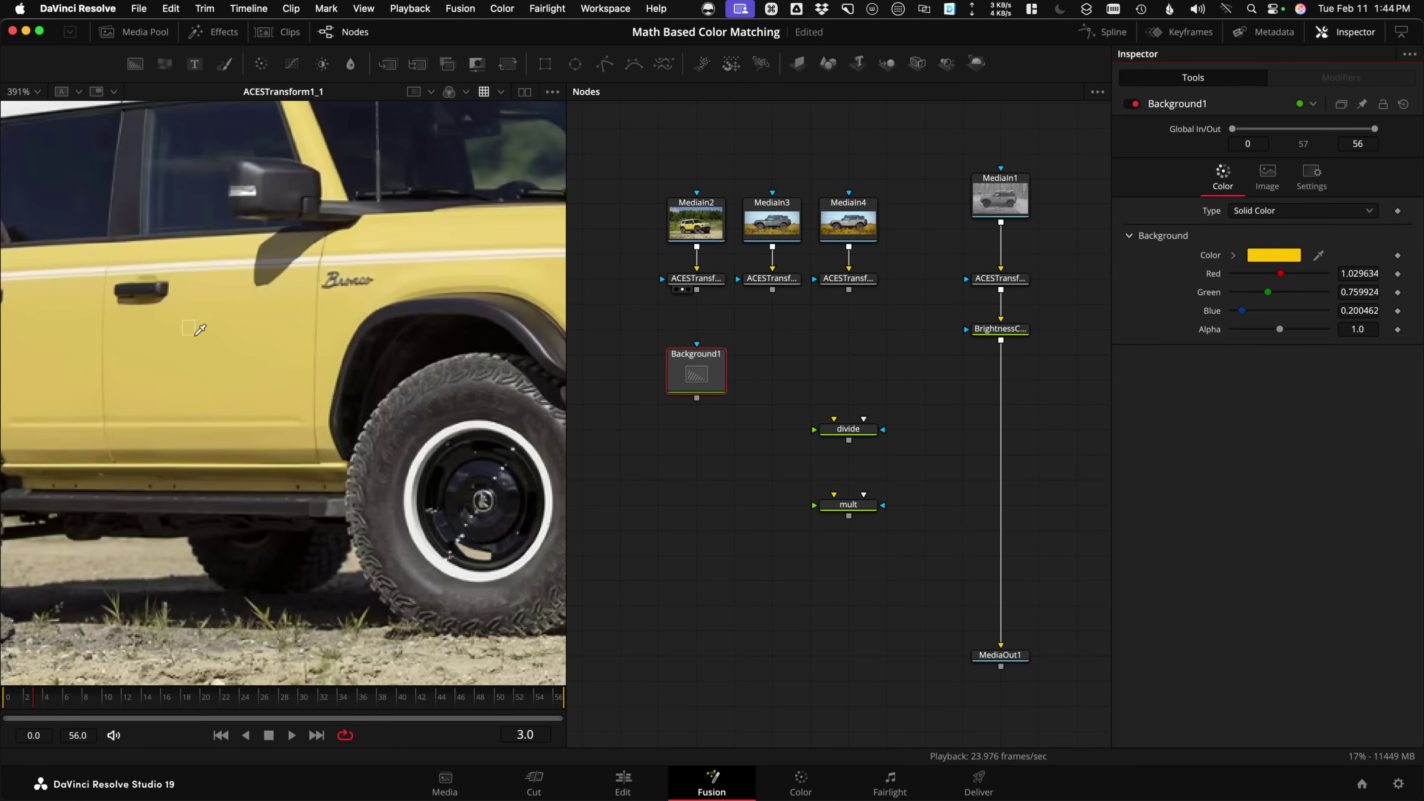
pyautogui.moveTo(207, 330); pyautogui.dragTo(217, 332)
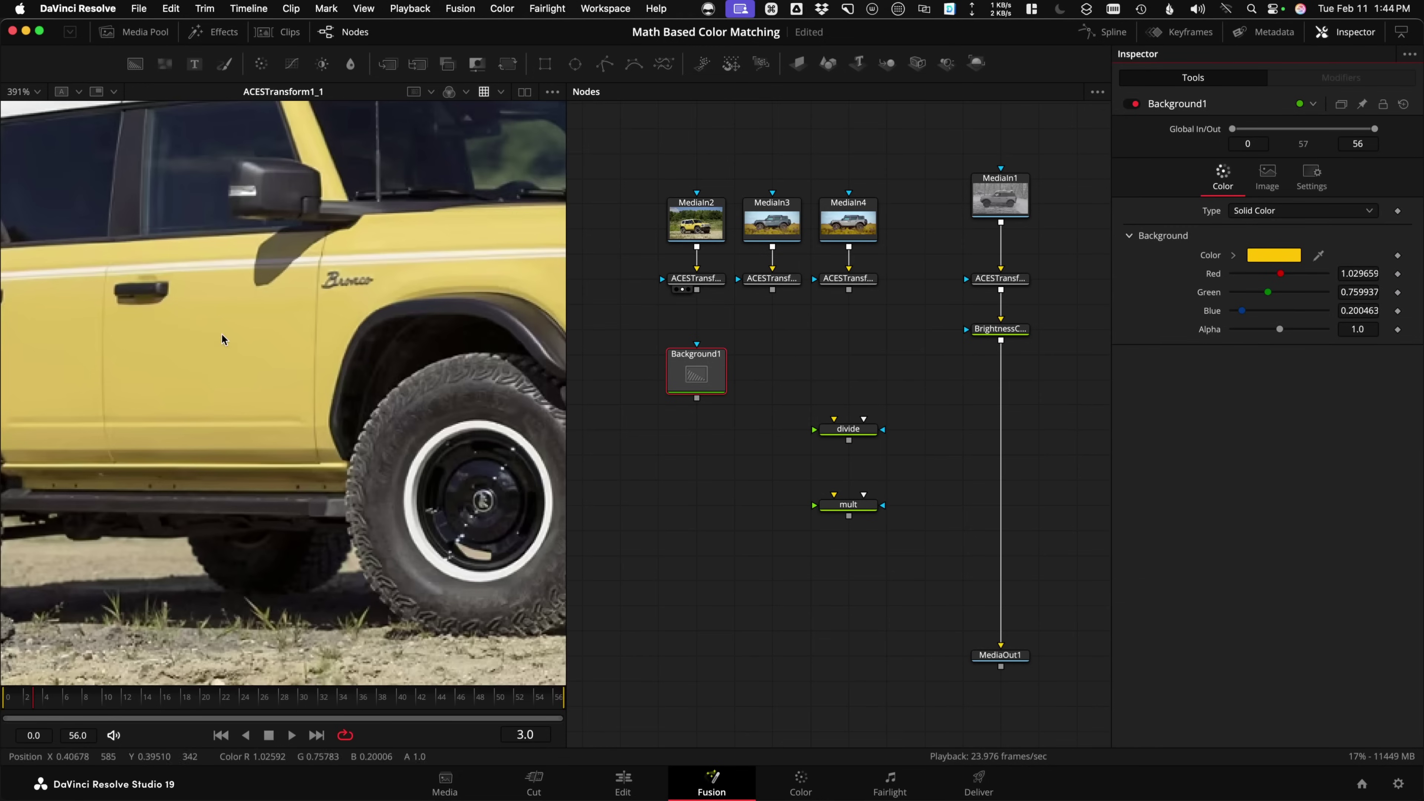
pyautogui.moveTo(1319, 259); pyautogui.dragTo(273, 352)
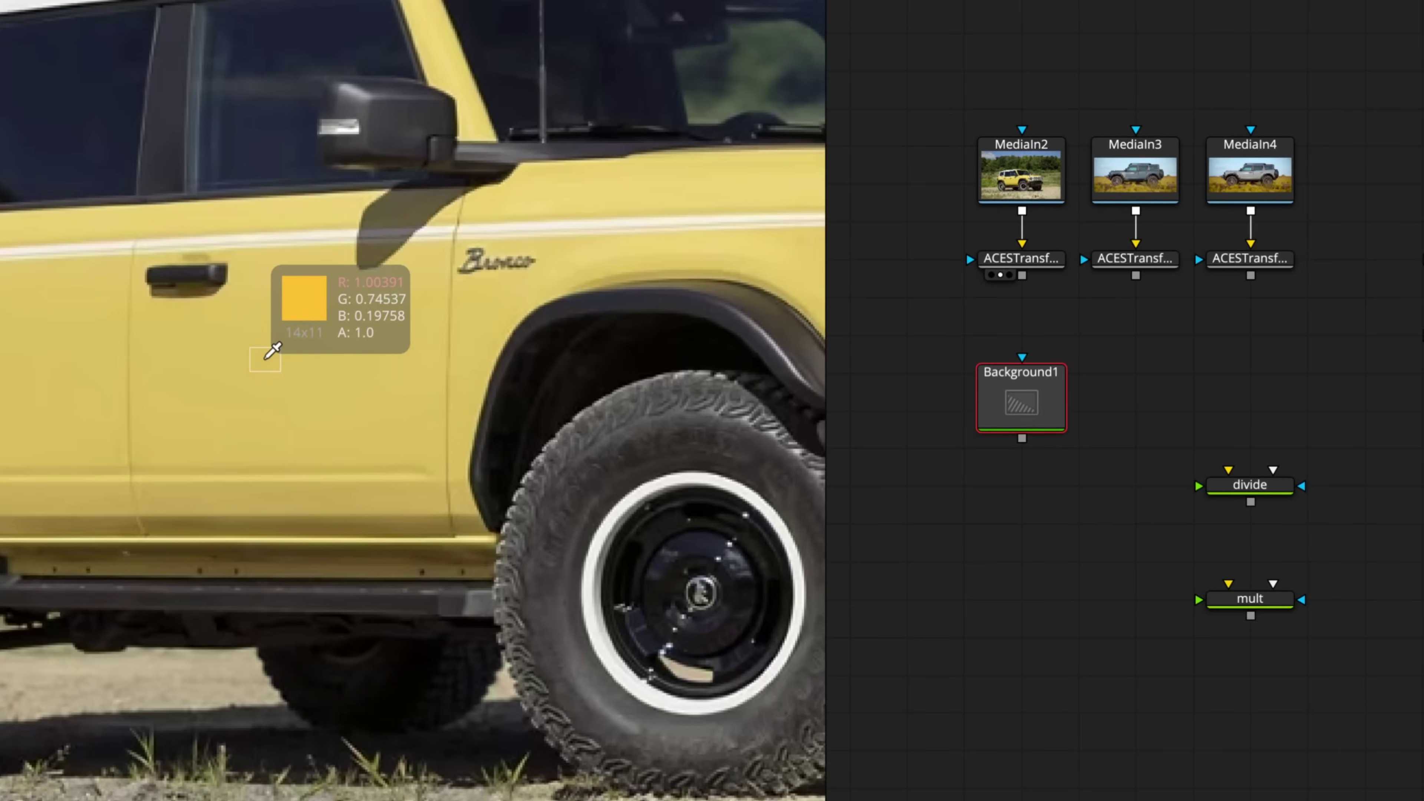
pyautogui.moveTo(273, 352); pyautogui.dragTo(275, 347)
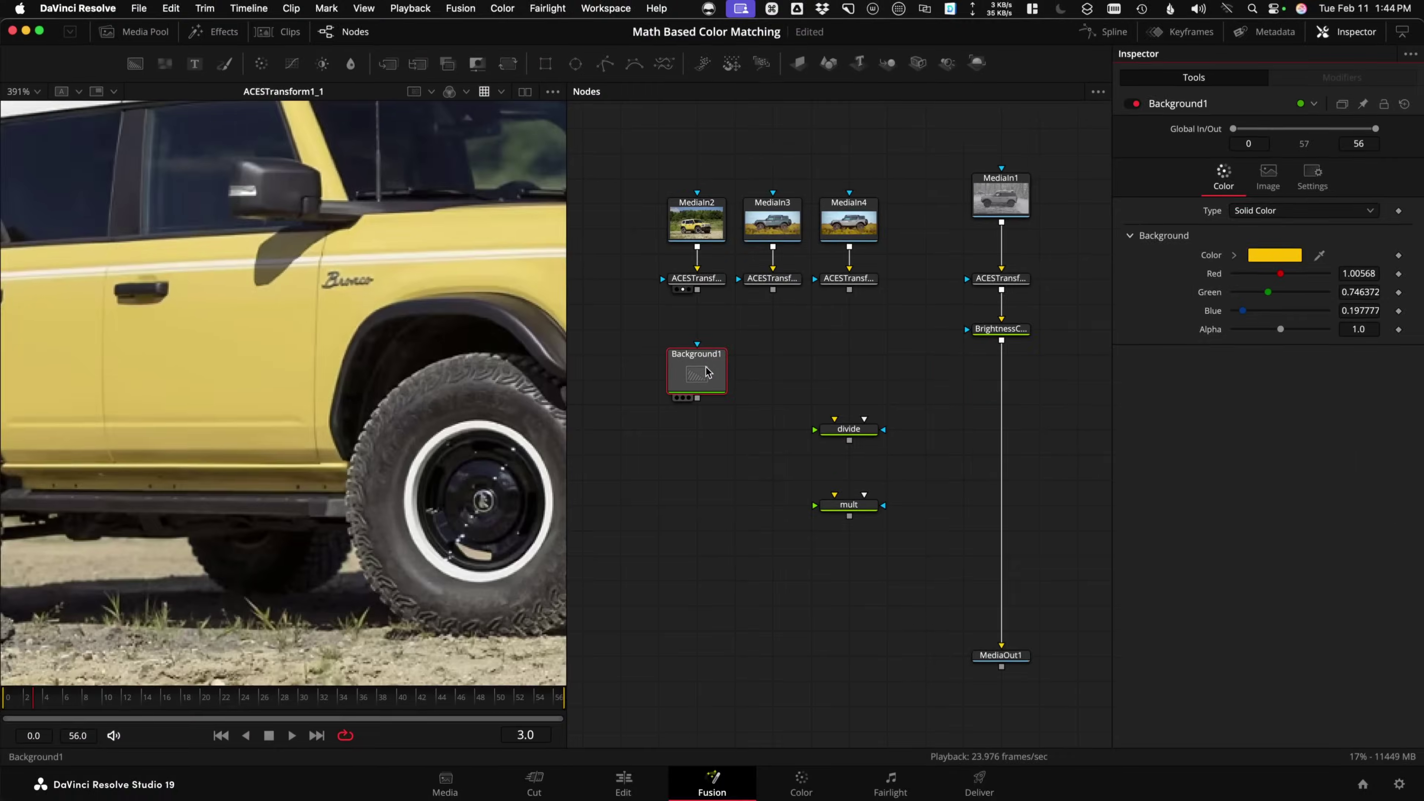
# View the yellow Background swatch and compare it with the yellow reference car's paint.
pyautogui.press('2')
pyautogui.moveTo(365, 410); pyautogui.dragTo(114, 419)
pyautogui.moveTo(417, 410); pyautogui.dragTo(306, 407)
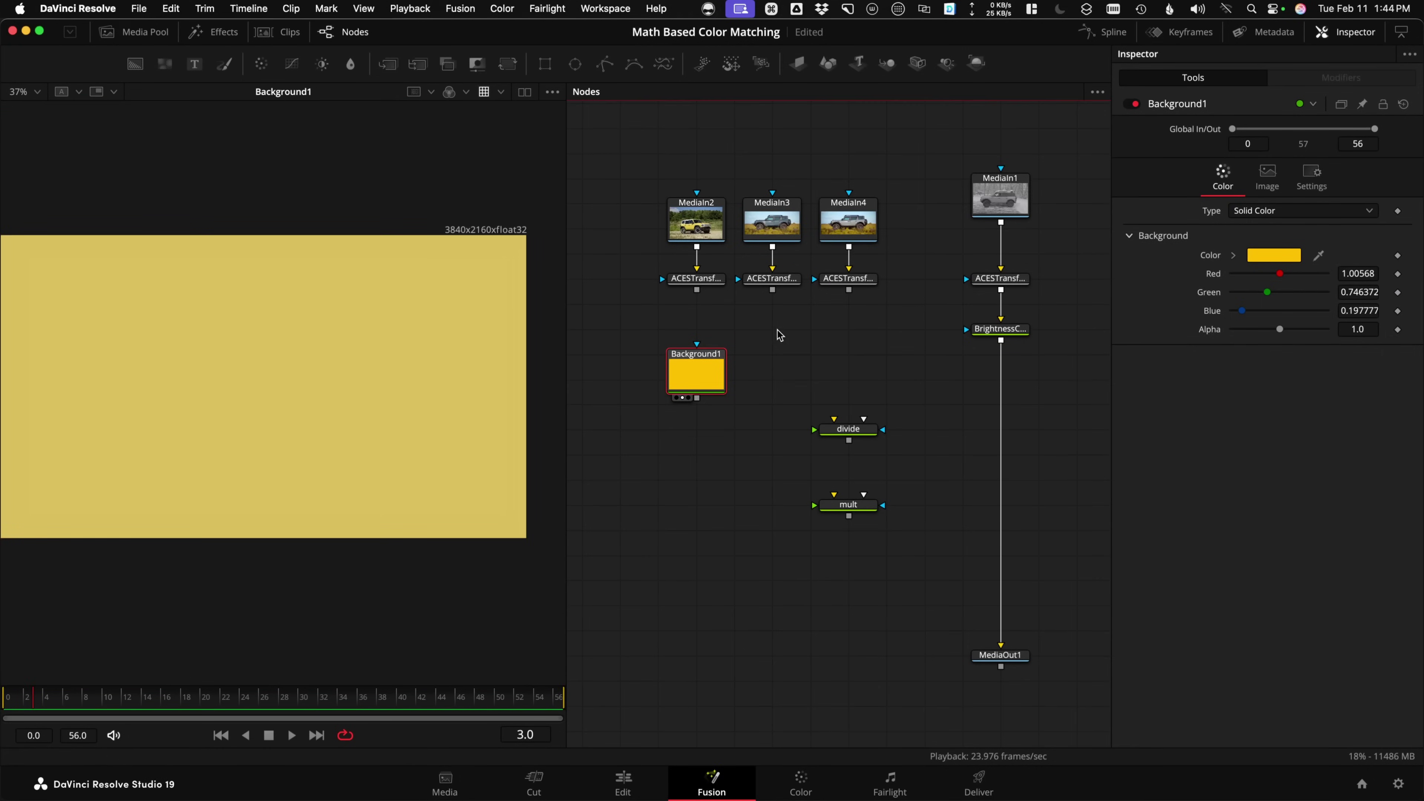
pyautogui.click(688, 290)
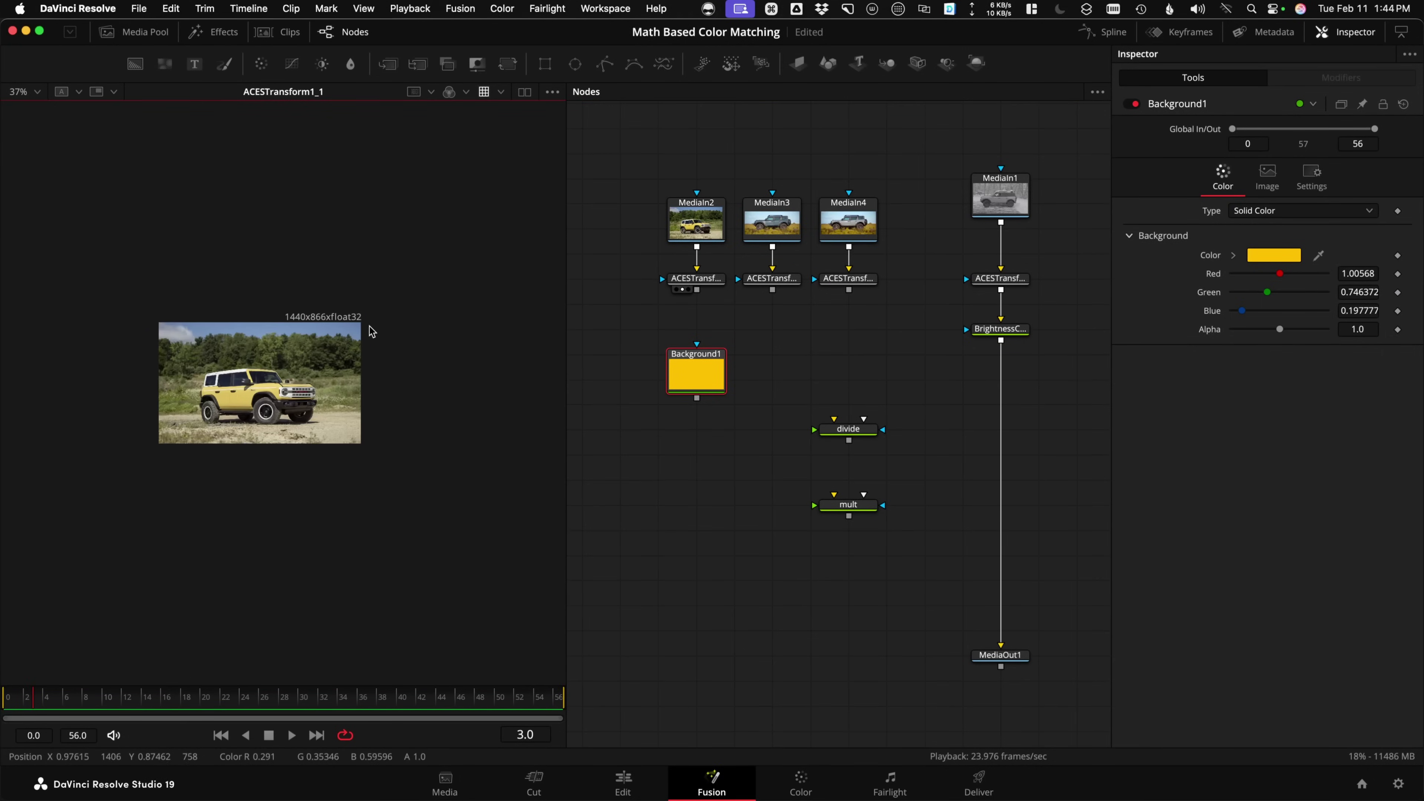
pyautogui.scroll(4, 365, 327)
pyautogui.scroll(4, 280, 296)
pyautogui.moveTo(280, 299); pyautogui.dragTo(316, 291)
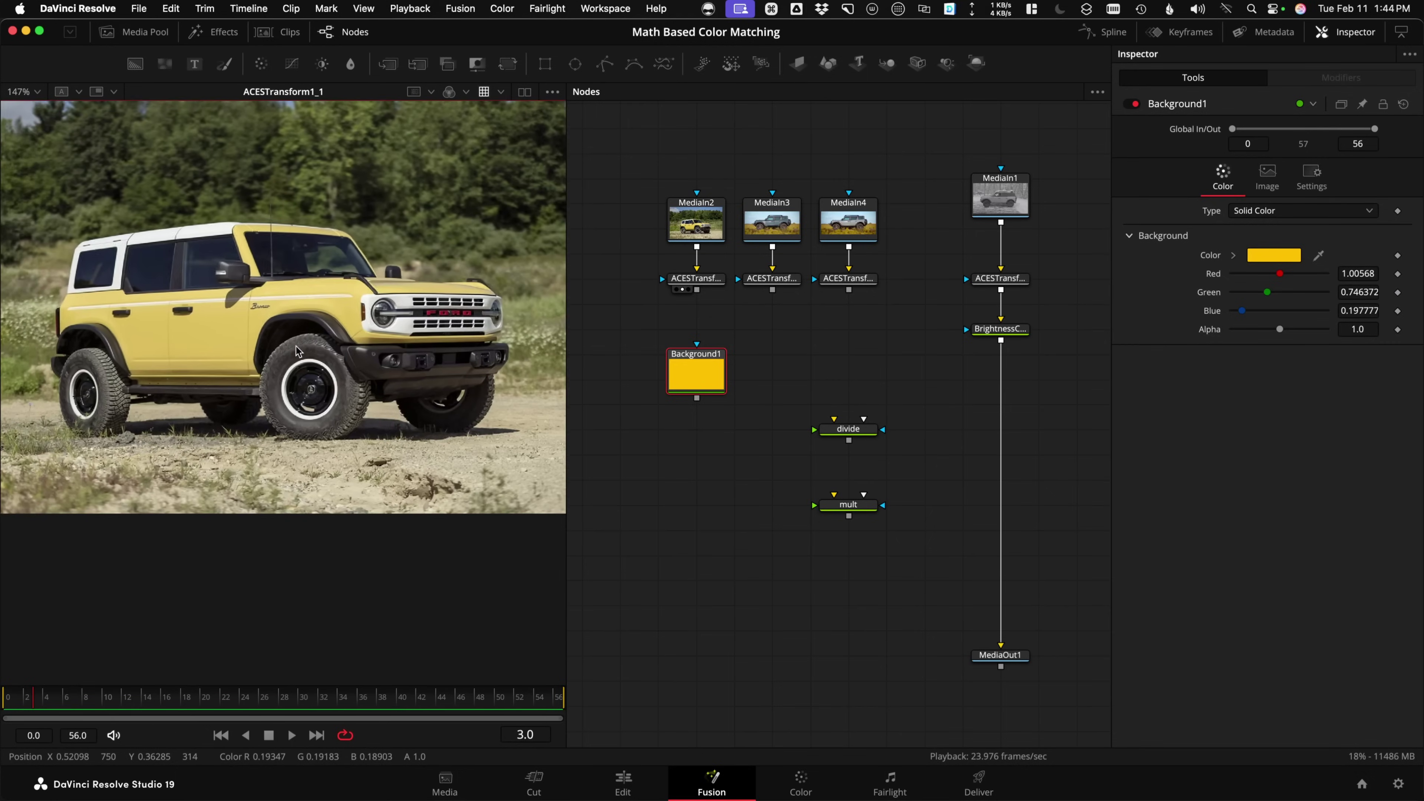
pyautogui.scroll(-3, 318, 342)
# Paste a copy of the yellow Background under MediaIn3's ACES Transform, sample the blue-gray car's door colour into it, and view the swatch.
pyautogui.click(752, 290)
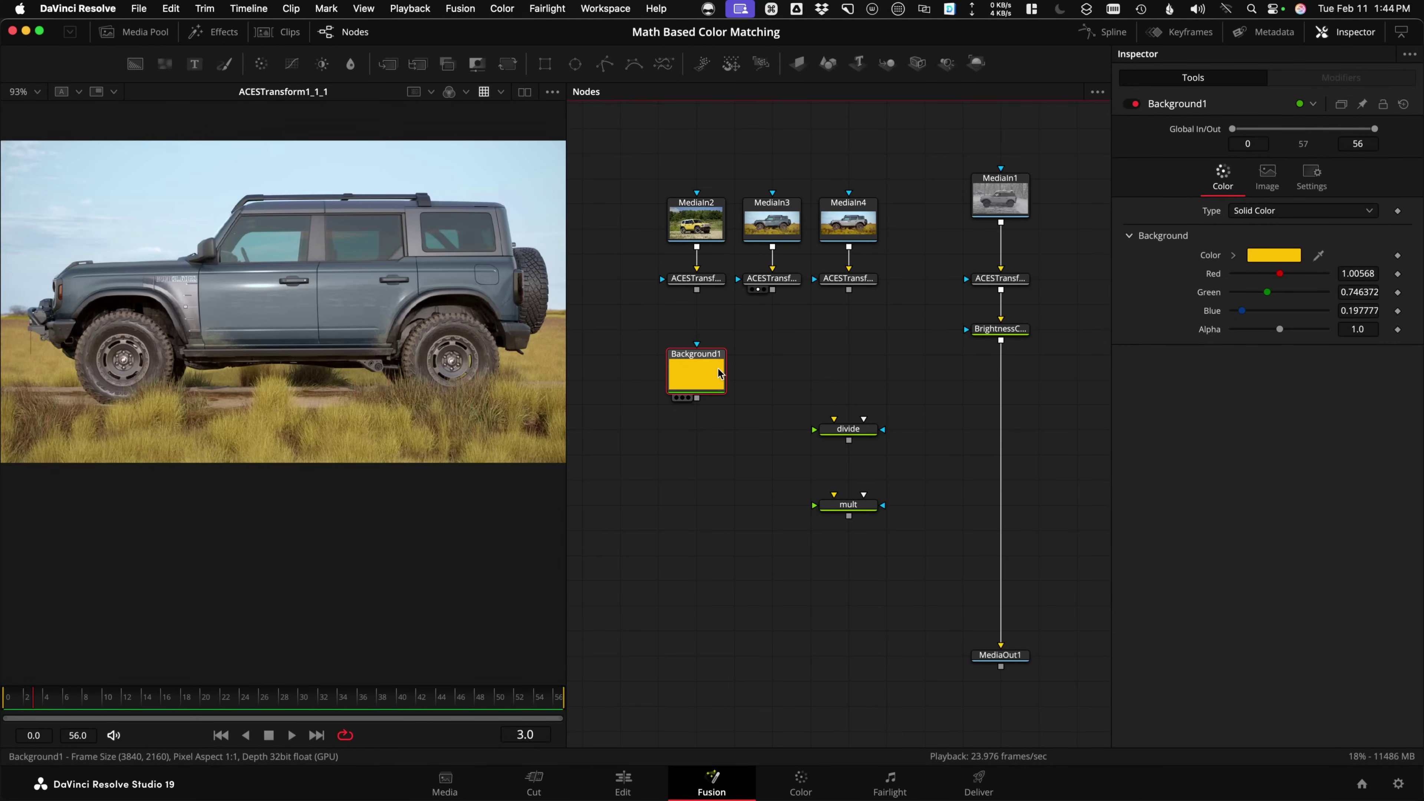
pyautogui.press('super+c')
pyautogui.press('super+v')
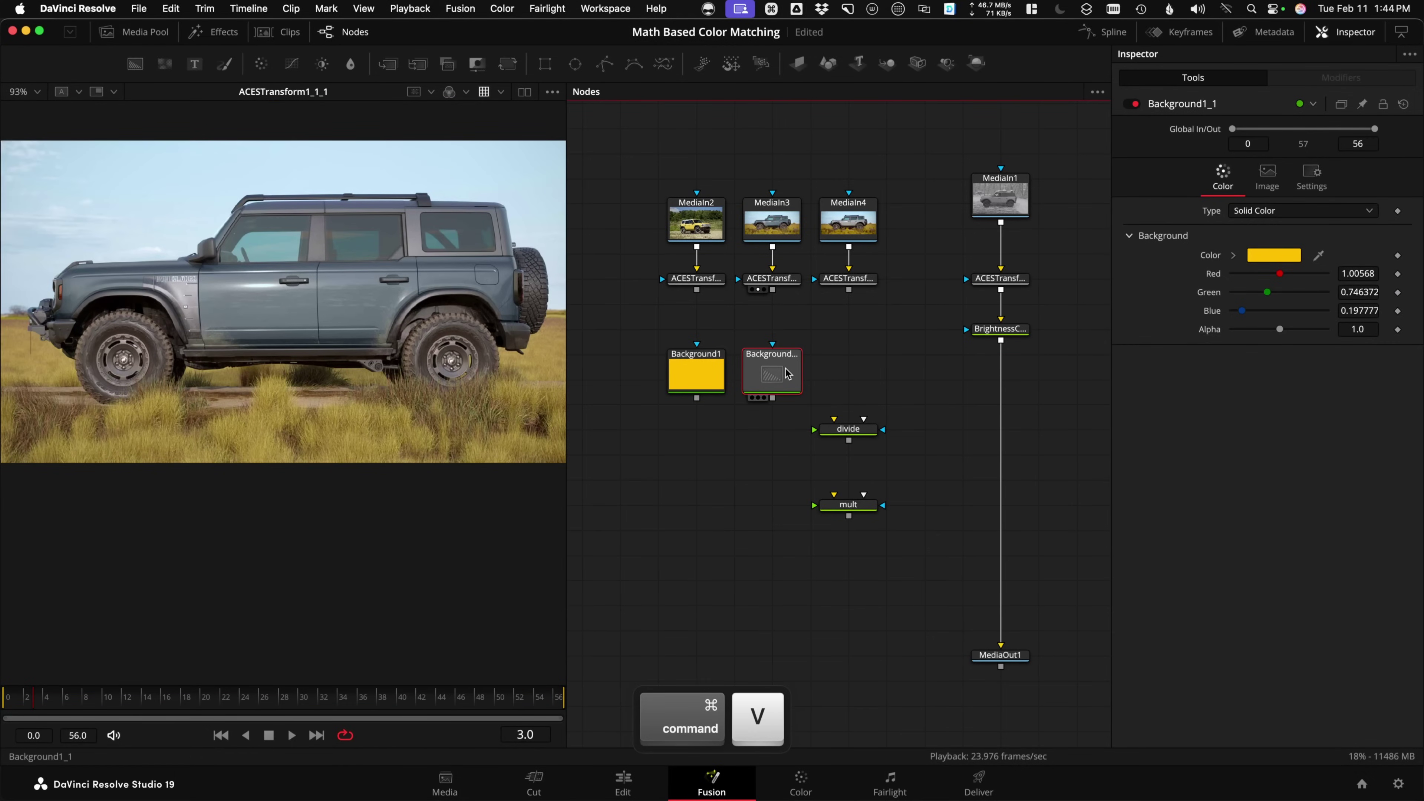
pyautogui.moveTo(521, 388); pyautogui.dragTo(489, 452)
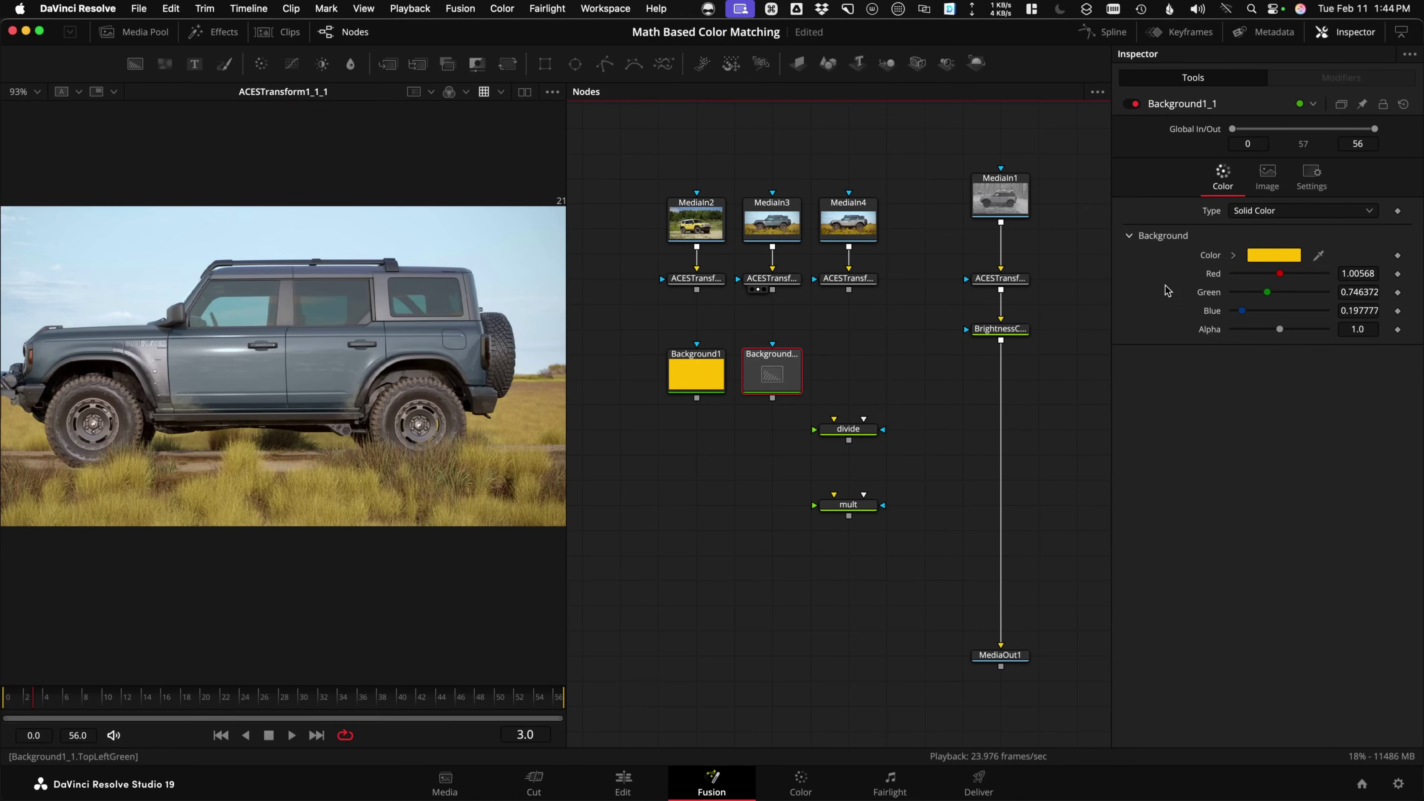
pyautogui.moveTo(1315, 256); pyautogui.dragTo(222, 371)
pyautogui.moveTo(767, 372); pyautogui.dragTo(361, 285)
# Paste a copy of the blue-gray Background under MediaIn4's ACES Transform, sample the light gray car's door colour into it, and view the swatch.
pyautogui.click(855, 337)
pyautogui.click(794, 387)
pyautogui.press('super+c')
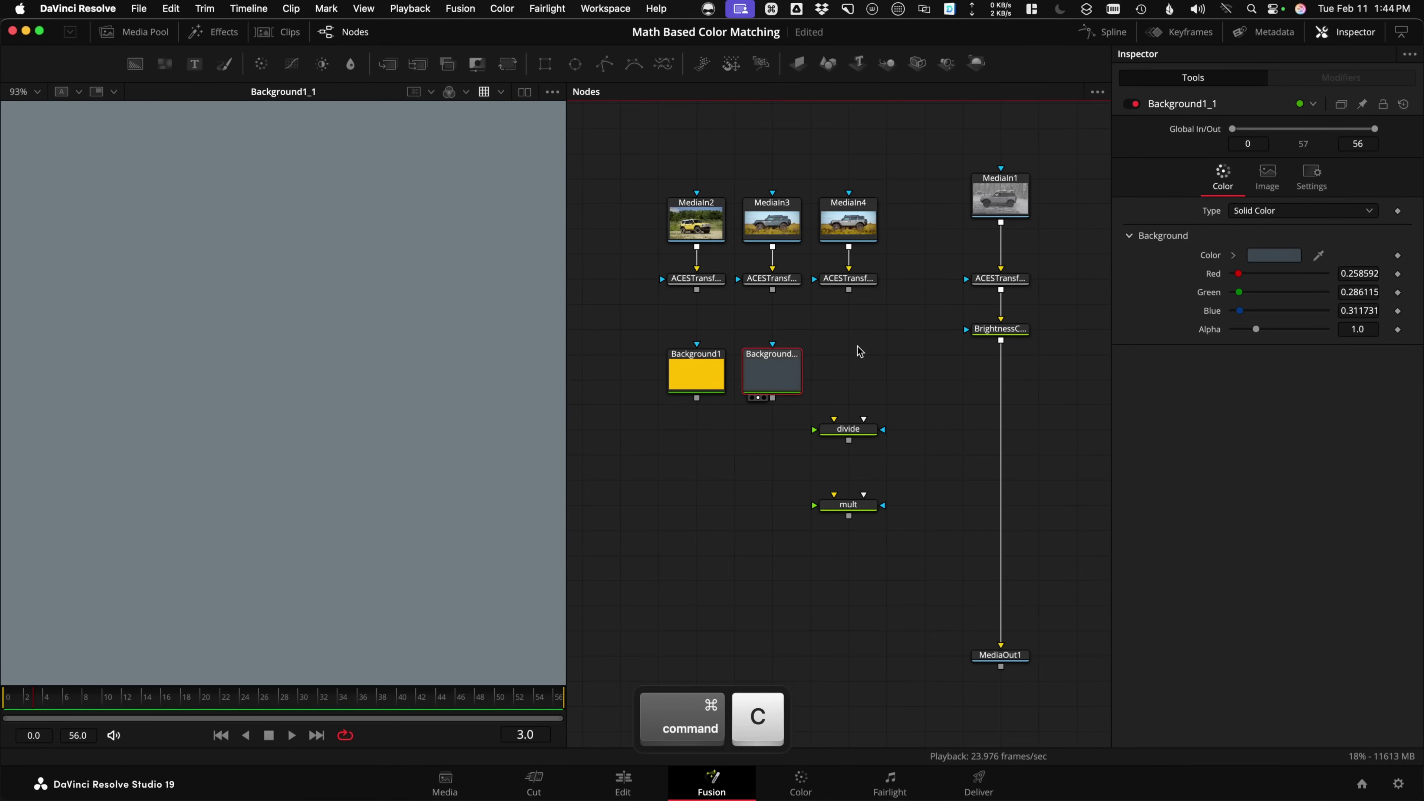
pyautogui.press('super+v')
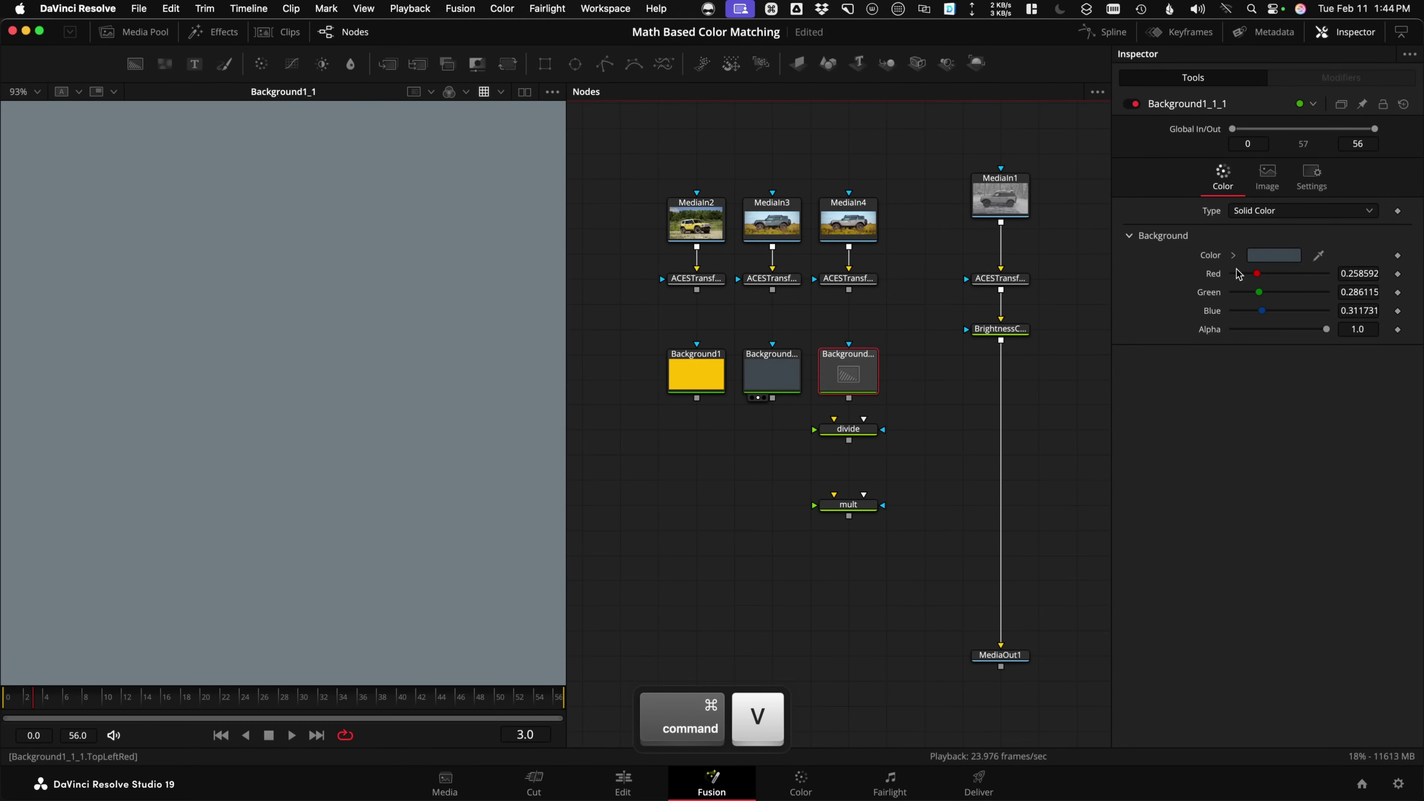
pyautogui.moveTo(852, 281); pyautogui.dragTo(273, 241)
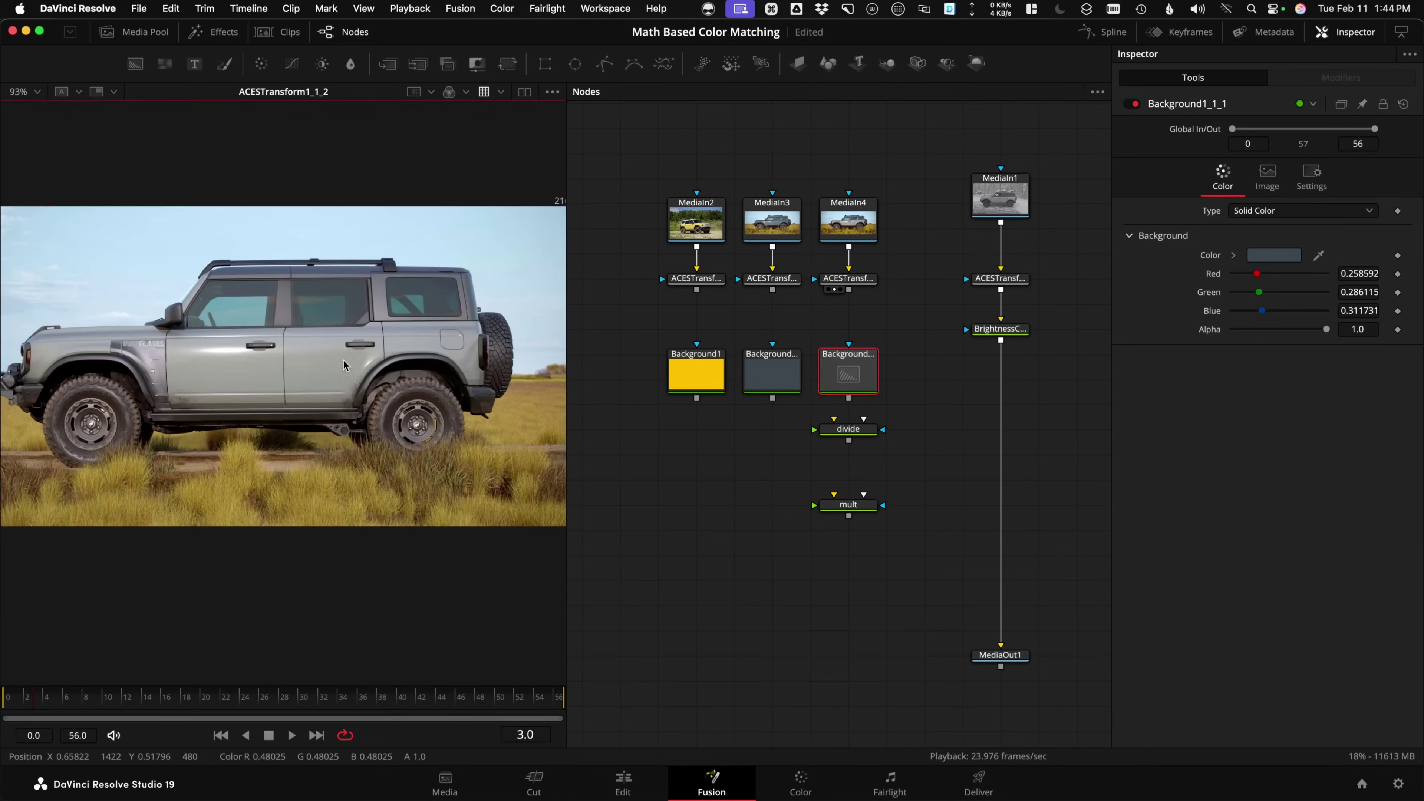
pyautogui.scroll(4, 281, 342)
pyautogui.scroll(2, 281, 342)
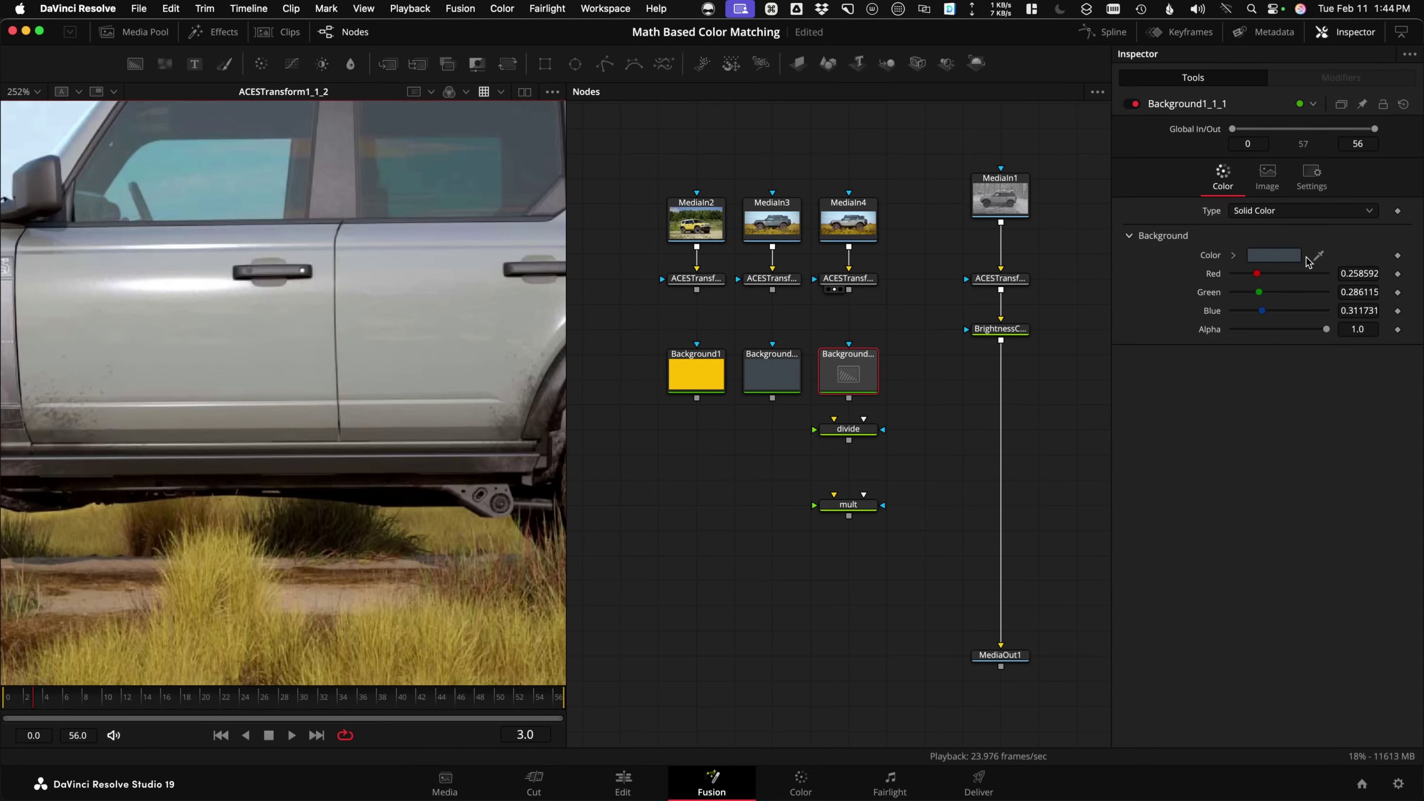
pyautogui.moveTo(1317, 256); pyautogui.dragTo(225, 347)
pyautogui.press('1')
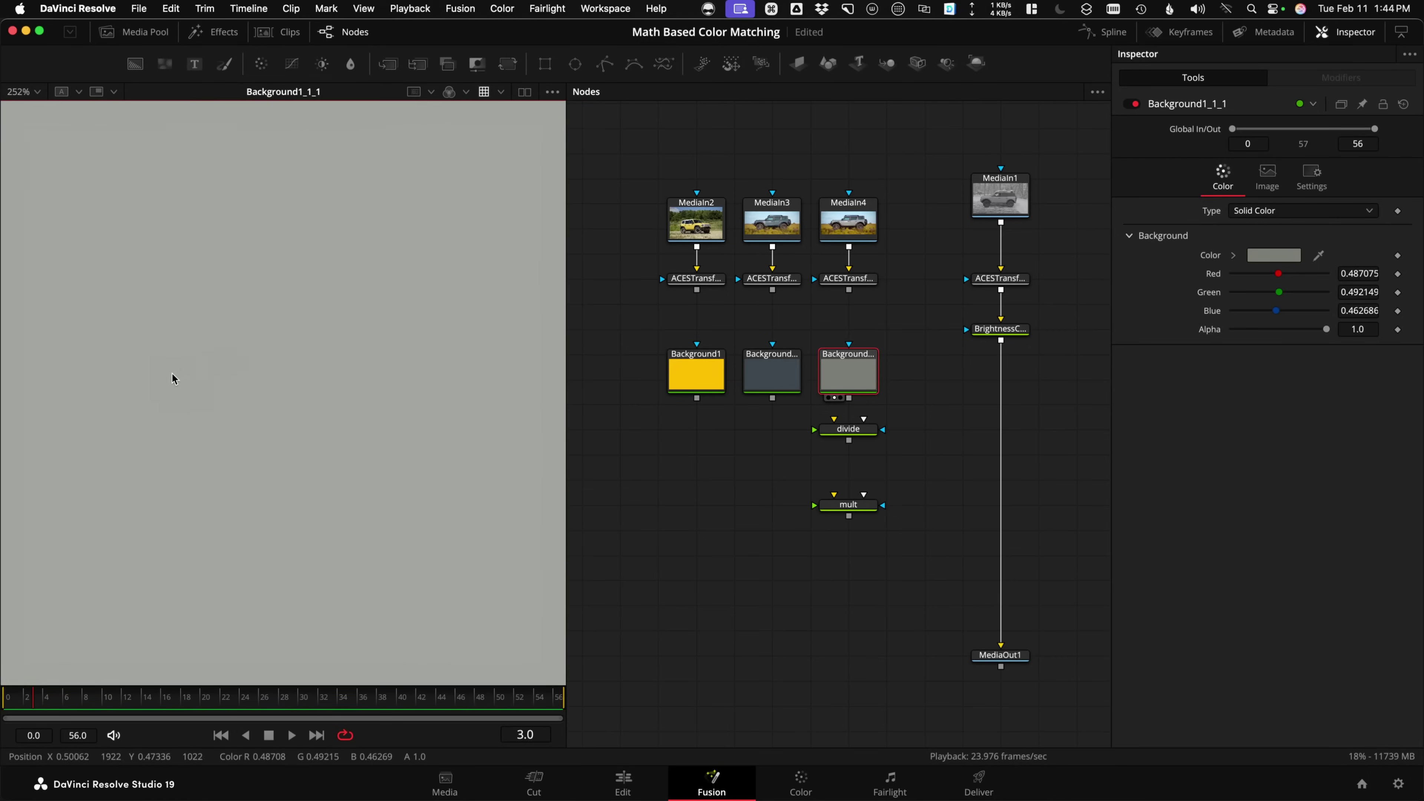
pyautogui.scroll(-6, 336, 359)
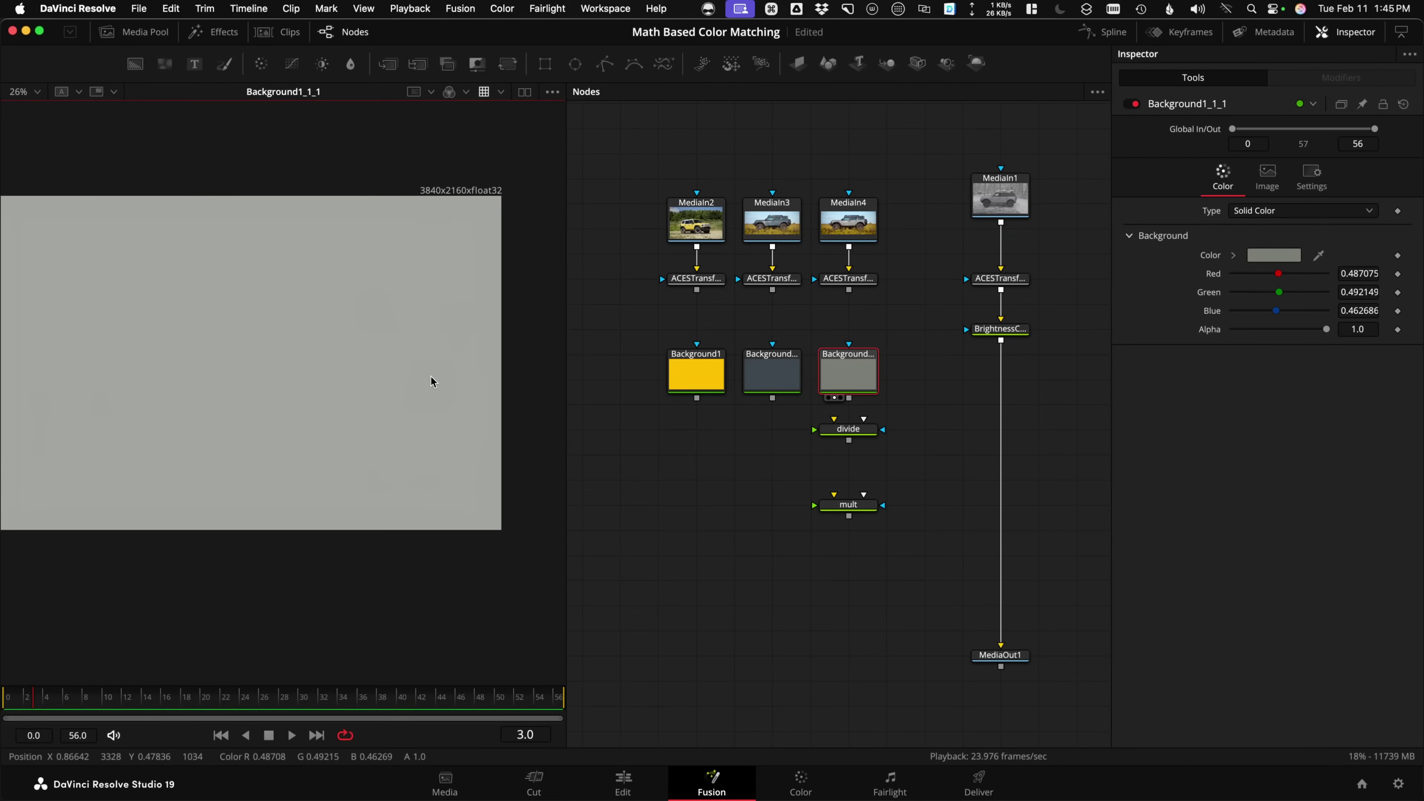
# Move the mult and divide nodes further down to make room beneath the three Background nodes.
pyautogui.moveTo(847, 430); pyautogui.dragTo(848, 455)
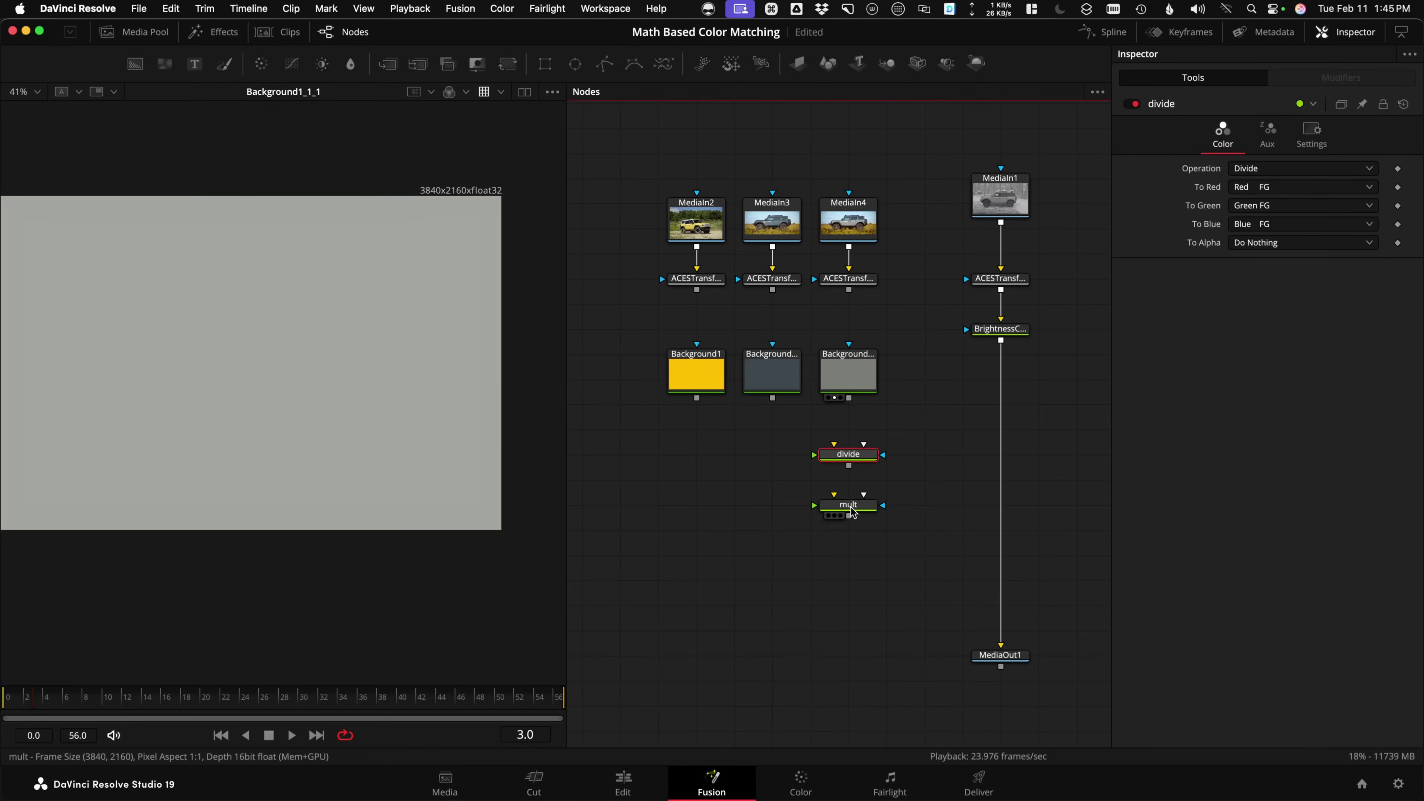
pyautogui.moveTo(850, 511); pyautogui.dragTo(851, 586)
pyautogui.moveTo(848, 454); pyautogui.dragTo(848, 504)
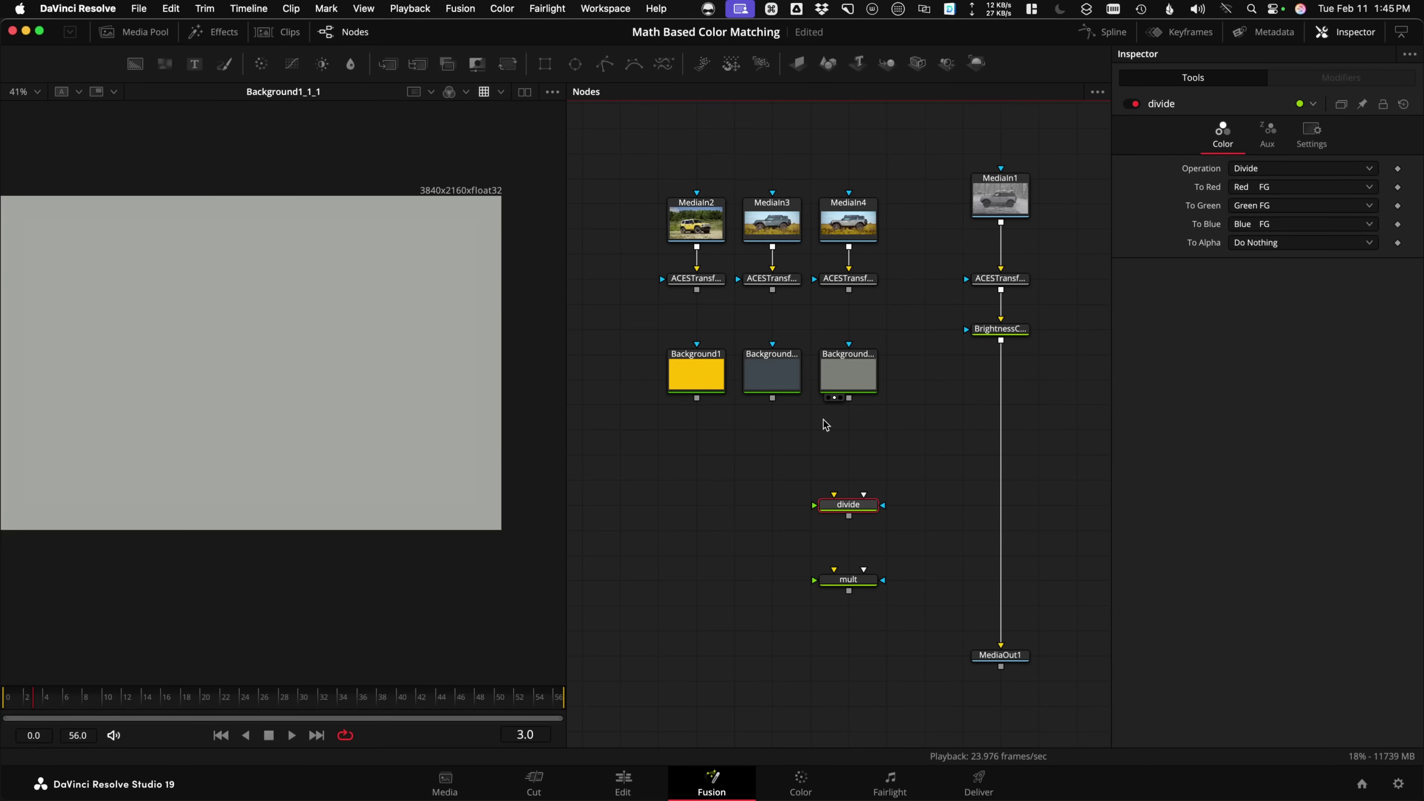
# Paste another copy of the yellow Background in the empty area beside the divide node.
pyautogui.click(696, 373)
pyautogui.press('cmd+c')
pyautogui.press('cmd+v')
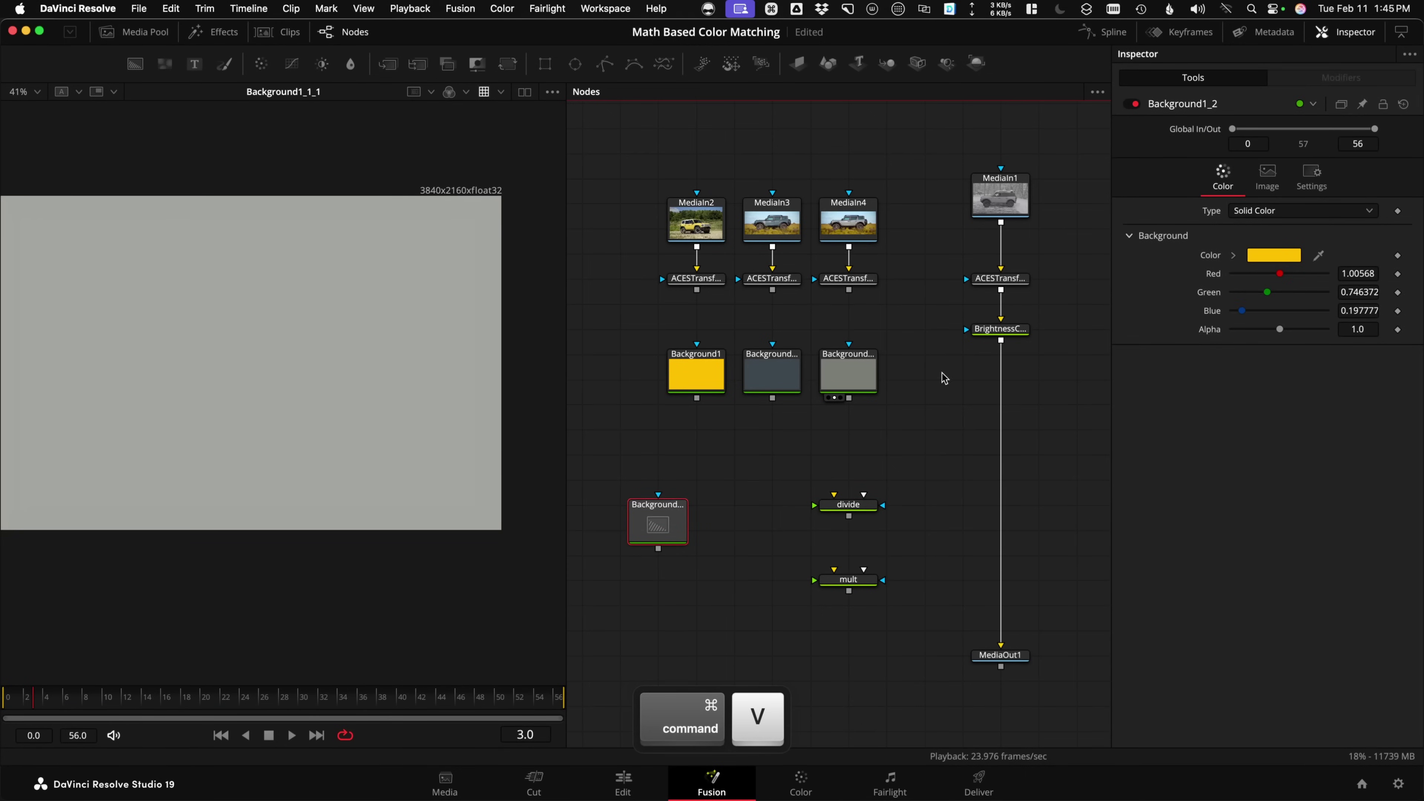
# View the snow footage's Brightness / Contrast output and lower that node between its ACES Transform and MediaOut1.
pyautogui.moveTo(1001, 329); pyautogui.dragTo(314, 365)
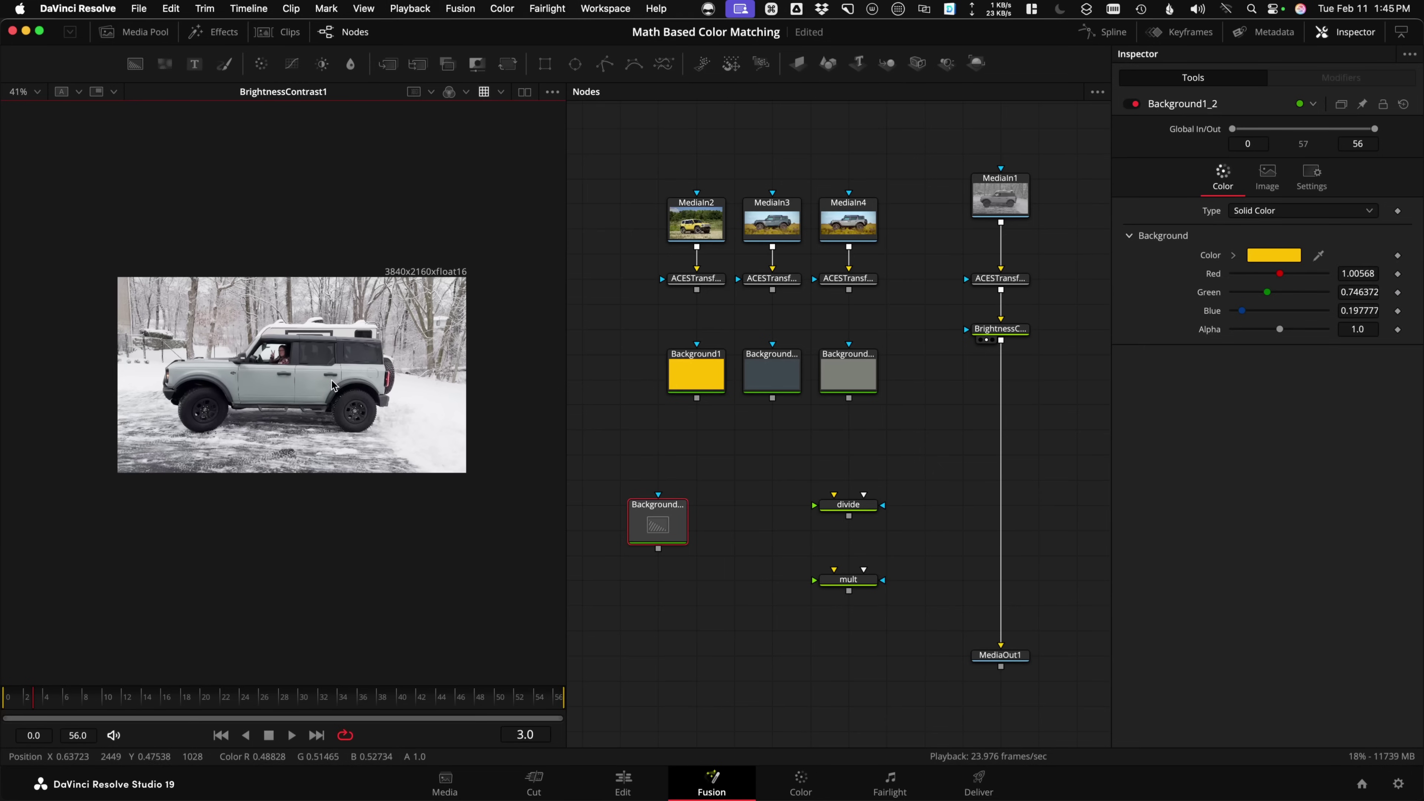
pyautogui.scroll(5, 334, 385)
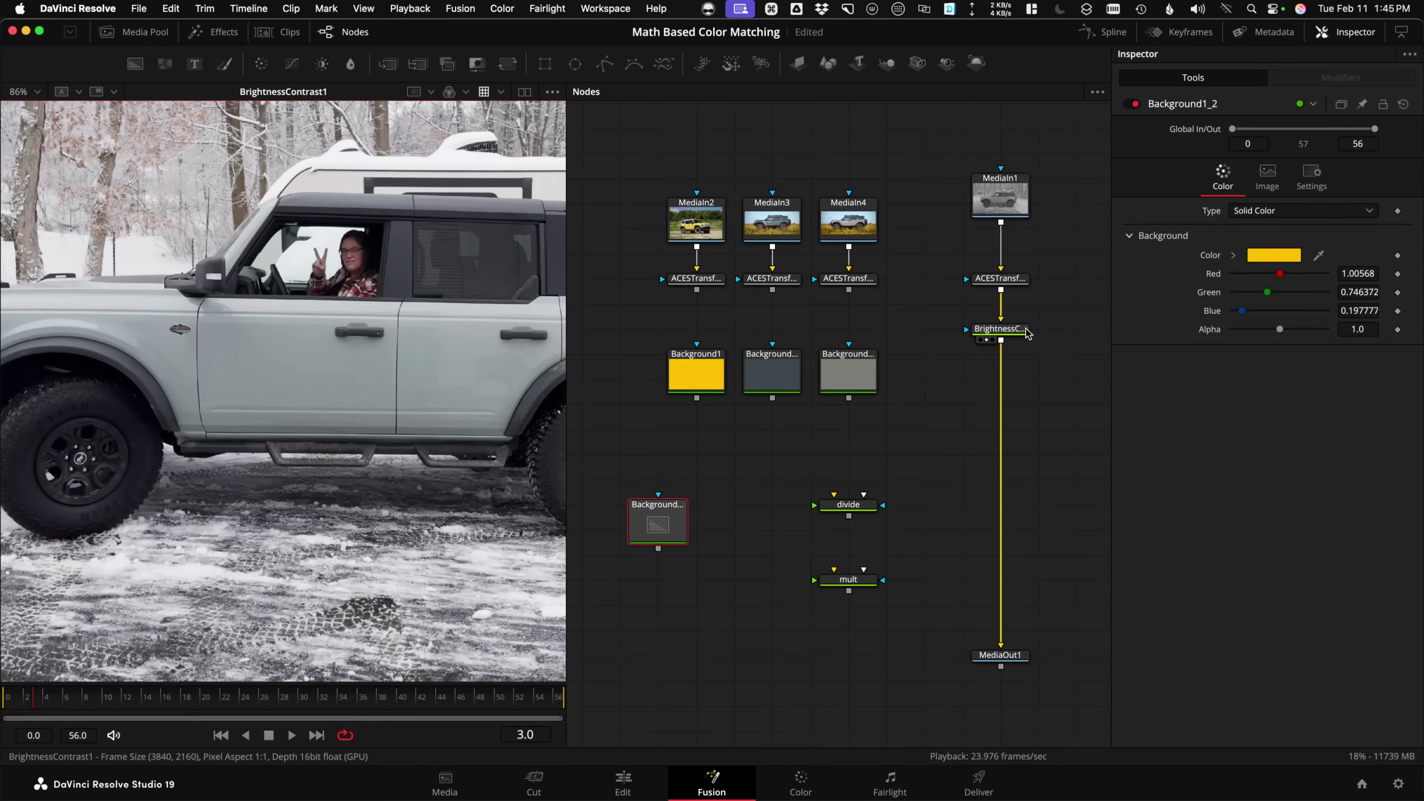
pyautogui.moveTo(1027, 332); pyautogui.dragTo(1018, 406)
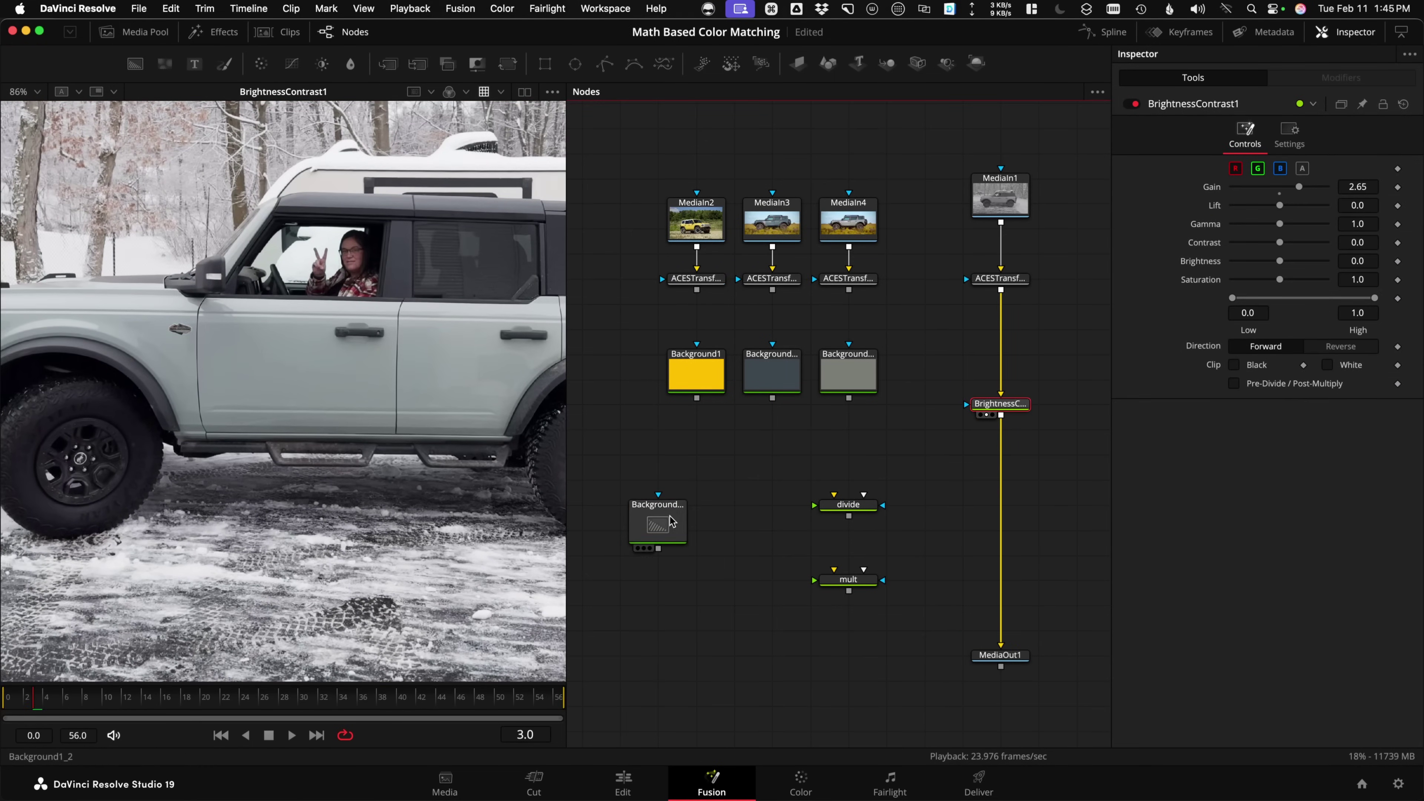
# Raise the new Background beside divide slightly, sample the snow footage car's door colour into it, and view the swatch.
pyautogui.moveTo(657, 524); pyautogui.dragTo(658, 499)
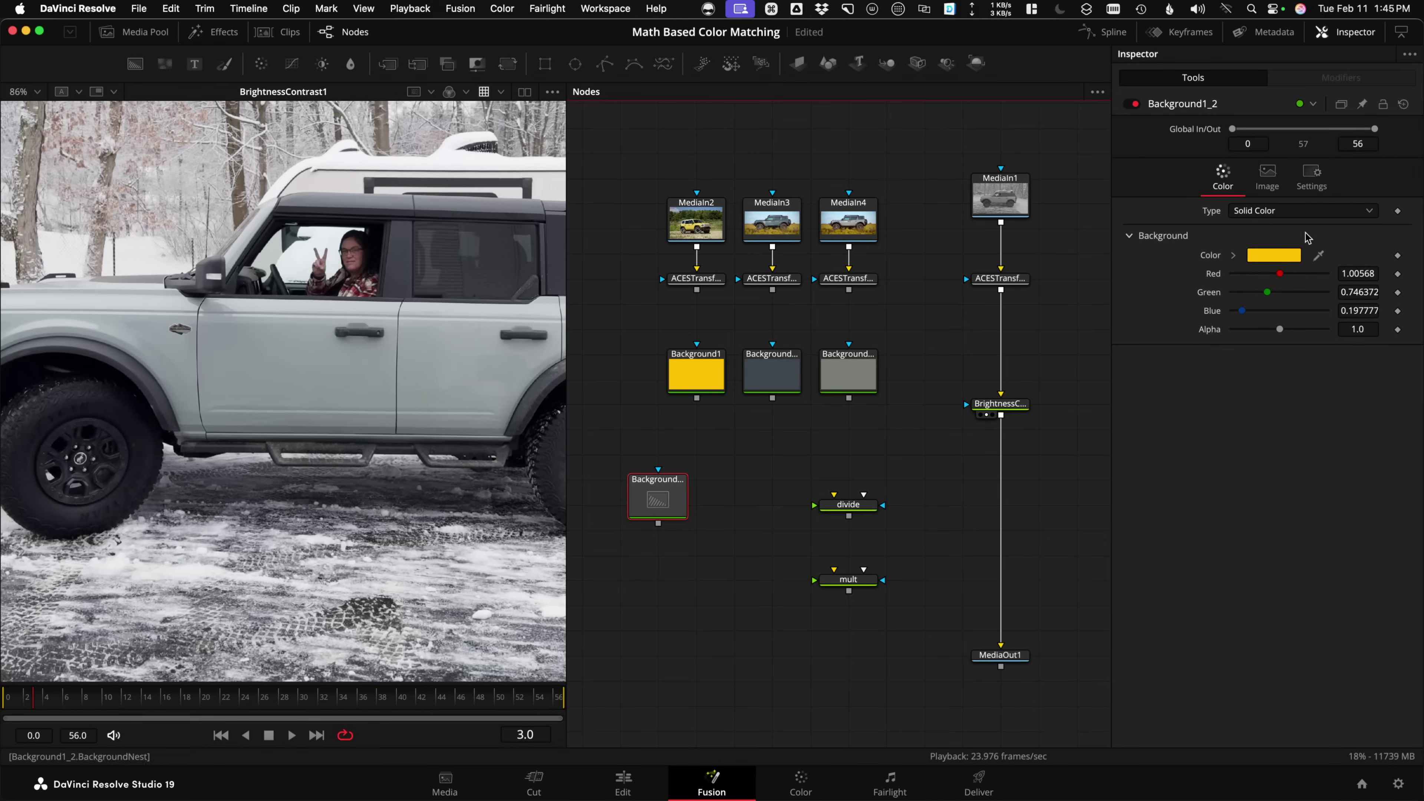
pyautogui.moveTo(1318, 257); pyautogui.dragTo(322, 357)
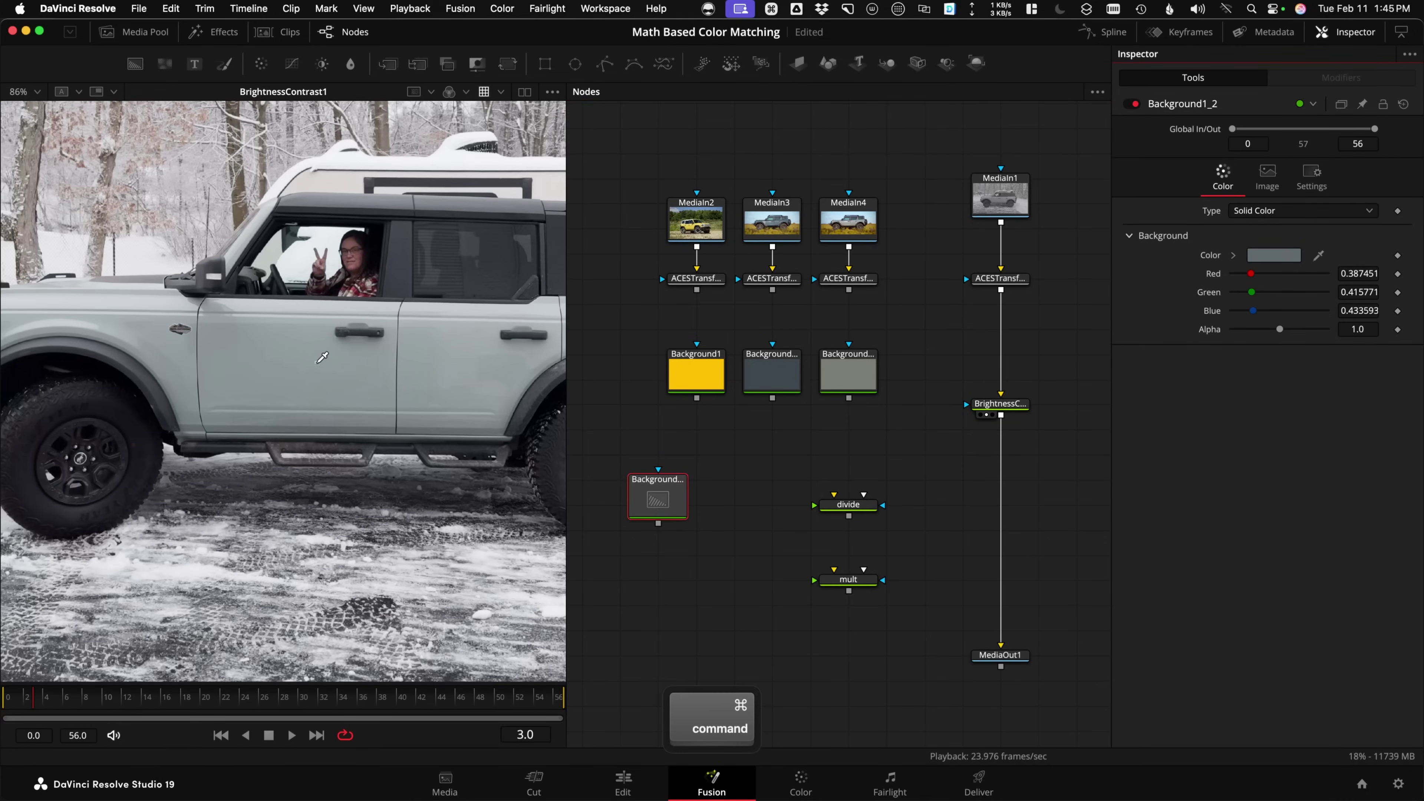
pyautogui.moveTo(653, 494); pyautogui.dragTo(327, 381)
pyautogui.scroll(-7, 414, 424)
pyautogui.scroll(3, 328, 384)
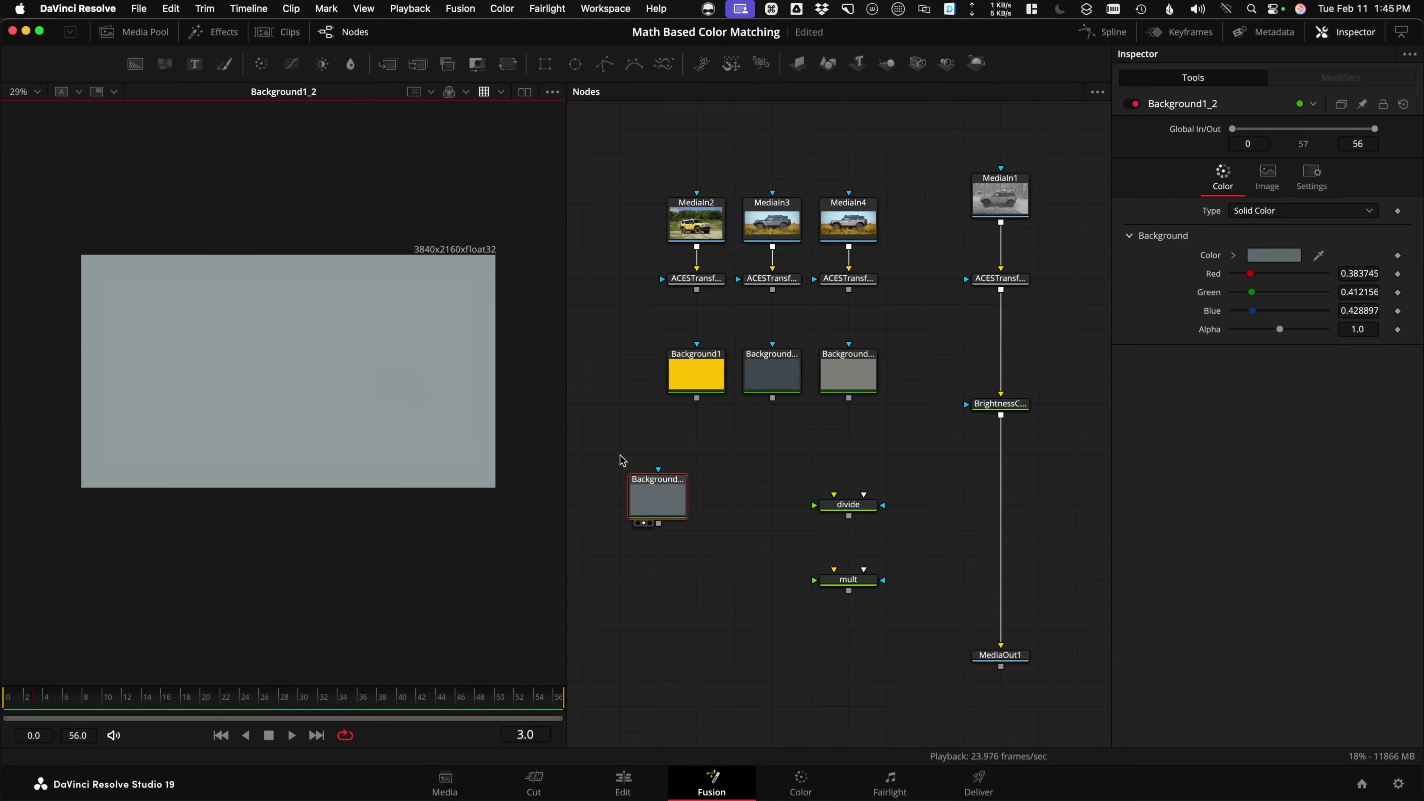
# View the yellow Background swatch and connect its output to the divide node's background input.
pyautogui.scroll(-3, 841, 449)
pyautogui.hscroll(2, 841, 448)
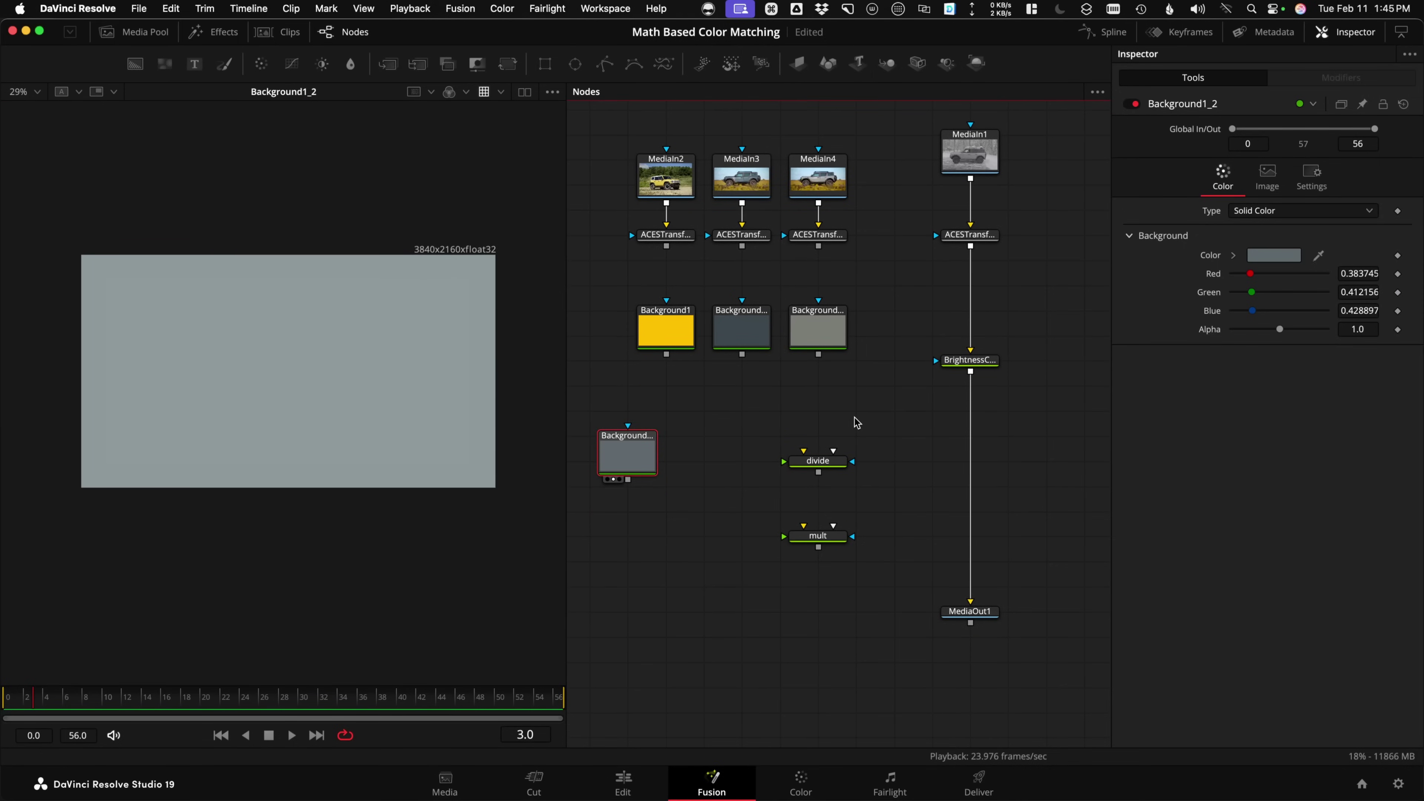
pyautogui.press('1')
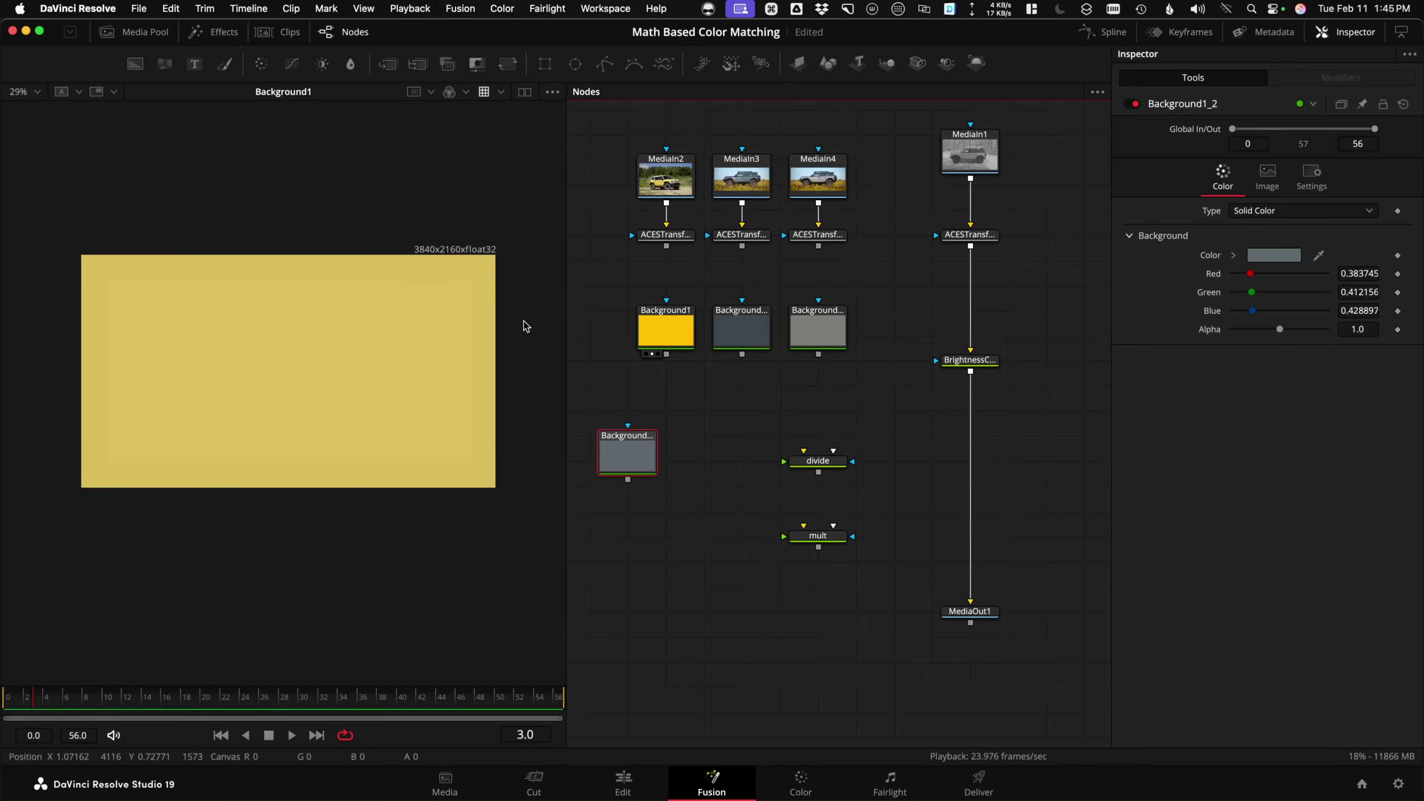
pyautogui.moveTo(665, 354); pyautogui.dragTo(808, 461)
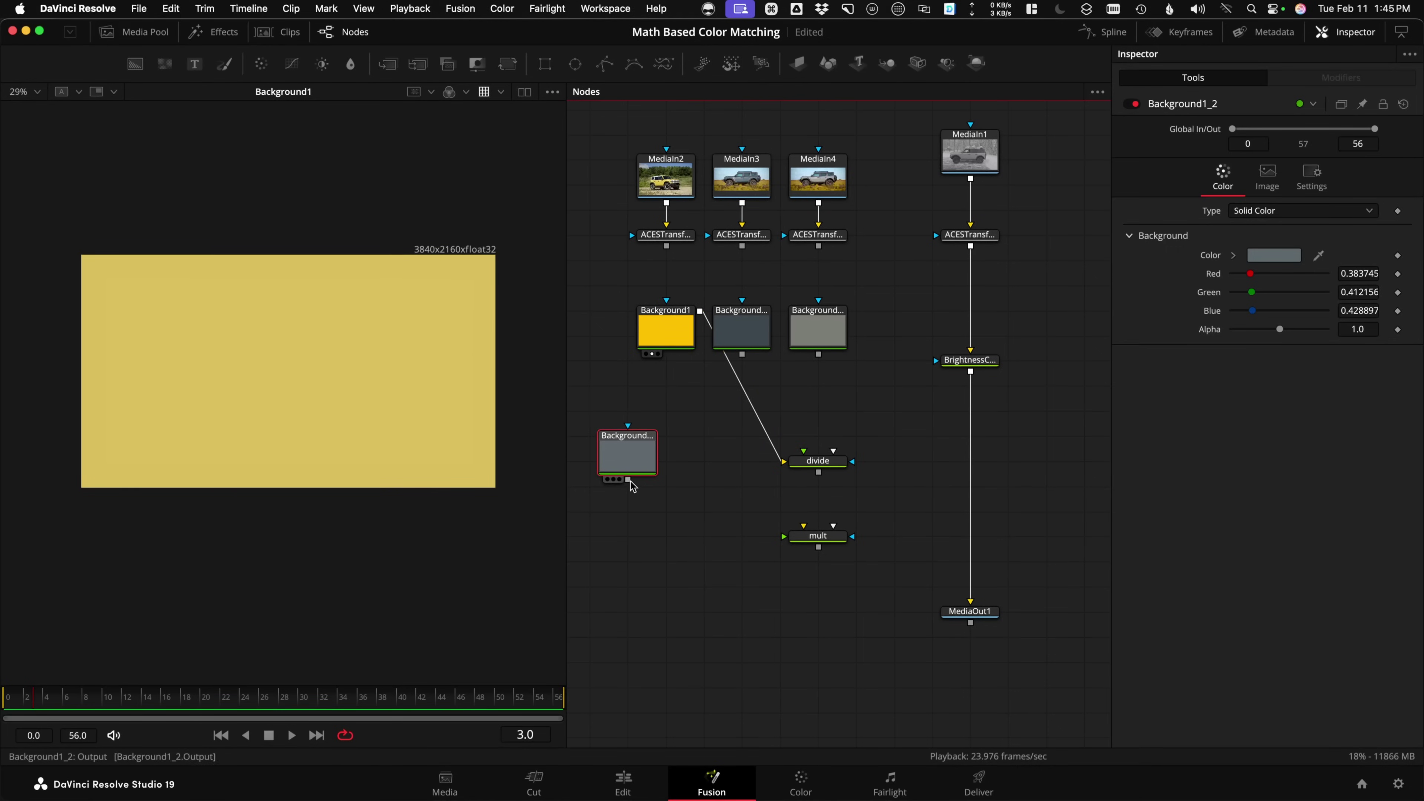
# Connect the grey Background sampled from the snow footage to divide's foreground input and line it up with the yellow Background beside divide.
pyautogui.moveTo(628, 480); pyautogui.dragTo(797, 463)
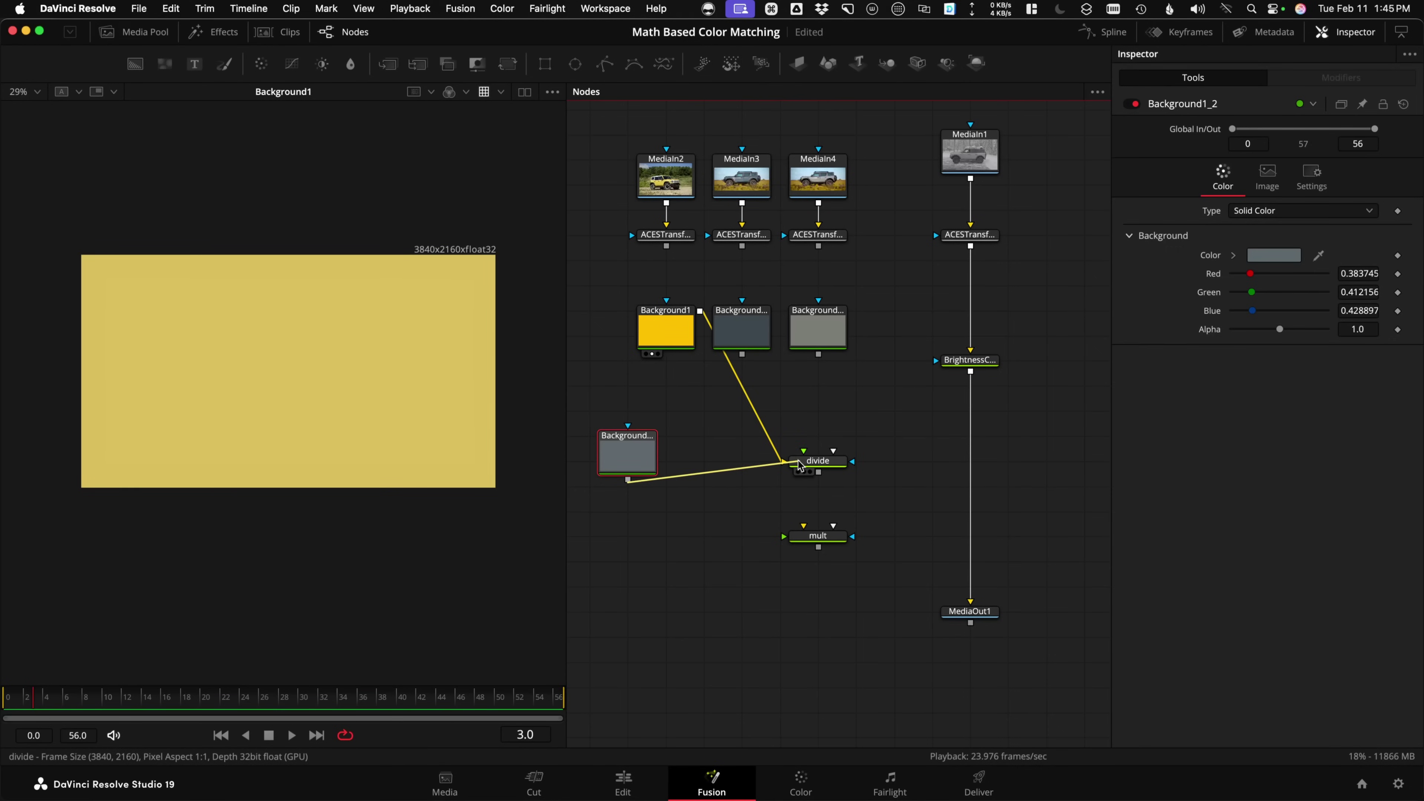
pyautogui.moveTo(627, 453); pyautogui.dragTo(627, 478)
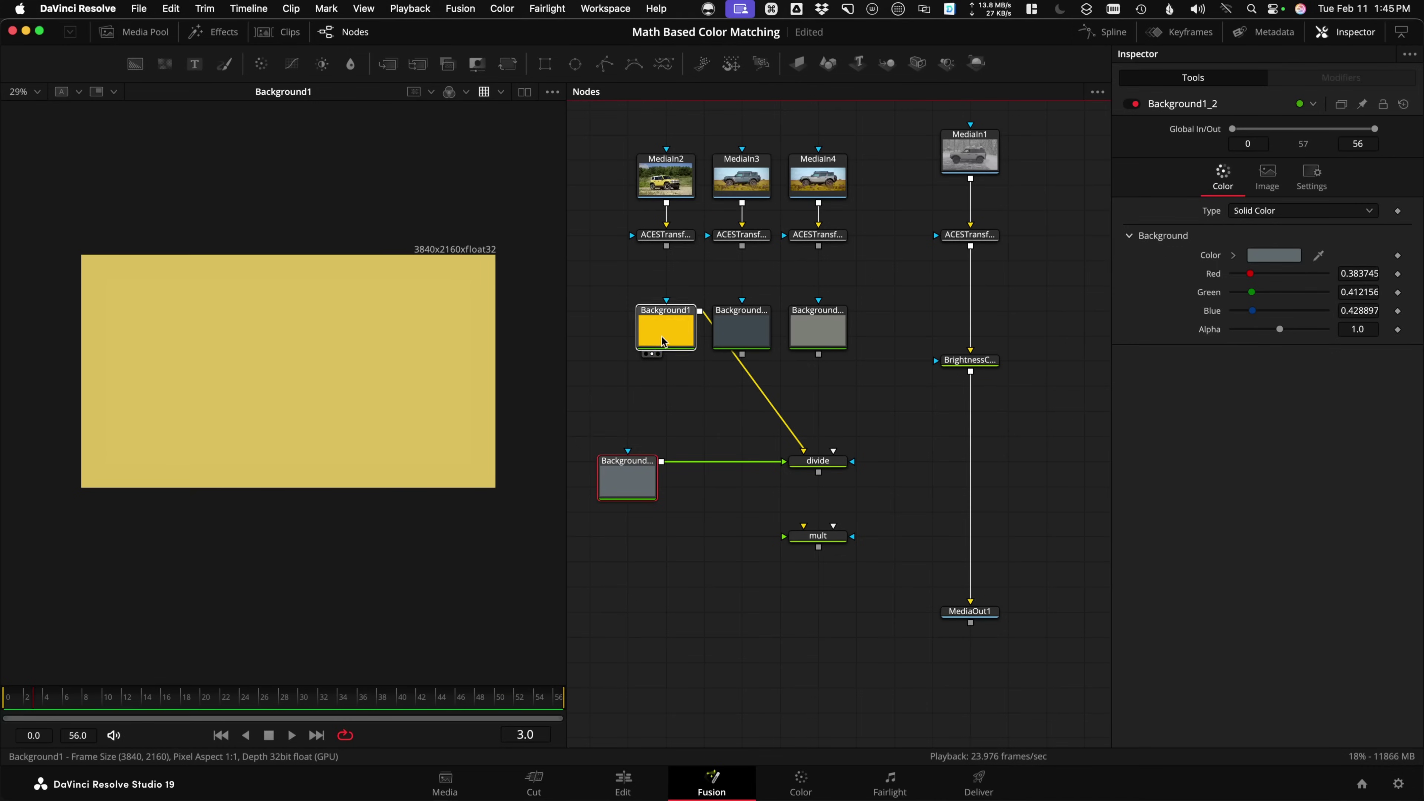
pyautogui.moveTo(662, 340); pyautogui.dragTo(623, 366)
# Rename the grey Background connected to divide's foreground as footage.
pyautogui.click(637, 473)
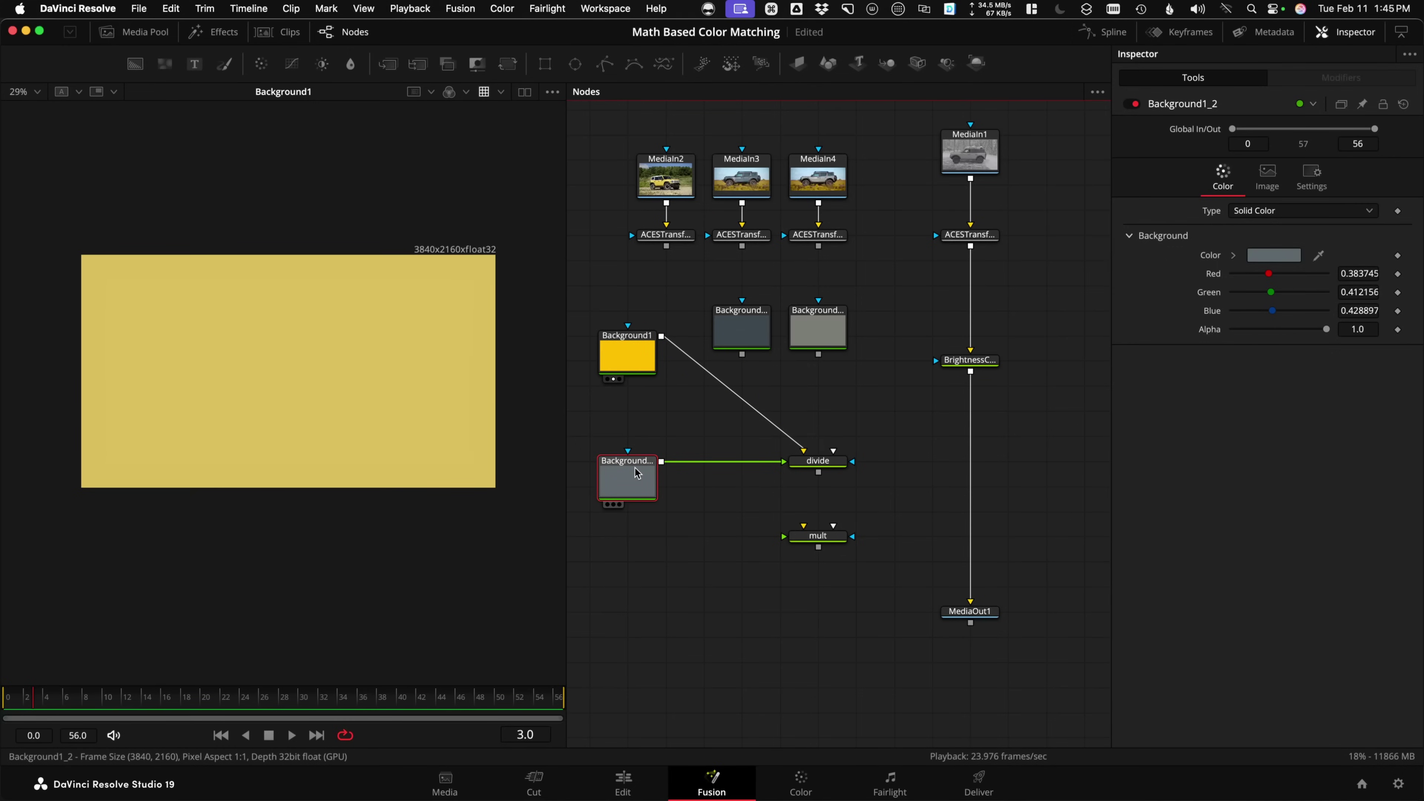
pyautogui.press('F2')
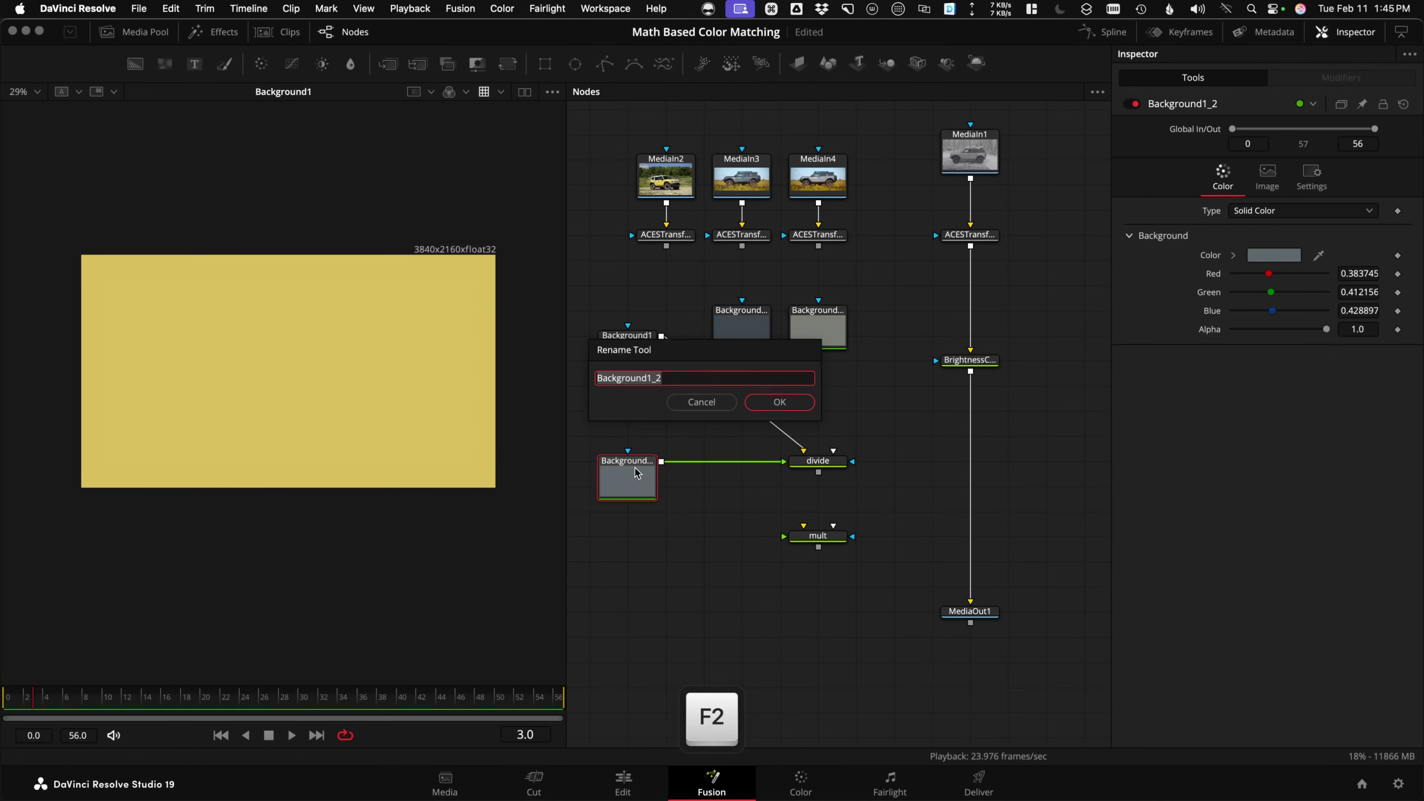
pyautogui.write('footage')
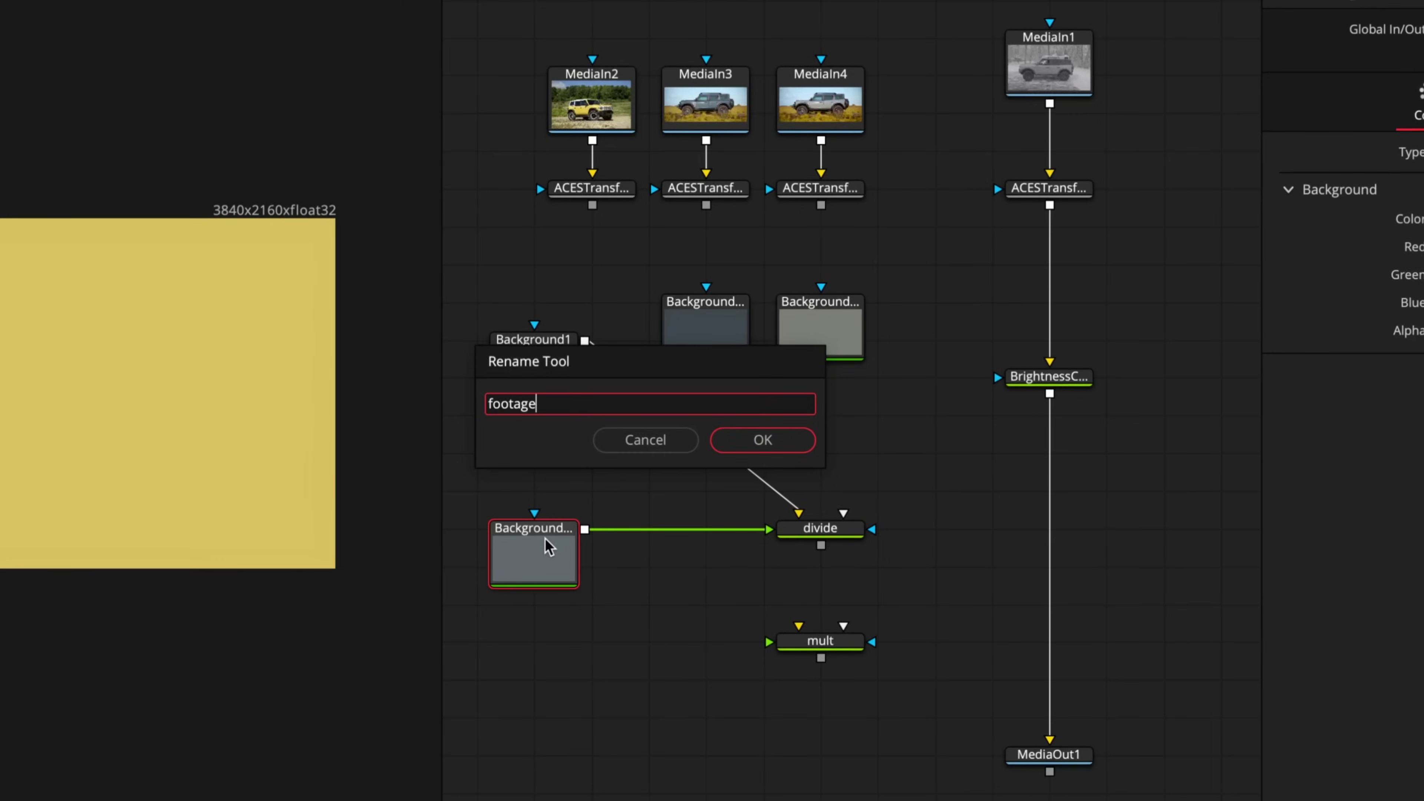
pyautogui.press('Return')
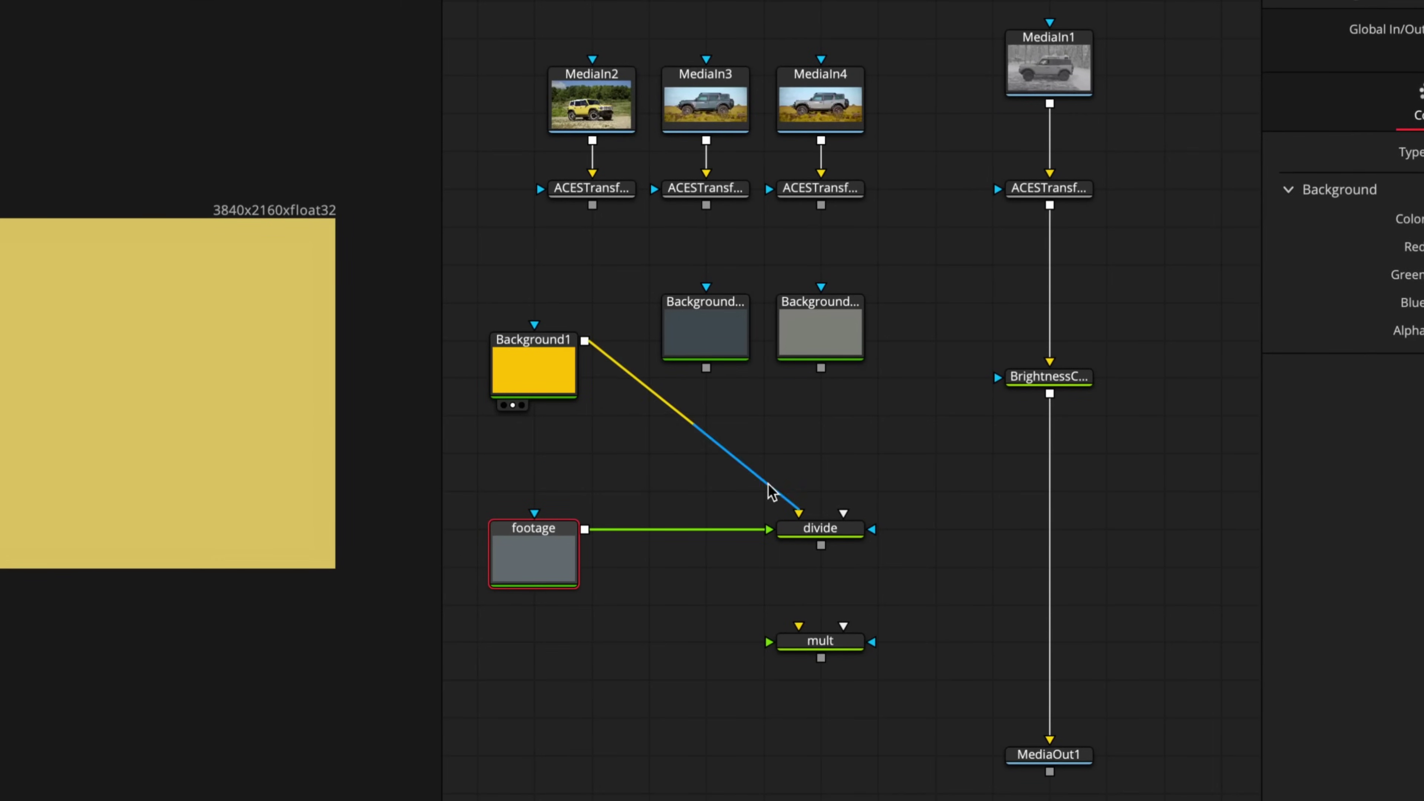
# View the divide output and connect both divide and the footage swatch to the mult node's inputs.
pyautogui.click(799, 545)
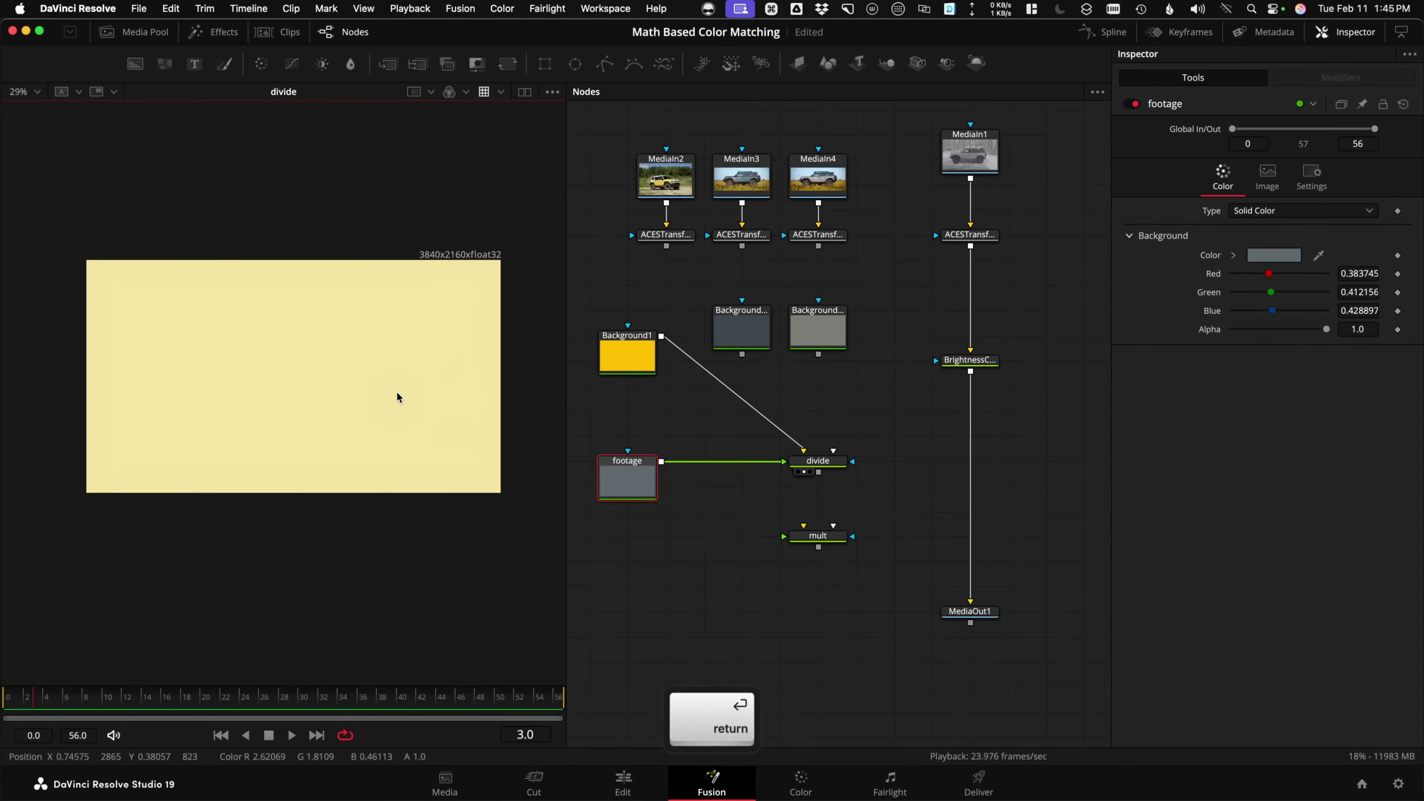
pyautogui.scroll(-2, 392, 392)
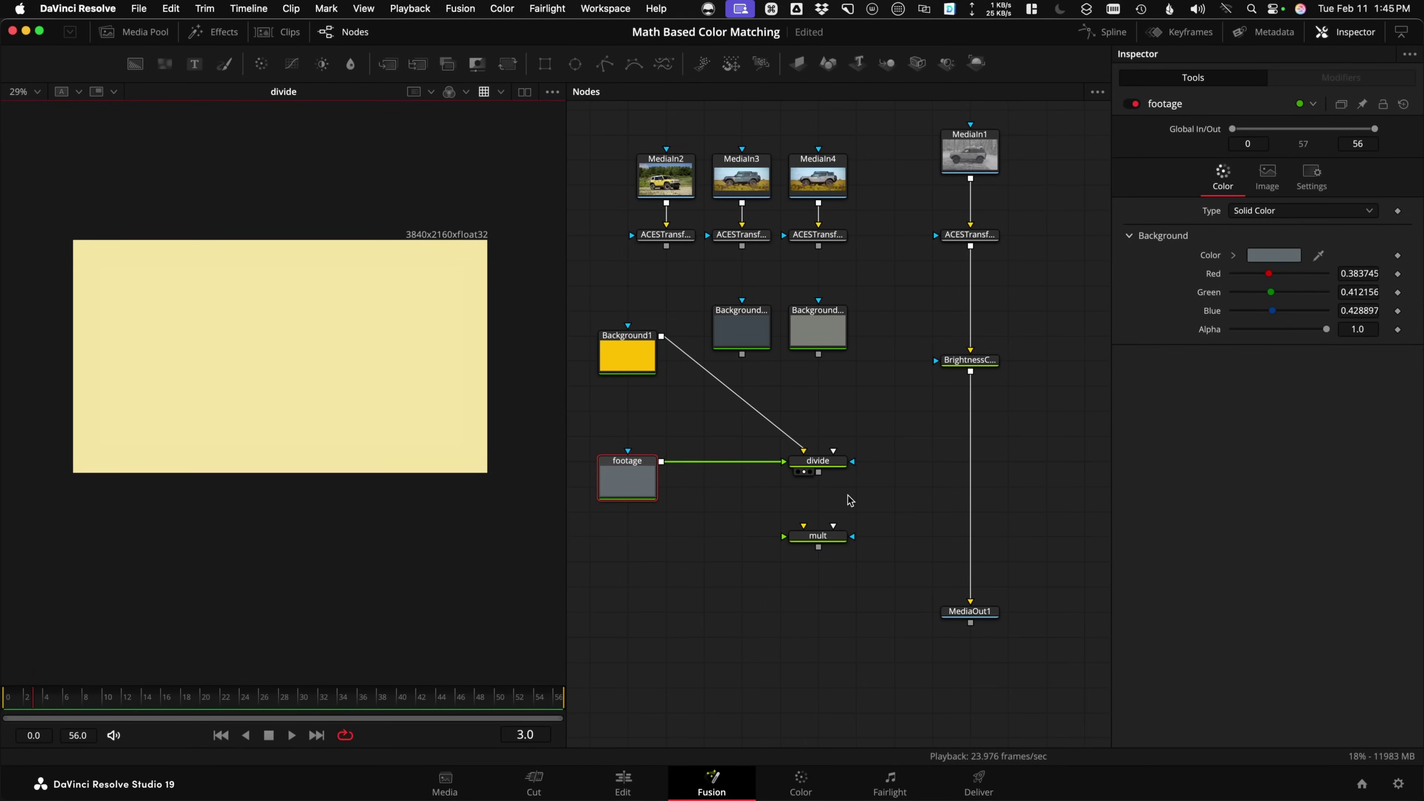
pyautogui.hscroll(2, 850, 501)
pyautogui.moveTo(794, 479); pyautogui.dragTo(810, 533)
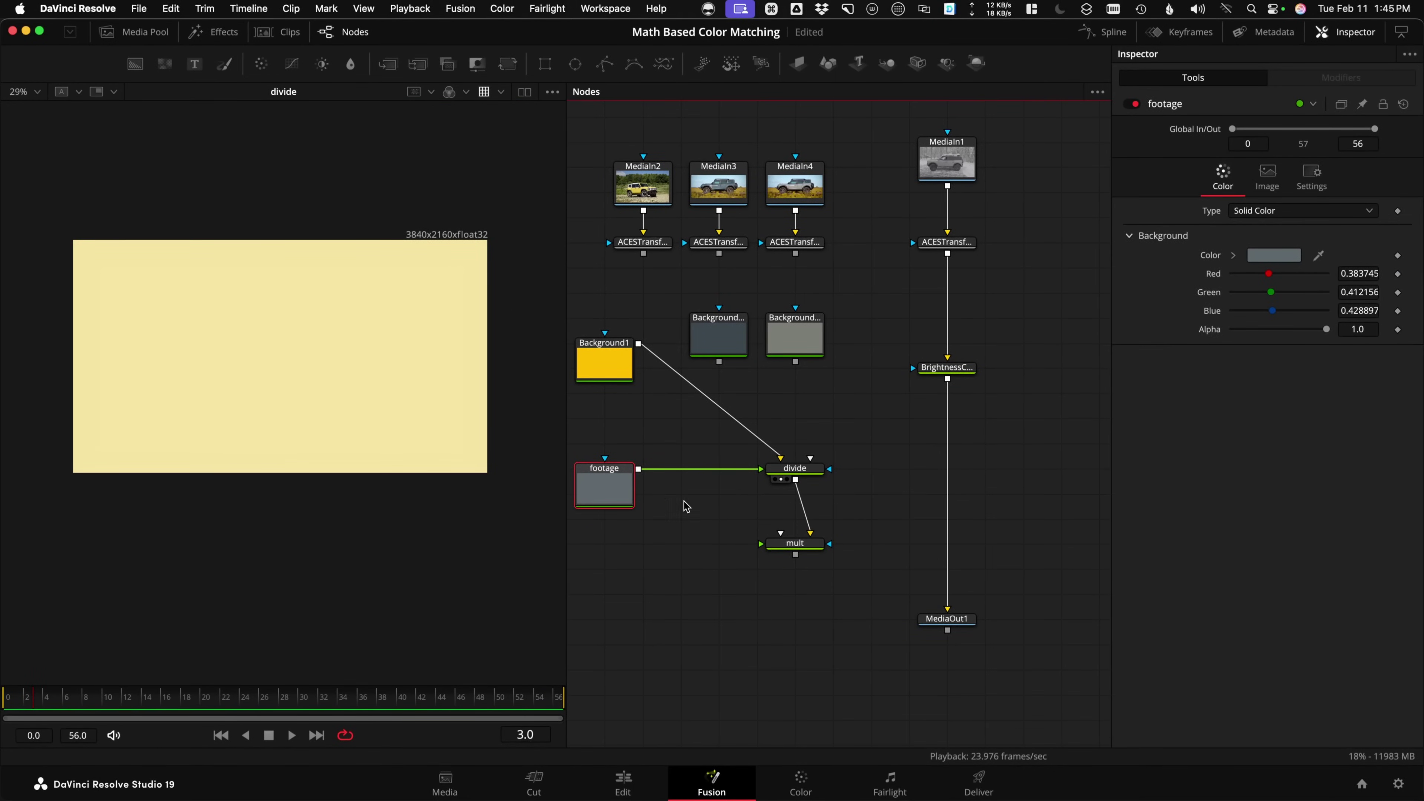
pyautogui.moveTo(673, 495); pyautogui.dragTo(785, 544)
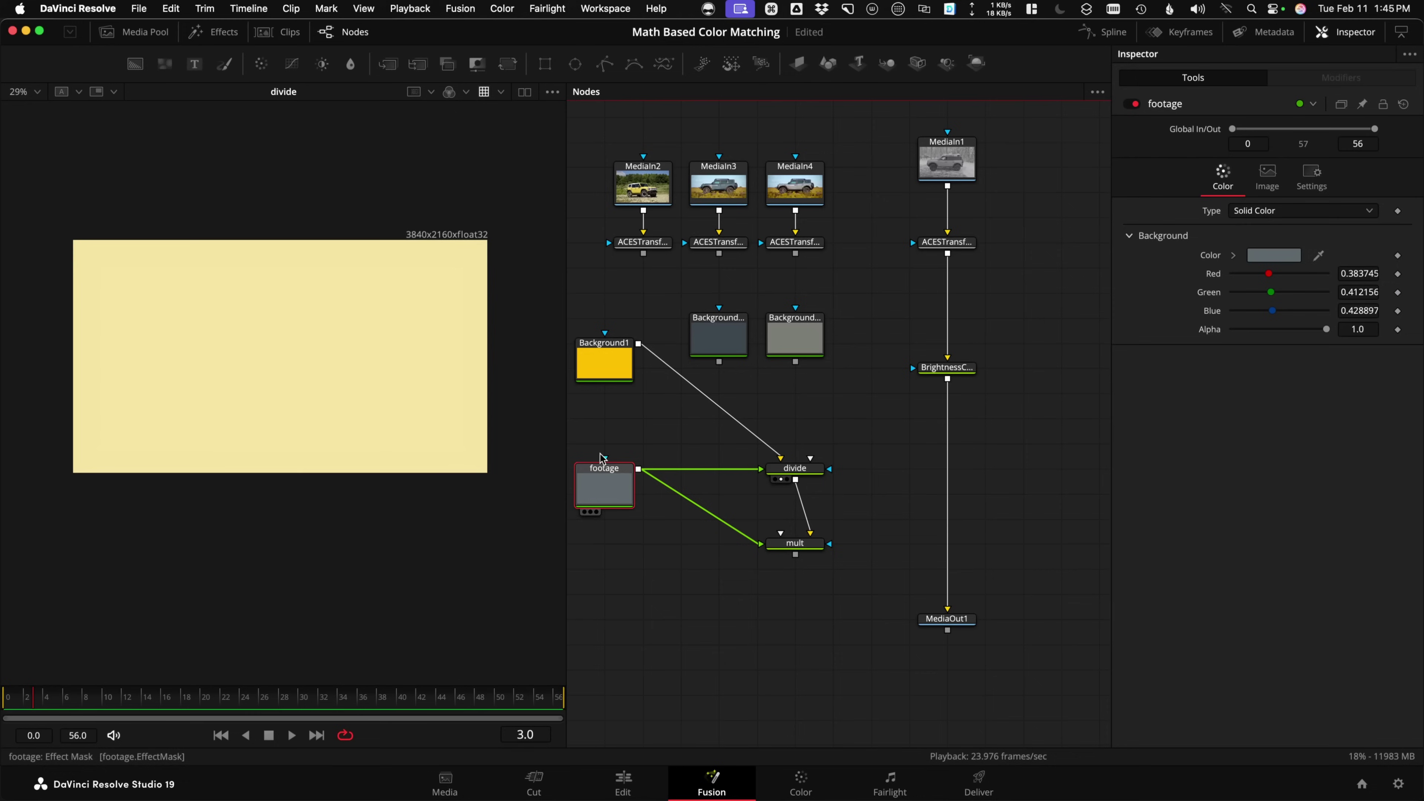
# Disconnect mult from divide and the footage swatch, insert it between BrightnessContrast and MediaOut1, and view its output.
pyautogui.hscroll(-2, 619, 496)
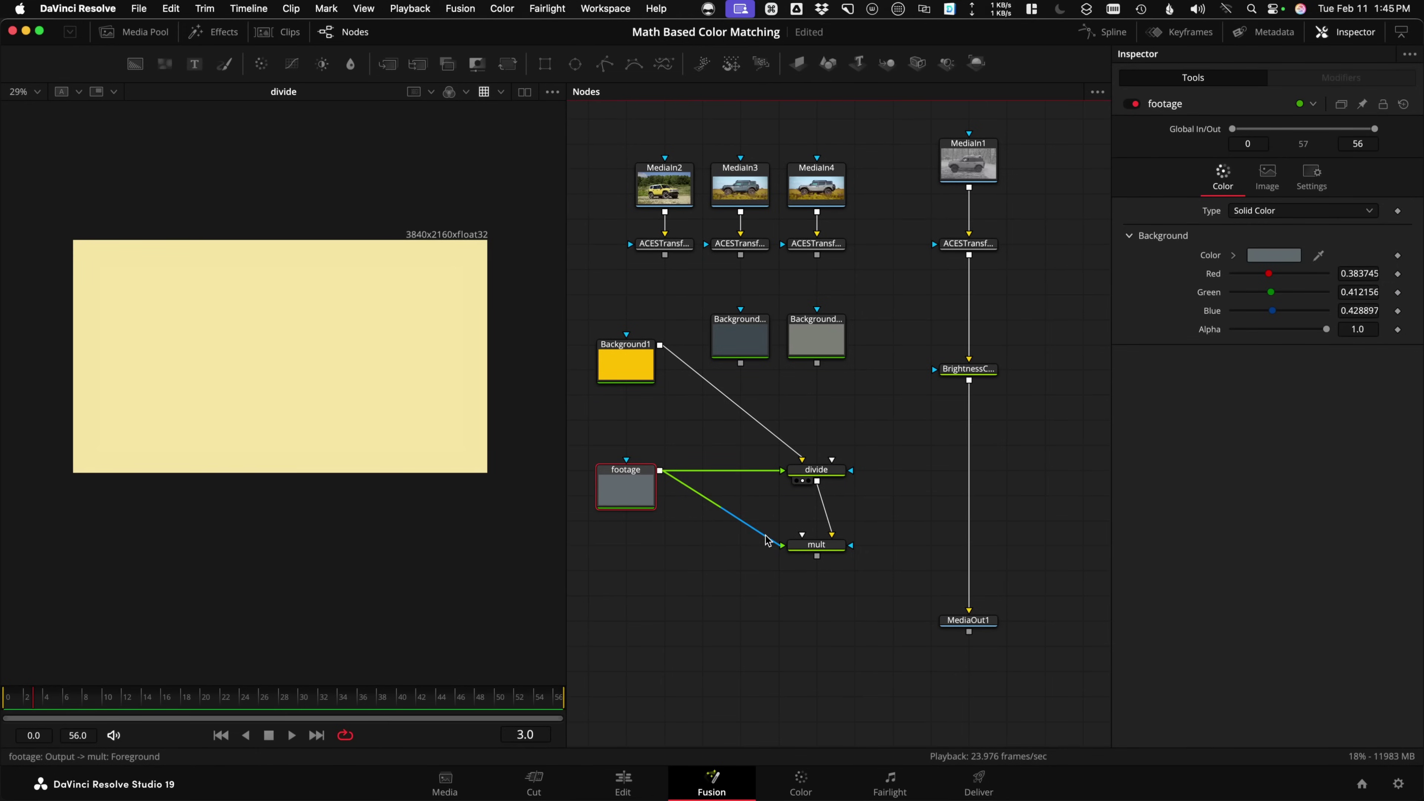
pyautogui.moveTo(766, 536); pyautogui.dragTo(748, 576)
pyautogui.moveTo(832, 534); pyautogui.dragTo(336, 354)
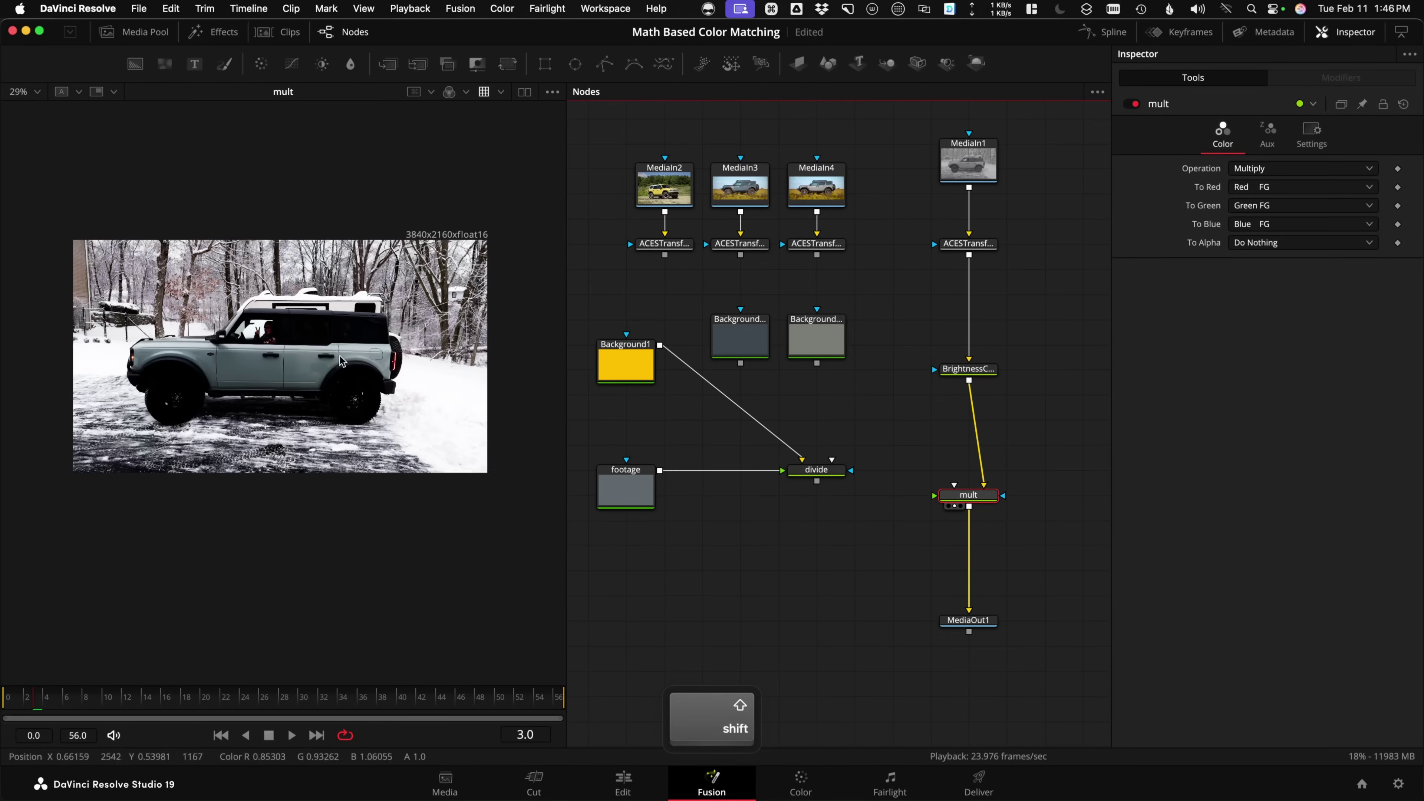
pyautogui.scroll(-3, 342, 344)
pyautogui.scroll(7, 343, 345)
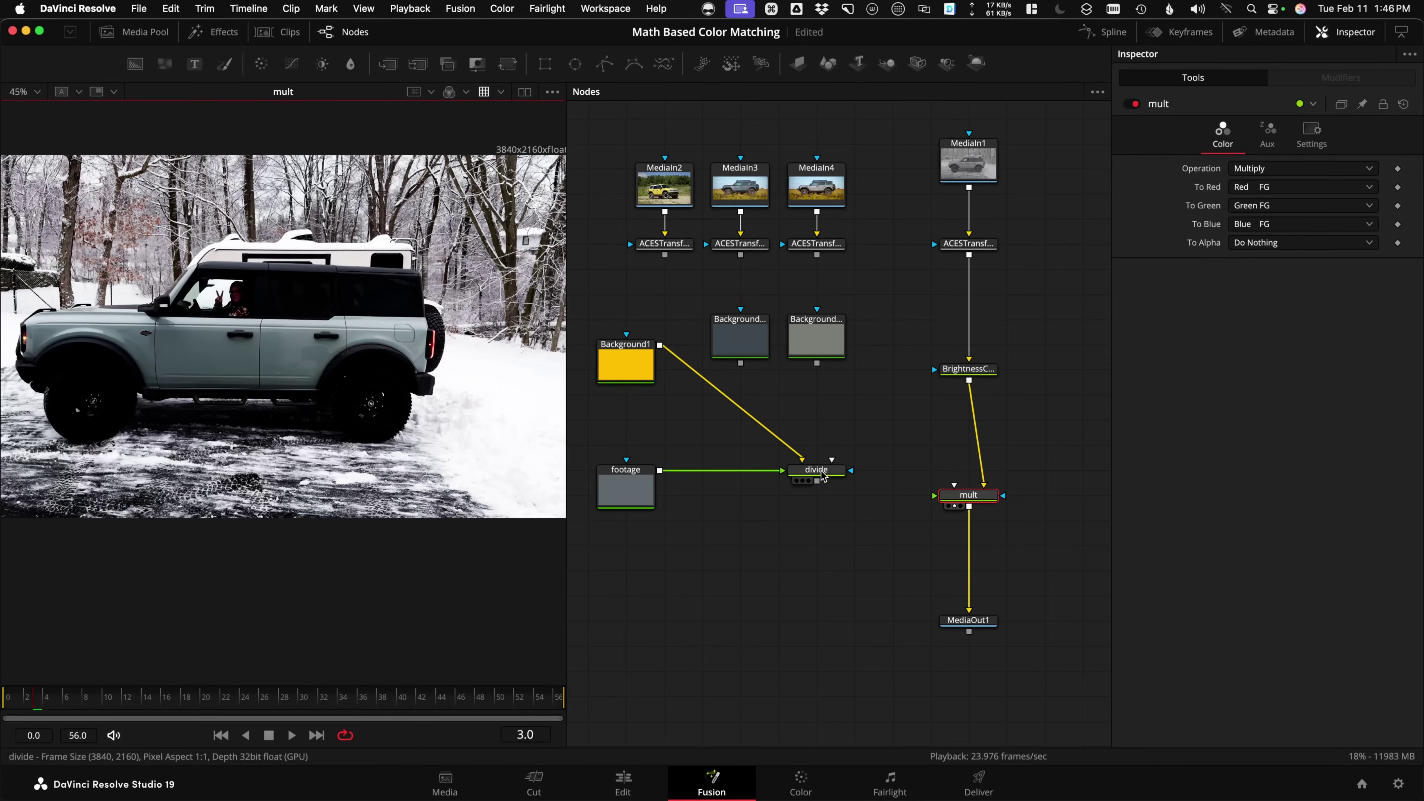
# View the divide output, connect it to mult's foreground input, and view the recoloured footage at mult.
pyautogui.press('1')
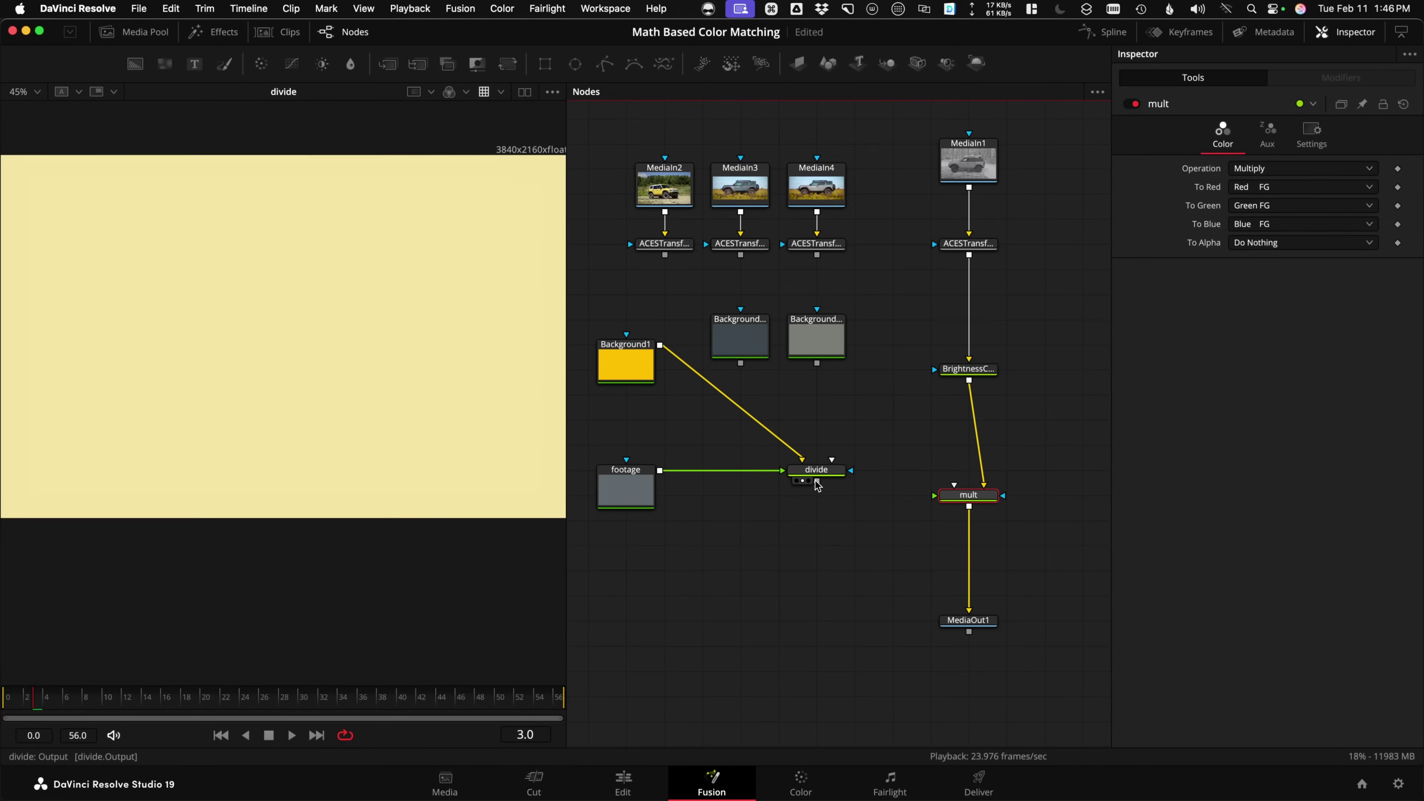
pyautogui.moveTo(816, 481); pyautogui.dragTo(947, 494)
pyautogui.press('1')
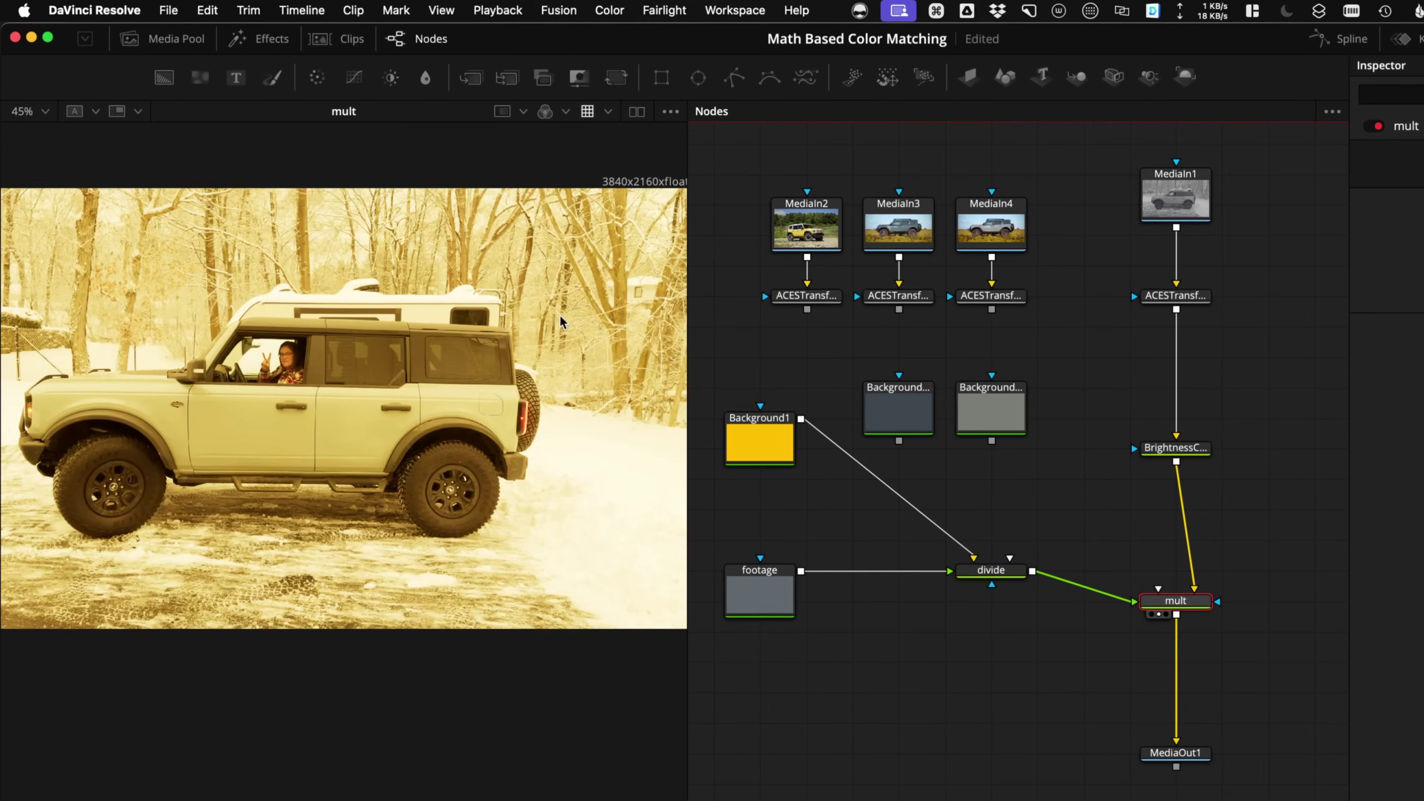
# Compare the door colour of the yellow reference still with the door of the recoloured car at mult.
pyautogui.press('1')
pyautogui.scroll(5, 252, 387)
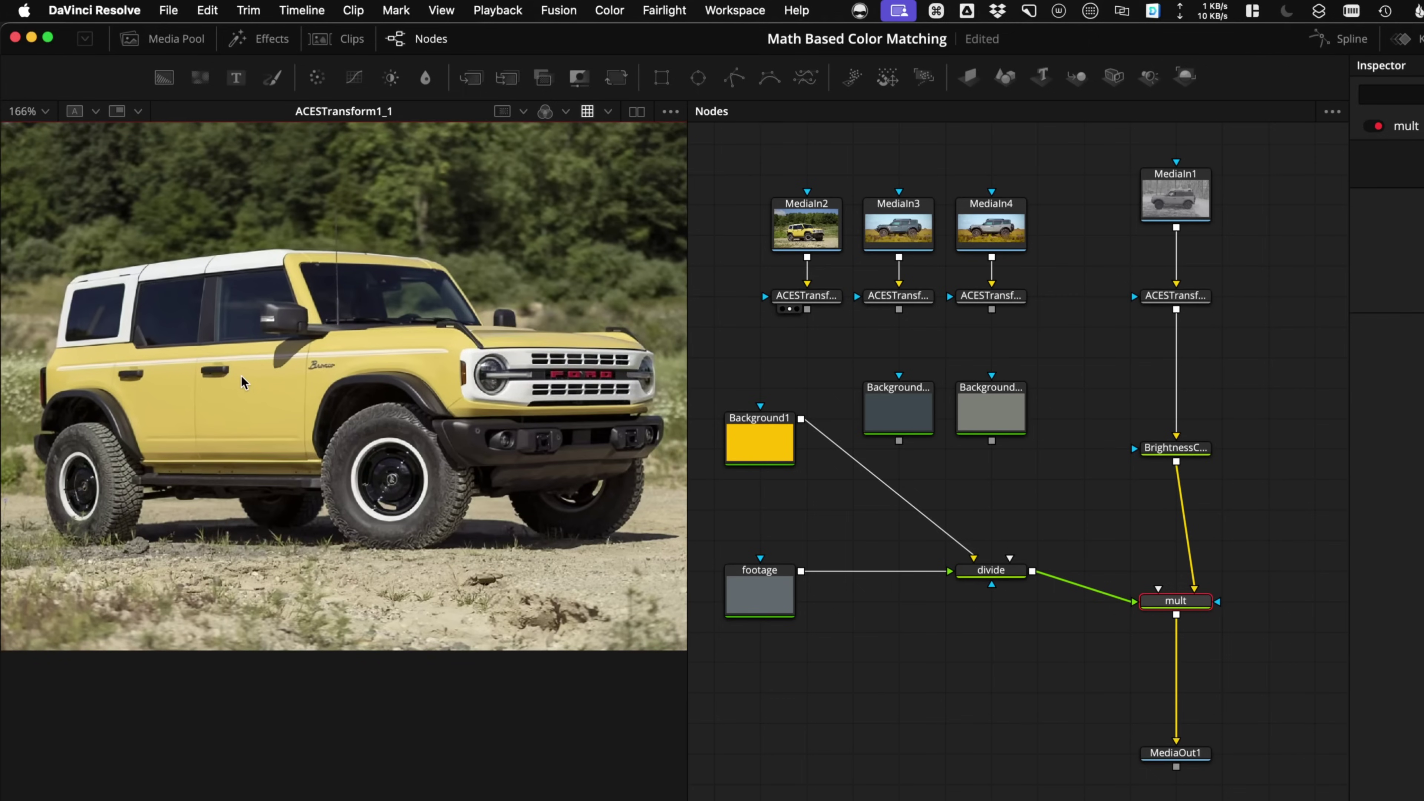
pyautogui.scroll(3, 286, 397)
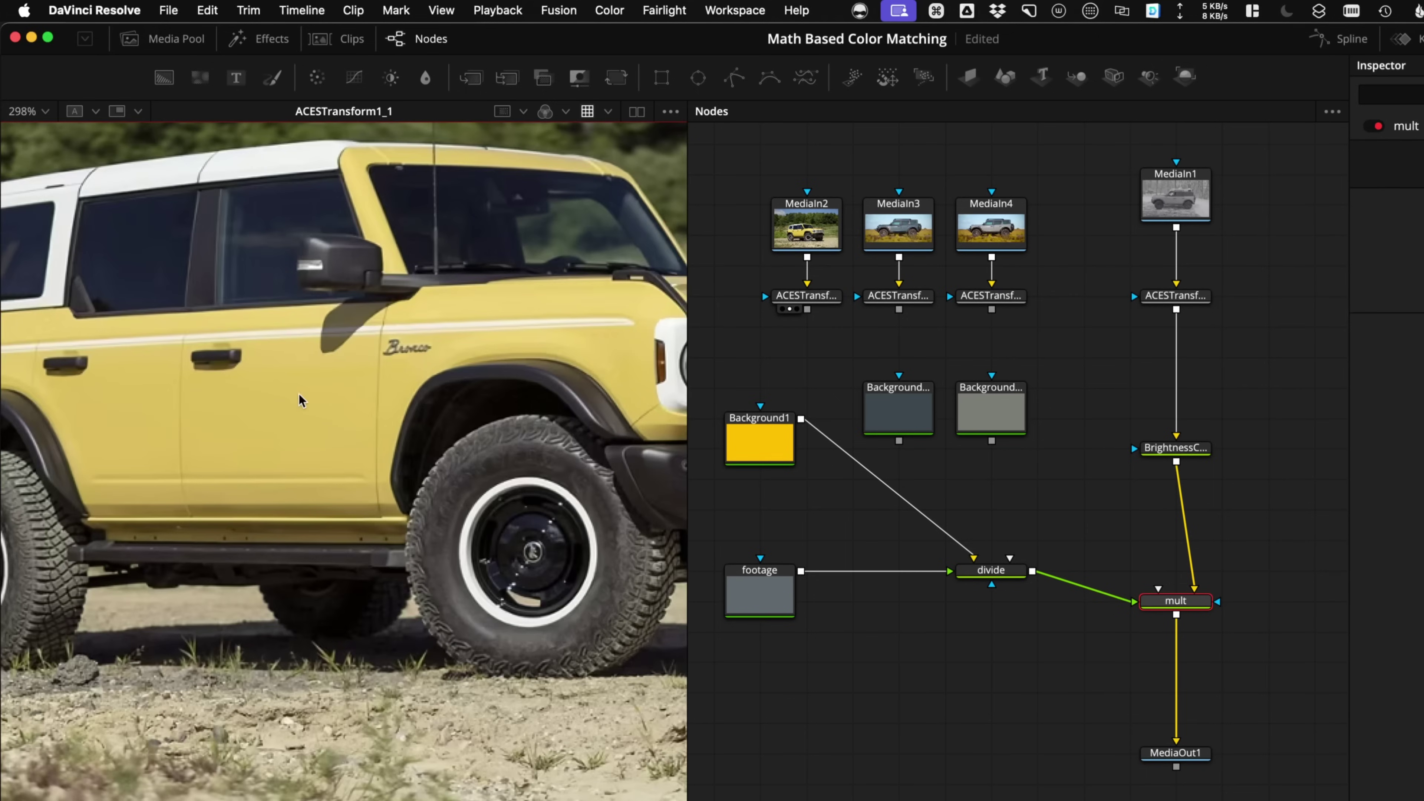
pyautogui.press('1')
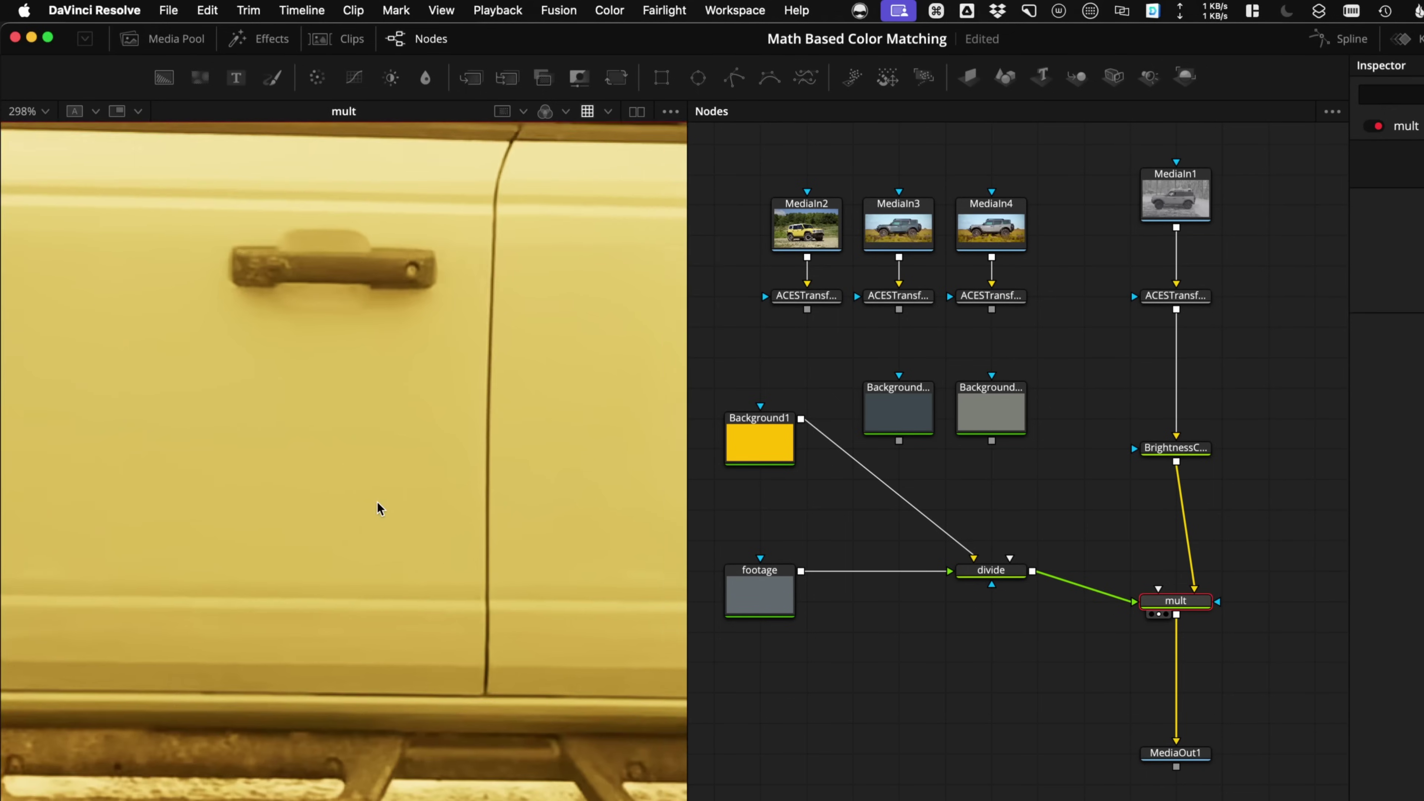
pyautogui.scroll(-8, 377, 508)
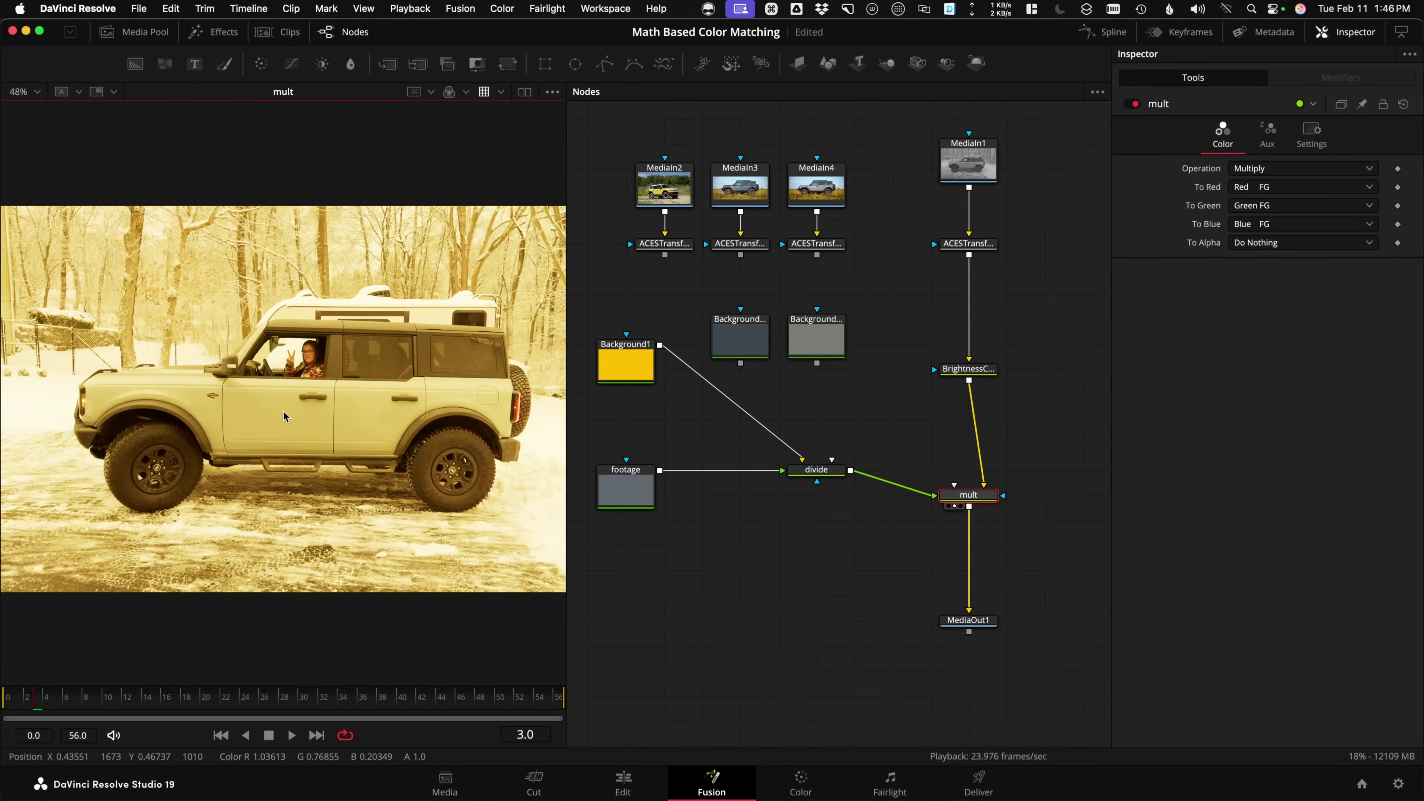
pyautogui.hscroll(-1, 280, 409)
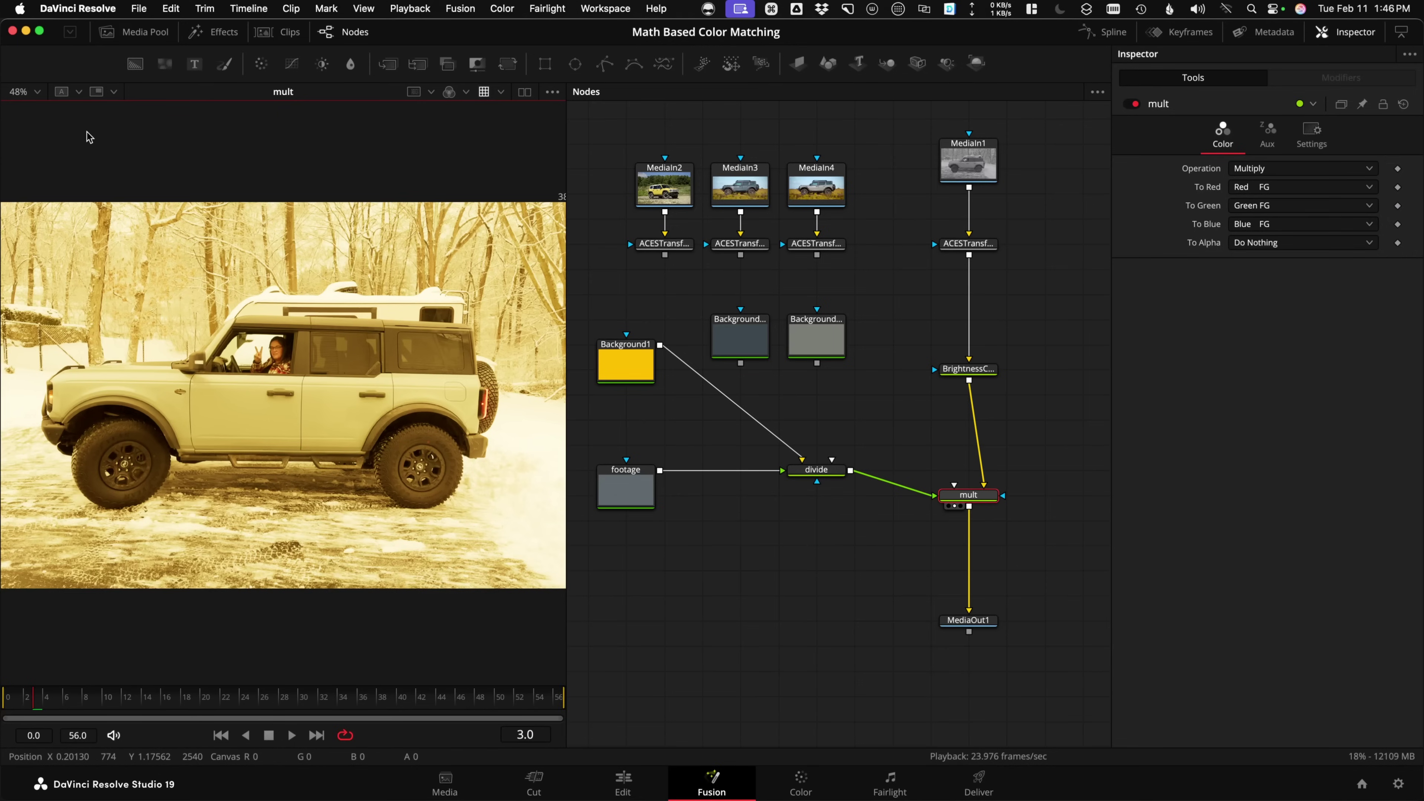
# Load the yellow reference's ACES Transform output into viewer Buffer B and show it against mult with Buffer Split Wipe.
pyautogui.click(79, 92)
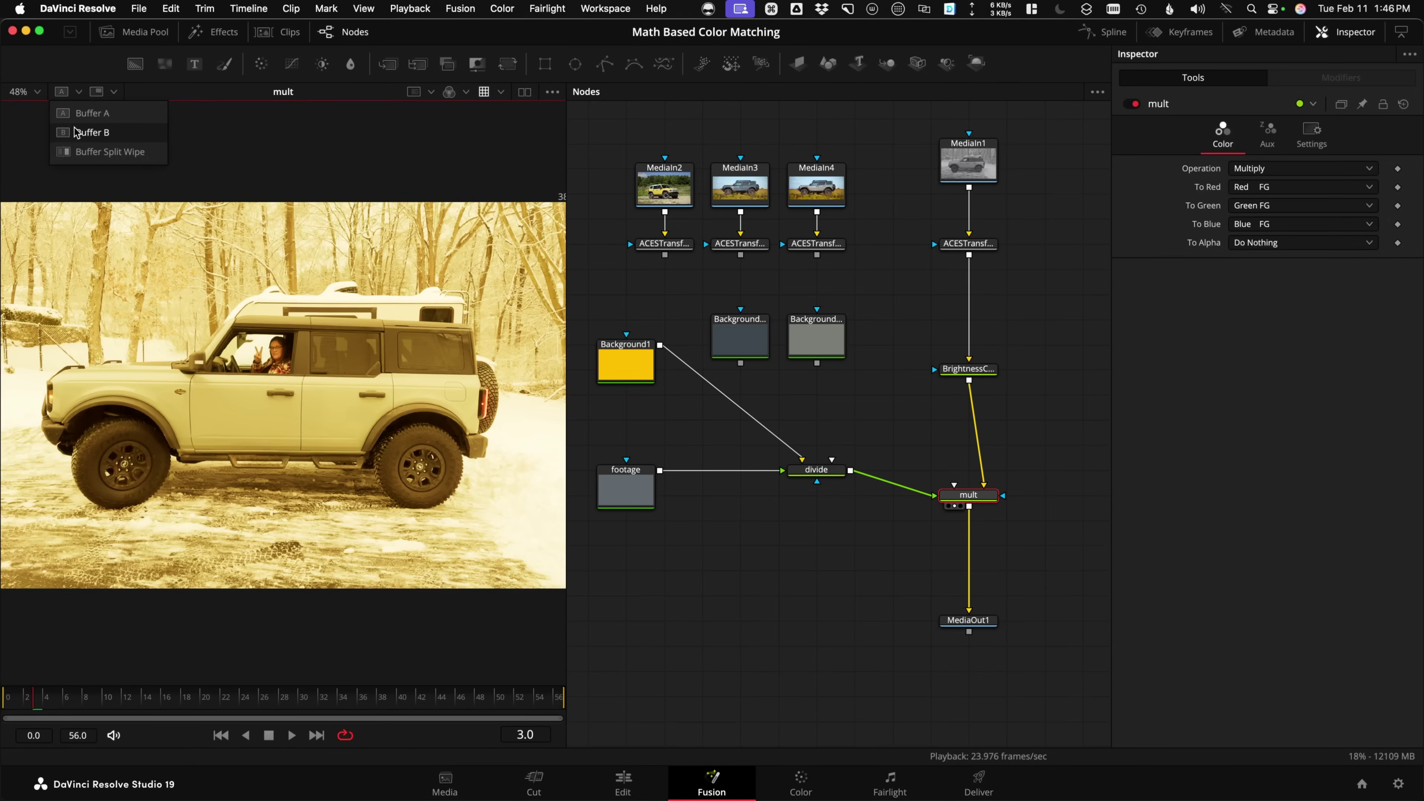
pyautogui.click(87, 137)
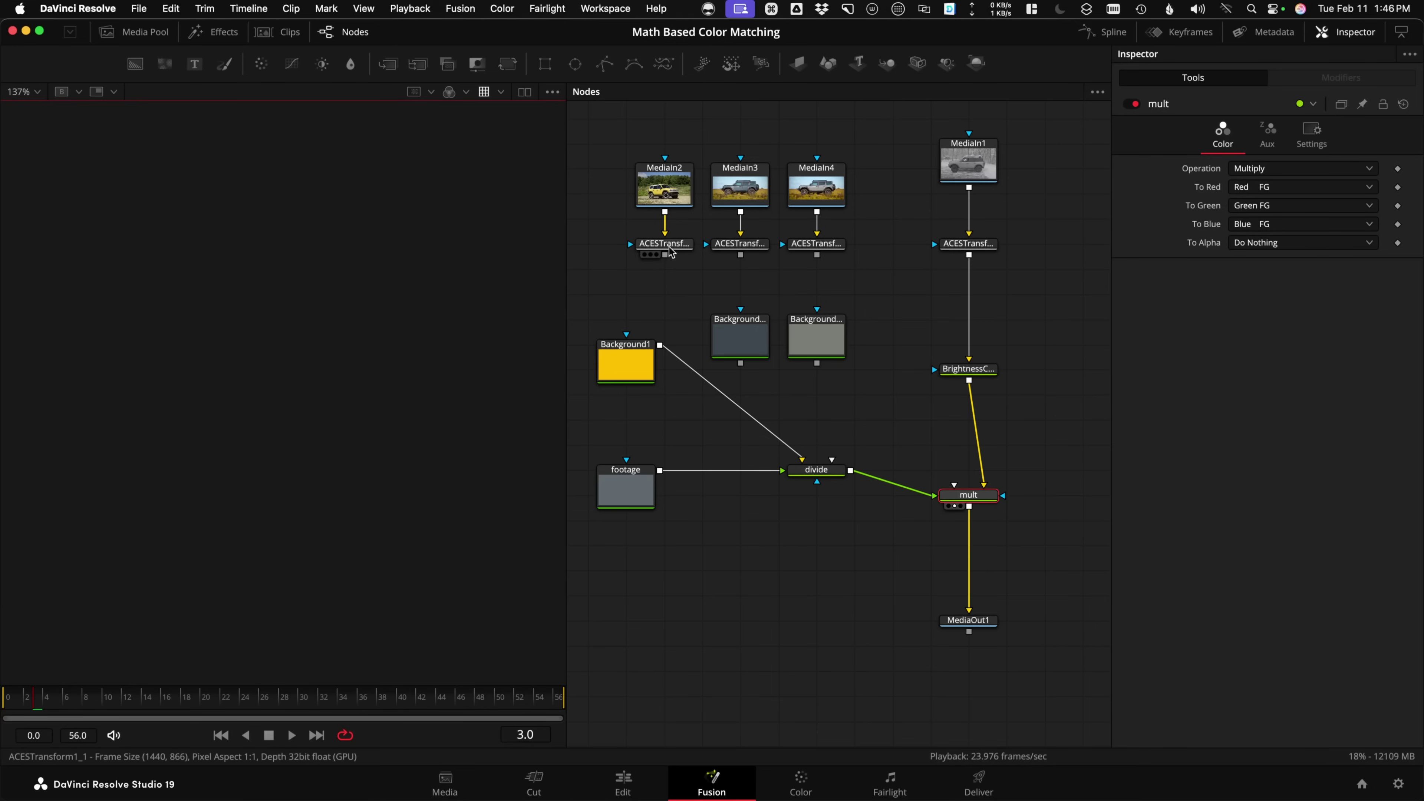
pyautogui.press('1')
pyautogui.scroll(3, 380, 352)
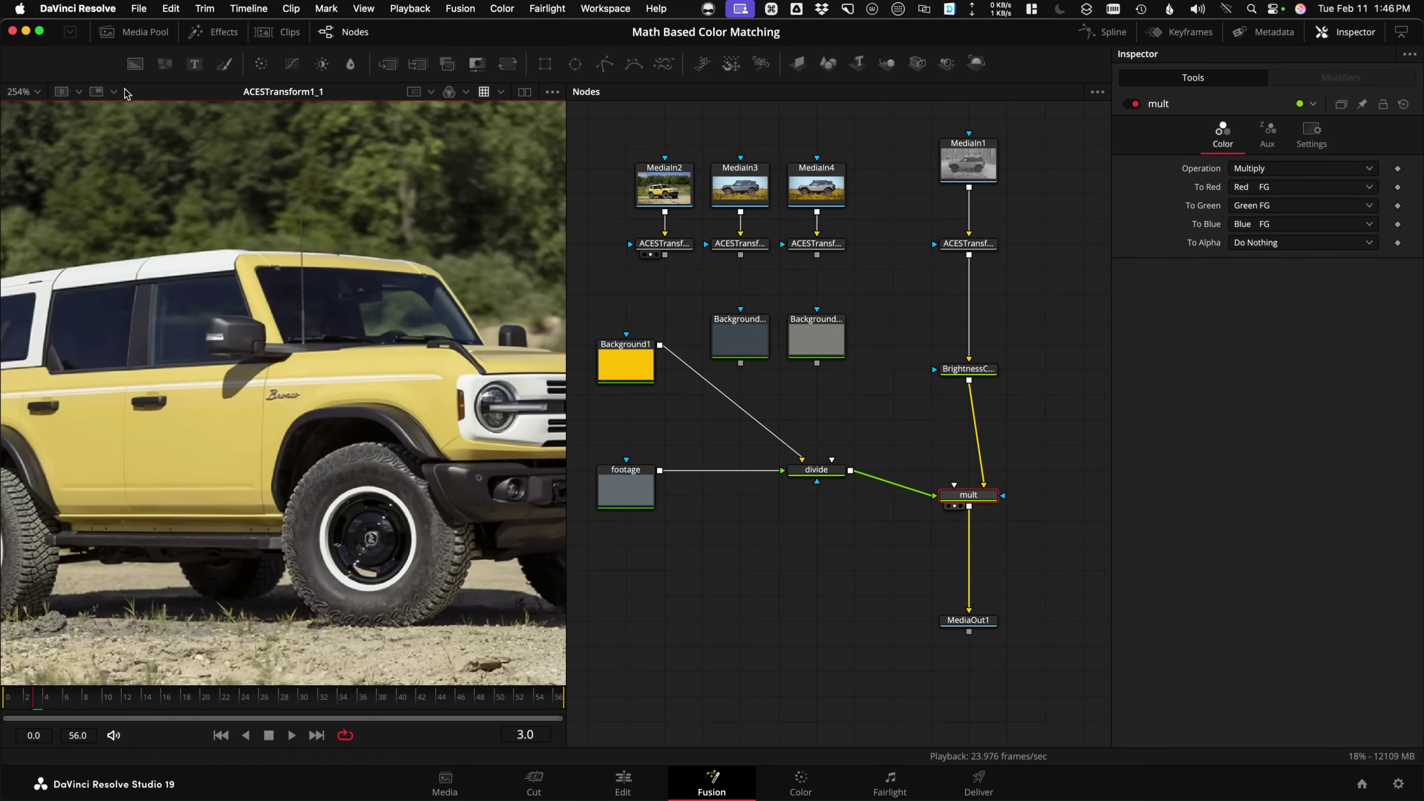
pyautogui.click(79, 92)
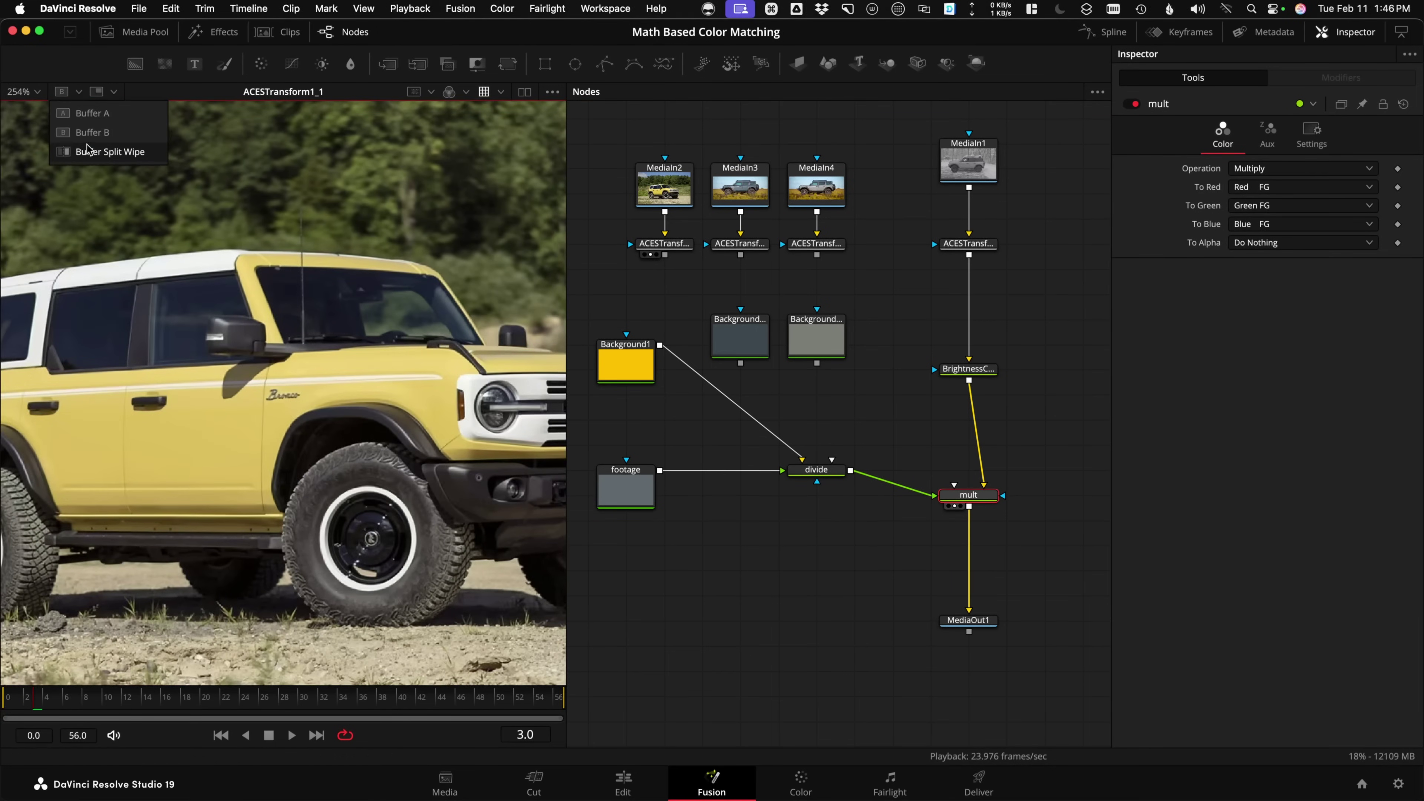
pyautogui.click(108, 152)
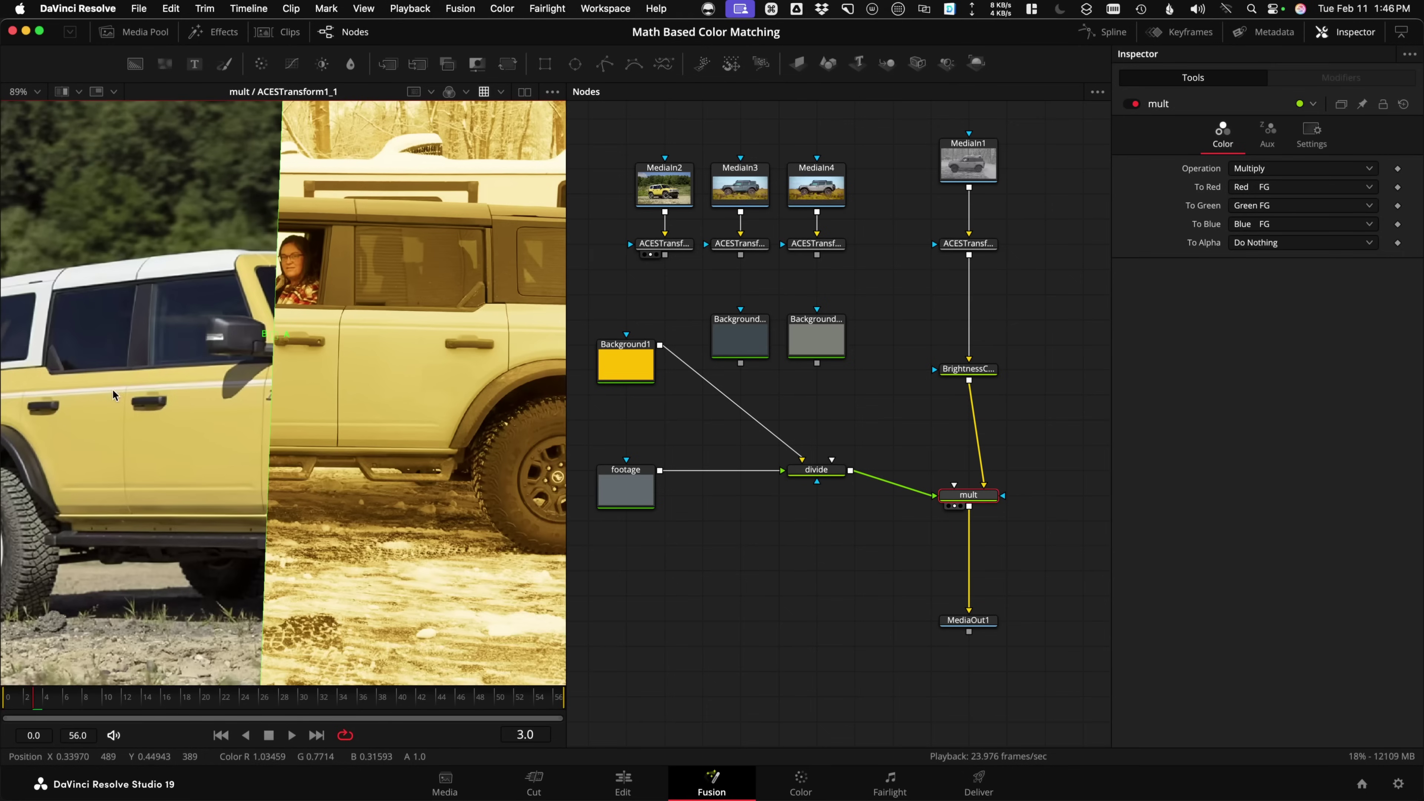
# Shift the split wipe to compare both yellow cars' doors, and return the viewer to the mult output alone.
pyautogui.moveTo(275, 354); pyautogui.dragTo(208, 501)
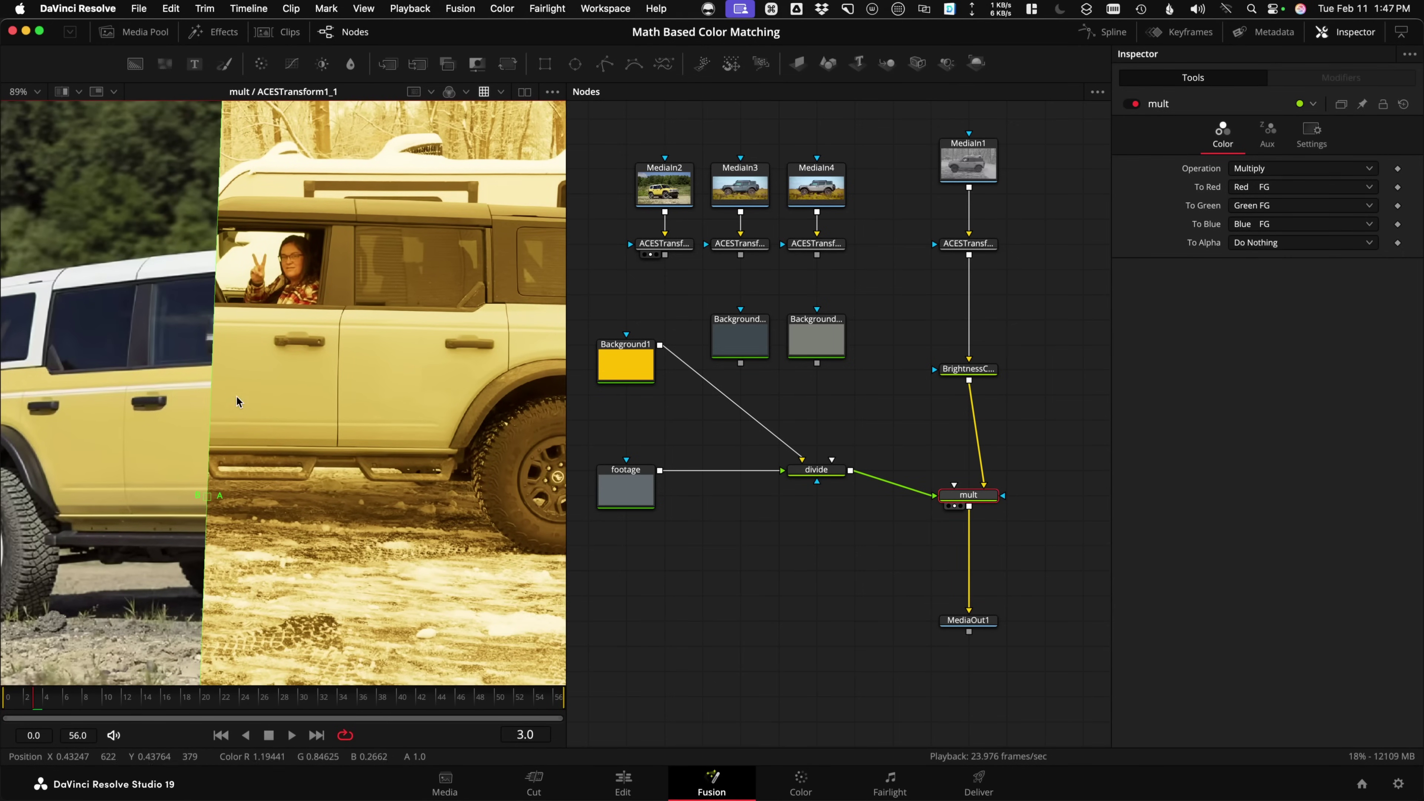
pyautogui.scroll(-5, 236, 401)
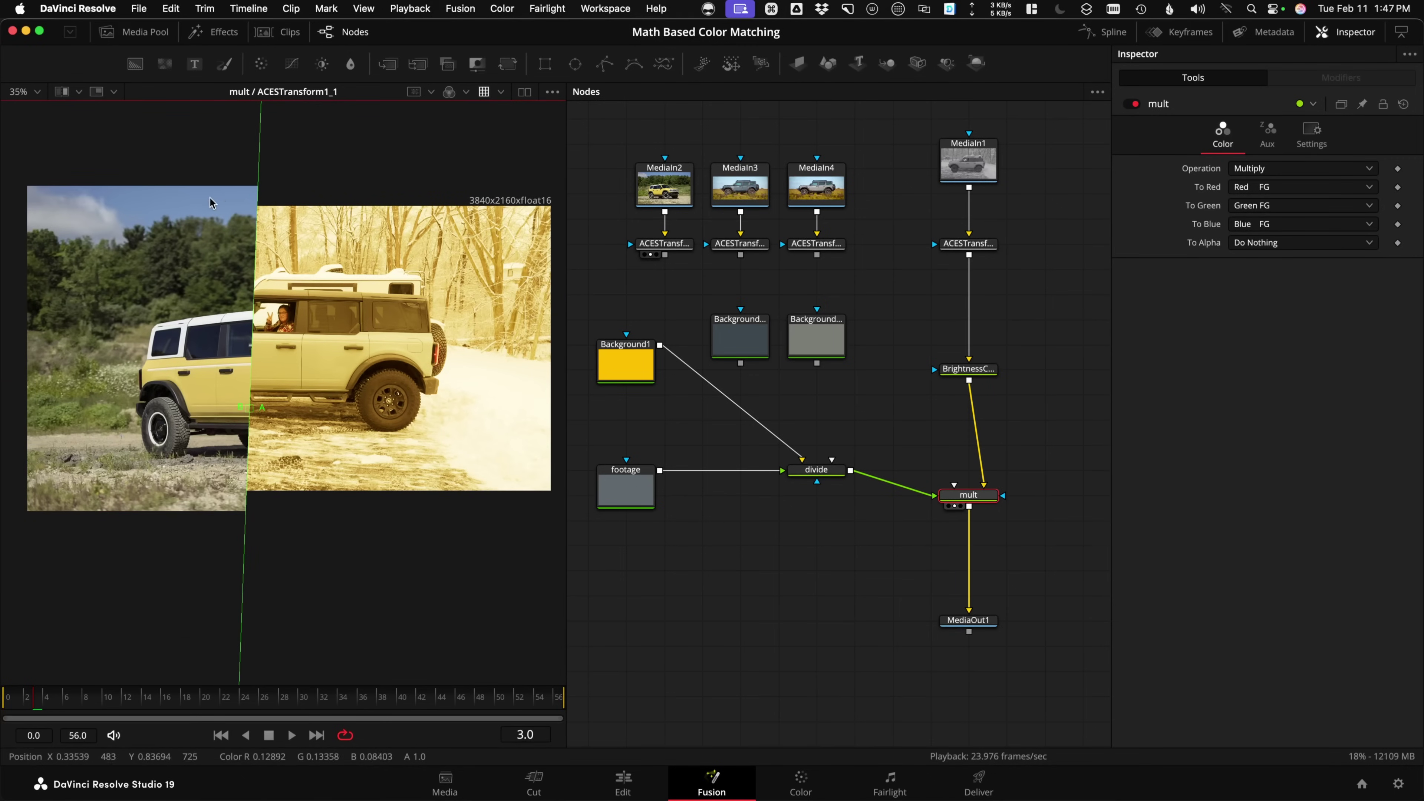
pyautogui.press(',')
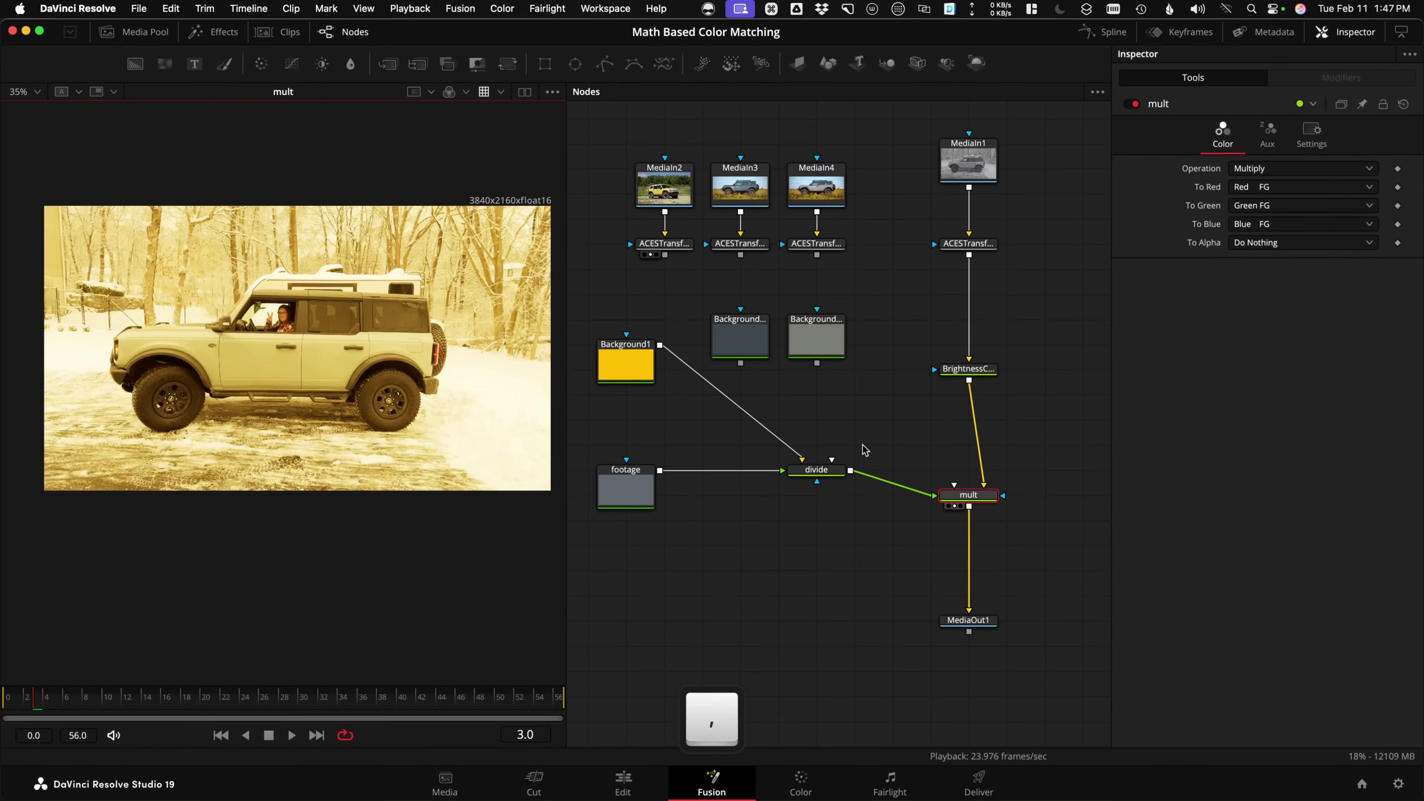
pyautogui.scroll(3, 391, 422)
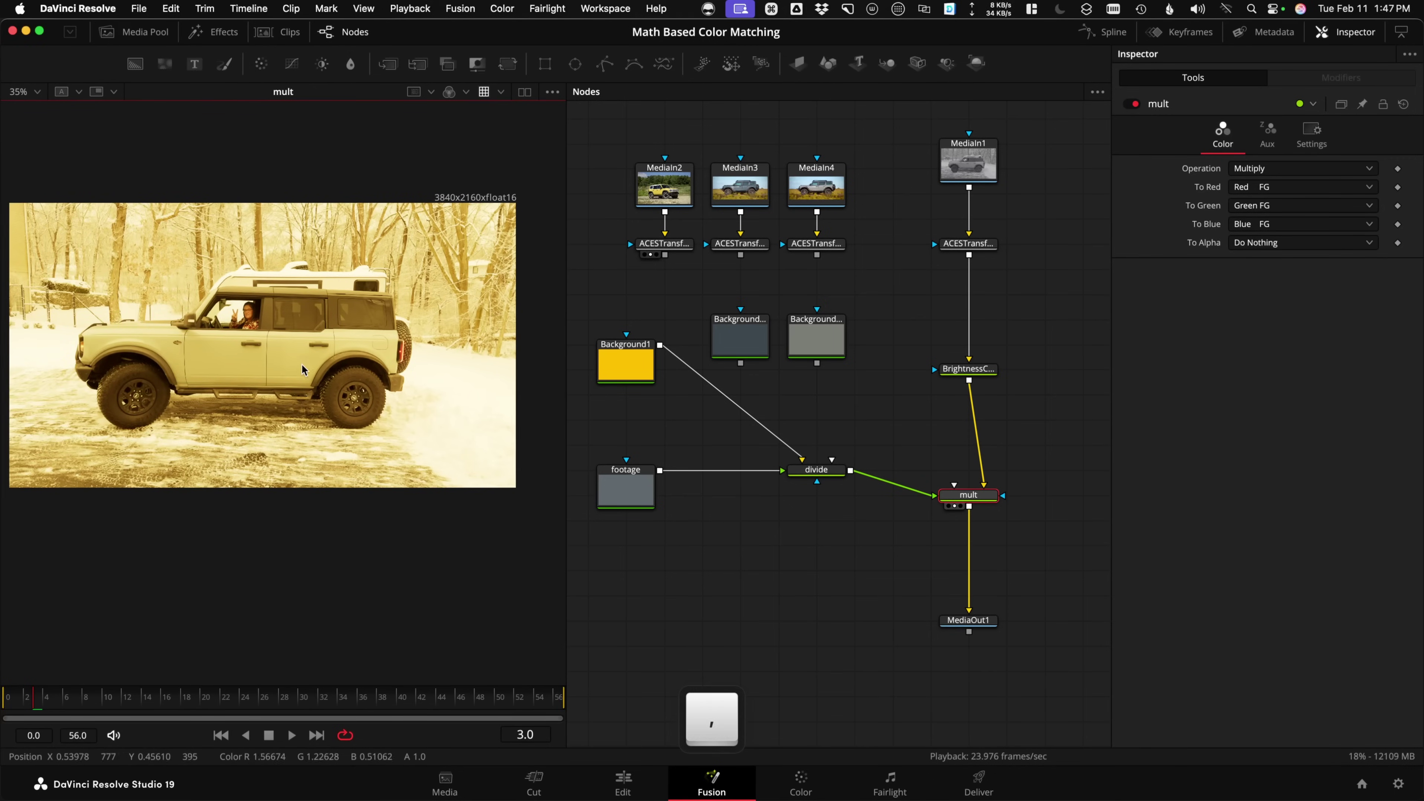
# Replace the yellow swatch at divide's background input with the dark blue-grey Background, and compare the mult result with the MediaIn3 reference.
pyautogui.click(731, 254)
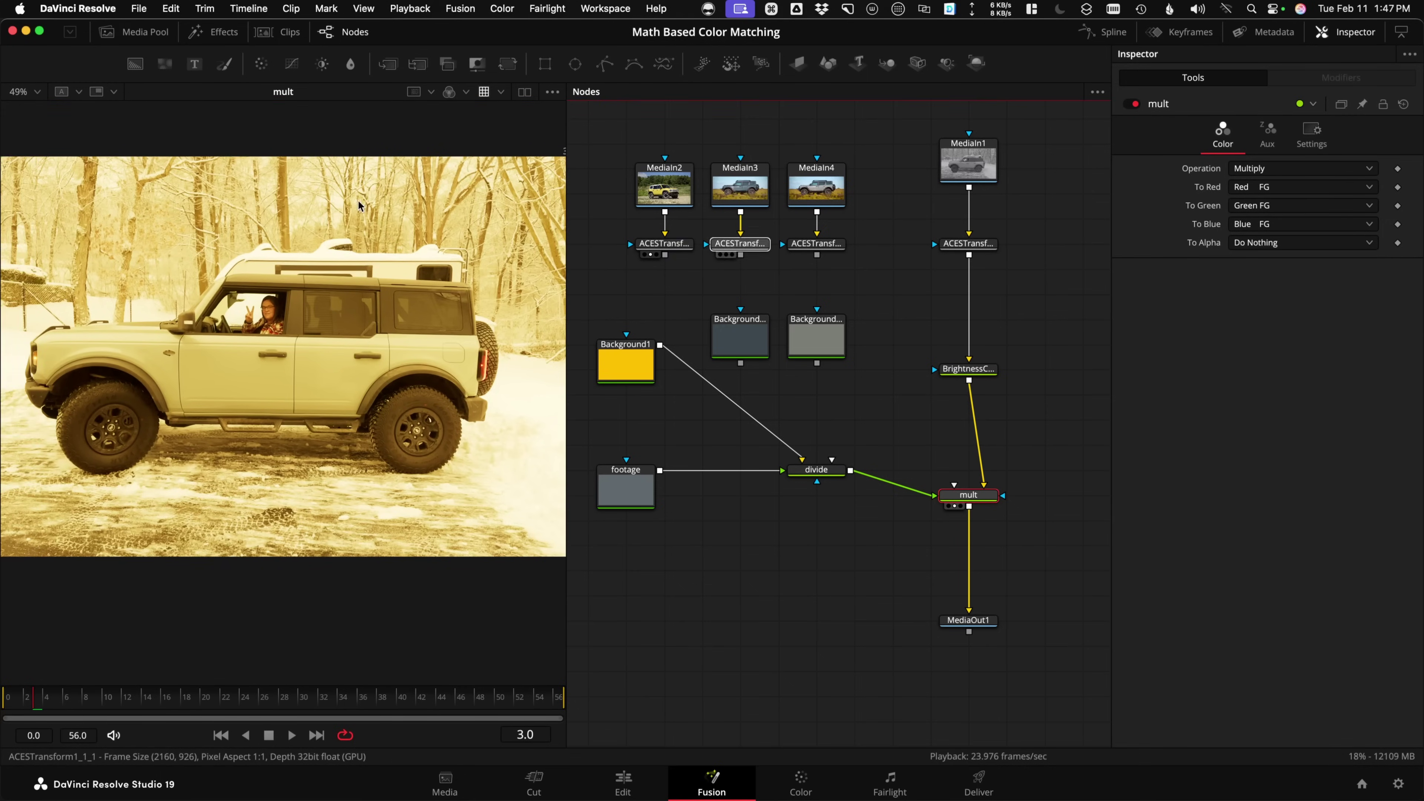
pyautogui.moveTo(742, 363); pyautogui.dragTo(802, 459)
pyautogui.press('1')
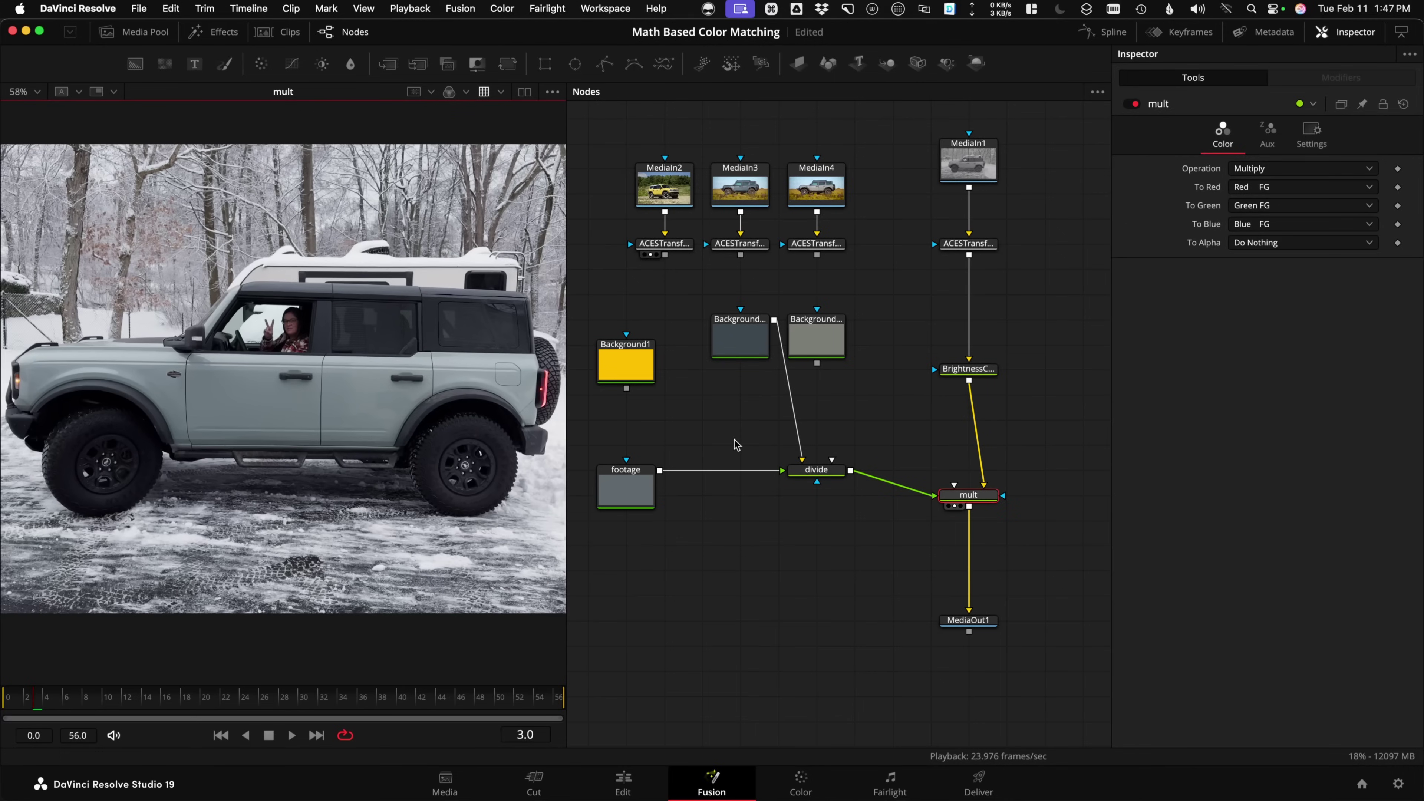
pyautogui.click(726, 254)
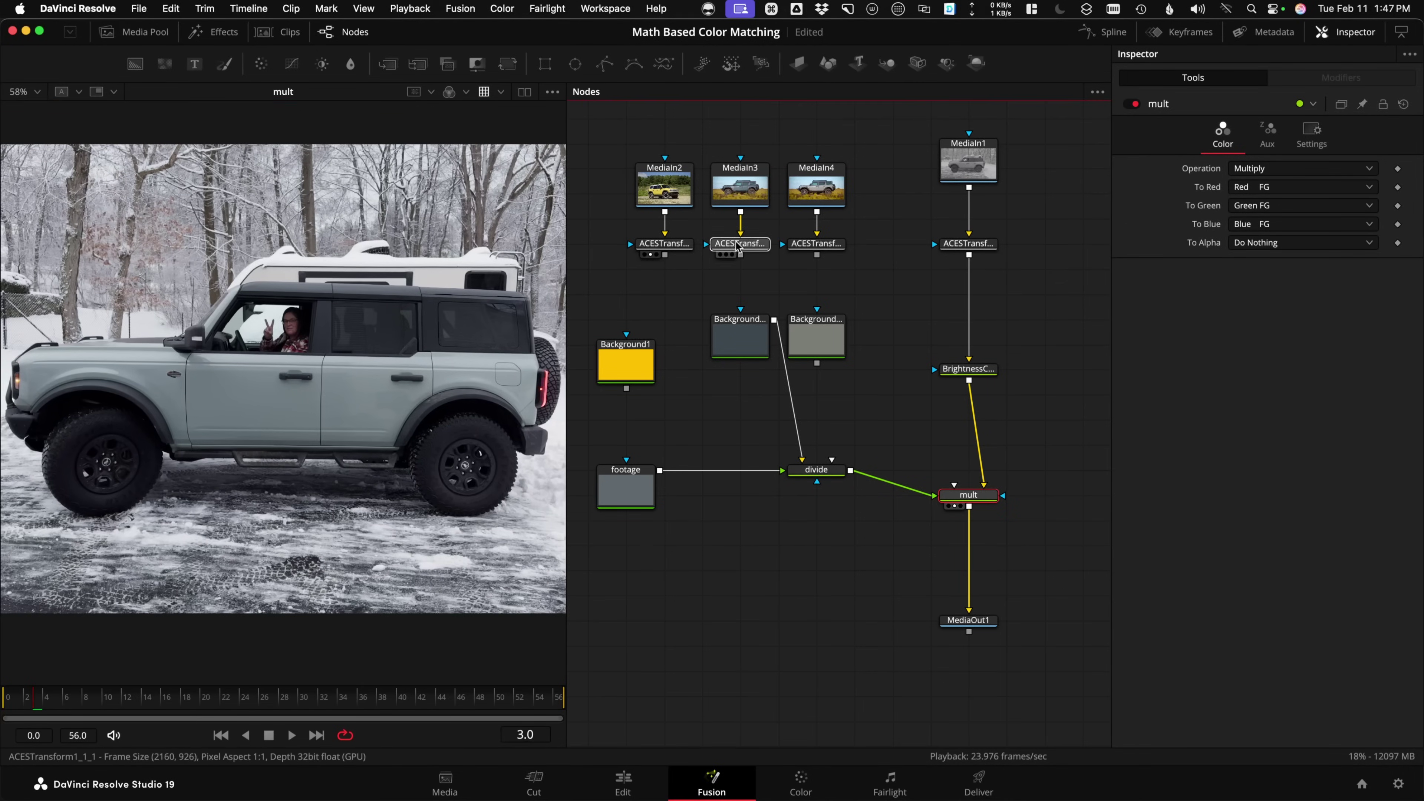
pyautogui.scroll(5, 337, 413)
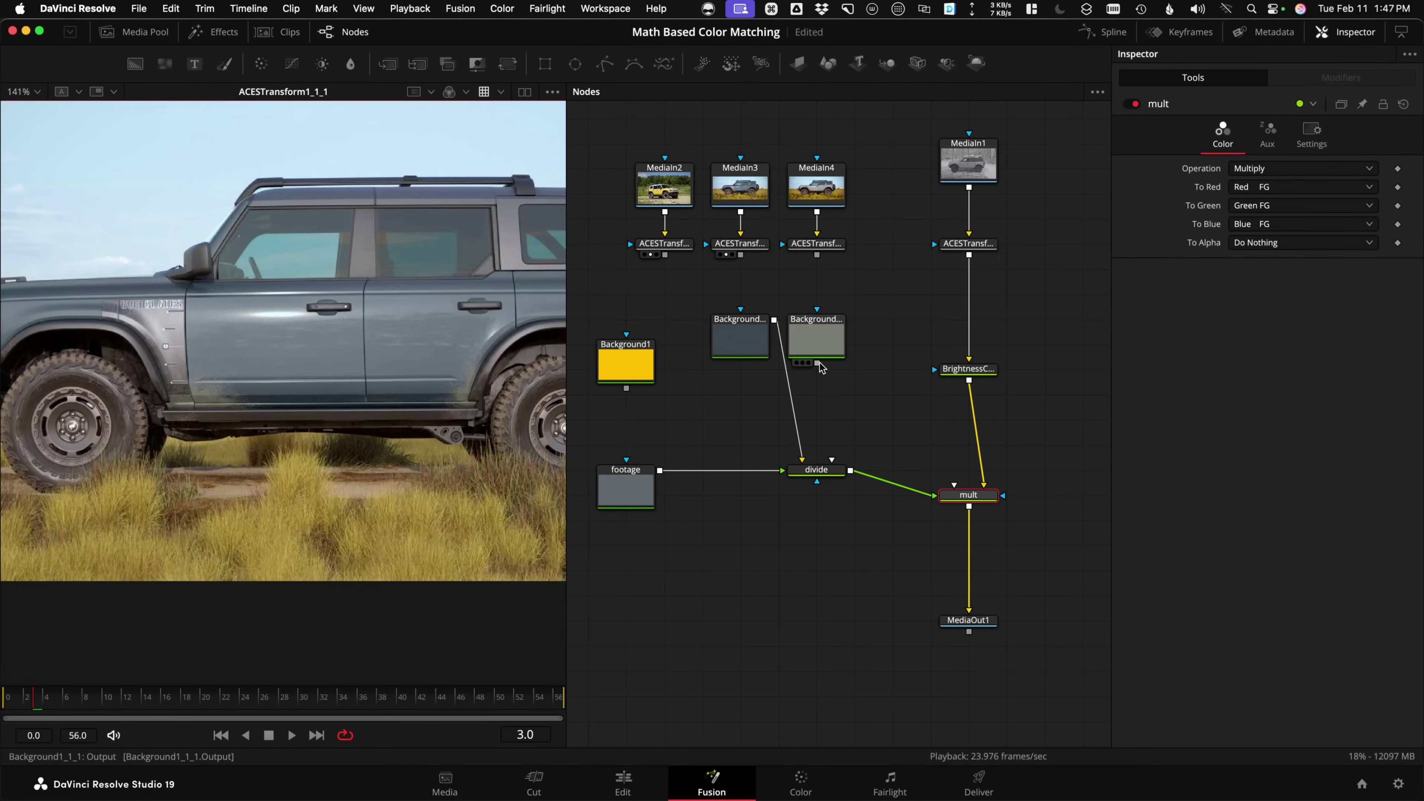
# Connect the light grey Background below MediaIn4 to divide's background input in place of the dark one, and view the mult result.
pyautogui.moveTo(817, 364); pyautogui.dragTo(830, 465)
pyautogui.press('1')
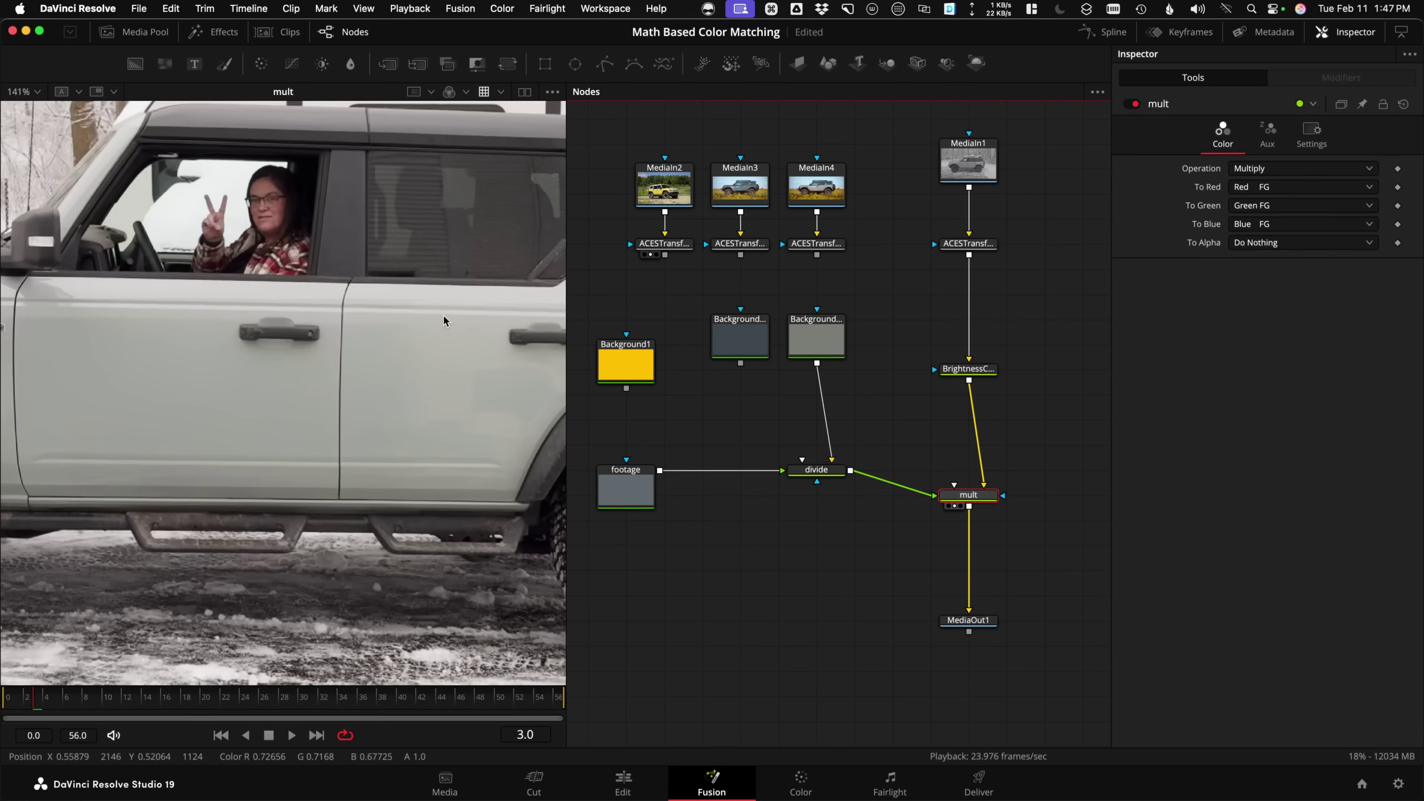
pyautogui.scroll(-3, 365, 362)
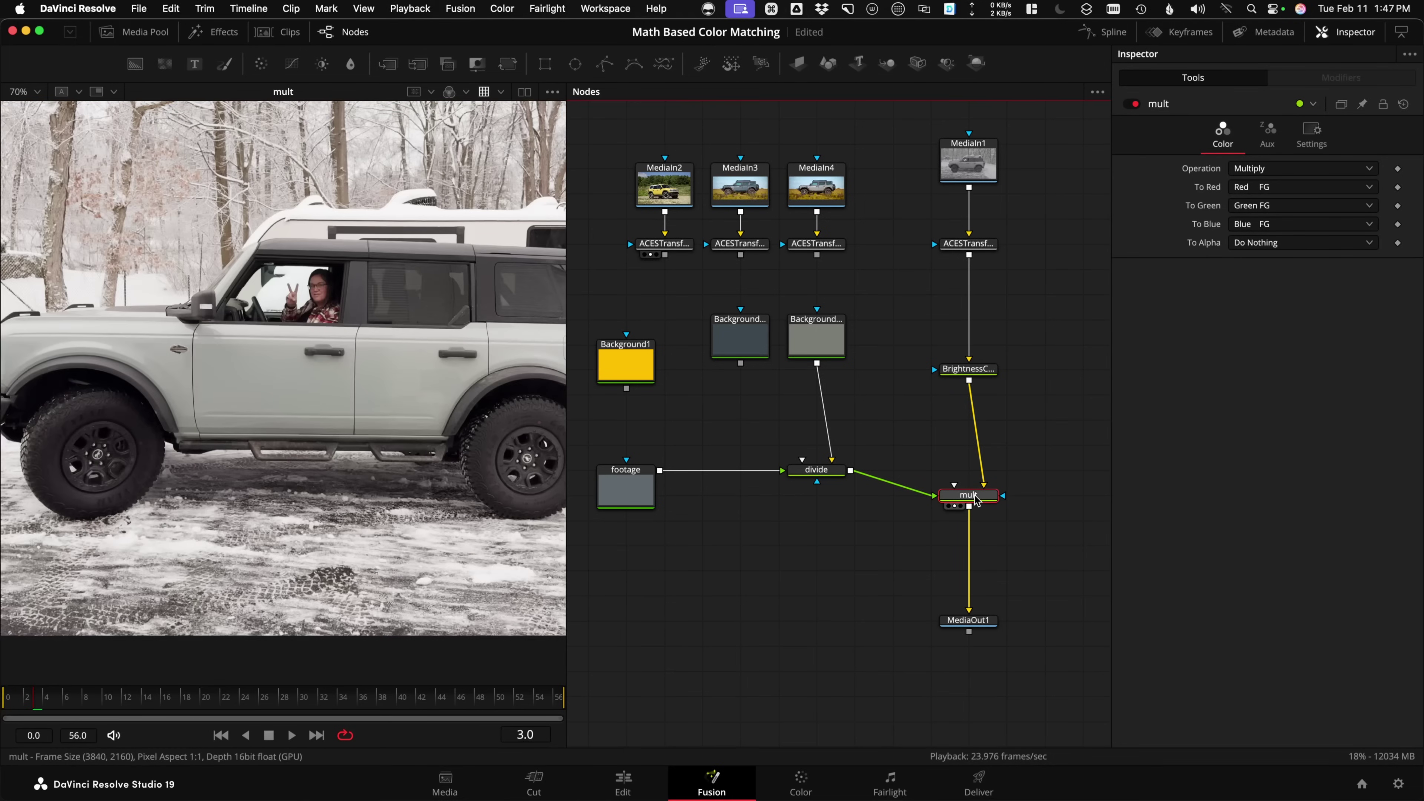
pyautogui.moveTo(967, 499); pyautogui.dragTo(924, 467)
pyautogui.scroll(1, 925, 467)
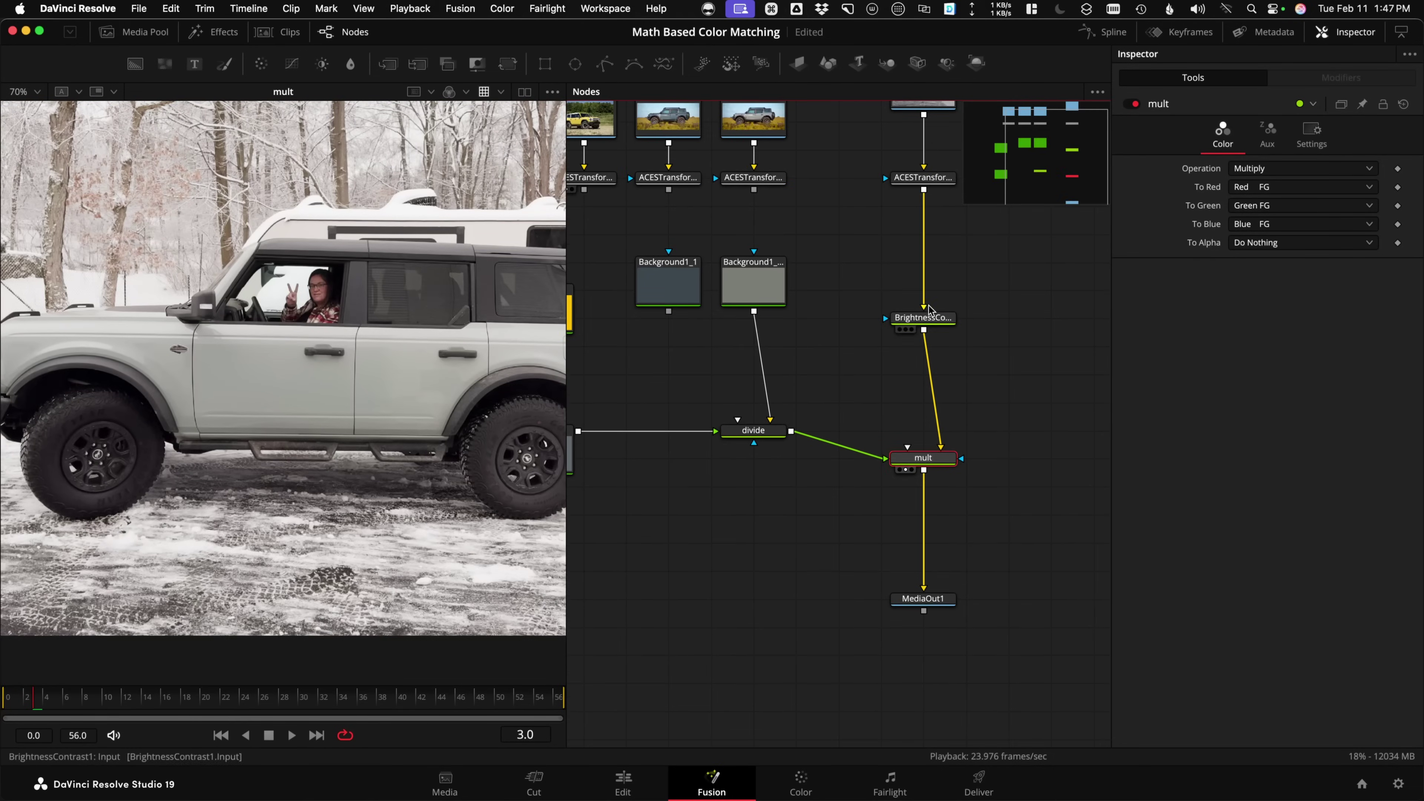
# Toggle the mult node's pass-through repeatedly to compare the colour-matched footage with the unmodified shot.
pyautogui.press('super+p')
pyautogui.press('super+p')
pyautogui.press('super+p')
pyautogui.press('super+p')
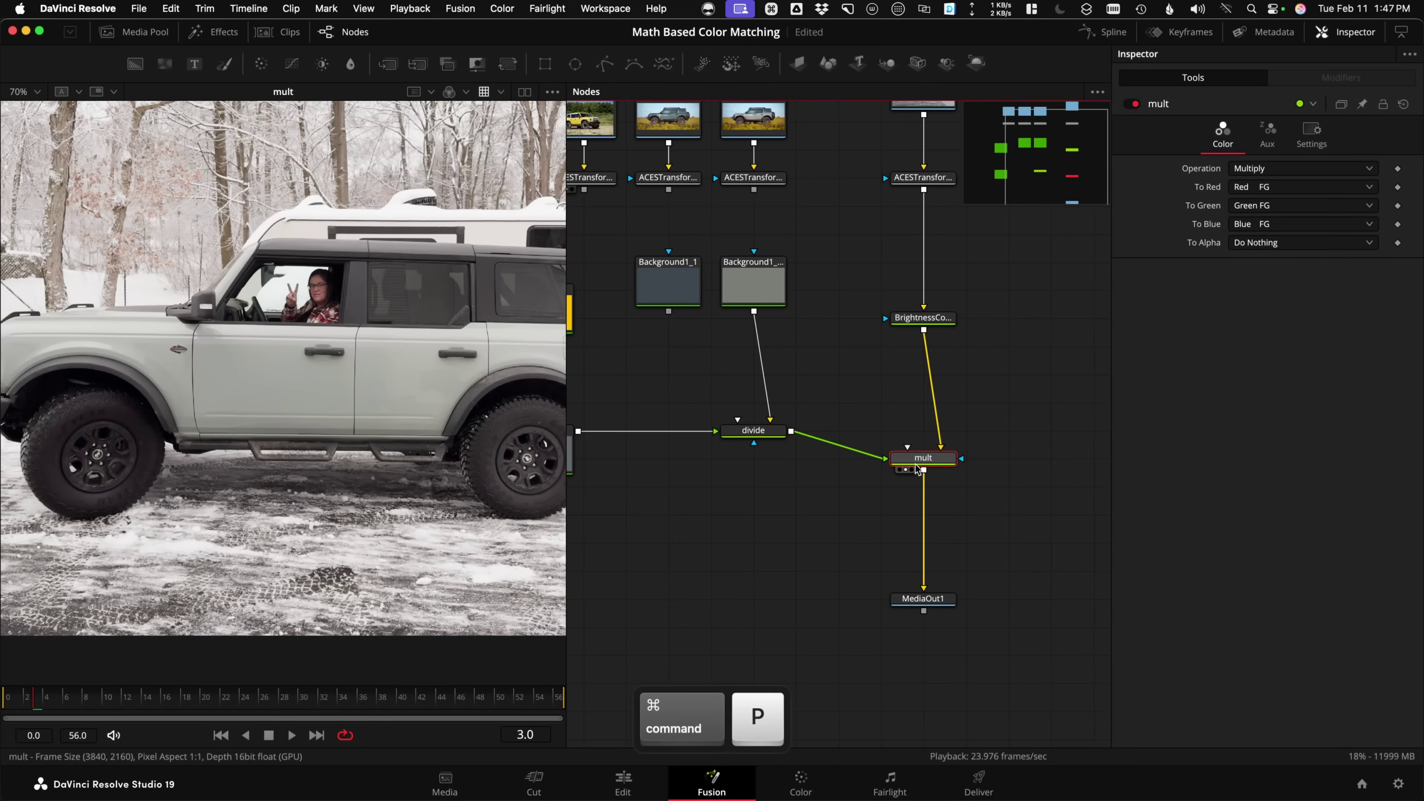
pyautogui.press('super+p')
pyautogui.press('super+p')
pyautogui.press('super+p')
pyautogui.press('super+p')
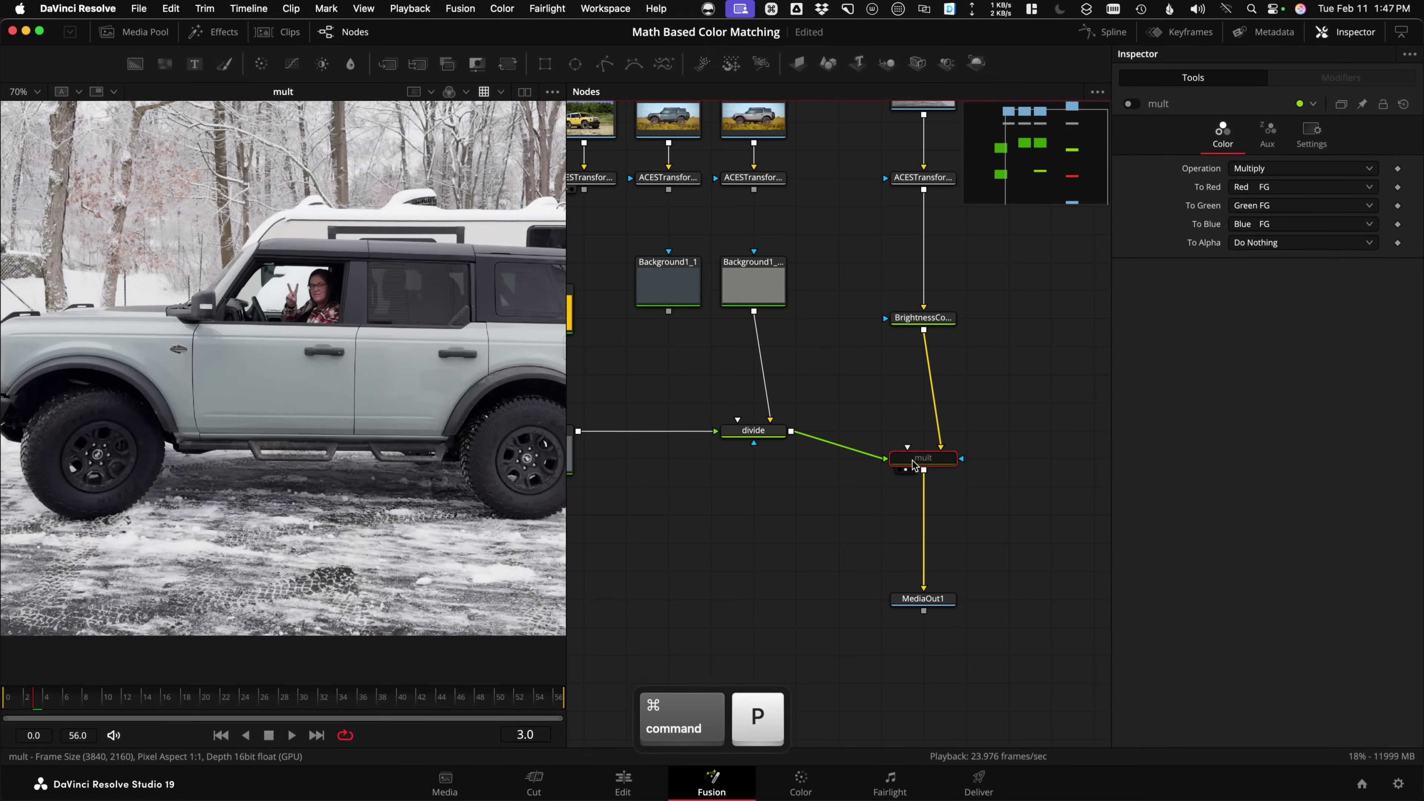
pyautogui.scroll(-2, 827, 440)
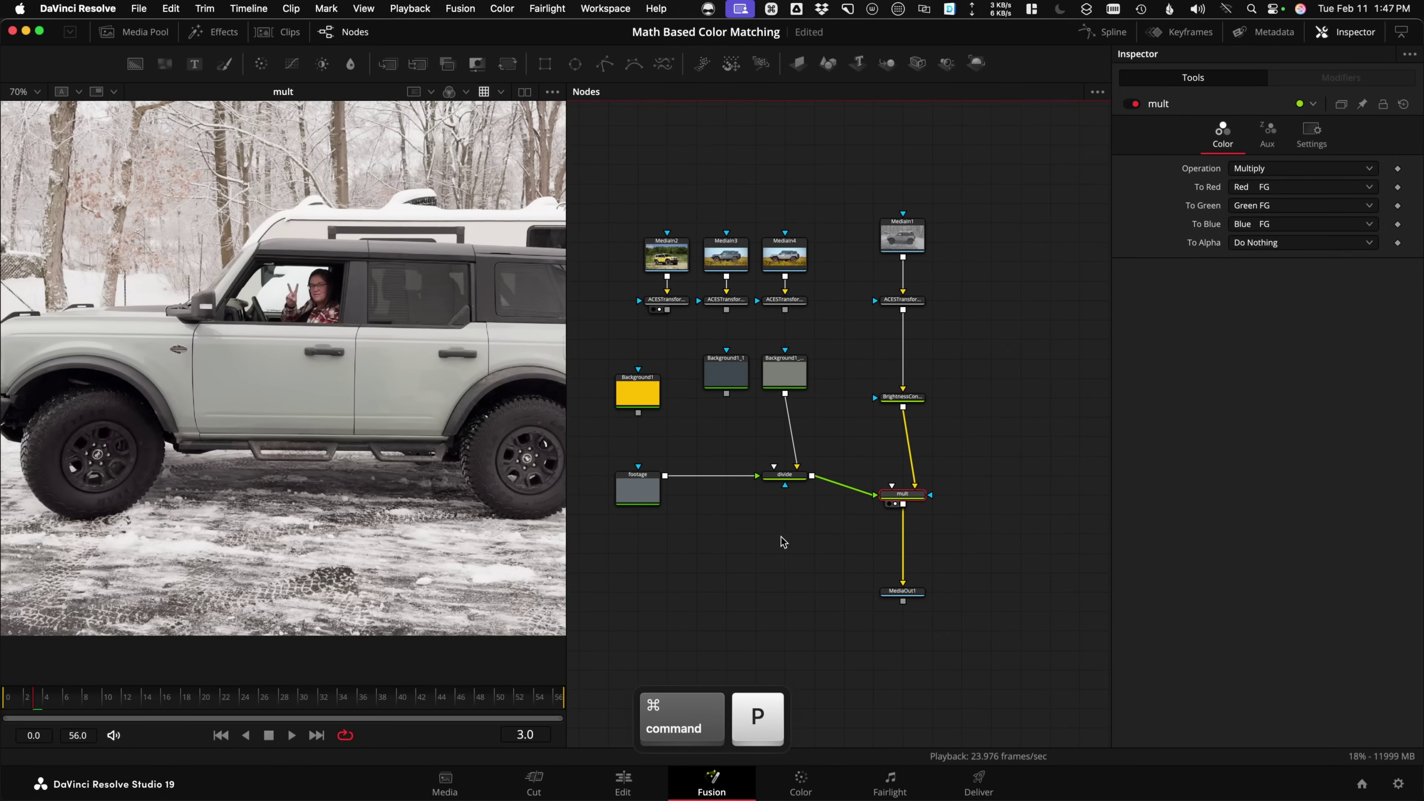
pyautogui.moveTo(951, 495); pyautogui.dragTo(923, 443)
pyautogui.scroll(3, 922, 443)
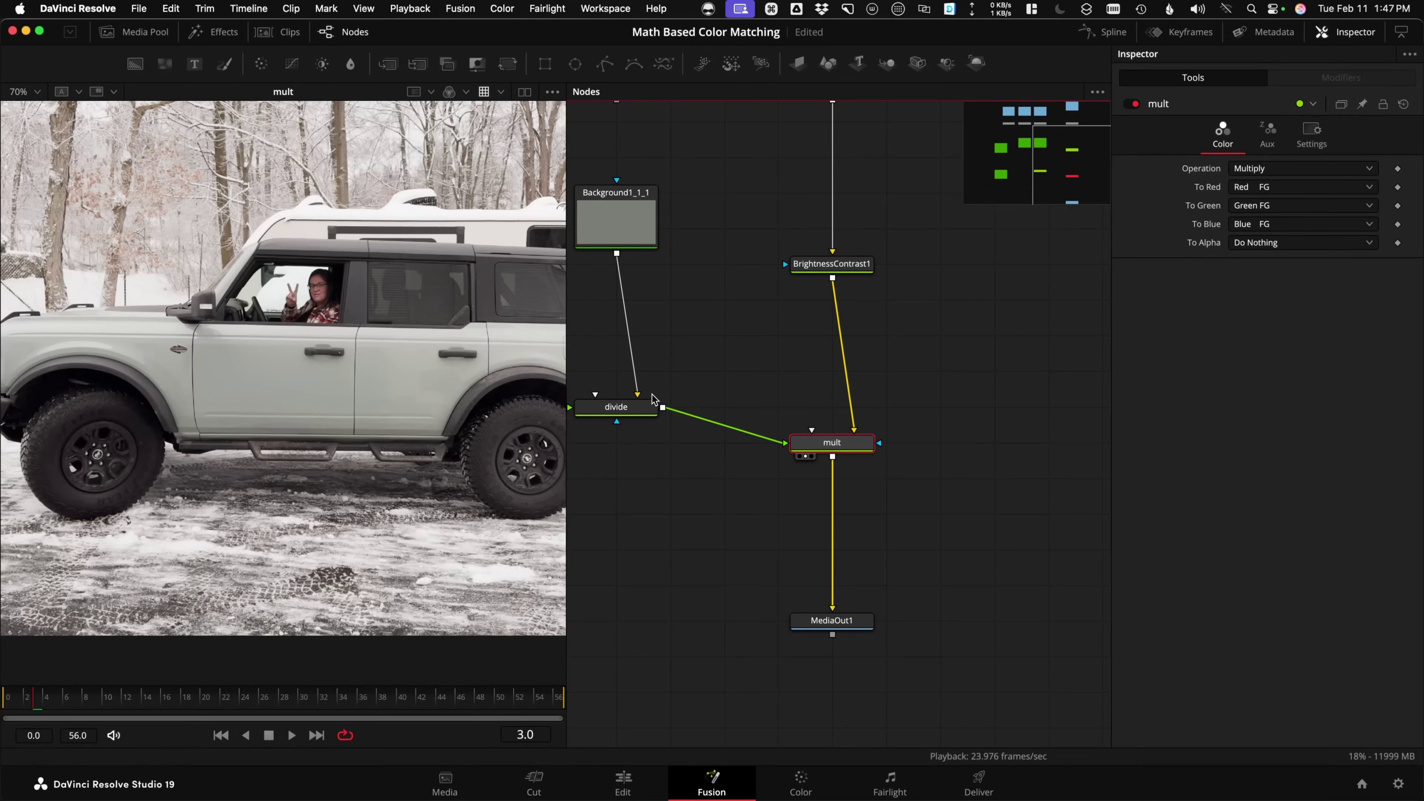
pyautogui.moveTo(899, 475); pyautogui.dragTo(903, 480)
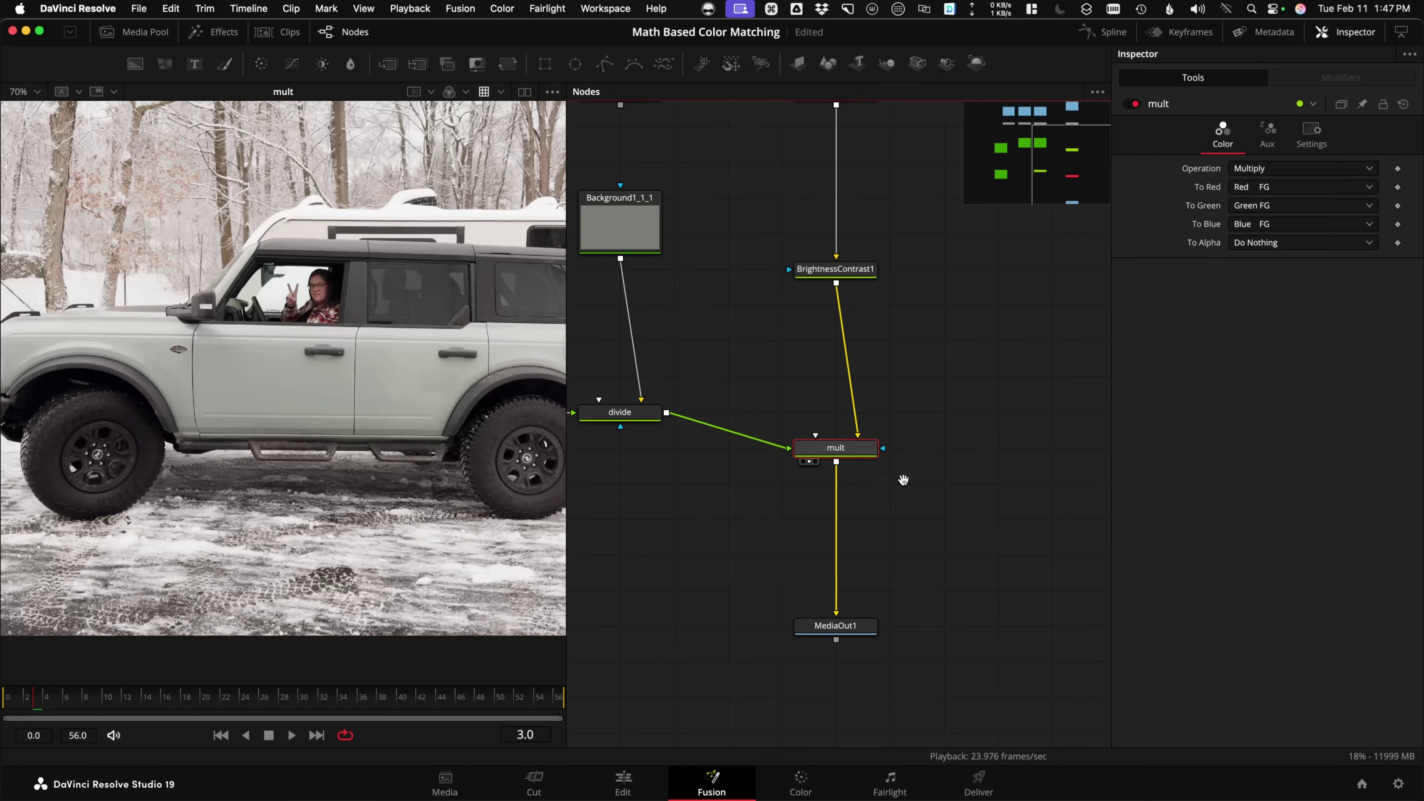
pyautogui.scroll(-3, 904, 480)
pyautogui.moveTo(704, 513); pyautogui.dragTo(783, 515)
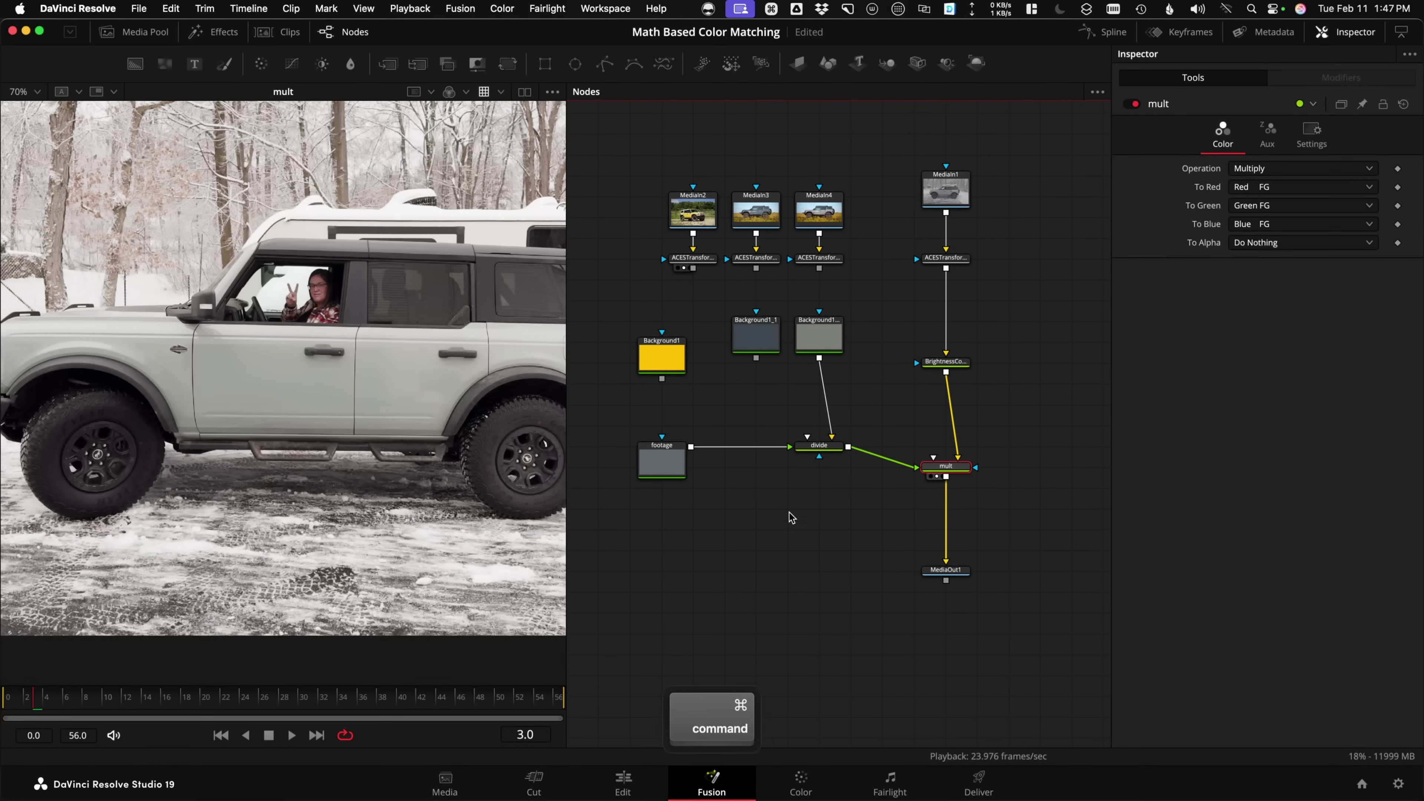
# Switch to TextEdit, copy the entire contents of roto.txt, and paste them as nodes beside the main chain in Fusion.
pyautogui.press('super+Tab')
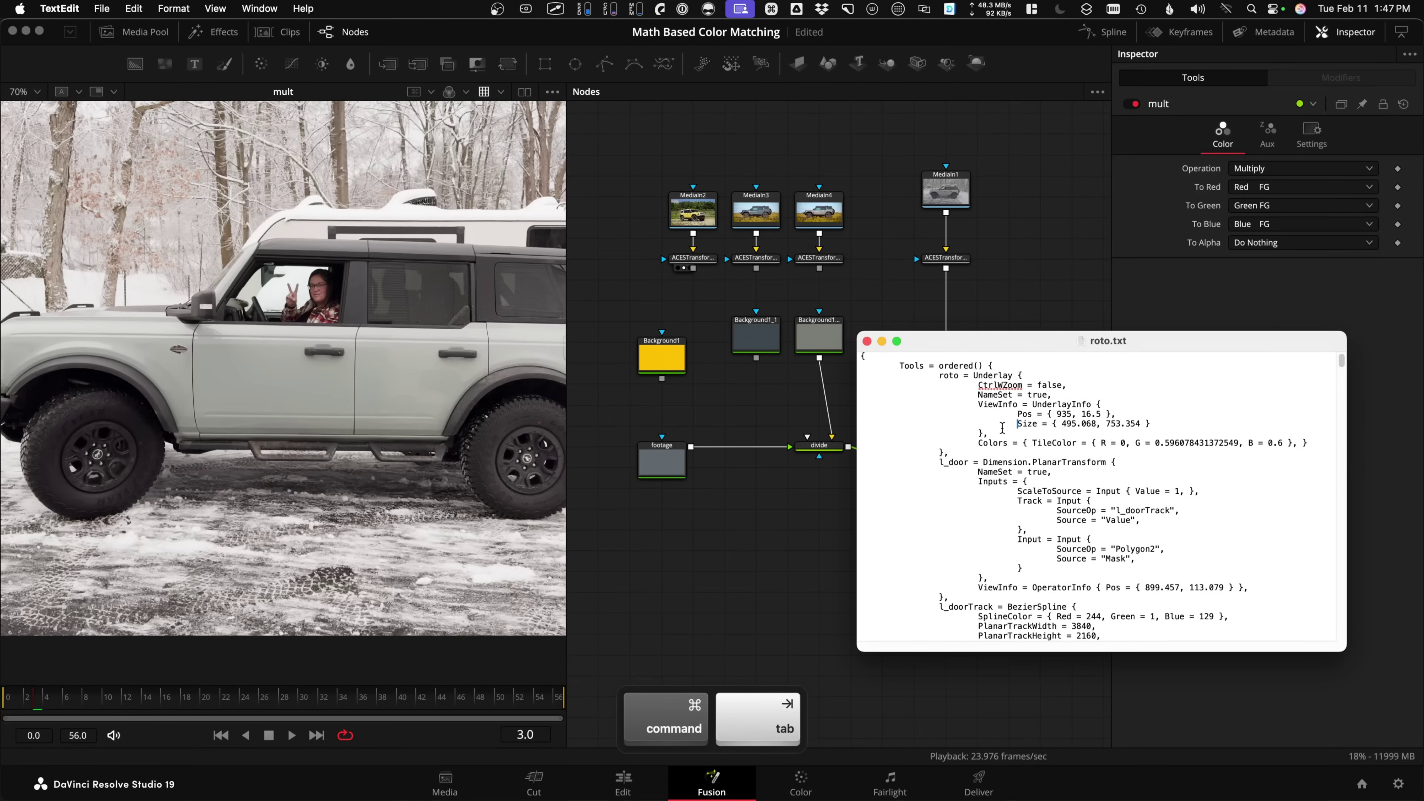
pyautogui.press('super+a')
pyautogui.press('super+c')
pyautogui.click(1061, 245)
pyautogui.moveTo(983, 416); pyautogui.dragTo(970, 397)
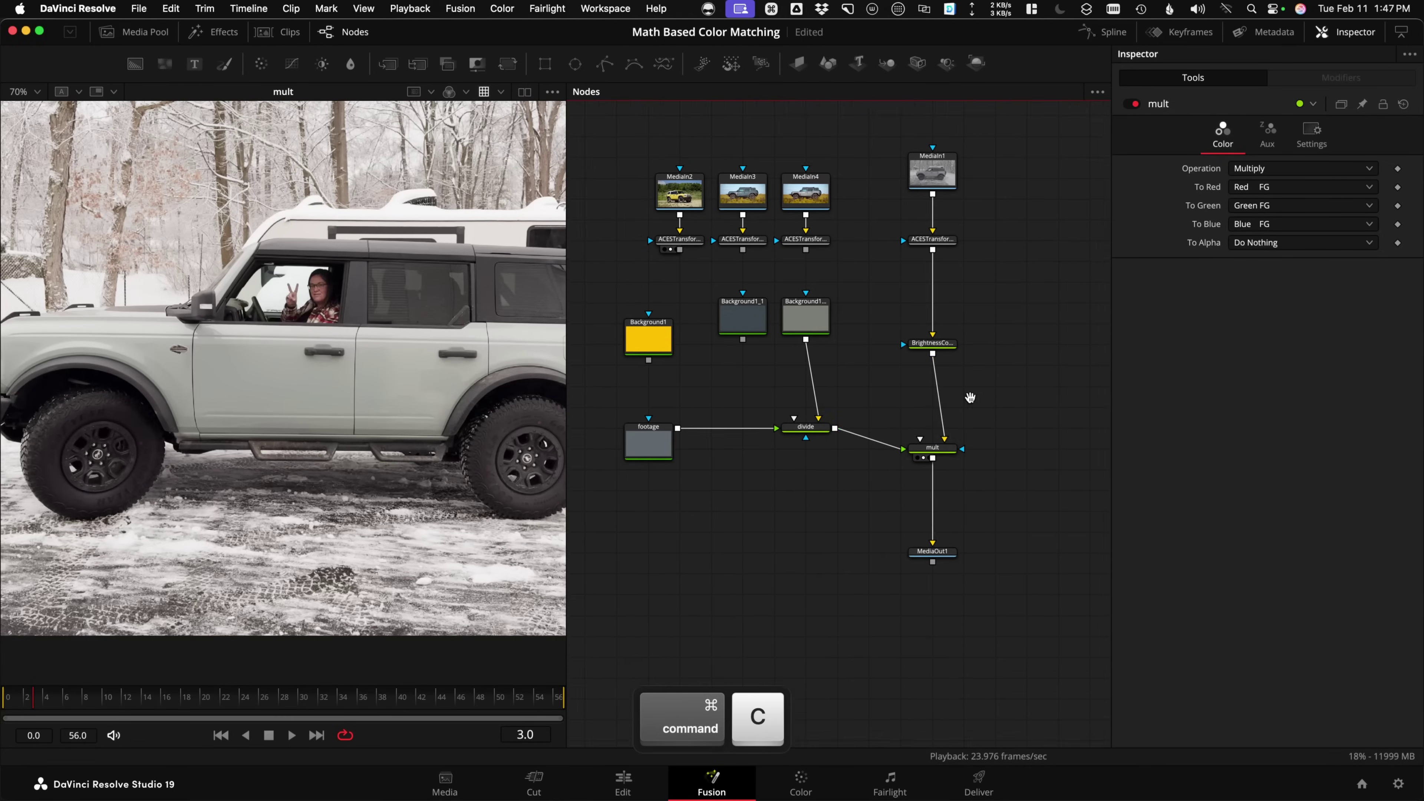
pyautogui.hscroll(5, 969, 397)
pyautogui.press('super+v')
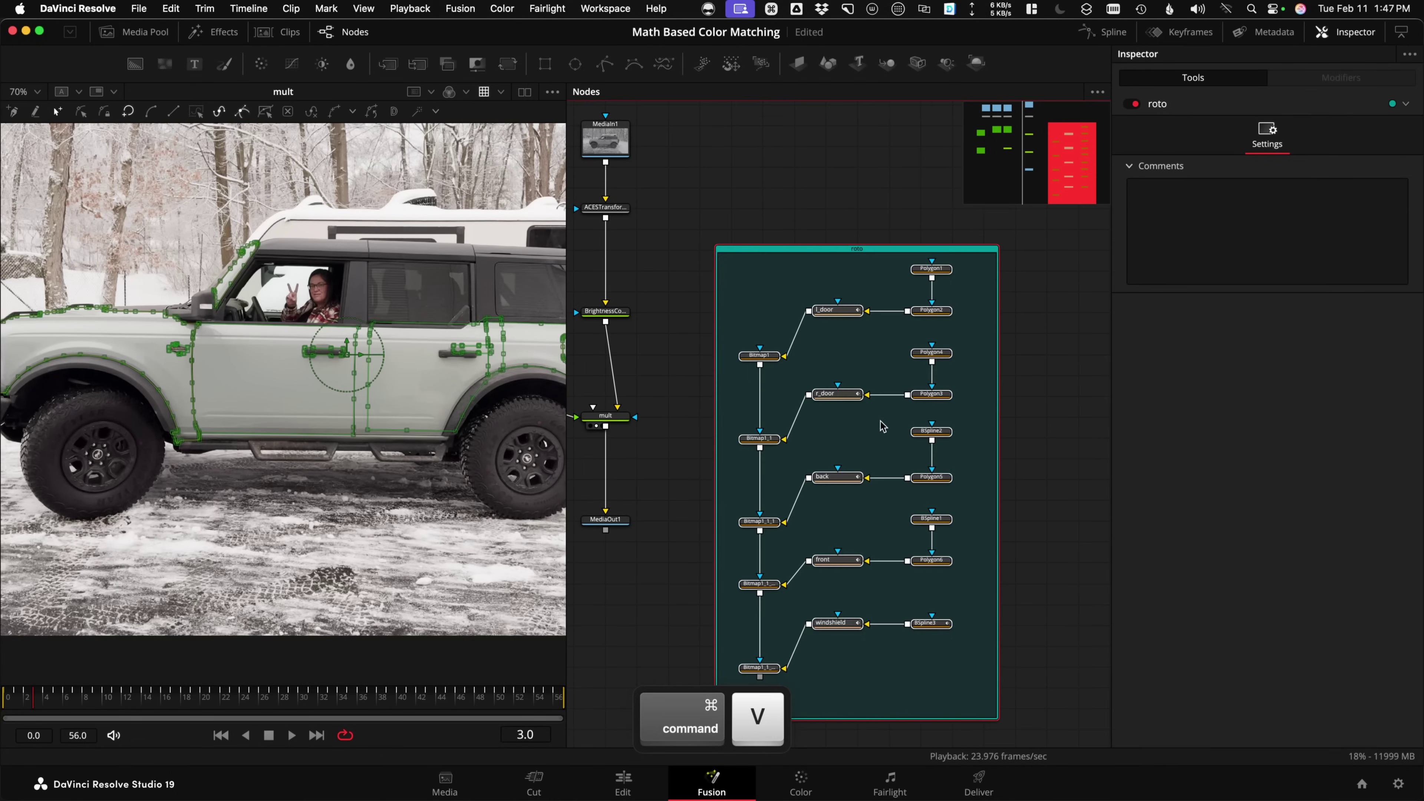
# Move the pasted roto group upward so it sits alongside the mult and MediaOut1 chain.
pyautogui.hscroll(-3, 881, 420)
pyautogui.moveTo(872, 248); pyautogui.dragTo(893, 164)
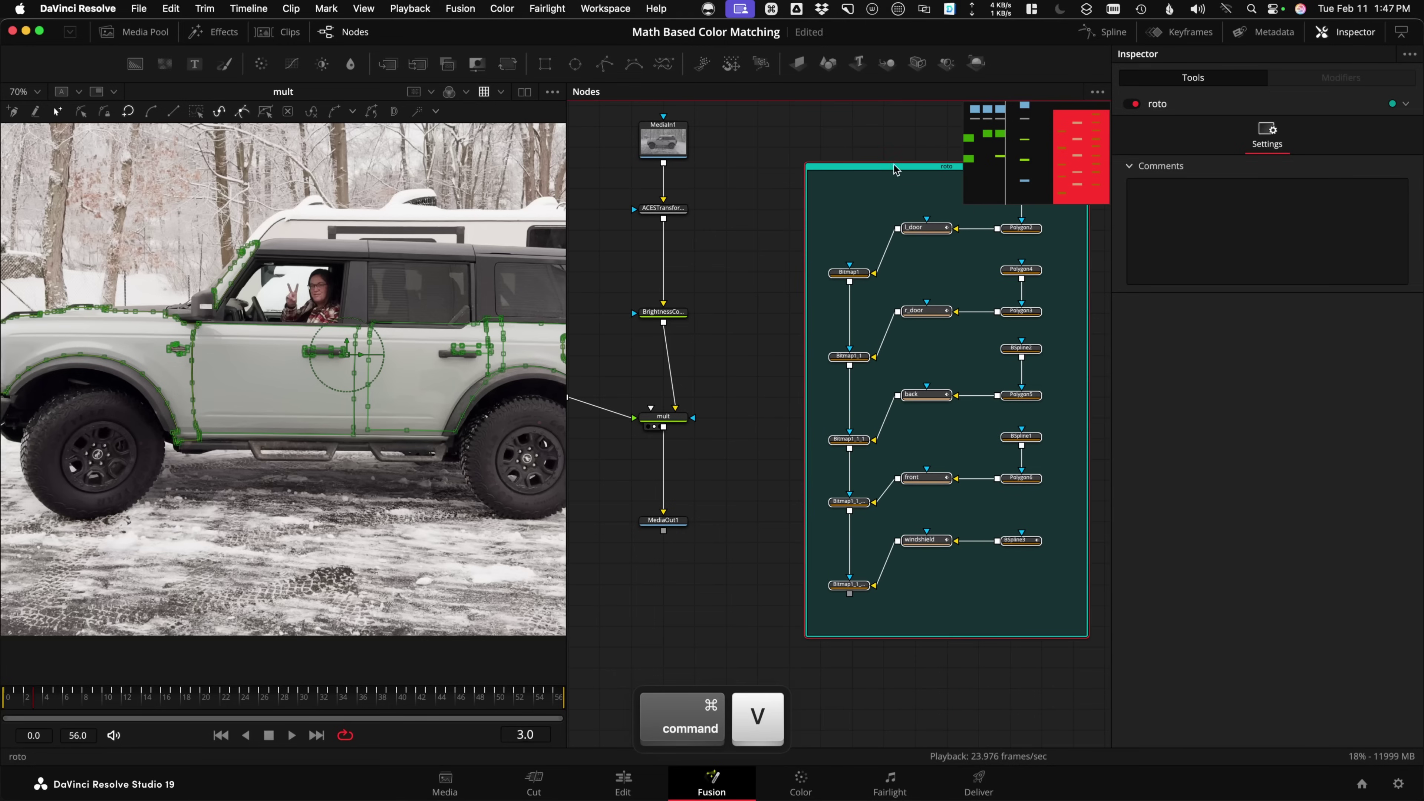
pyautogui.moveTo(793, 393); pyautogui.dragTo(846, 410)
pyautogui.scroll(-2, 845, 410)
pyautogui.moveTo(766, 486); pyautogui.dragTo(764, 481)
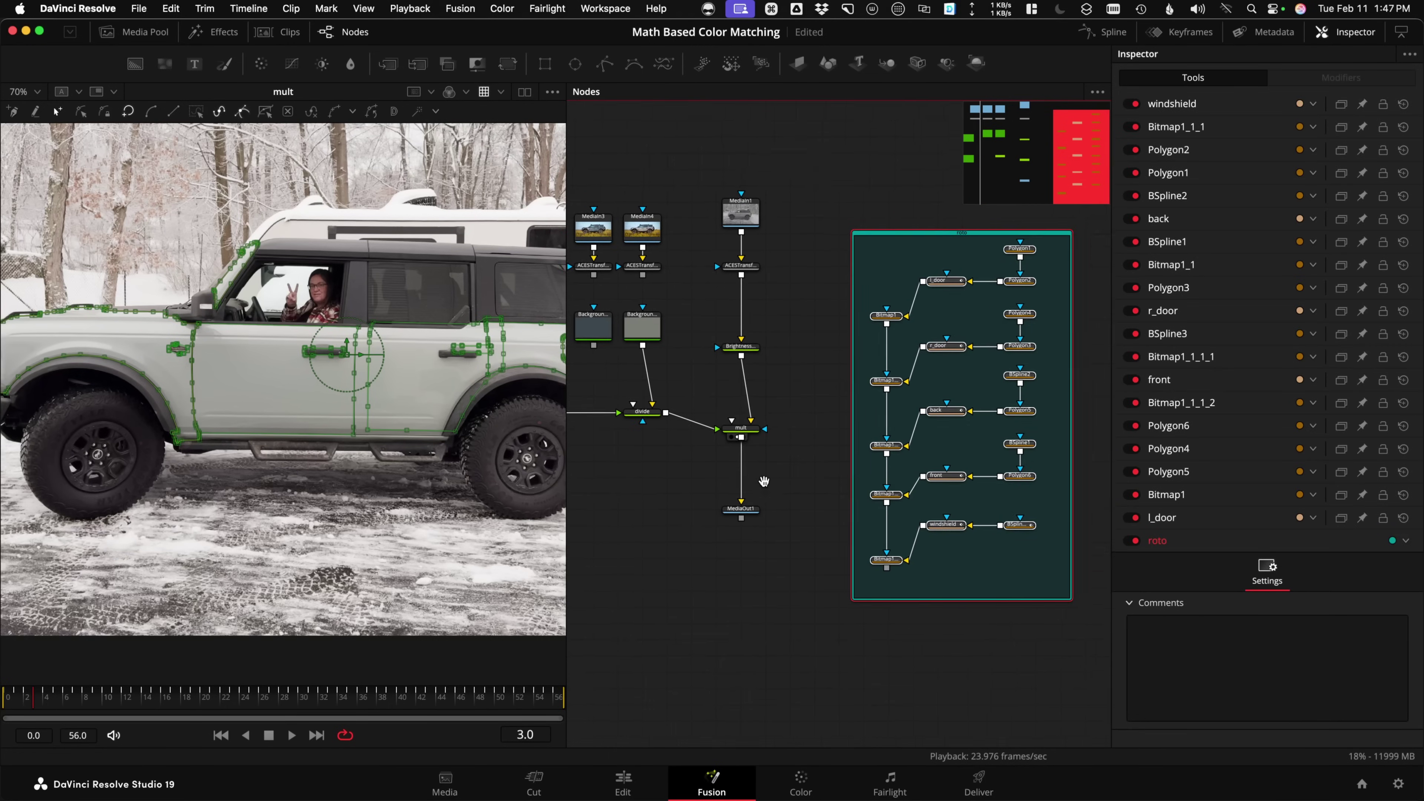
pyautogui.scroll(2, 763, 481)
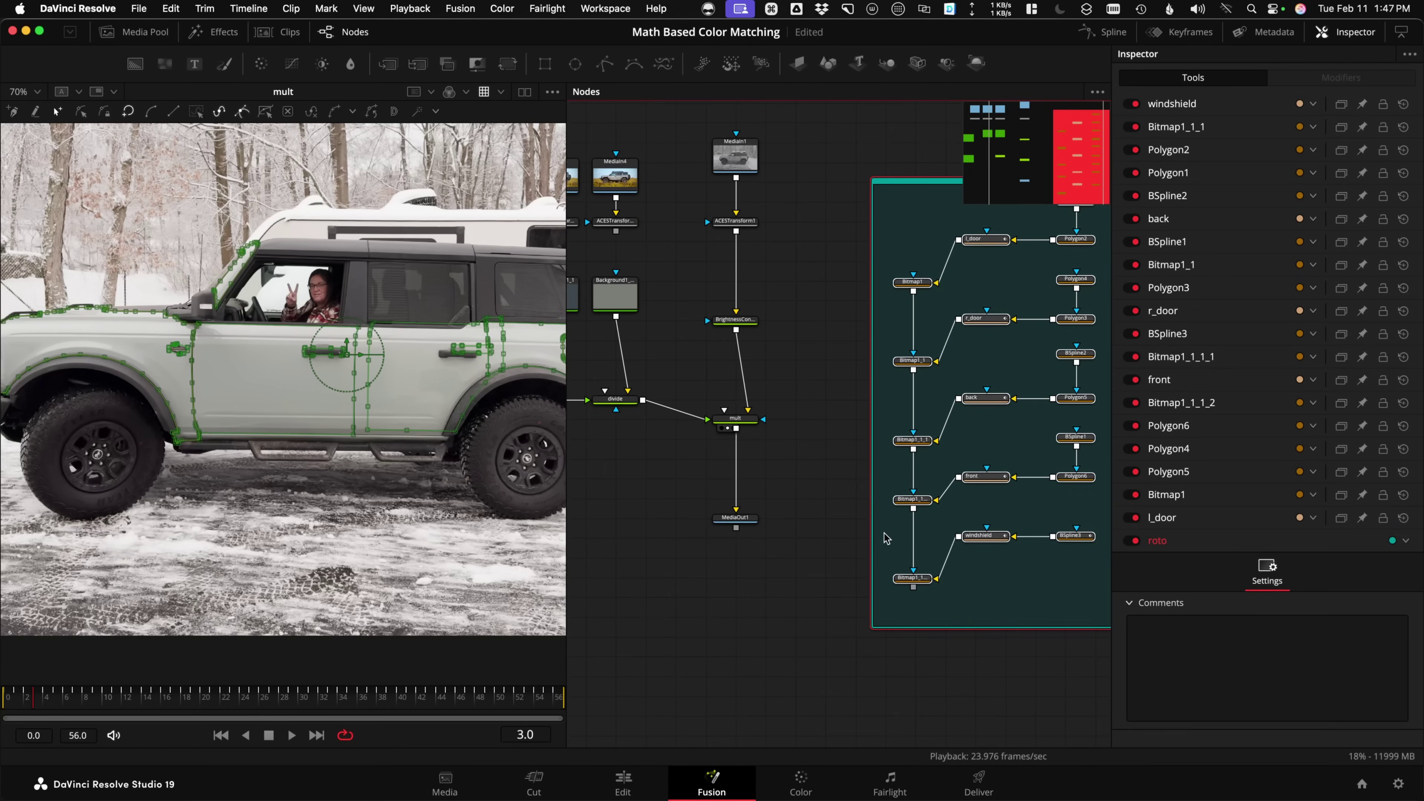
# Deselect the roto group, view and play the Bitmap1 door matte, and view the Bitmap1_1 matte.
pyautogui.click(842, 340)
pyautogui.press('1')
pyautogui.press('space')
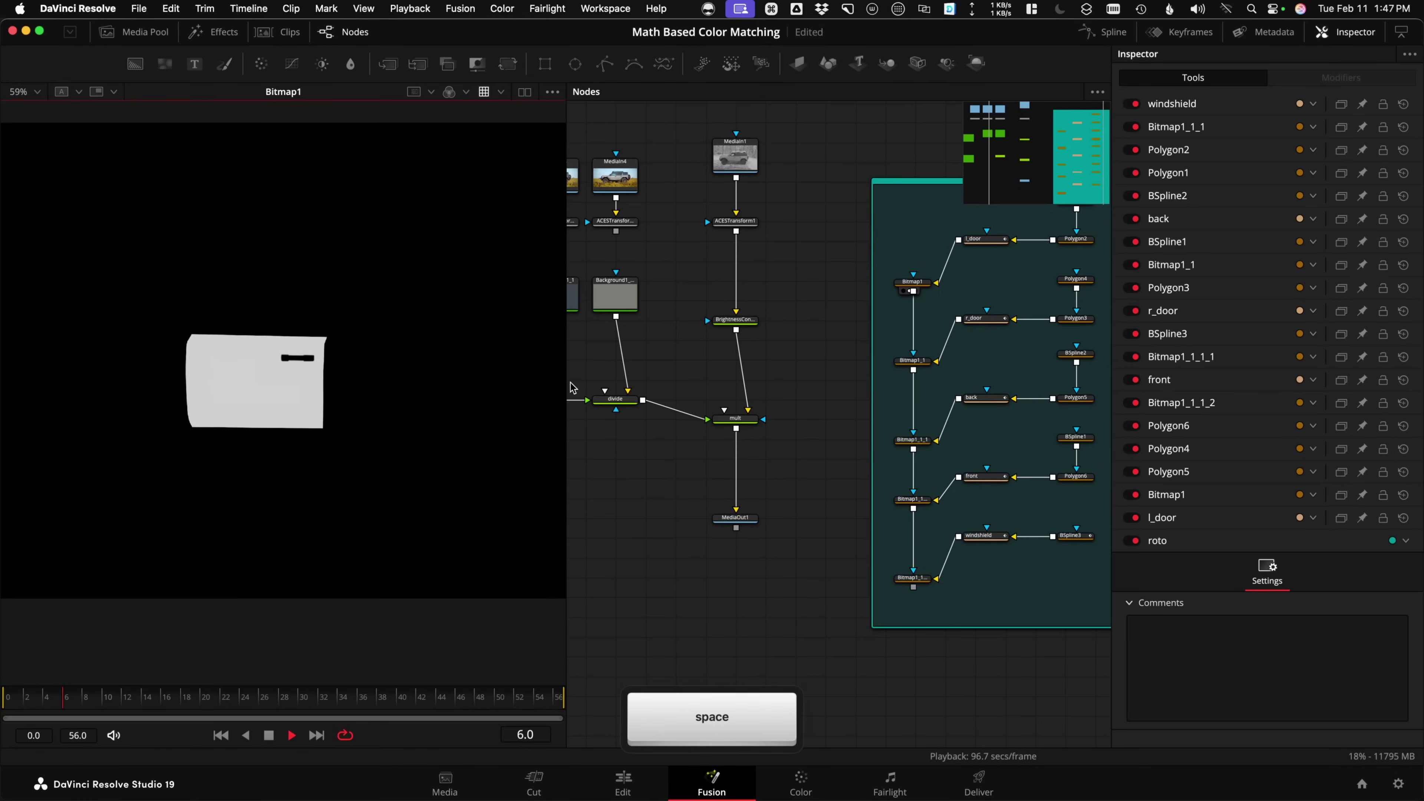
pyautogui.press('1')
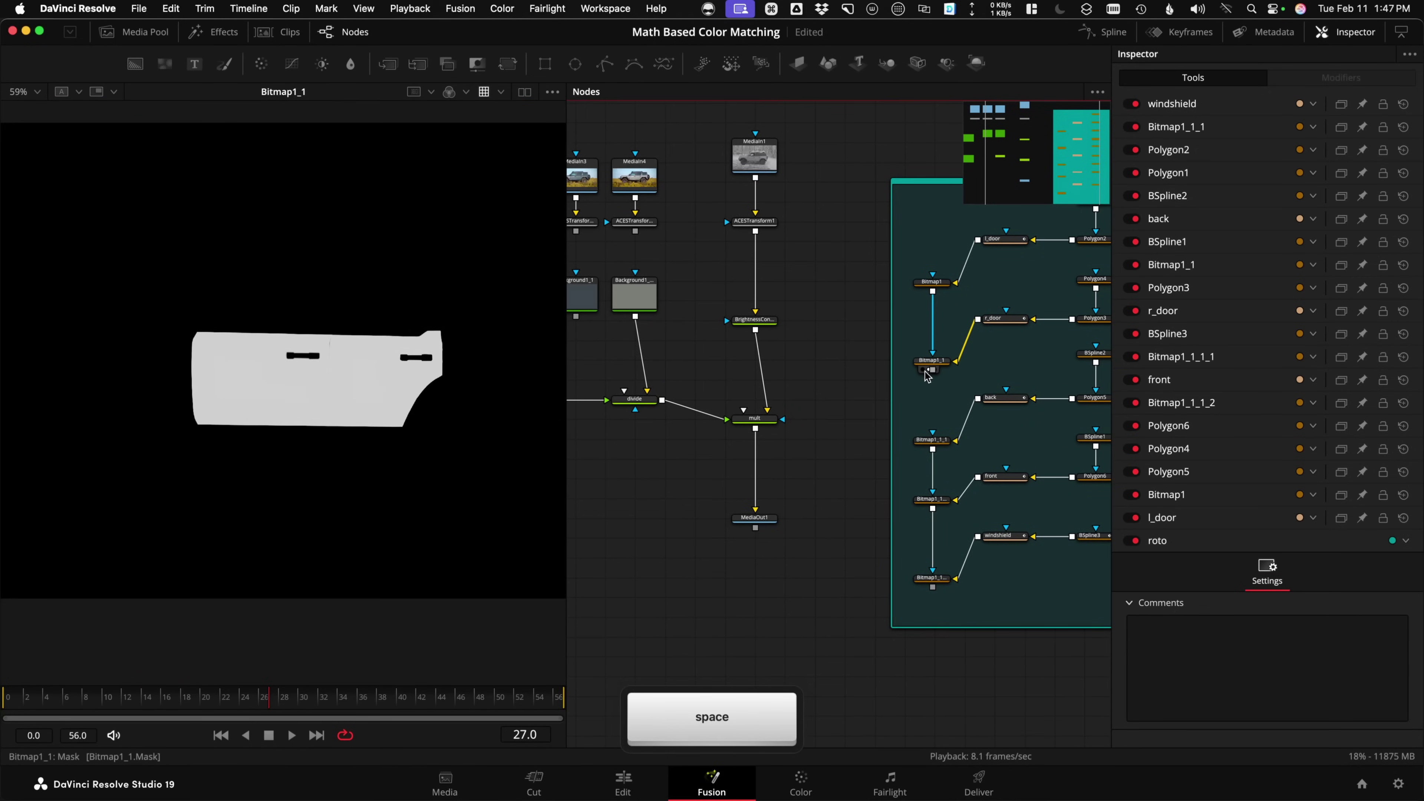
pyautogui.moveTo(932, 369); pyautogui.dragTo(932, 440)
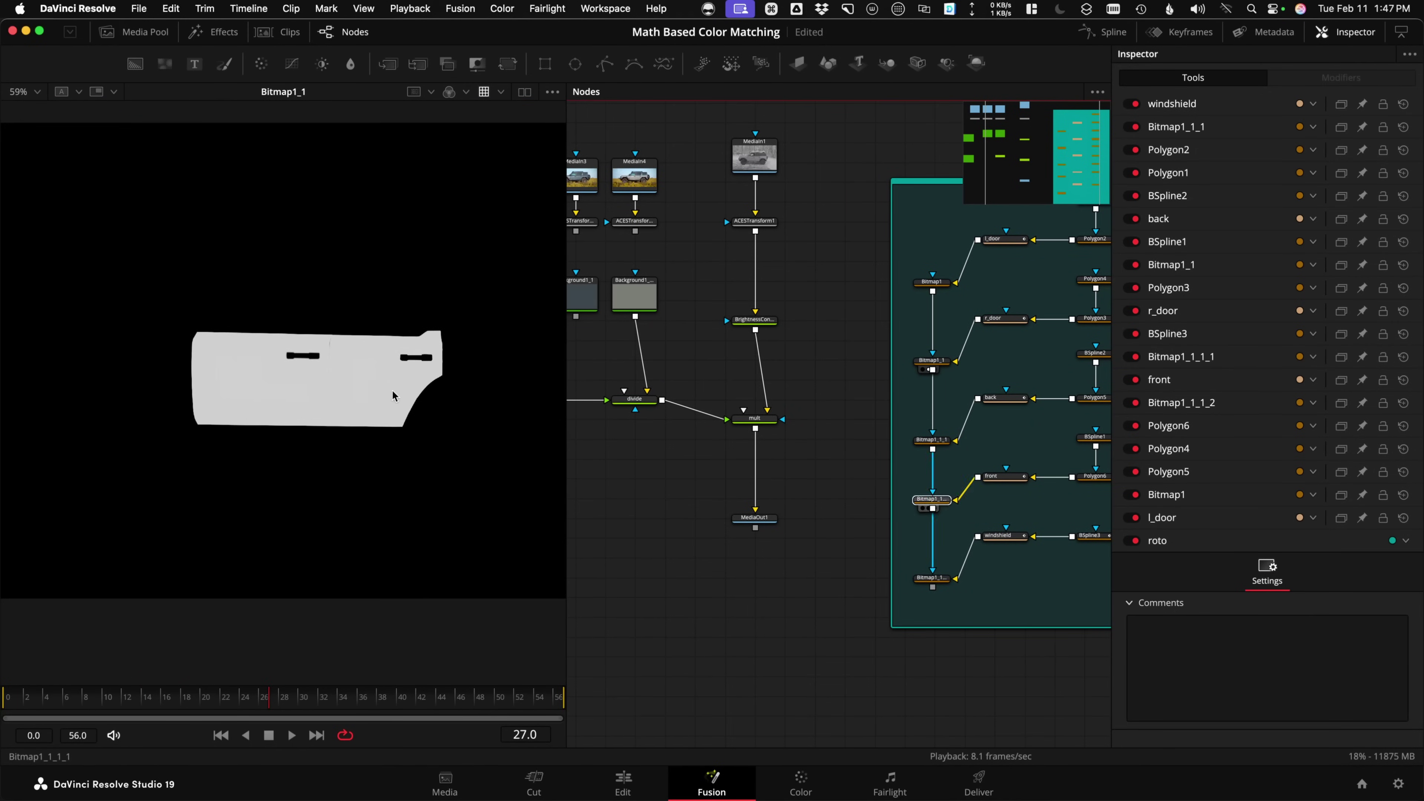
# Load Bitmap1_1_1_2, the last node in the roto chain, into the viewer and play the combined car body matte.
pyautogui.moveTo(392, 395); pyautogui.dragTo(384, 405)
pyautogui.scroll(-4, 365, 414)
pyautogui.press('space')
pyautogui.press('space')
pyautogui.moveTo(932, 578); pyautogui.dragTo(368, 417)
pyautogui.press('space')
pyautogui.press('space')
# Examine the polygon, tracking and bitmap branches inside the roto group, and play the combined matte again.
pyautogui.hscroll(3, 359, 438)
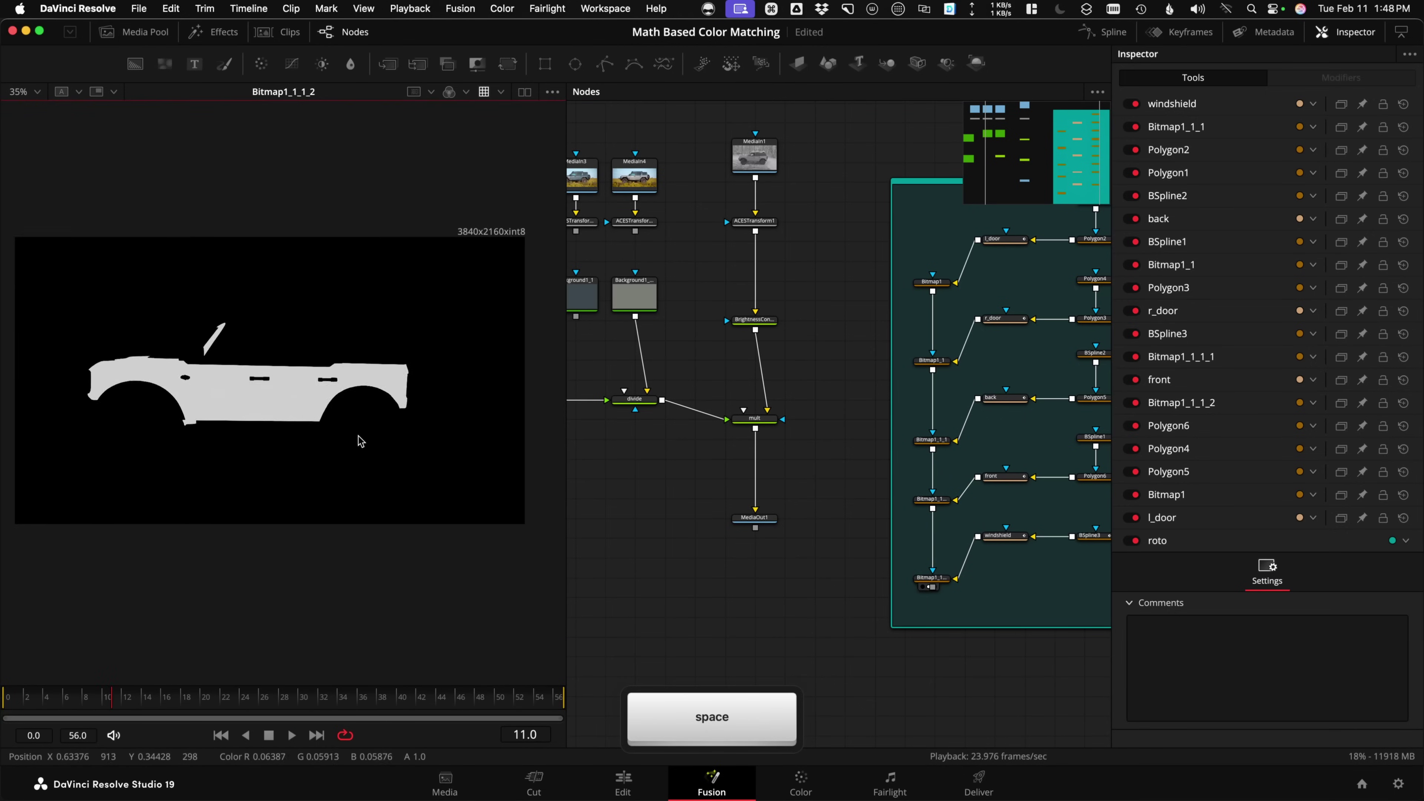
pyautogui.scroll(2, 361, 441)
pyautogui.hscroll(5, 953, 337)
pyautogui.scroll(3, 953, 337)
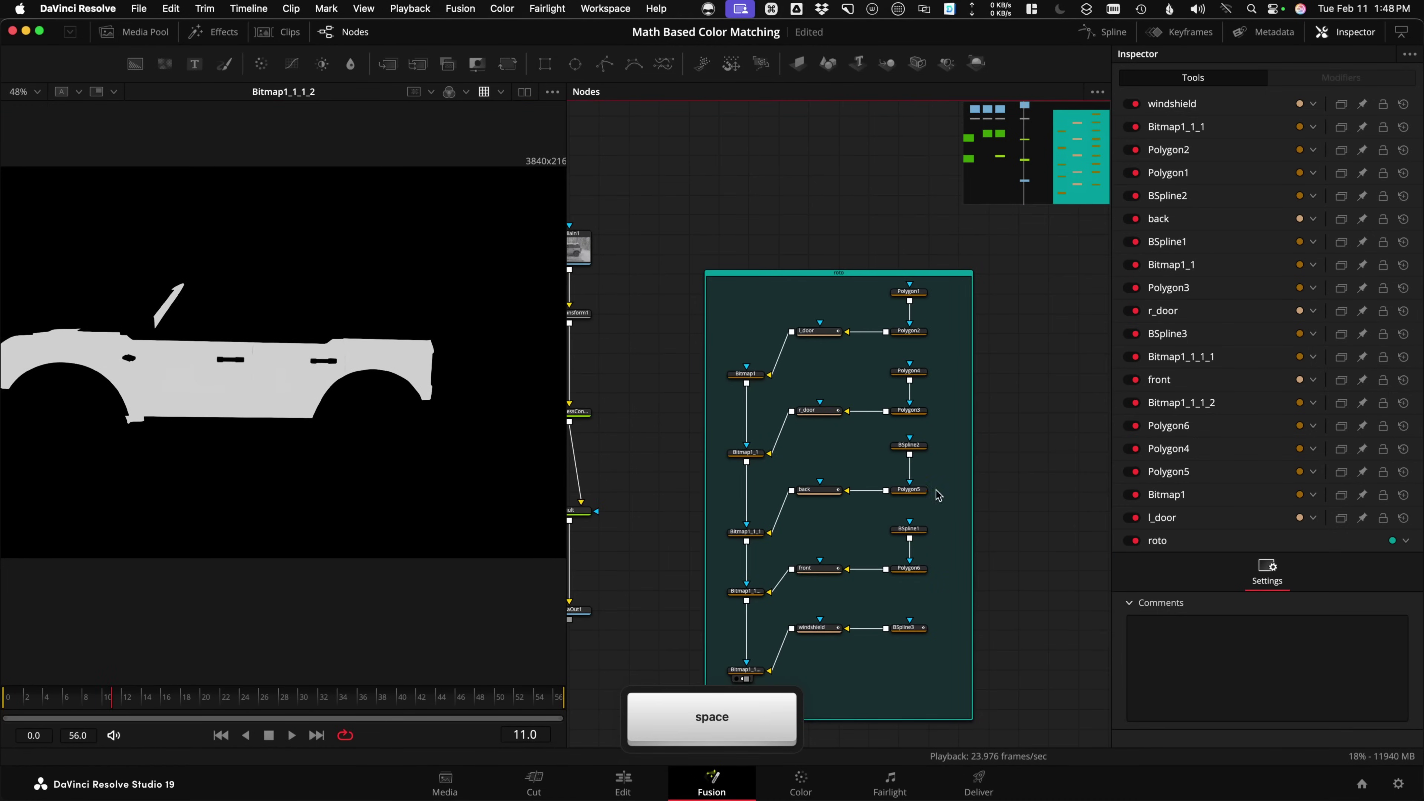
pyautogui.moveTo(820, 424); pyautogui.dragTo(843, 365)
pyautogui.scroll(1, 846, 364)
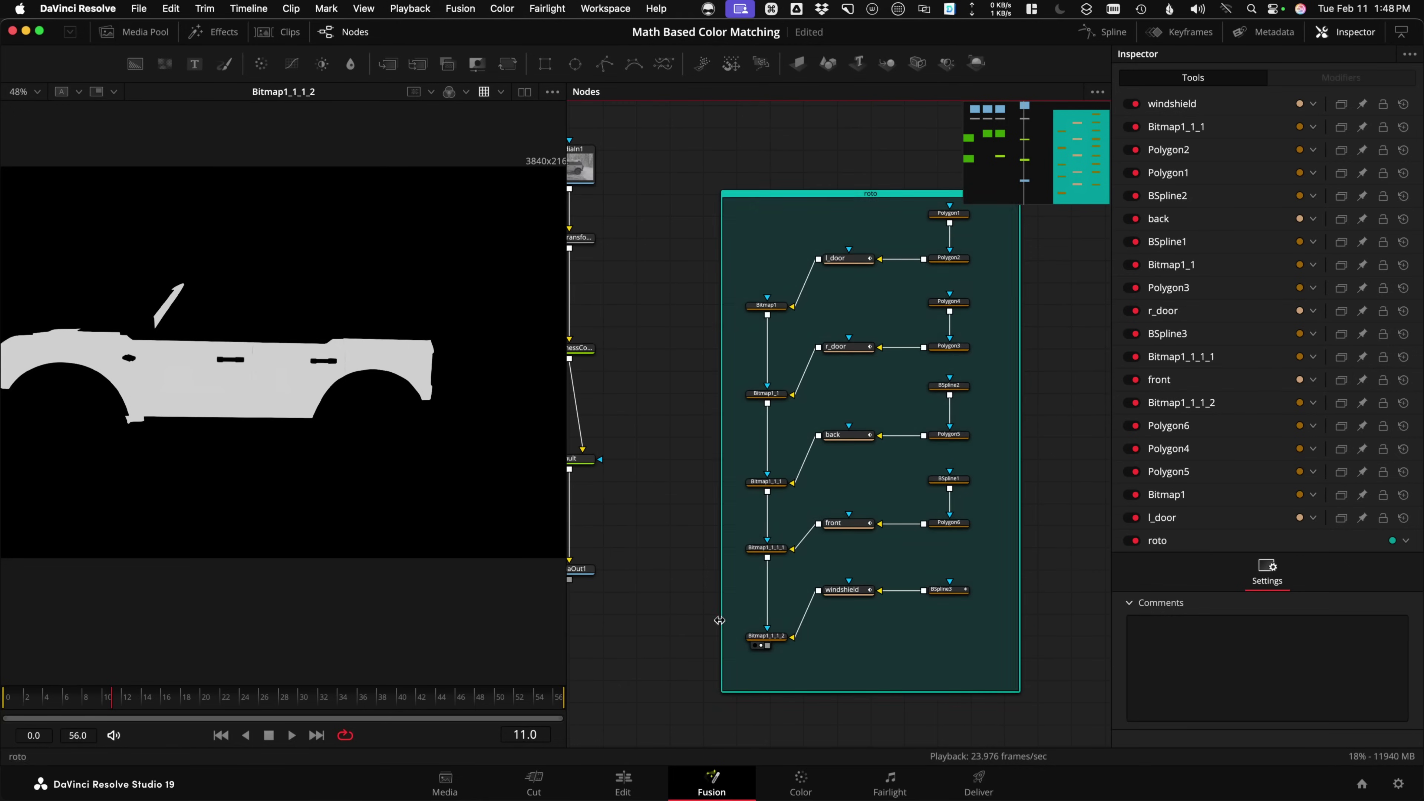
pyautogui.hscroll(-6, 719, 619)
pyautogui.scroll(-1, 719, 619)
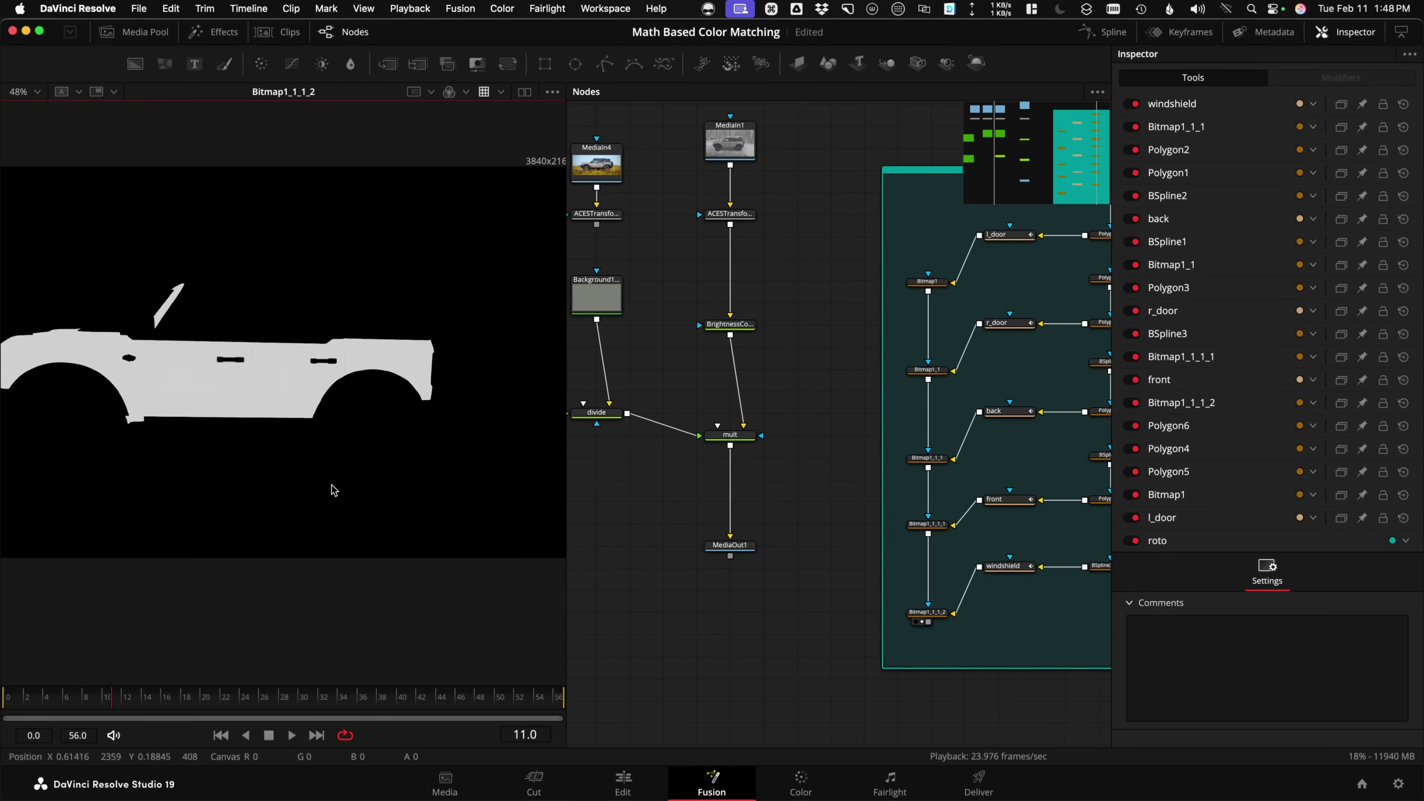
pyautogui.press('space')
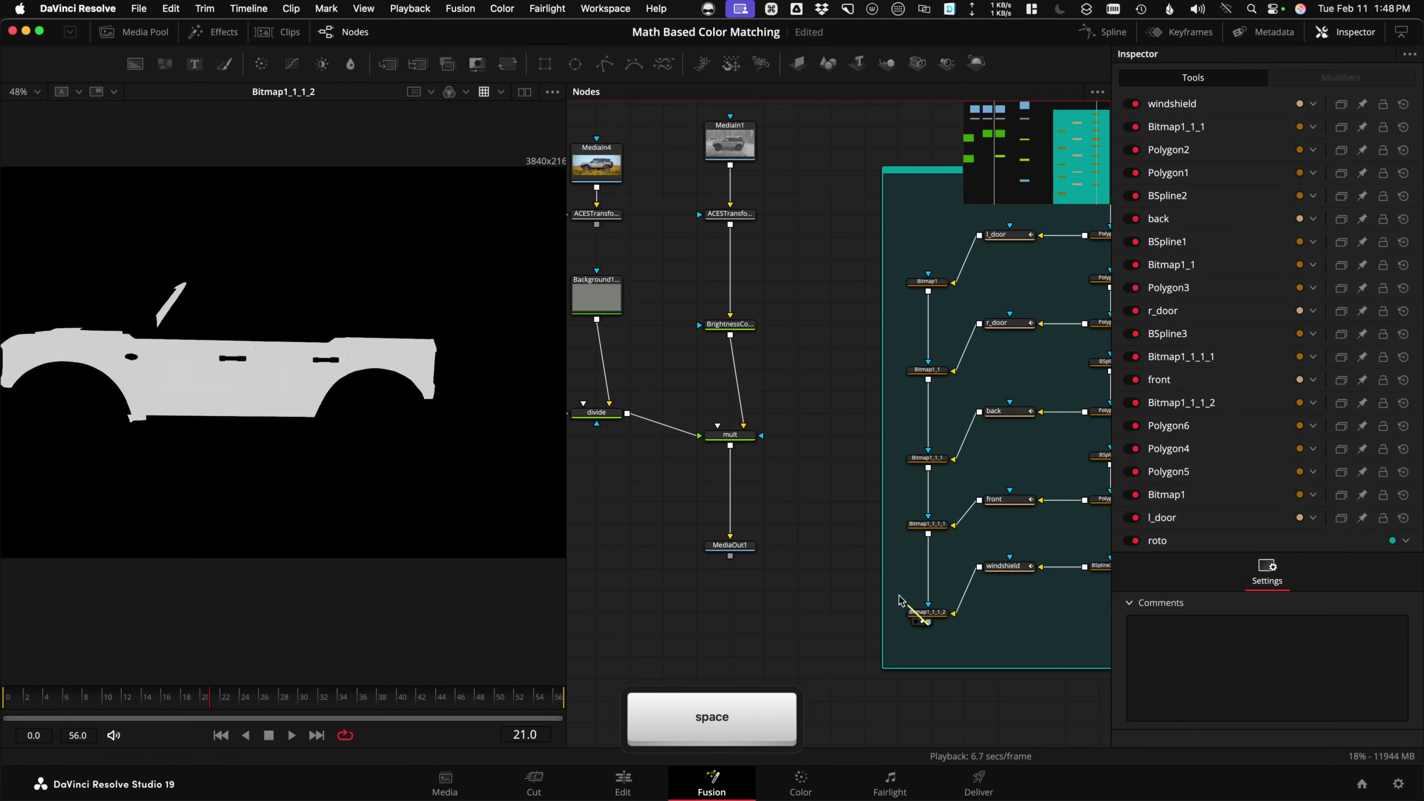
# Connect Bitmap1_1_1_2 to mult's effect mask input and view the masked mult result.
pyautogui.moveTo(898, 600); pyautogui.dragTo(760, 435)
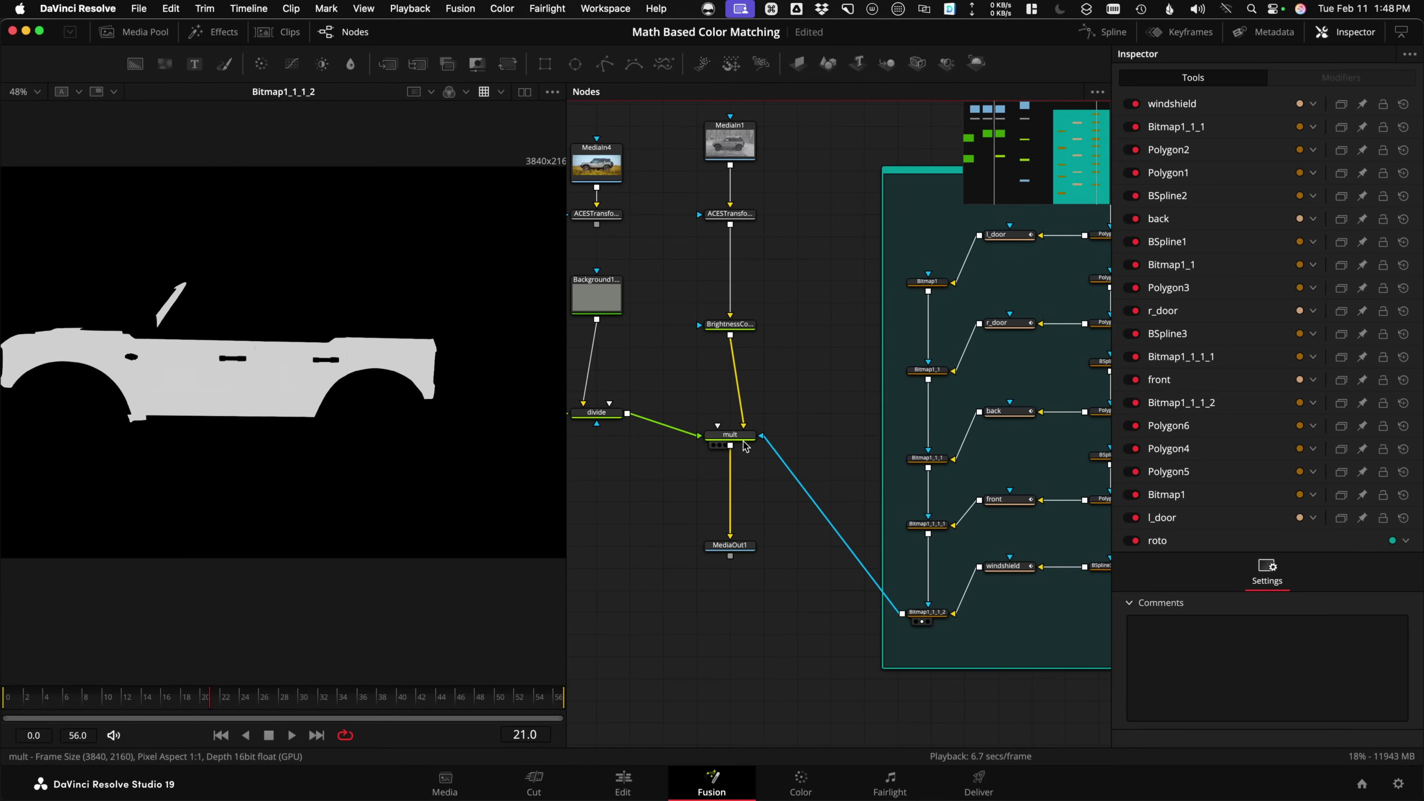
pyautogui.scroll(3, 796, 449)
pyautogui.click(784, 445)
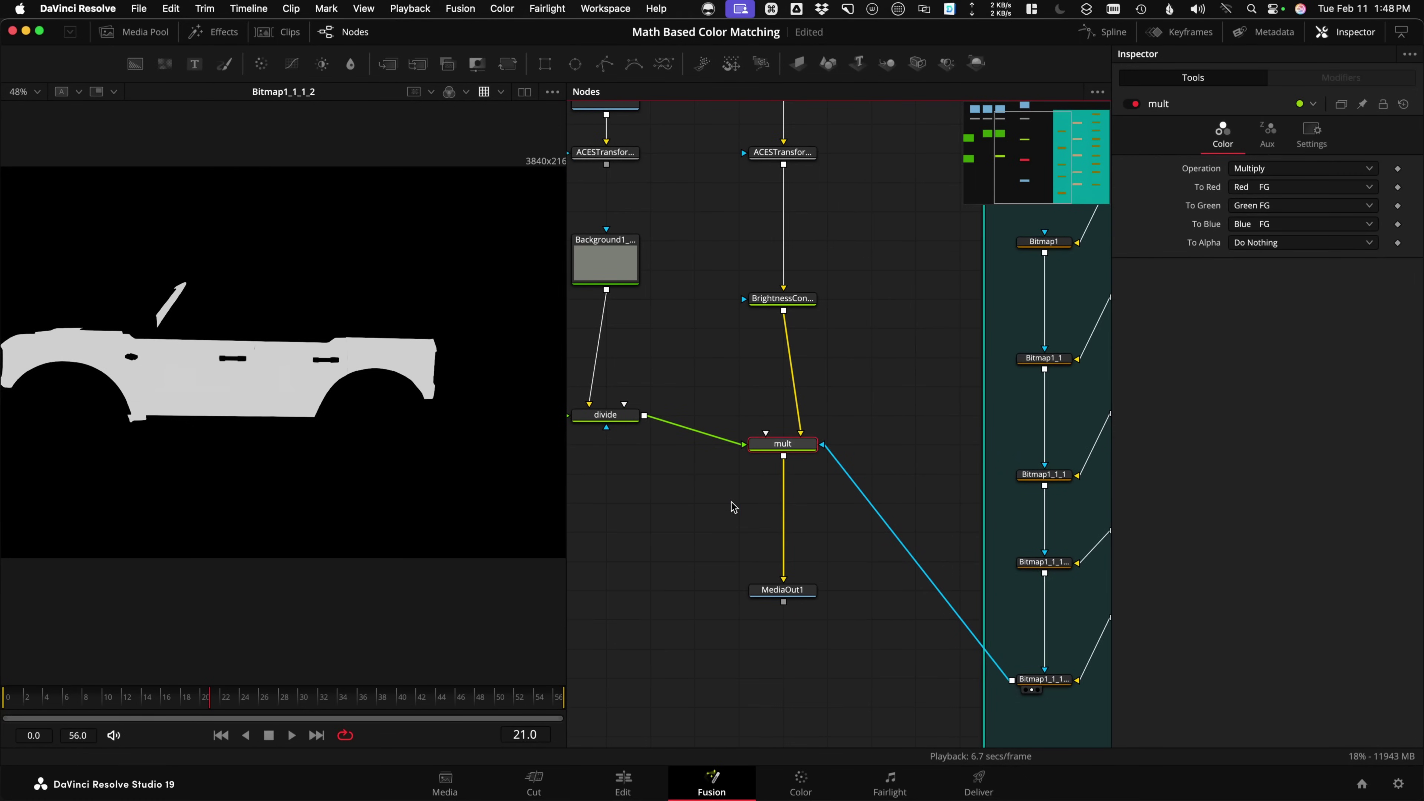
pyautogui.press('1')
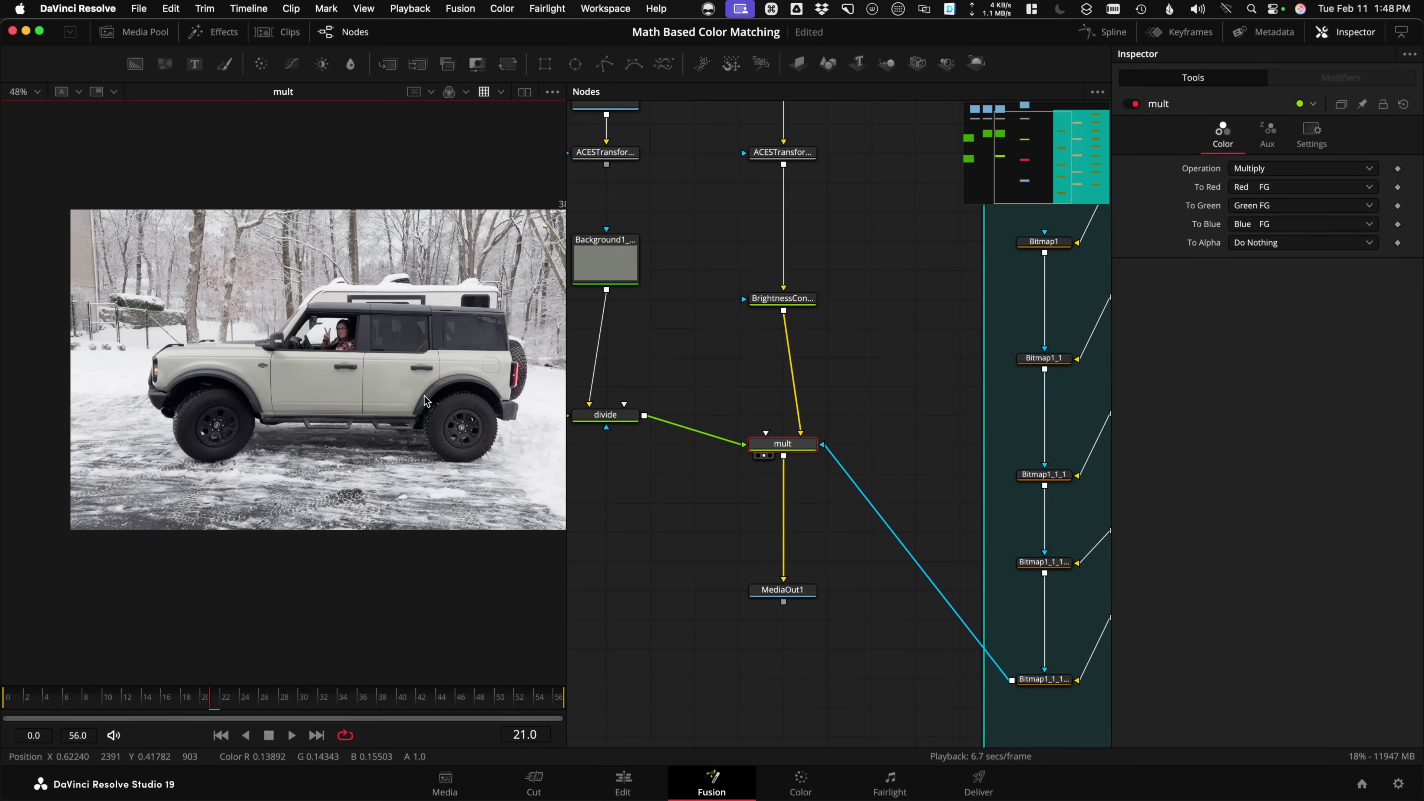
pyautogui.scroll(2, 425, 400)
pyautogui.scroll(-2, 700, 308)
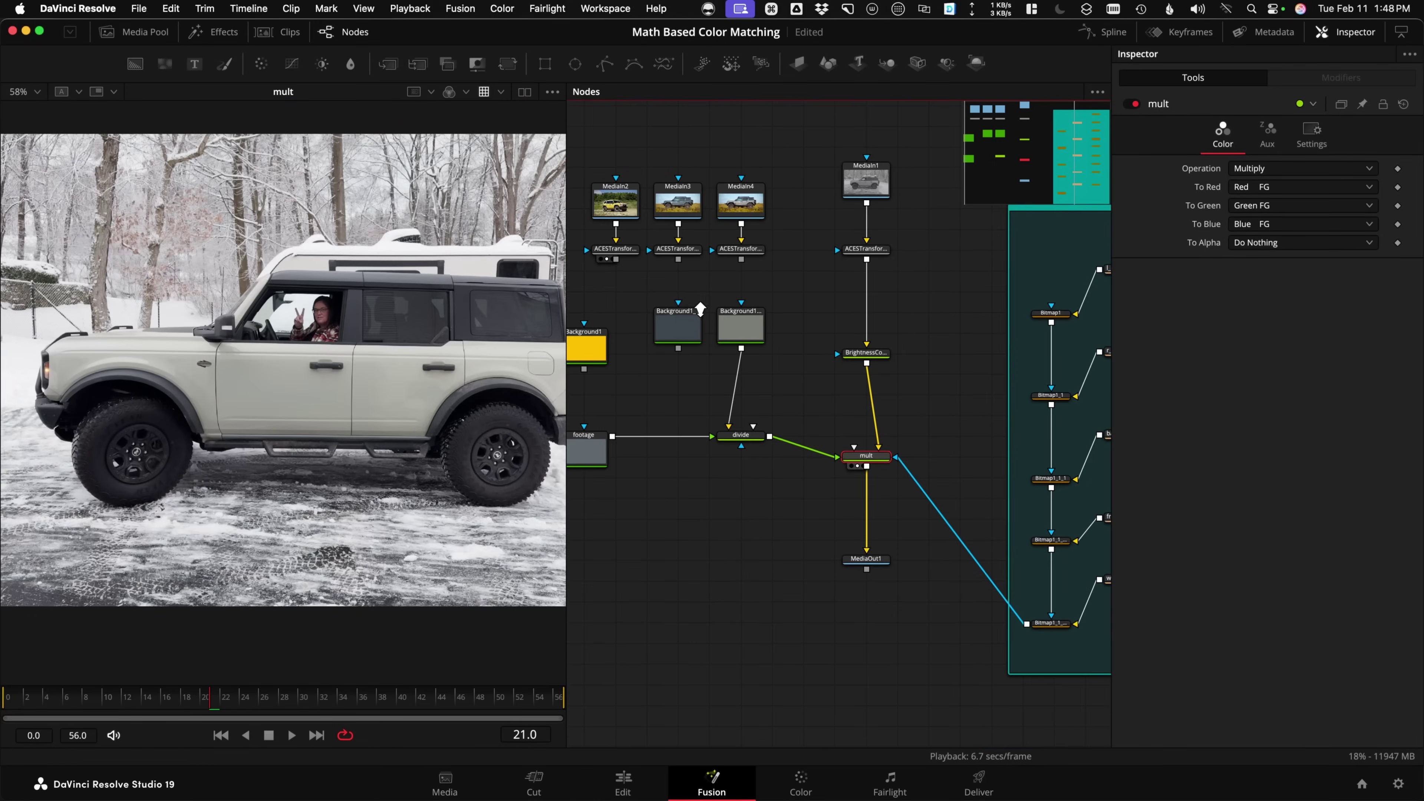
# View the car body matte and the masked mult output in turn, and toggle mult's pass-through to compare the car colour.
pyautogui.scroll(-4, 701, 336)
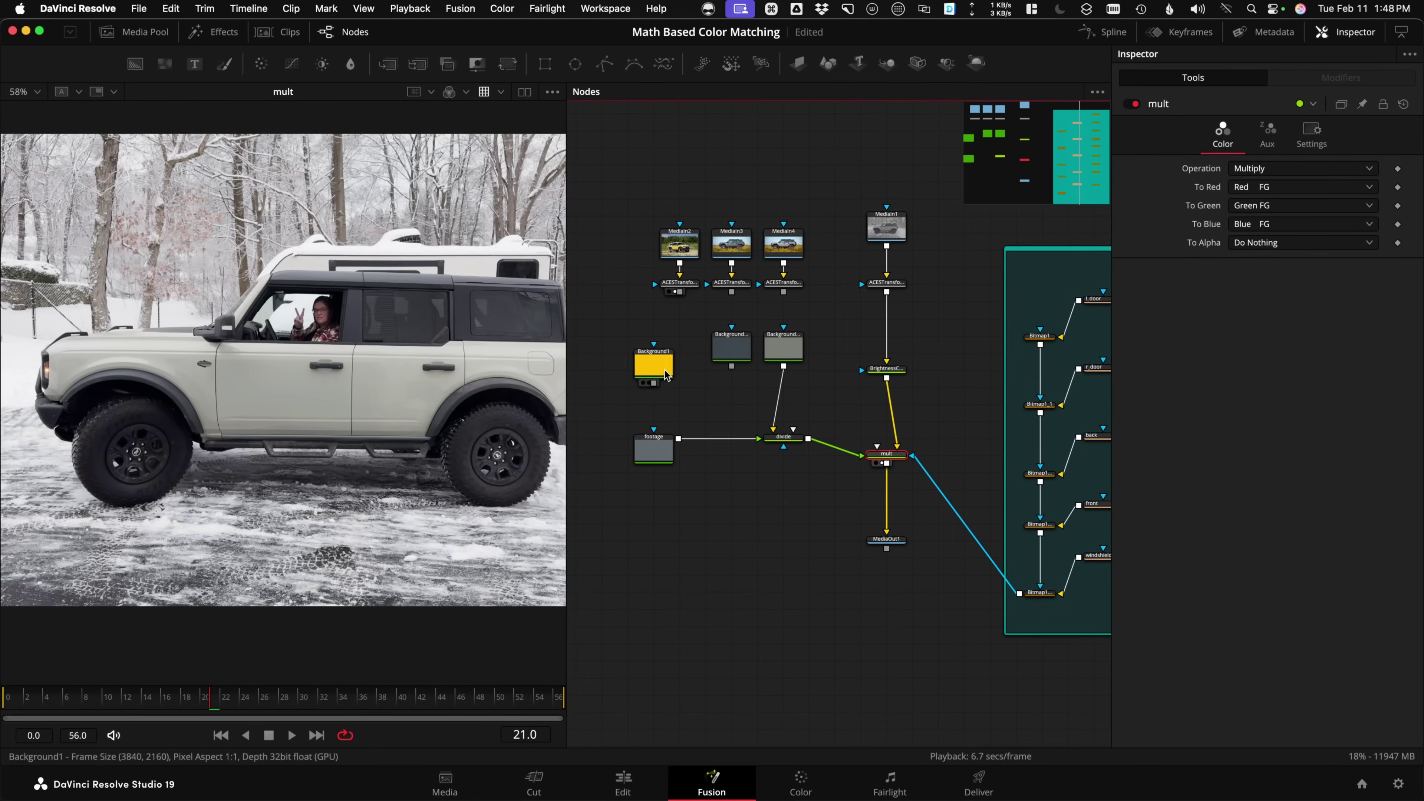
pyautogui.scroll(2, 897, 449)
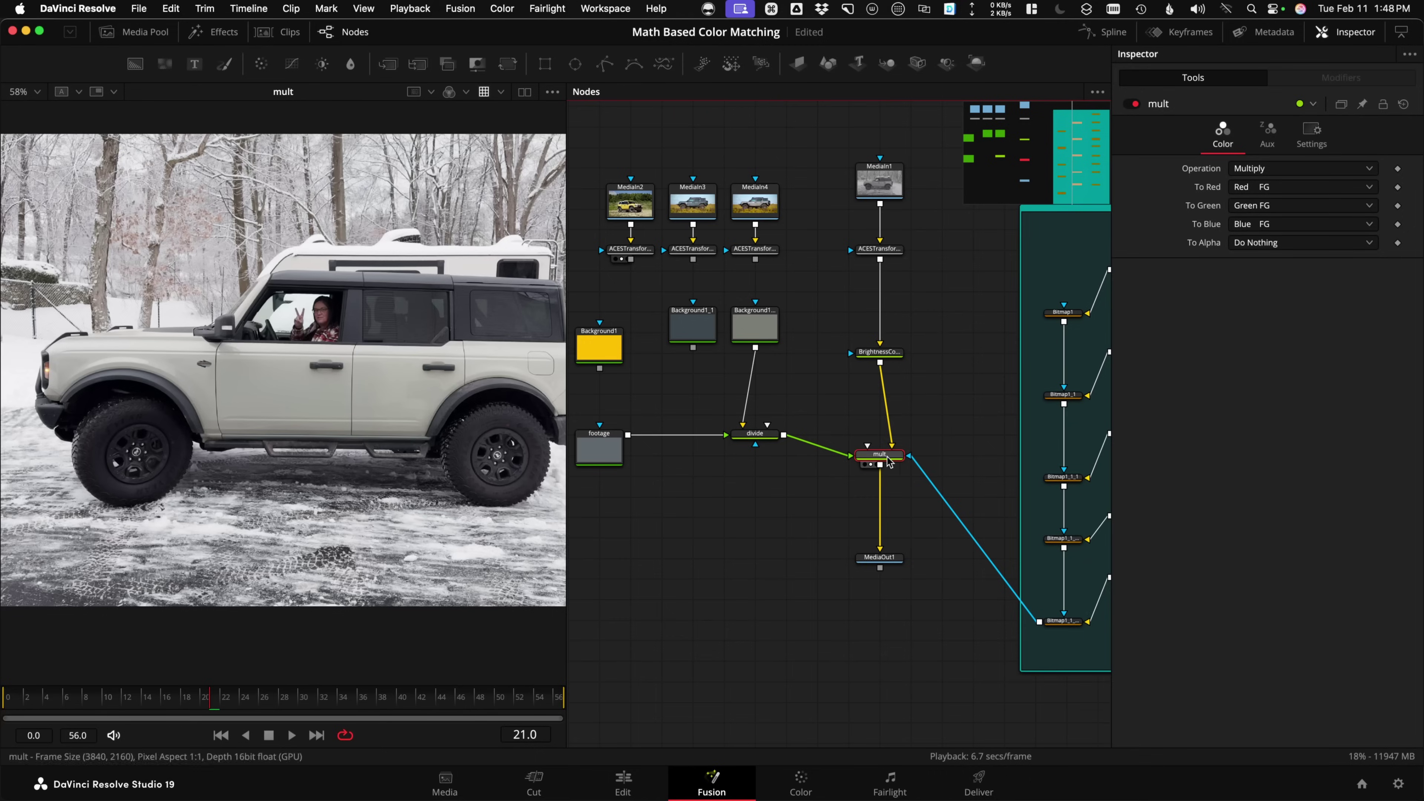
pyautogui.moveTo(1062, 621); pyautogui.dragTo(302, 387)
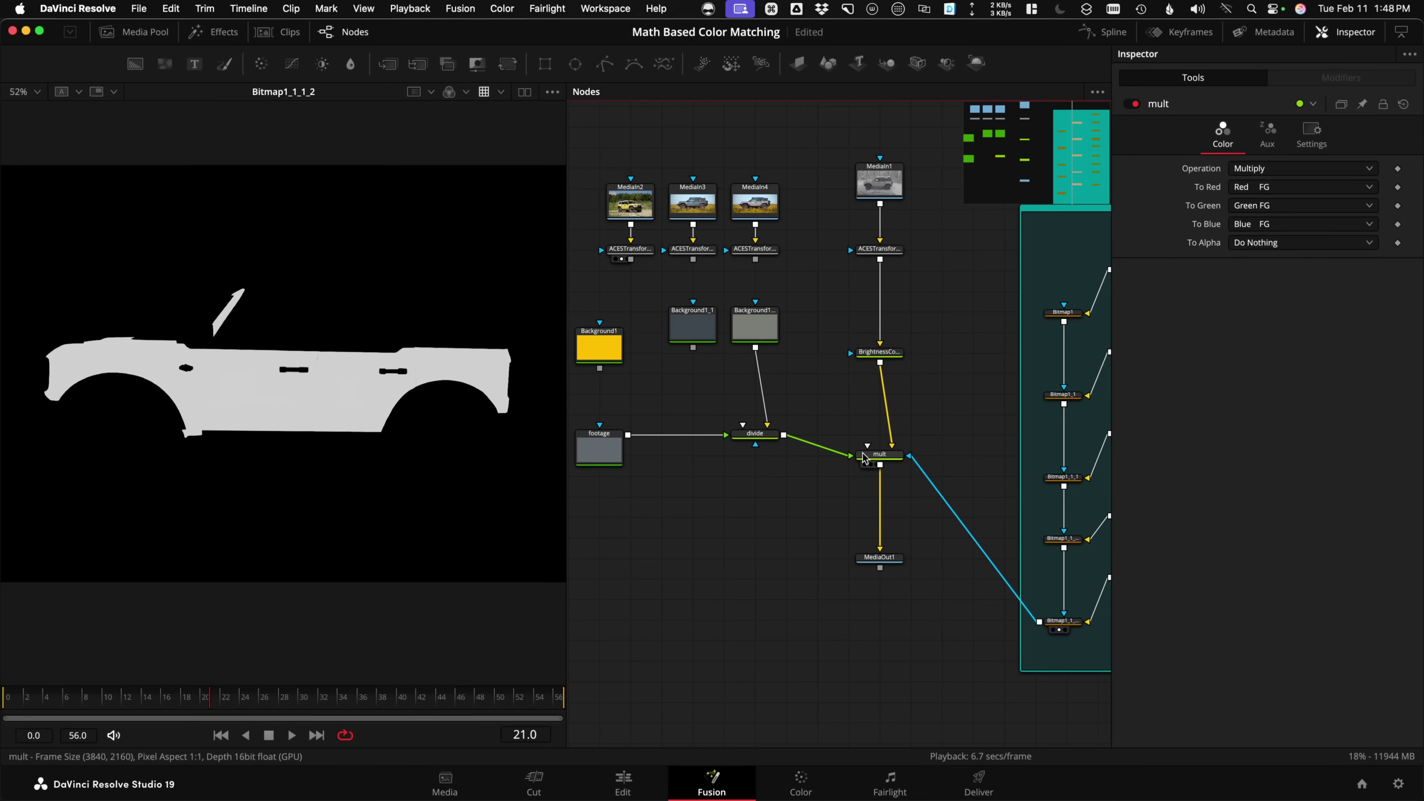
pyautogui.press('1')
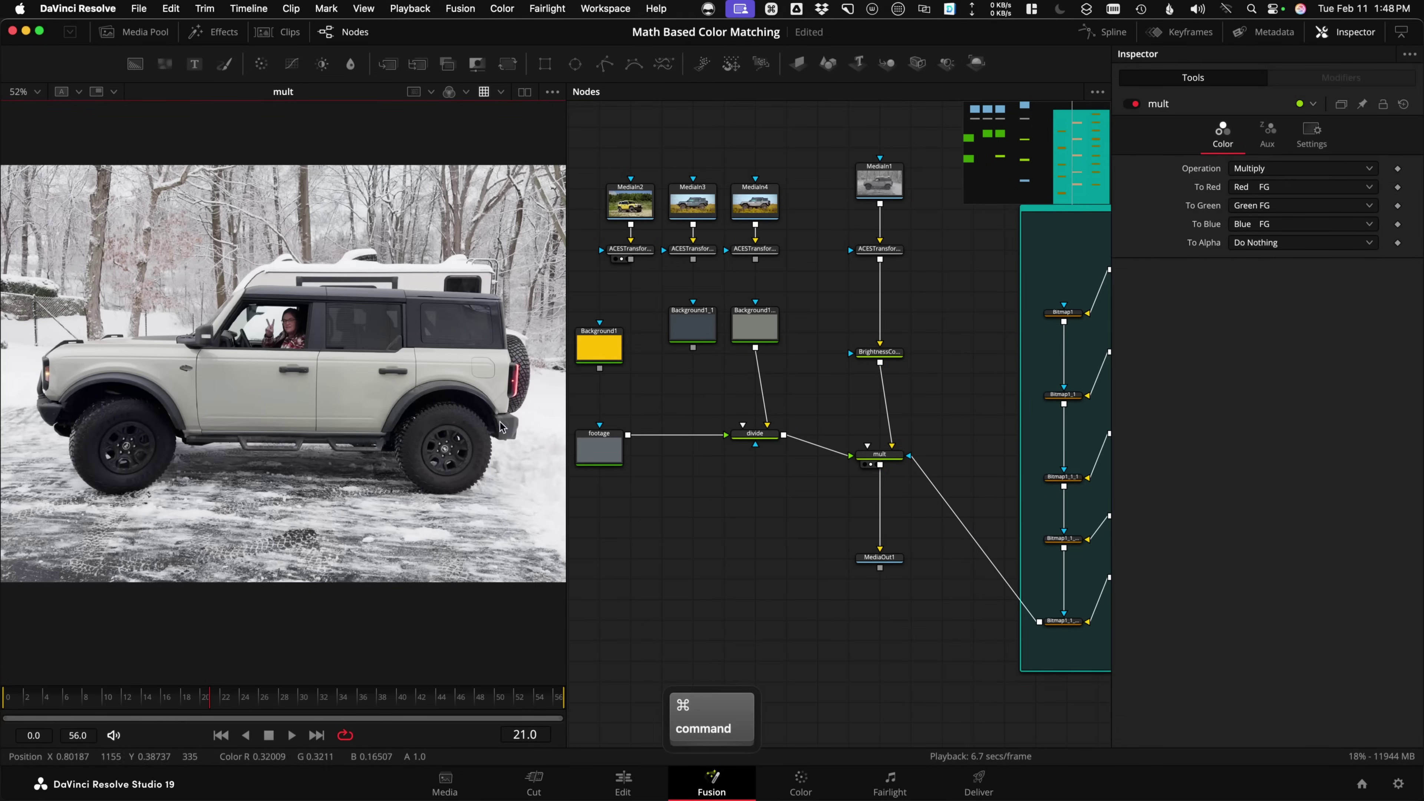
pyautogui.press('super+p')
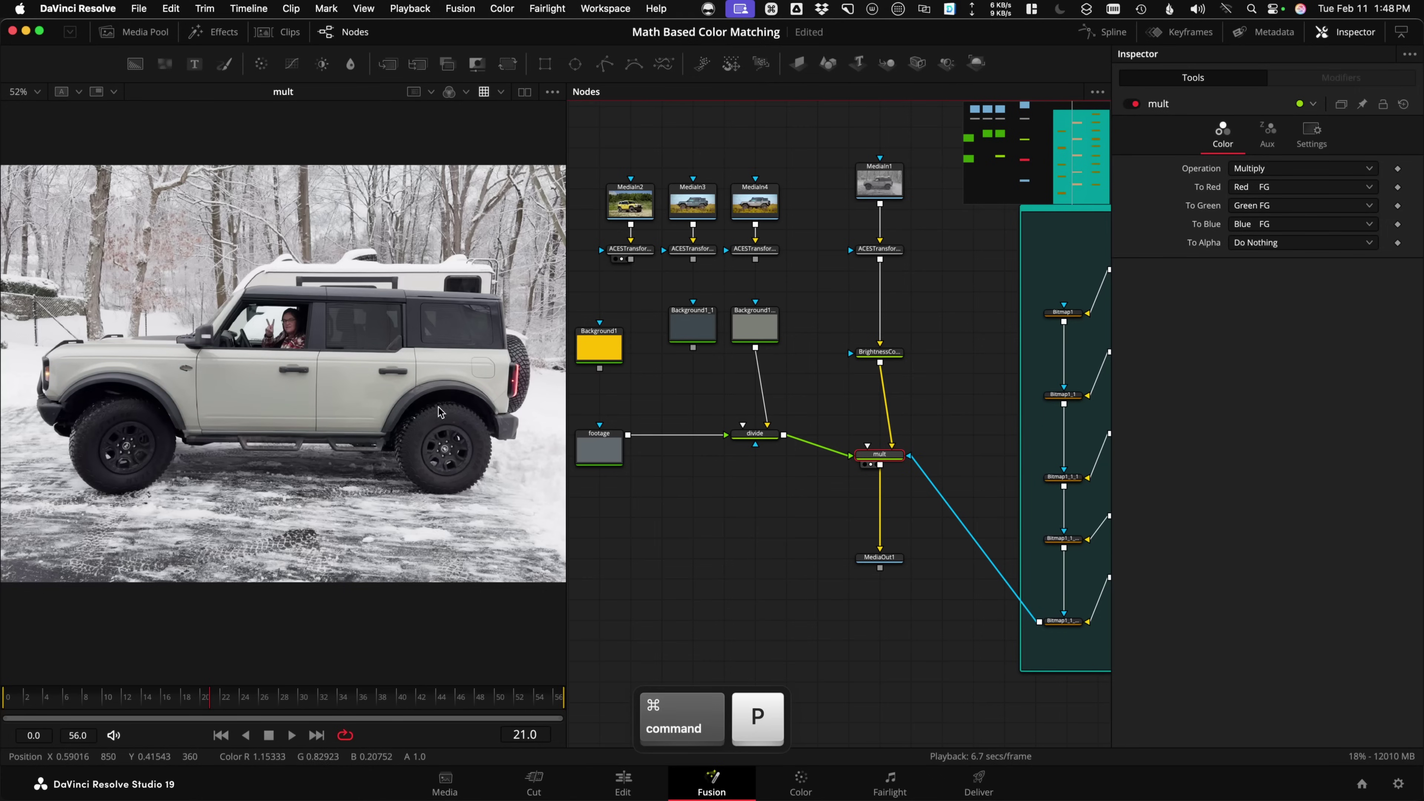
# Replace the light grey swatch at divide's background input with dark blue-grey Background1_1, and toggle mult to compare the result.
pyautogui.moveTo(767, 409); pyautogui.dragTo(792, 403)
pyautogui.moveTo(693, 347); pyautogui.dragTo(741, 430)
pyautogui.press('super+p')
pyautogui.press('super+p')
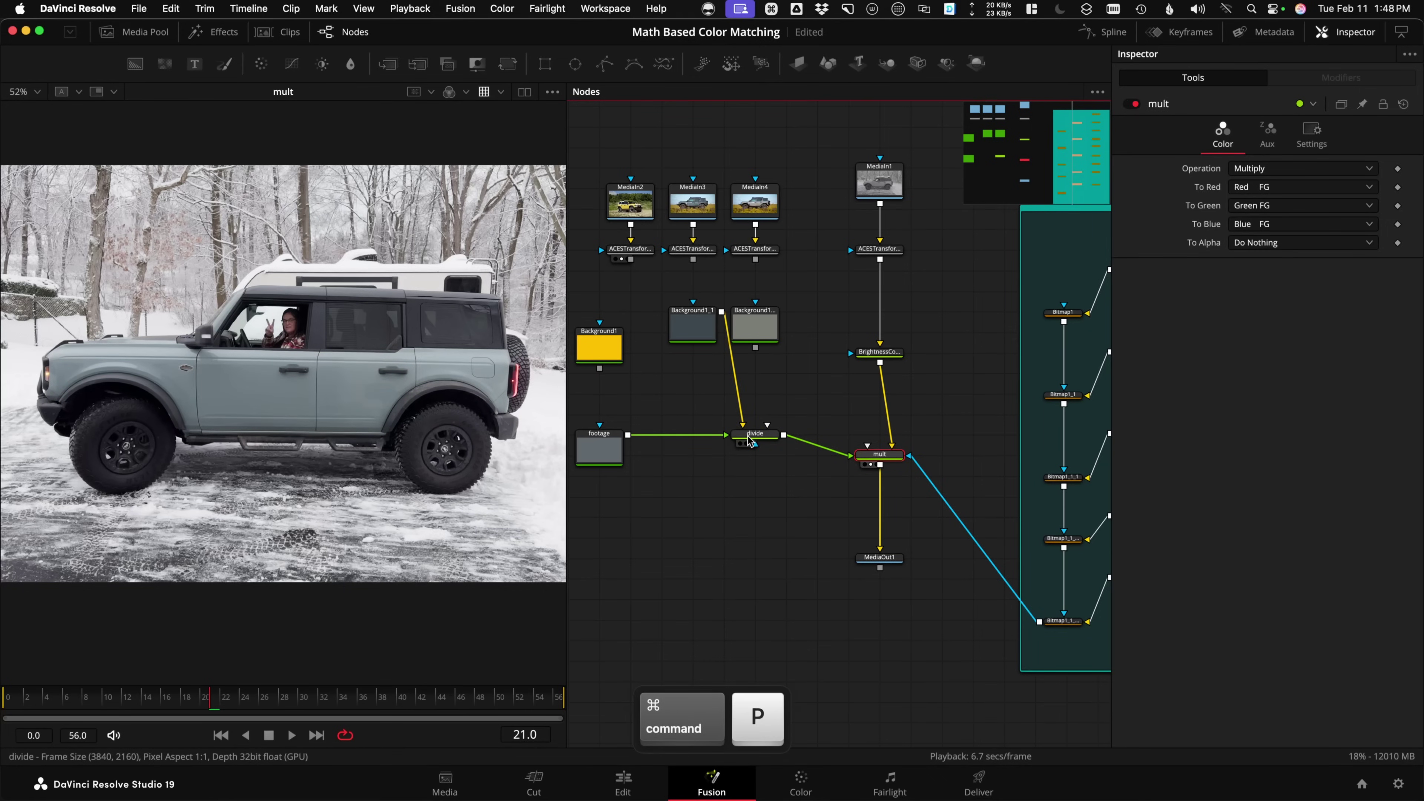
# Connect the yellow Background1 to divide's background input, compare the result with mult bypassed, and play the masked yellow car shot.
pyautogui.moveTo(626, 342); pyautogui.dragTo(767, 426)
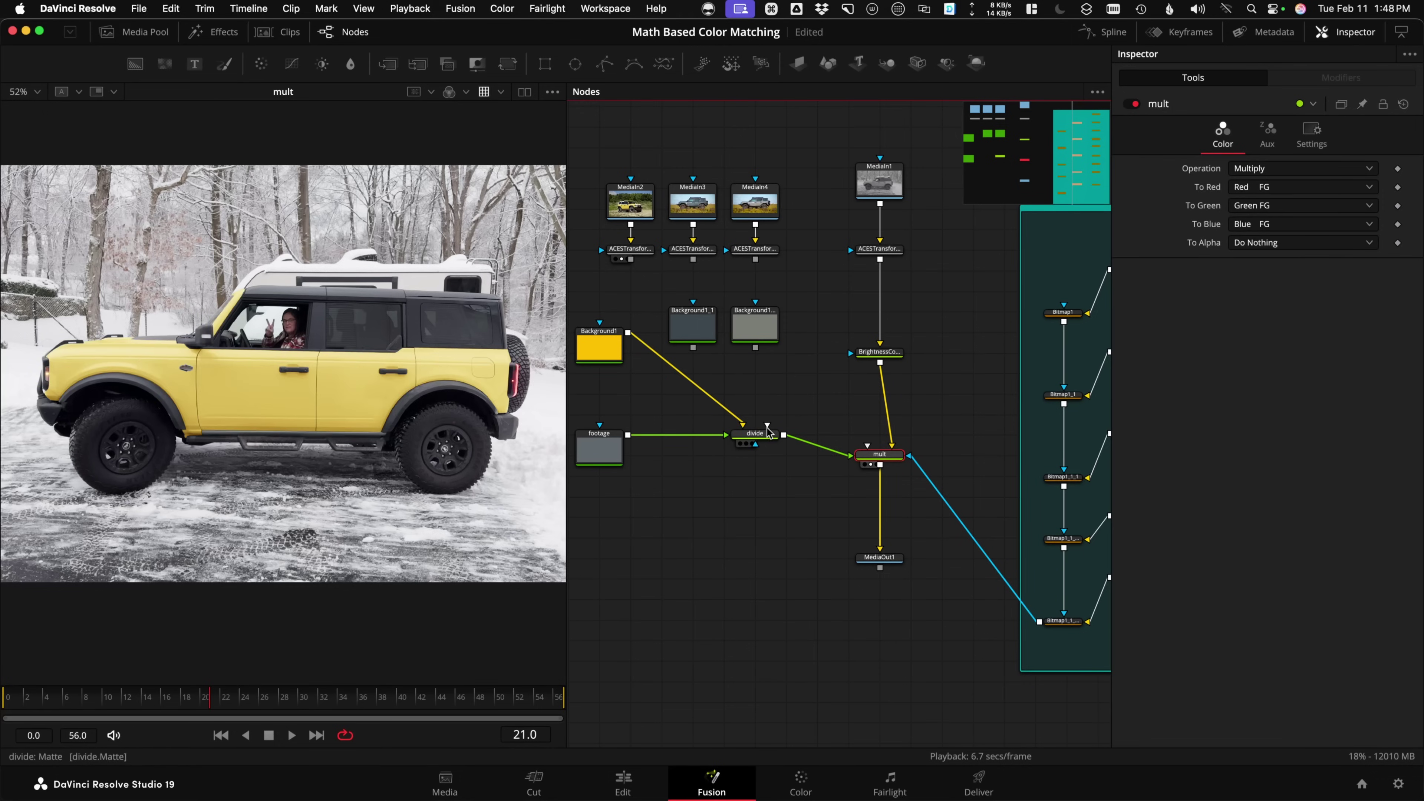
pyautogui.press('super+p')
pyautogui.press('space')
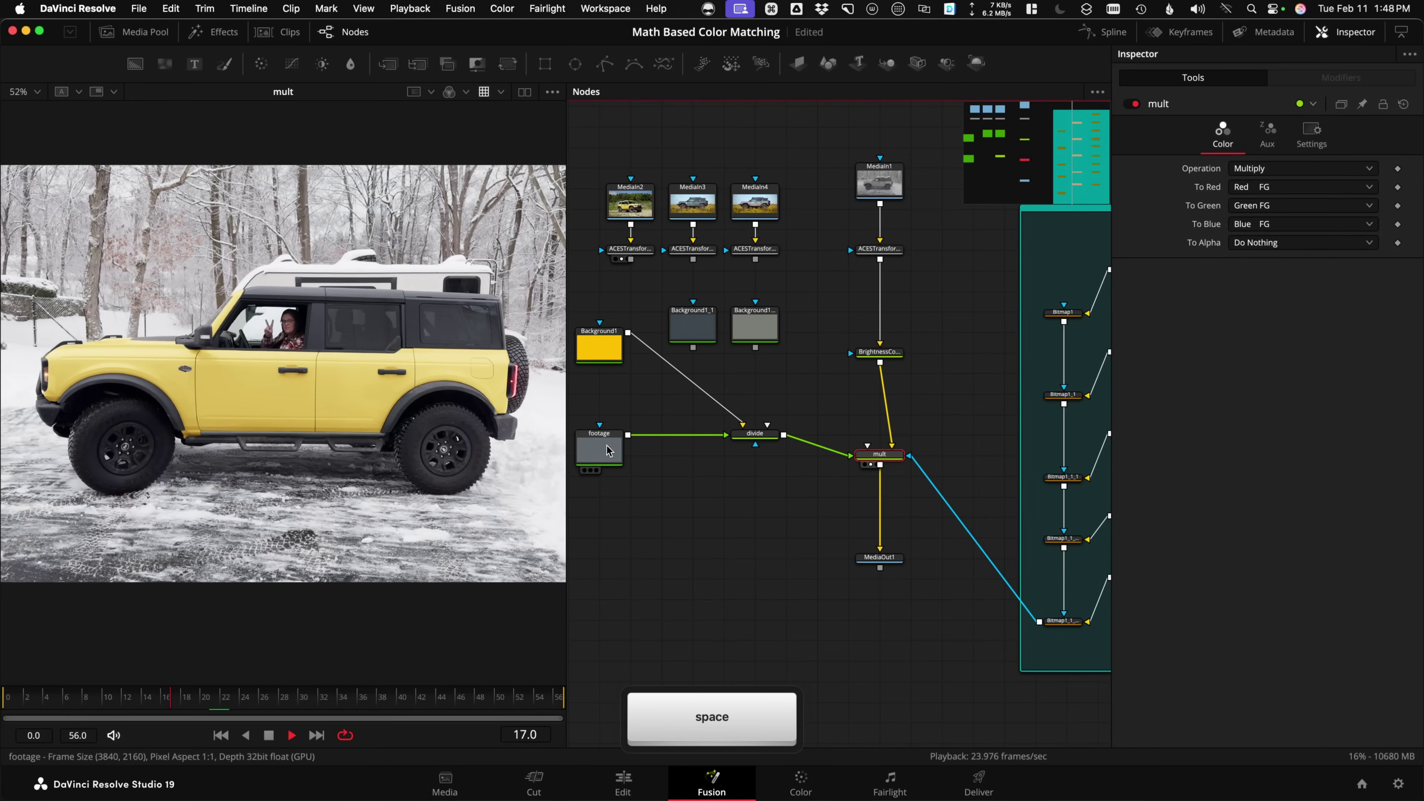
pyautogui.press('space')
# Widen the node editor beside the viewer, frame the full node tree, and select the divide node.
pyautogui.scroll(-2, 780, 485)
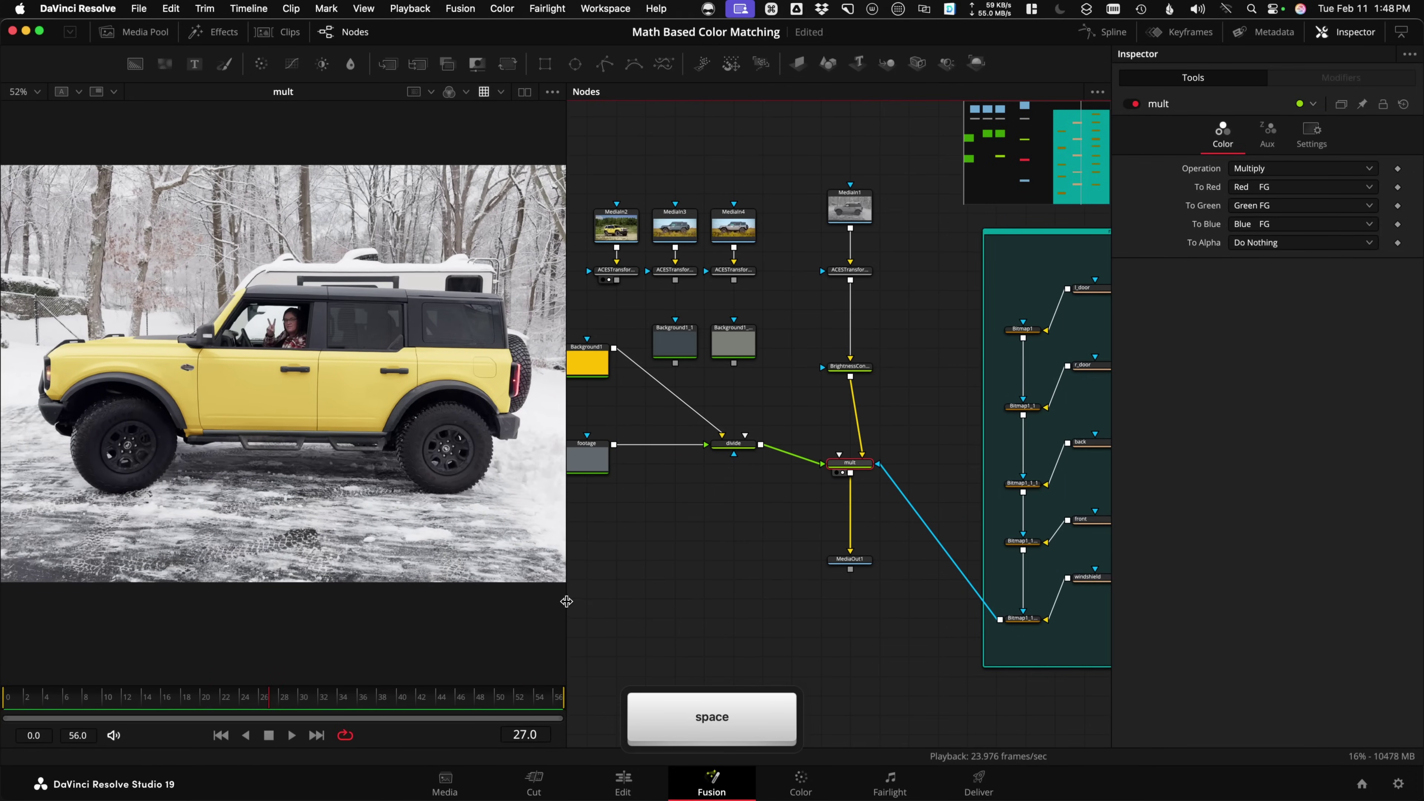
pyautogui.moveTo(566, 601); pyautogui.dragTo(432, 601)
pyautogui.moveTo(611, 565); pyautogui.dragTo(655, 585)
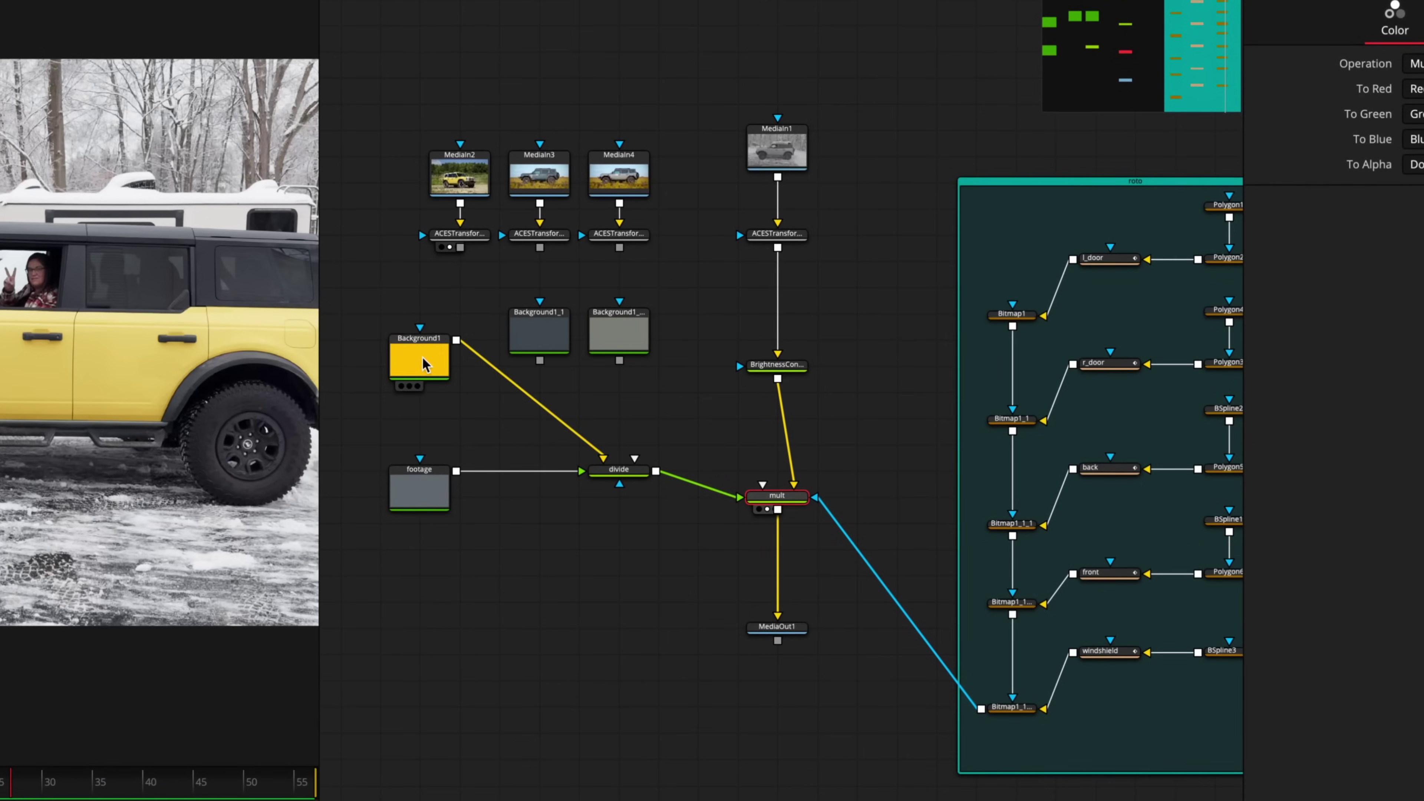
pyautogui.click(625, 478)
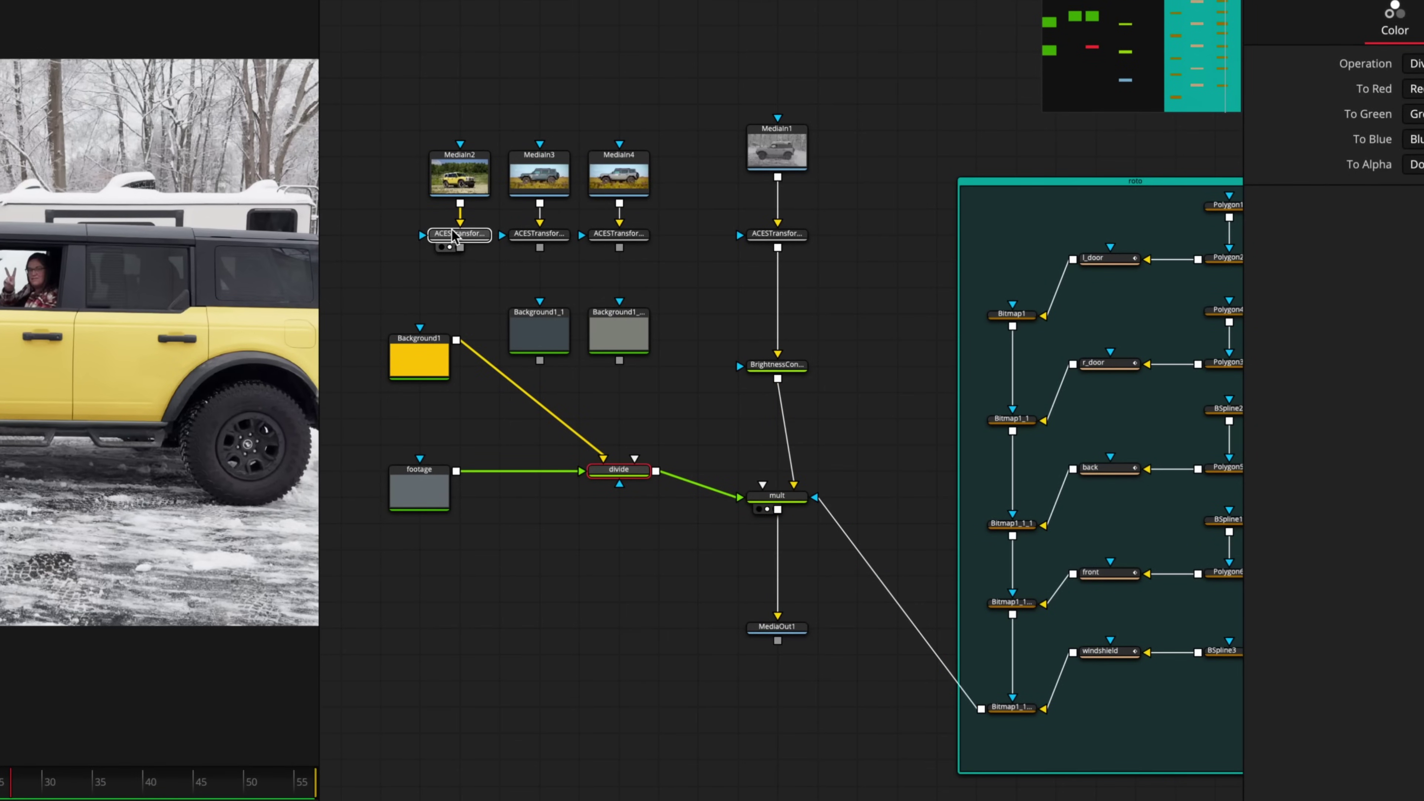
# View the yellow reference car, the footage colour swatch and the BrightnessContrast1 footage in turn to compare their colours.
pyautogui.scroll(3, 163, 275)
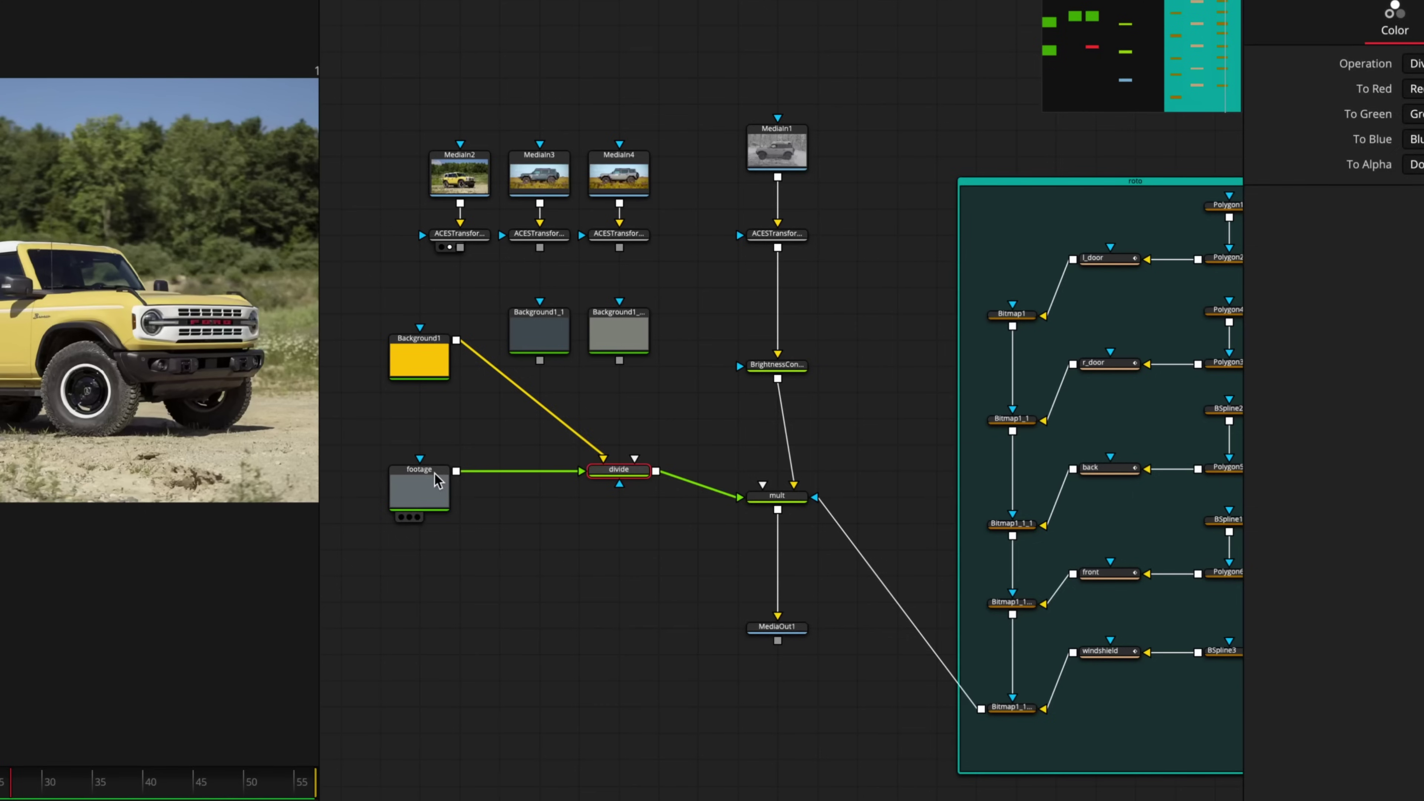
pyautogui.click(418, 499)
pyautogui.moveTo(418, 499); pyautogui.dragTo(147, 353)
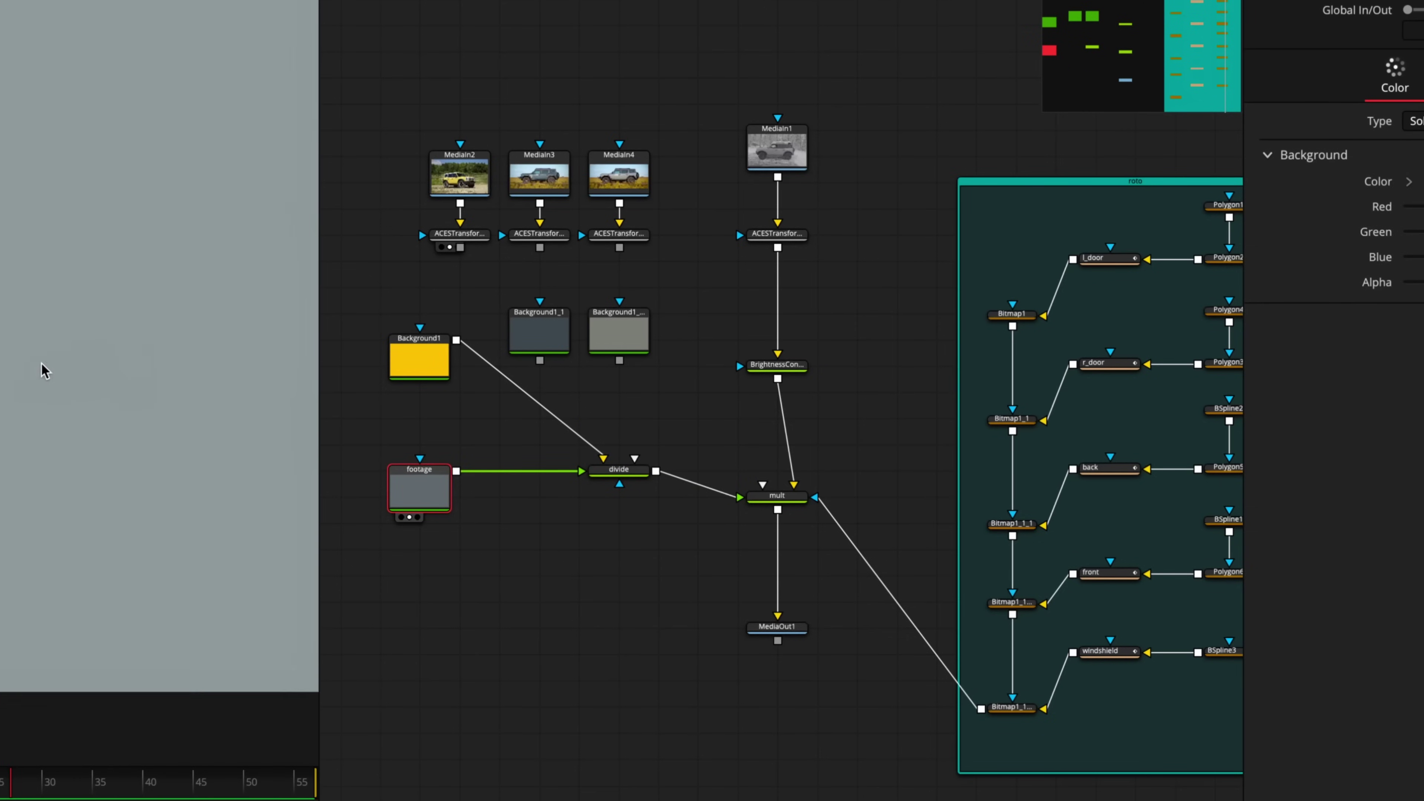
pyautogui.click(767, 377)
pyautogui.scroll(4, 49, 297)
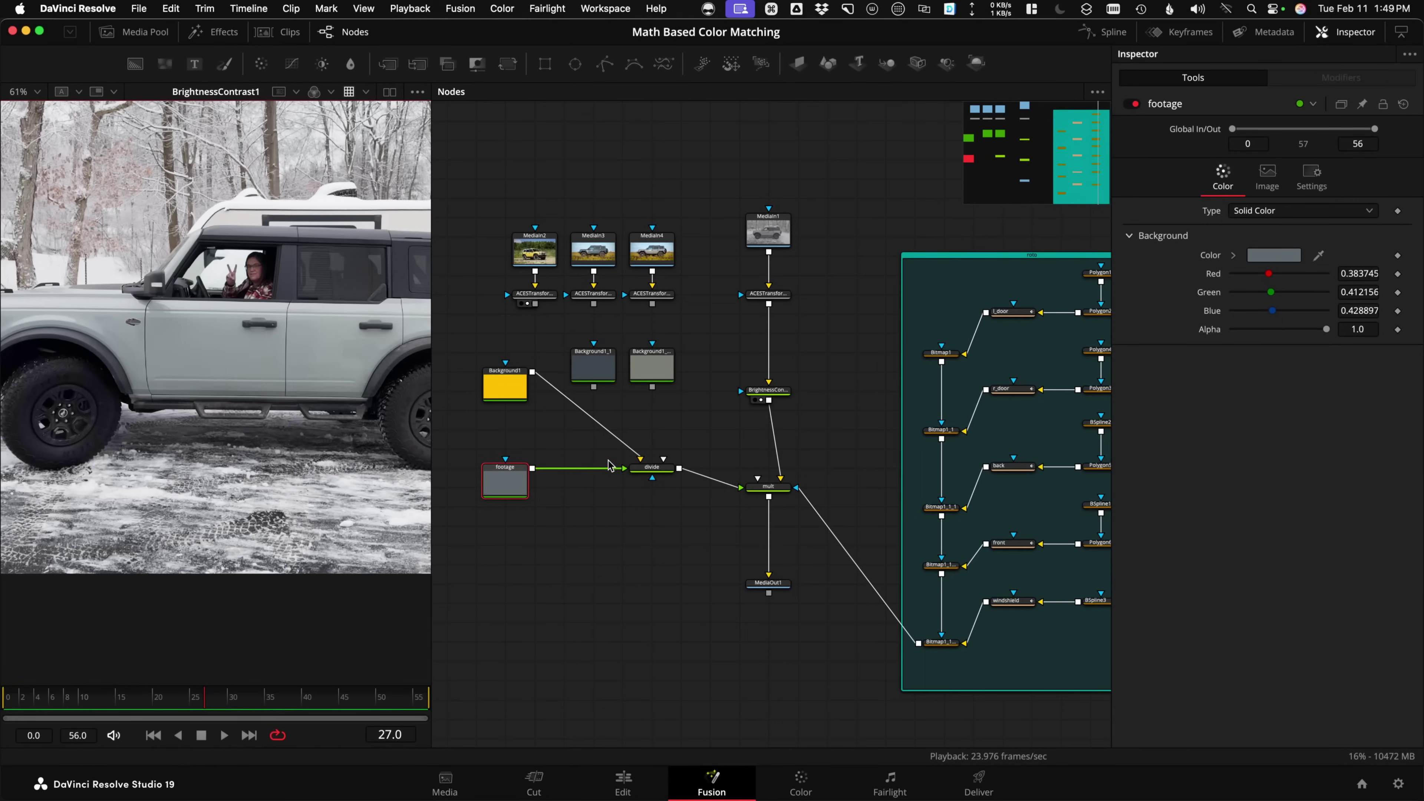
# Inspect the divide and mult nodes in turn, reviewing their operations and mult's effect mask connection.
pyautogui.click(651, 468)
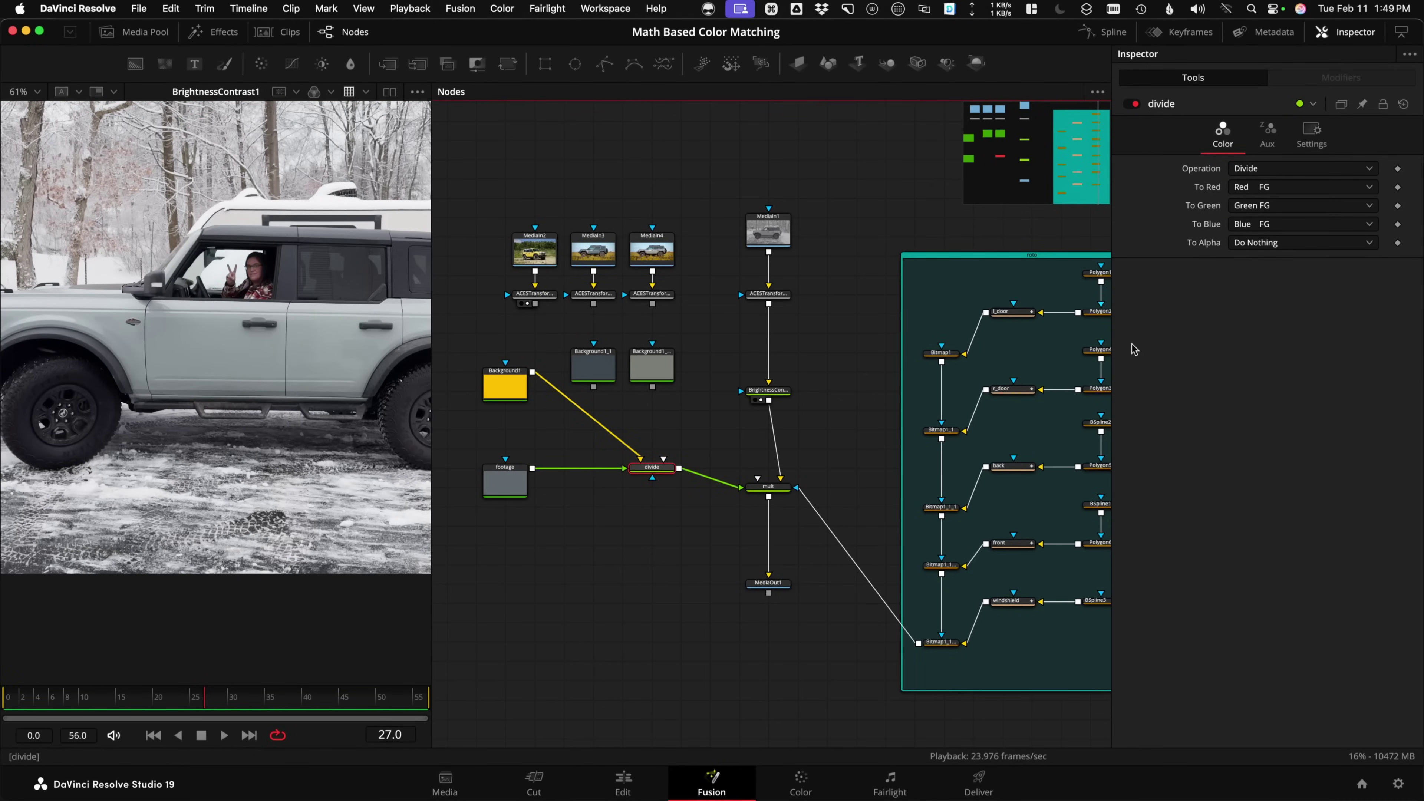
pyautogui.click(767, 488)
pyautogui.moveTo(786, 499); pyautogui.dragTo(788, 455)
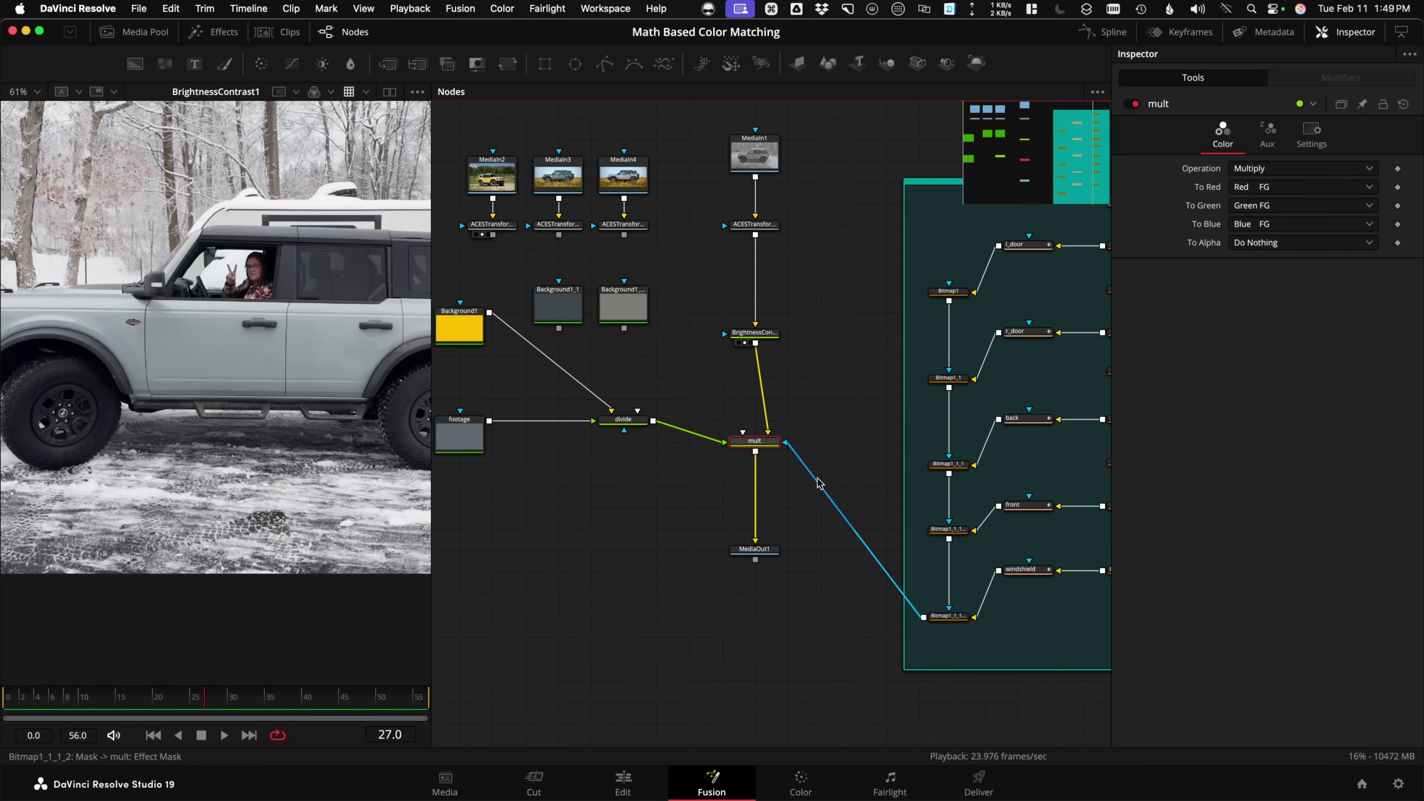
pyautogui.hscroll(4, 839, 433)
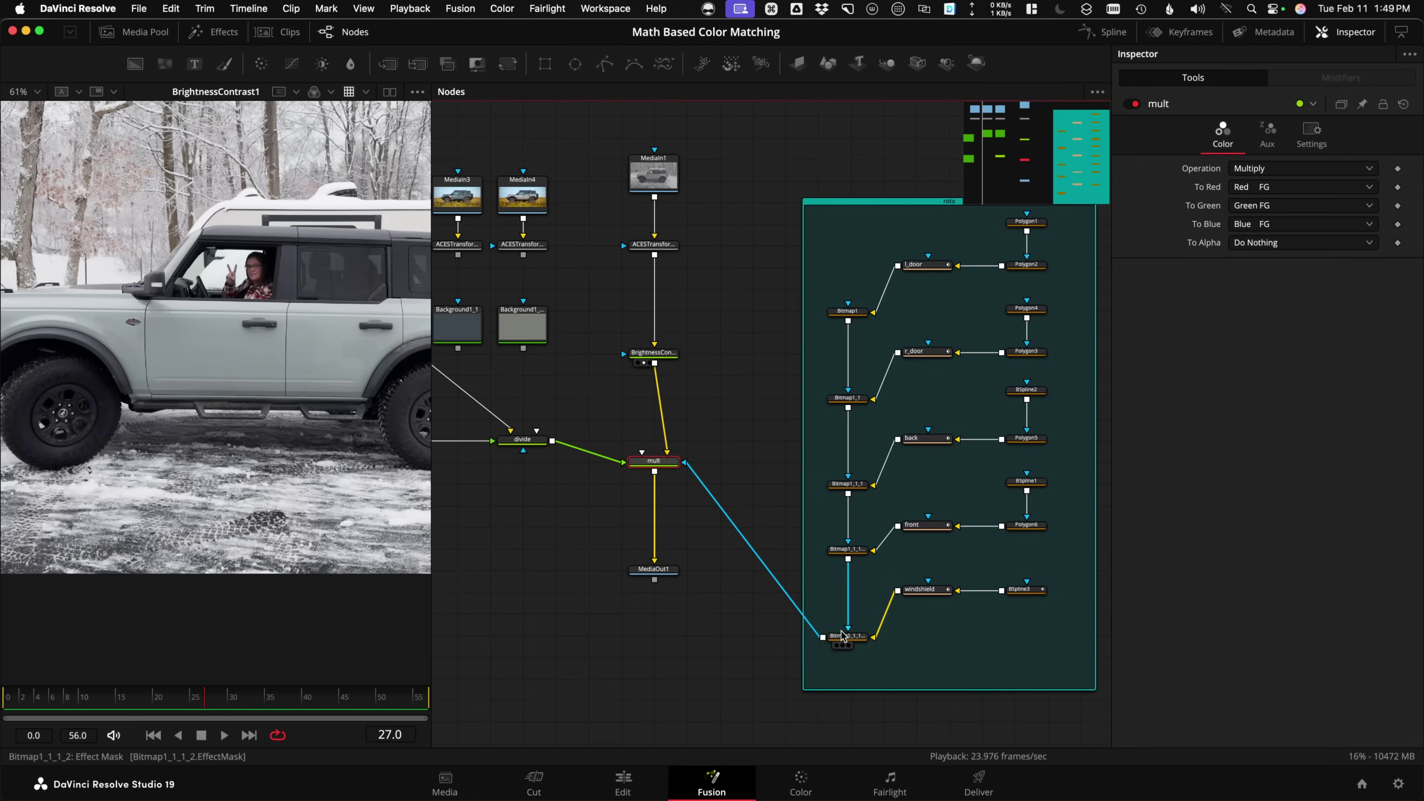
# View the combined car body roto matte and the masked yellow car output at MediaOut1 in turn.
pyautogui.moveTo(843, 636); pyautogui.dragTo(299, 453)
pyautogui.scroll(-2, 269, 426)
pyautogui.scroll(-2, 262, 421)
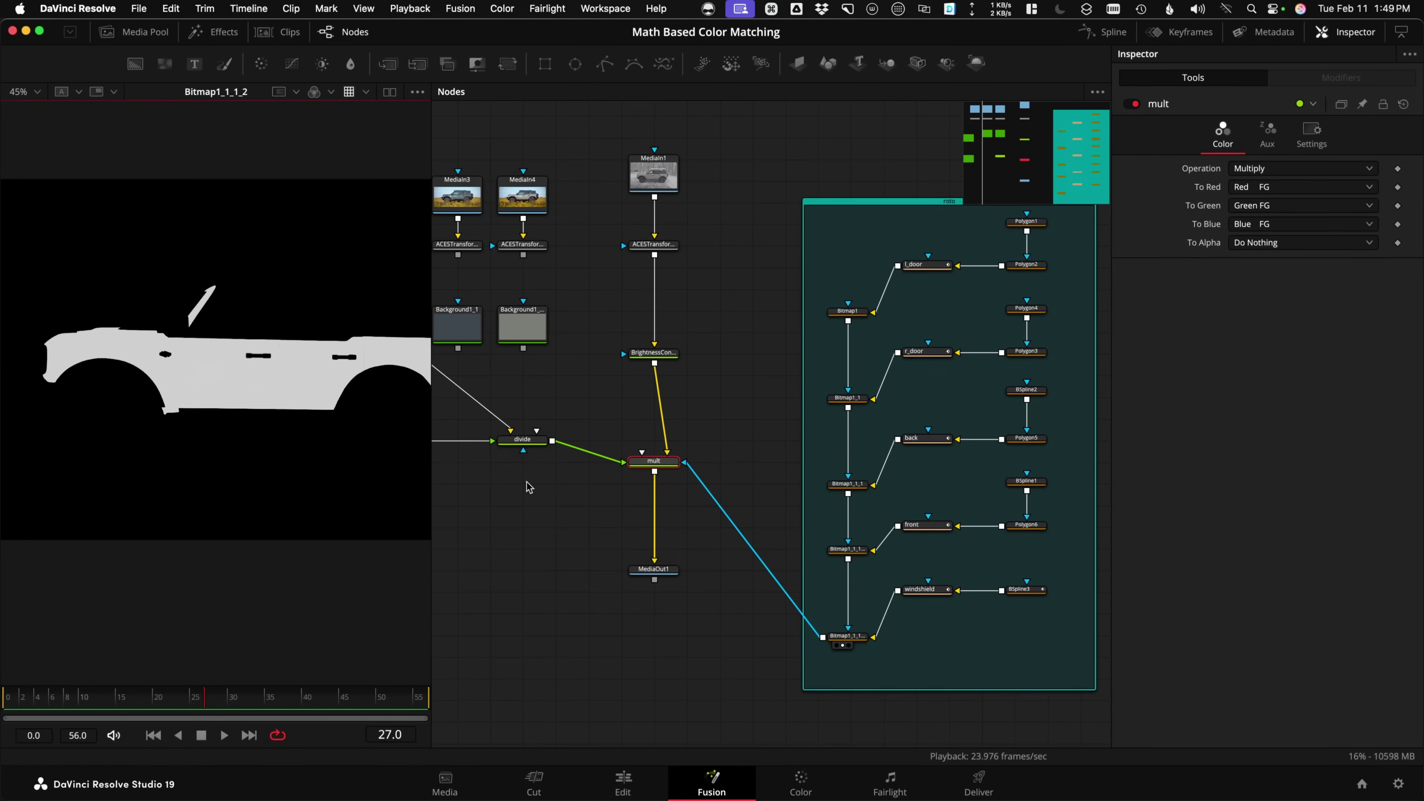
pyautogui.moveTo(963, 329); pyautogui.dragTo(990, 391)
pyautogui.hscroll(-3, 908, 411)
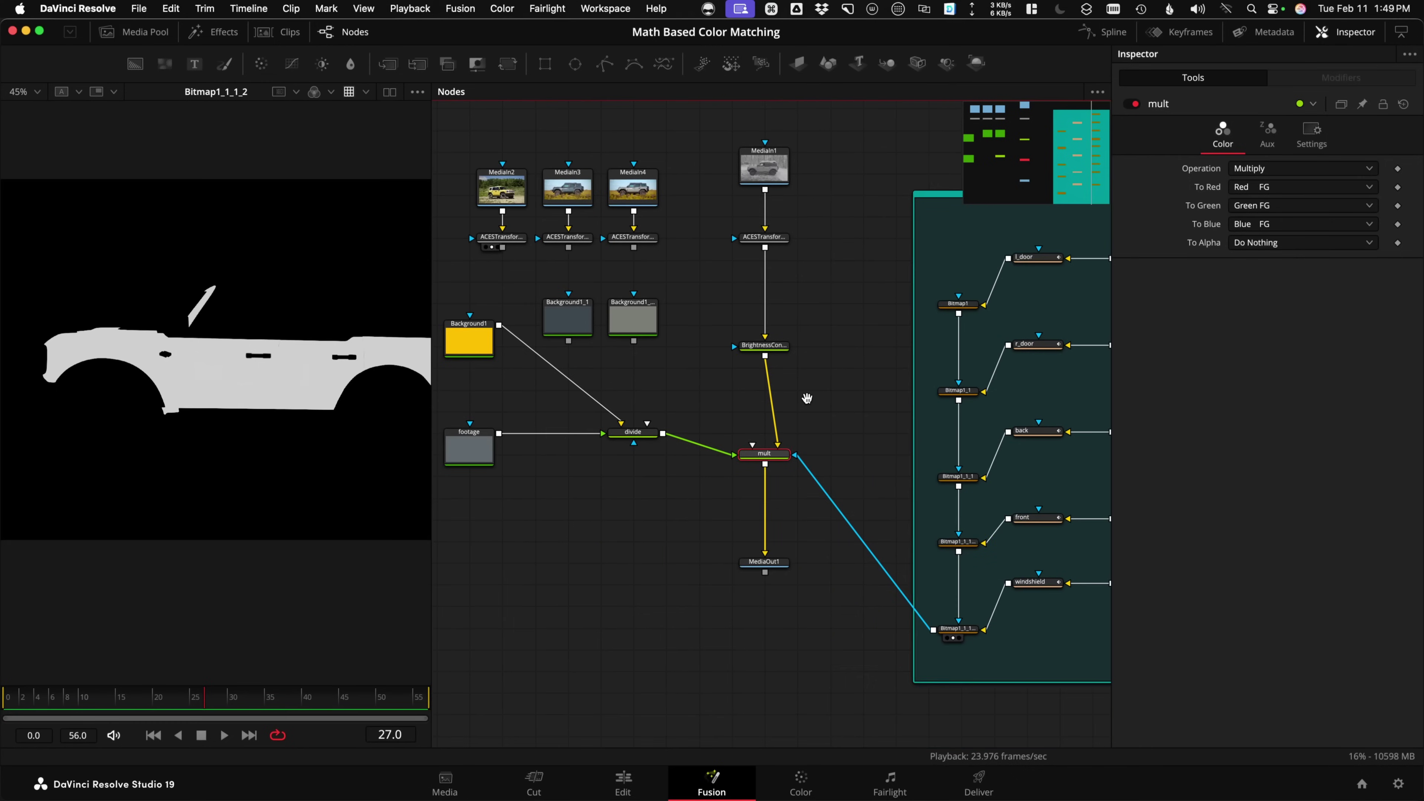
pyautogui.moveTo(749, 458); pyautogui.dragTo(306, 352)
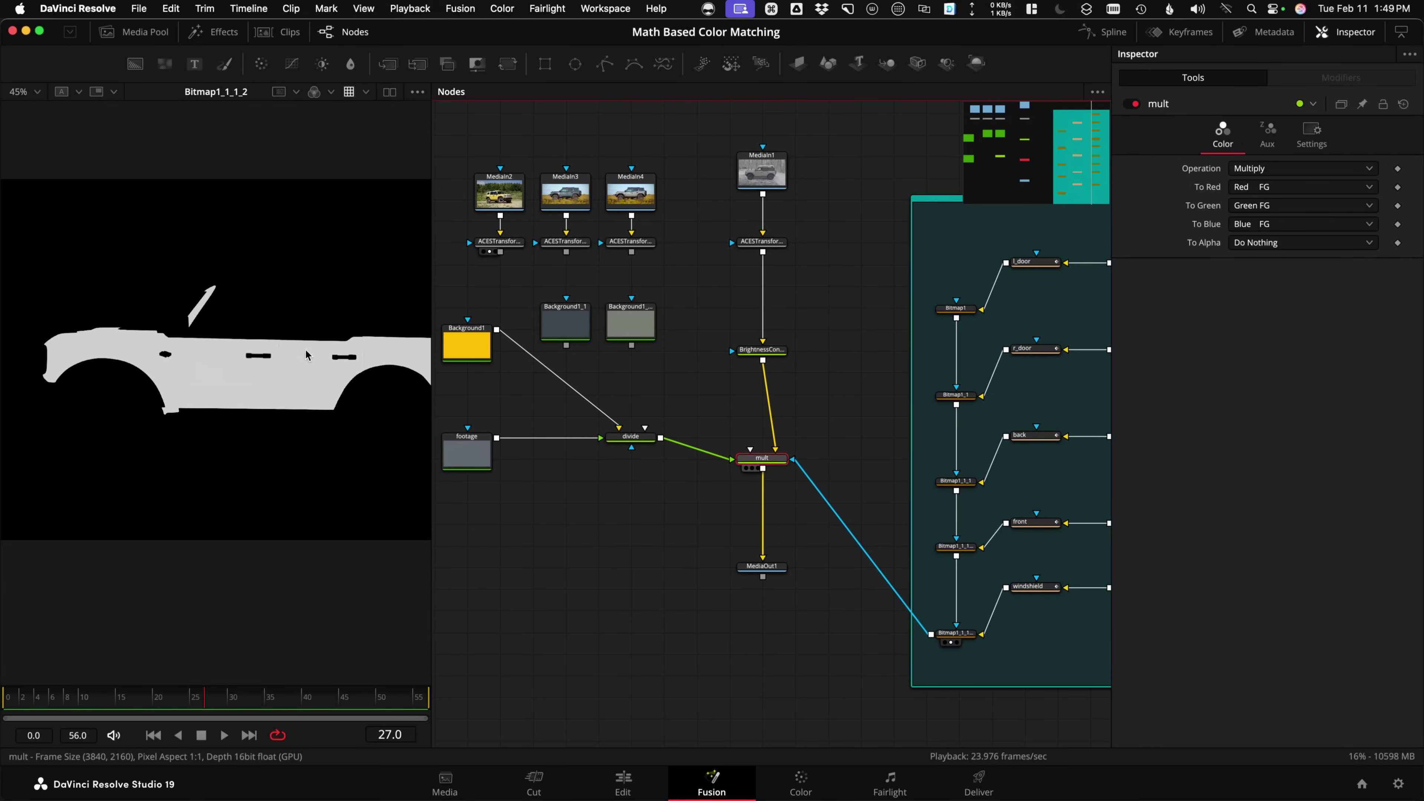
pyautogui.moveTo(763, 570); pyautogui.dragTo(291, 453)
pyautogui.scroll(-2, 289, 455)
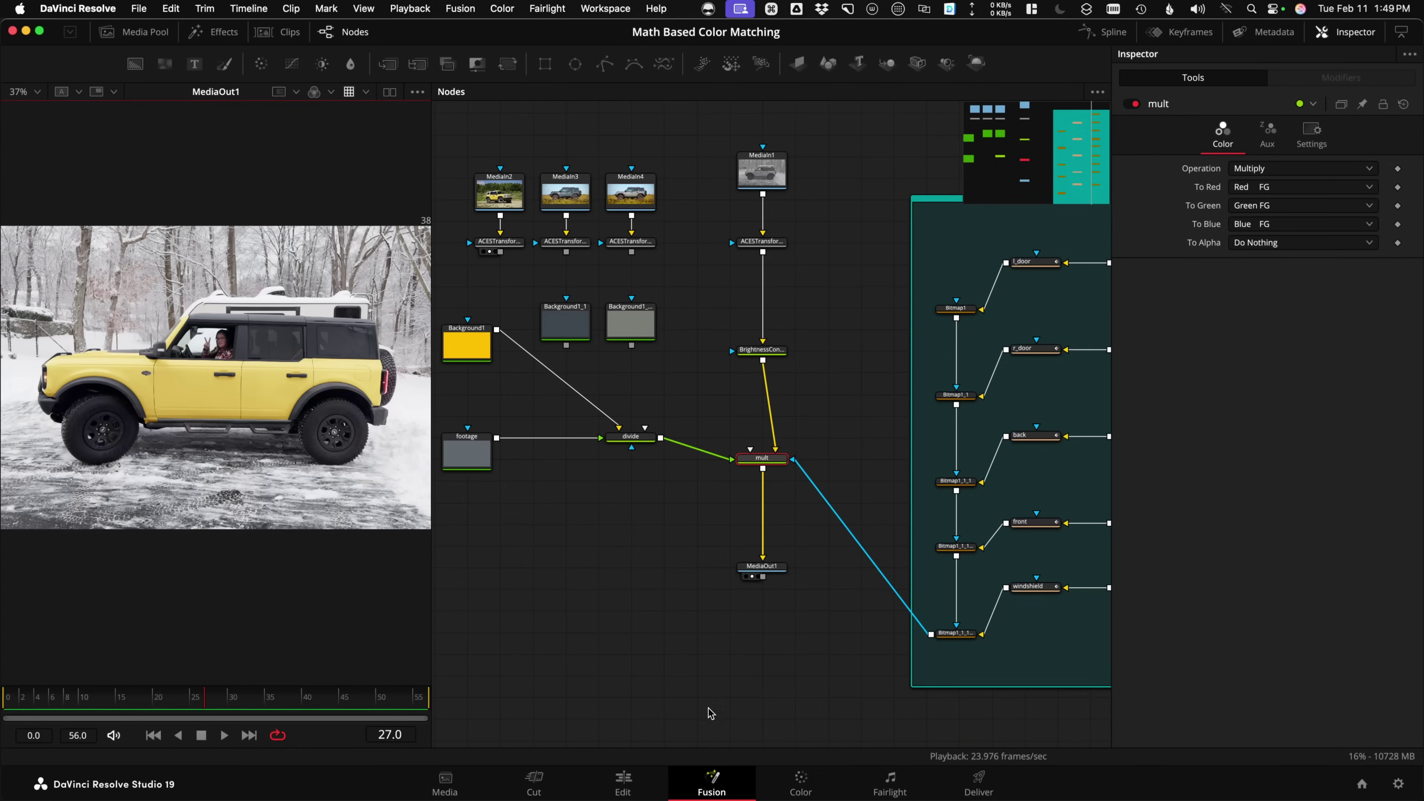
# Switch to the Color page and enable the two ACES Transform nodes, 01 (ACEScg to ACEScct) and 03 (ACEScct to Rec.709).
pyautogui.click(623, 785)
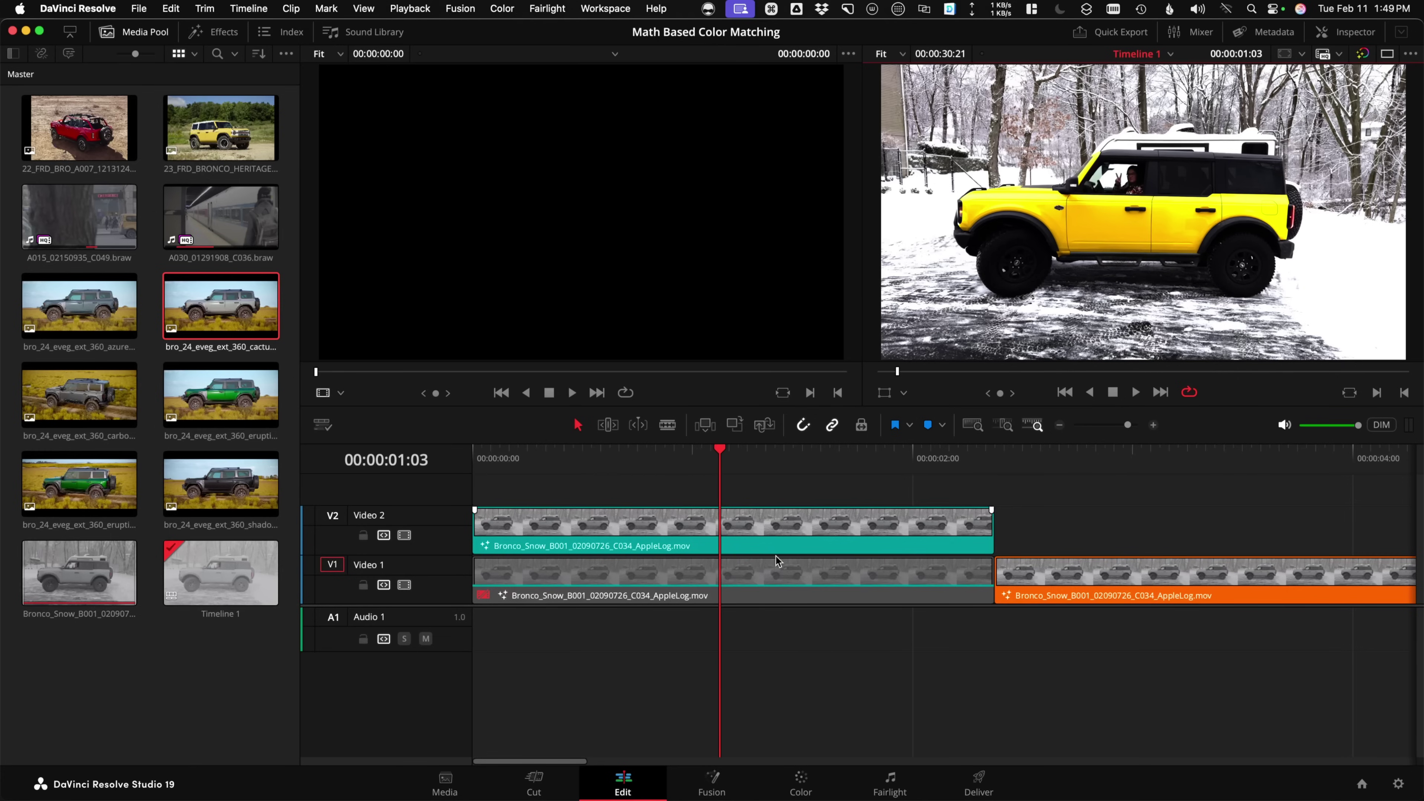
pyautogui.click(801, 780)
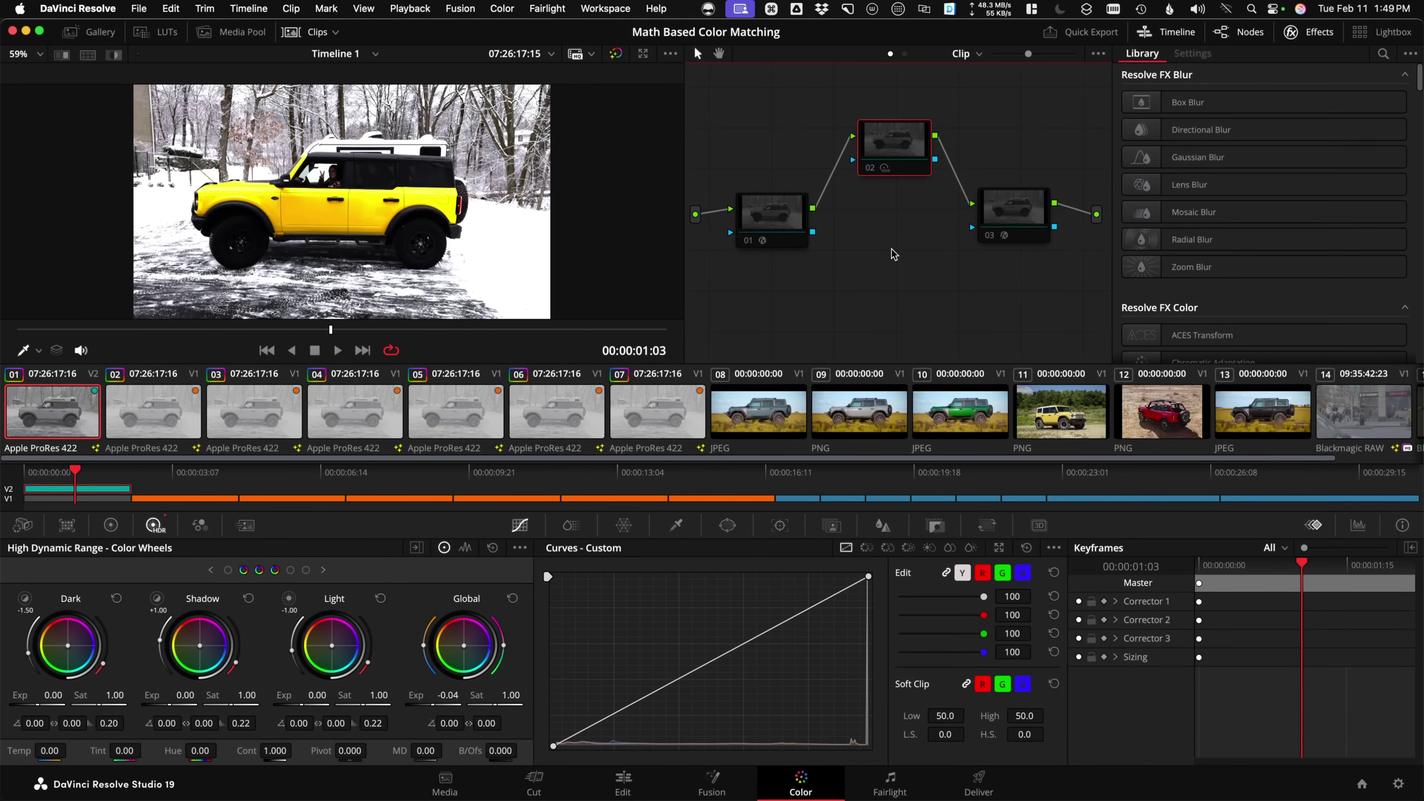
pyautogui.scroll(1, 882, 248)
pyautogui.click(783, 223)
pyautogui.moveTo(779, 219); pyautogui.dragTo(776, 206)
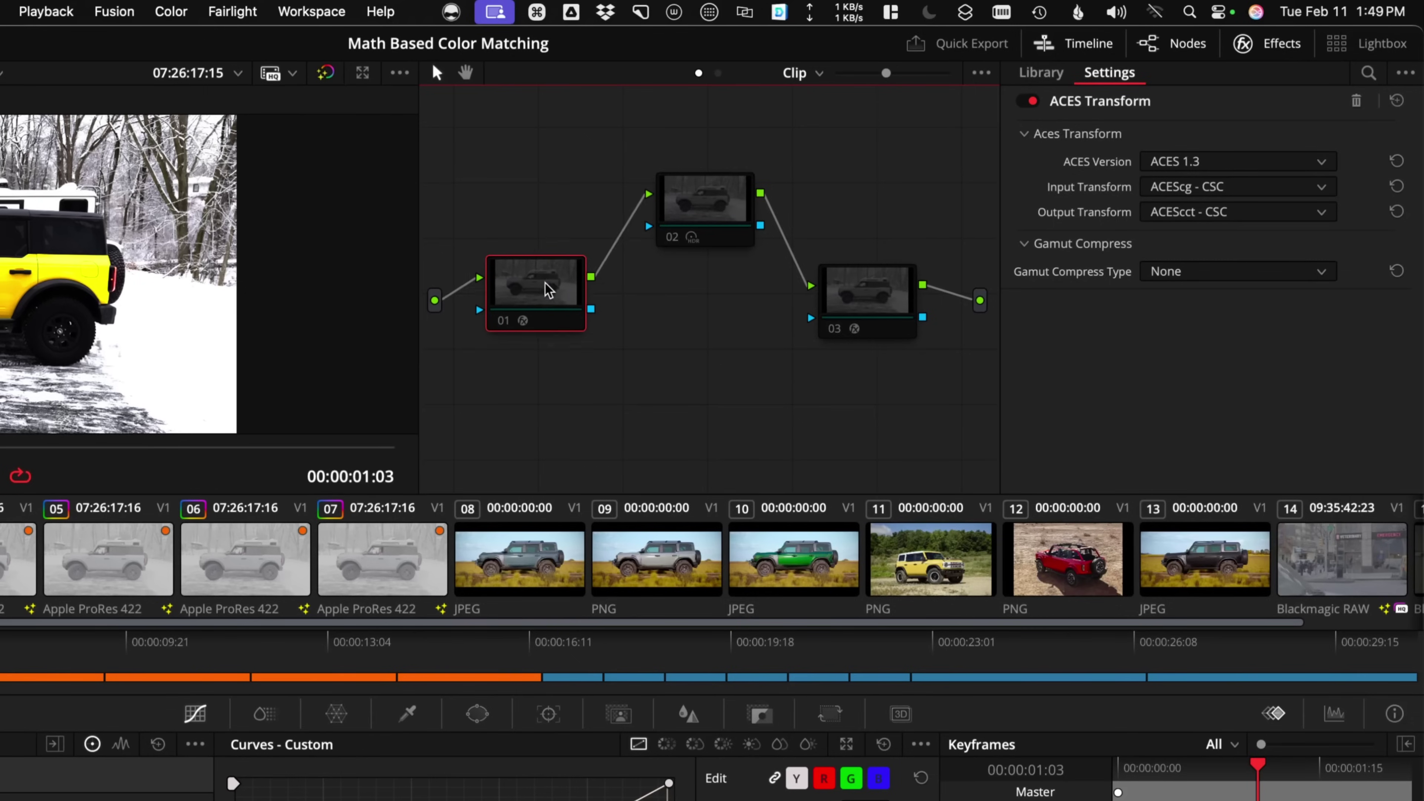
pyautogui.moveTo(549, 289); pyautogui.dragTo(551, 312)
pyautogui.press('super+d')
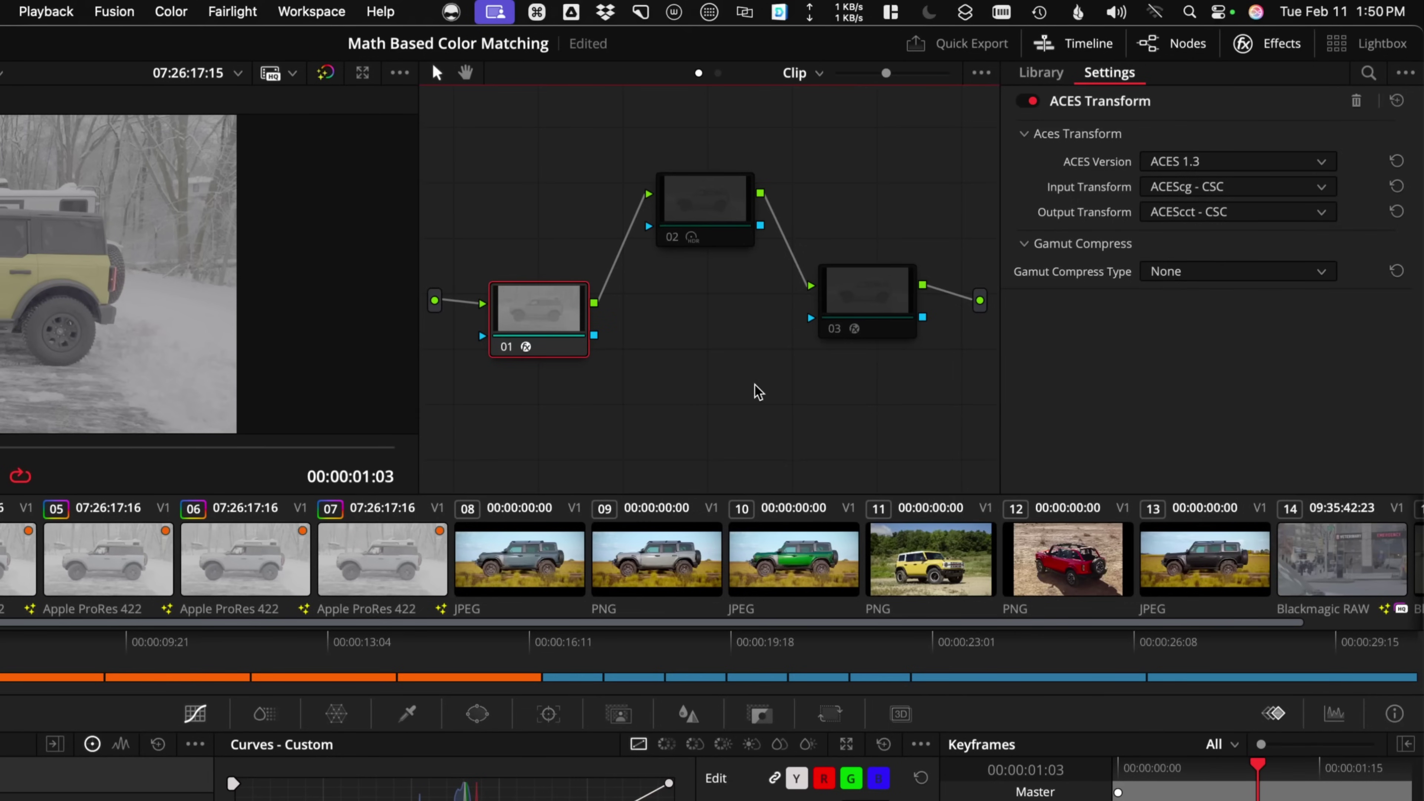
pyautogui.moveTo(888, 295)
pyautogui.mouseDown()
pyautogui.moveTo(882, 320)
pyautogui.moveTo(899, 298)
pyautogui.moveTo(880, 283)
pyautogui.moveTo(887, 295)
pyautogui.mouseUp()
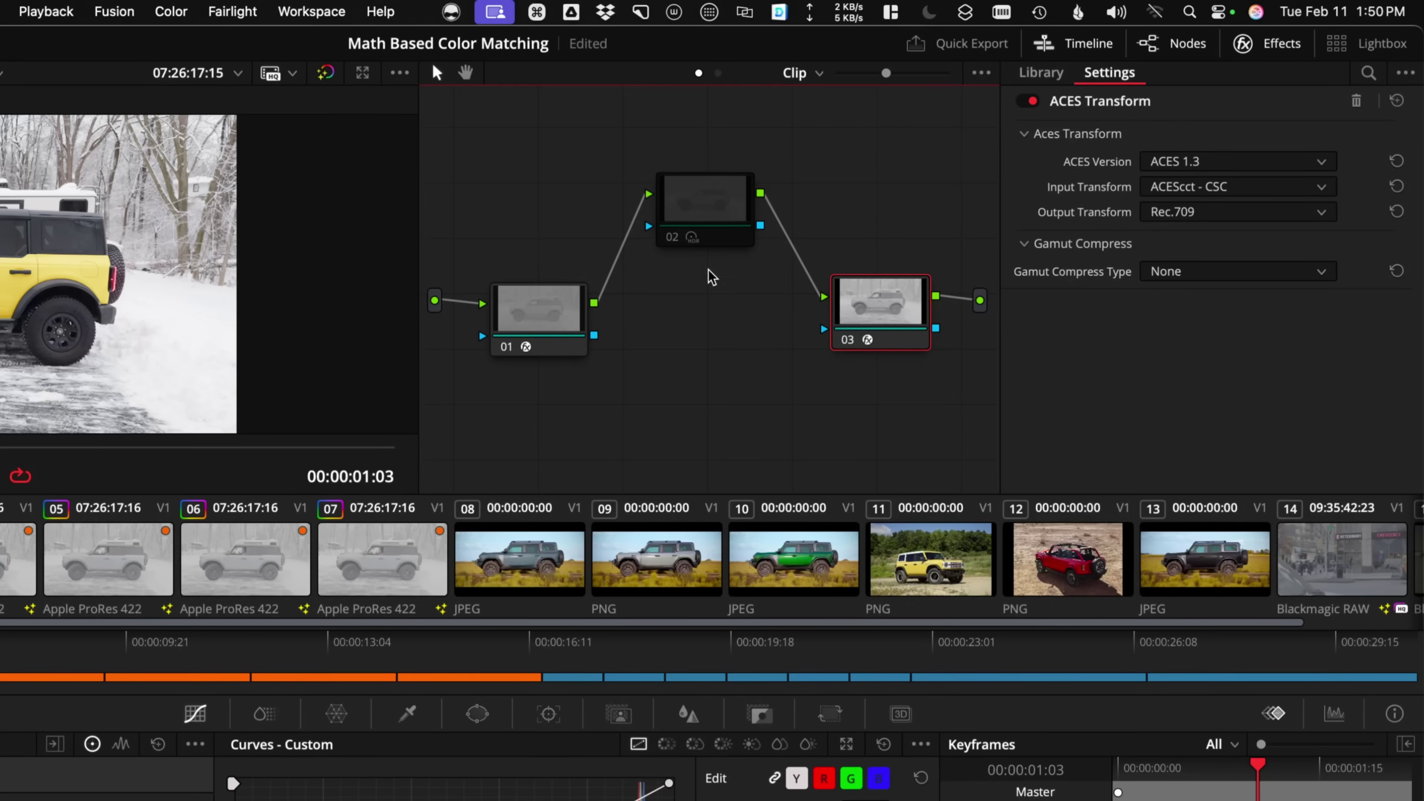
# Enable grading node 02 and lower its HDR Global exposure to -0.31.
pyautogui.moveTo(715, 216)
pyautogui.mouseDown()
pyautogui.moveTo(723, 141)
pyautogui.moveTo(762, 212)
pyautogui.moveTo(699, 211)
pyautogui.mouseUp()
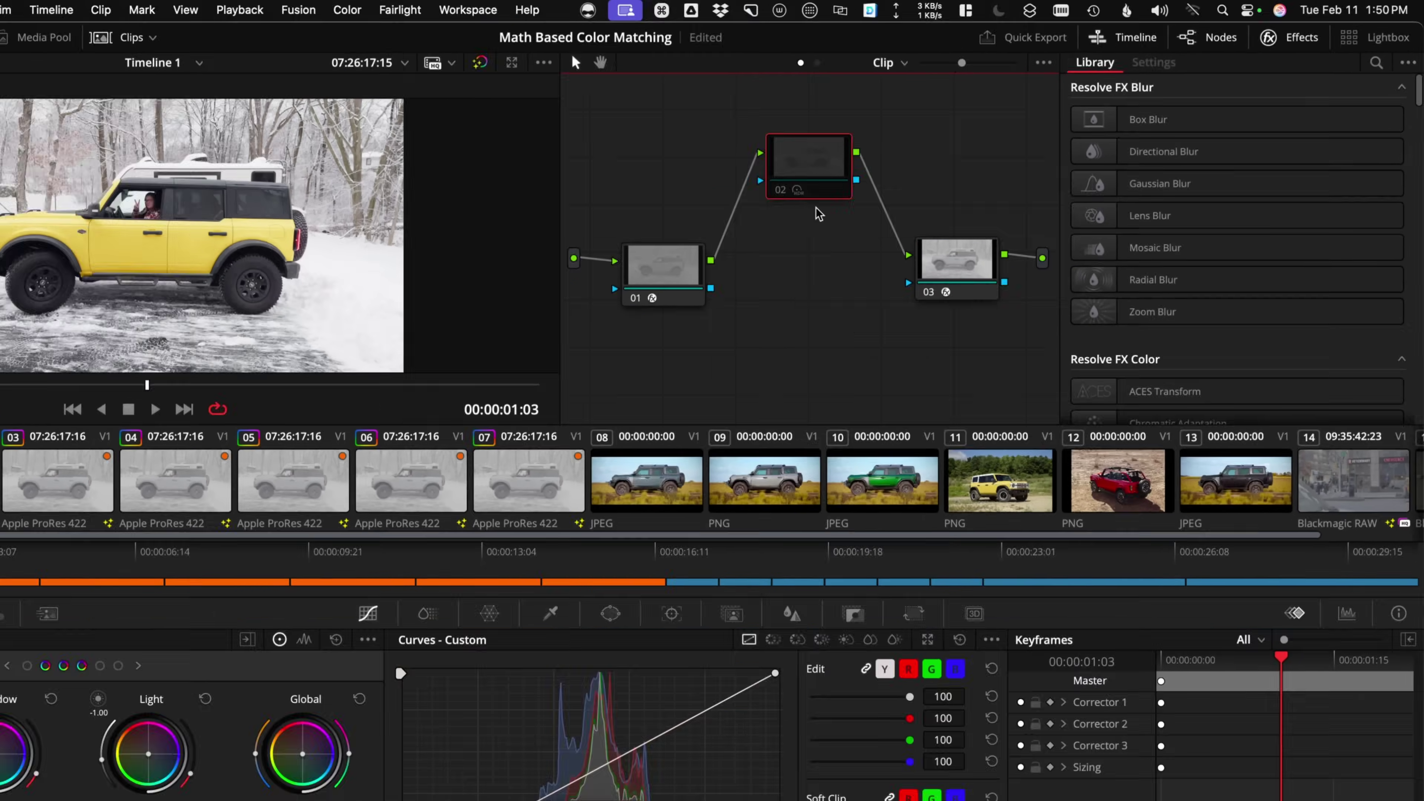
pyautogui.press('super+p')
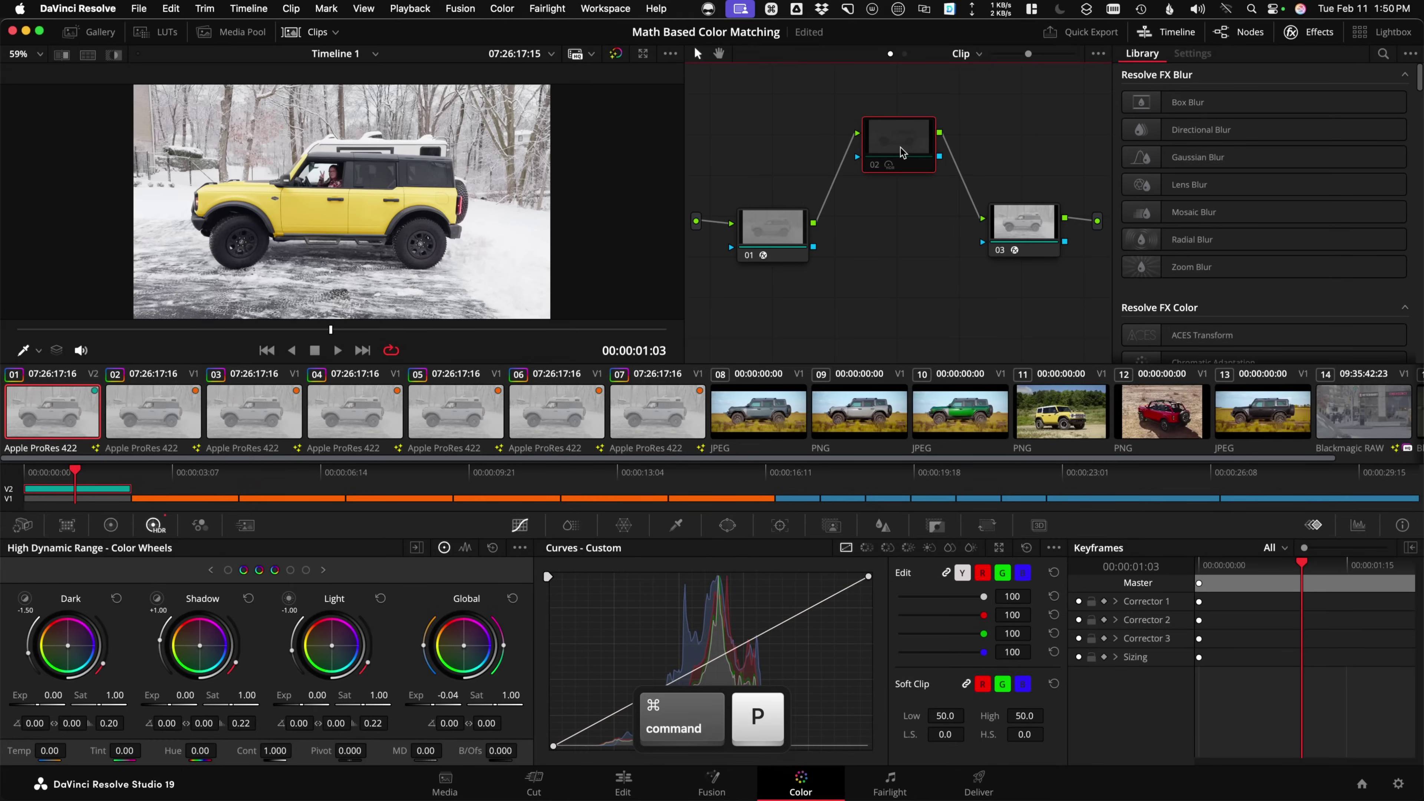
pyautogui.press('super+d')
pyautogui.moveTo(901, 150); pyautogui.dragTo(907, 144)
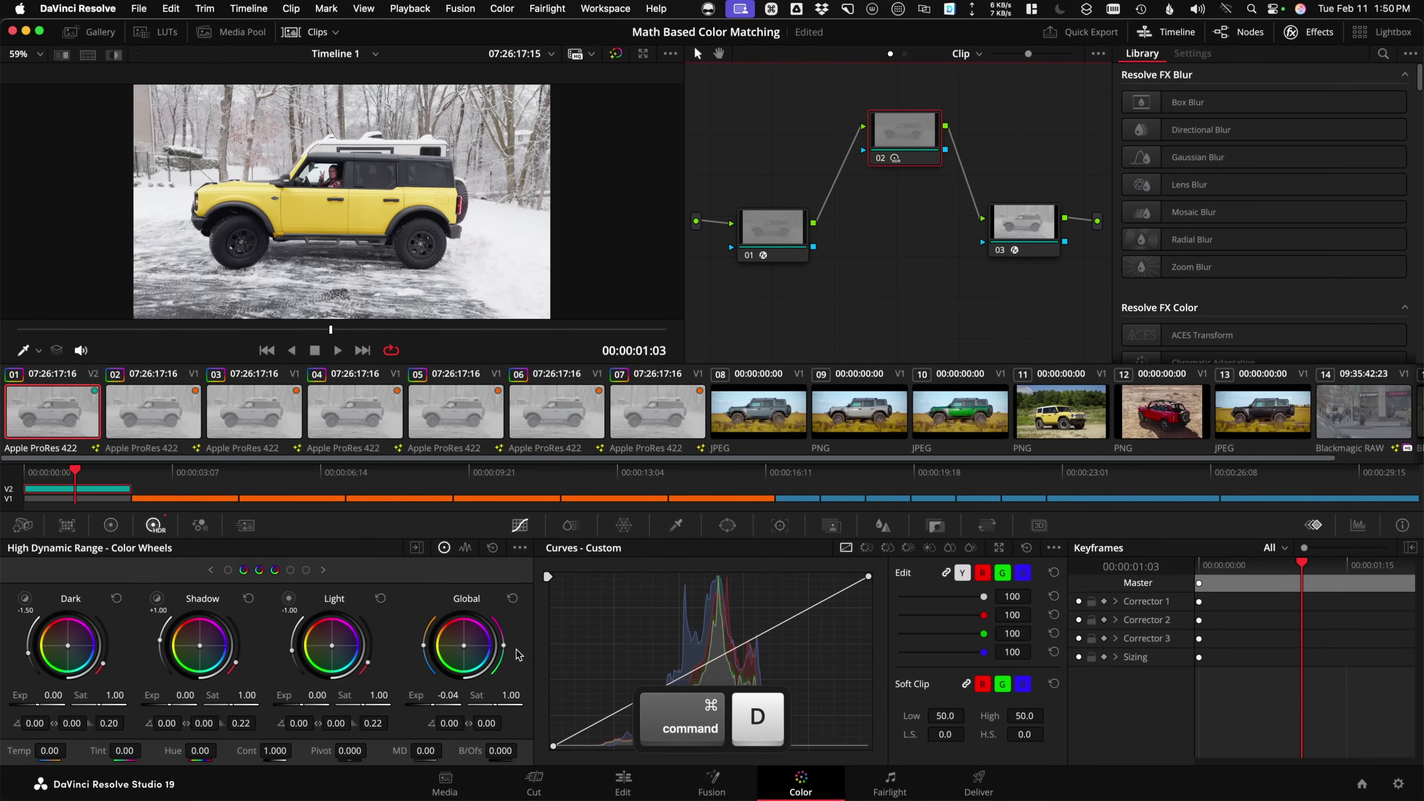
pyautogui.moveTo(442, 695)
pyautogui.mouseDown()
pyautogui.moveTo(415, 695)
pyautogui.moveTo(443, 694)
pyautogui.moveTo(428, 694)
pyautogui.mouseUp()
# Play back the graded yellow car shot and examine node 01's ACES Transform settings.
pyautogui.press('space')
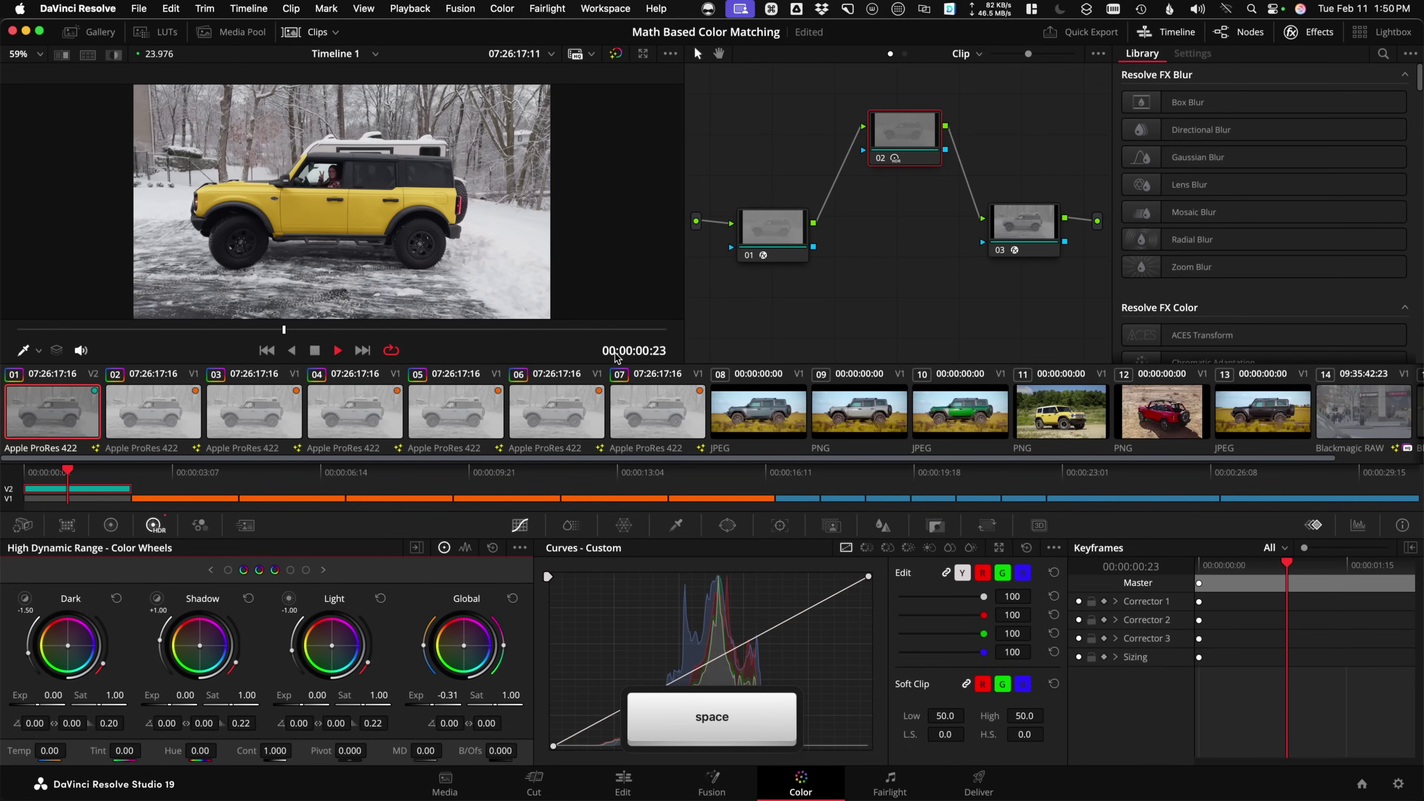
pyautogui.press('space')
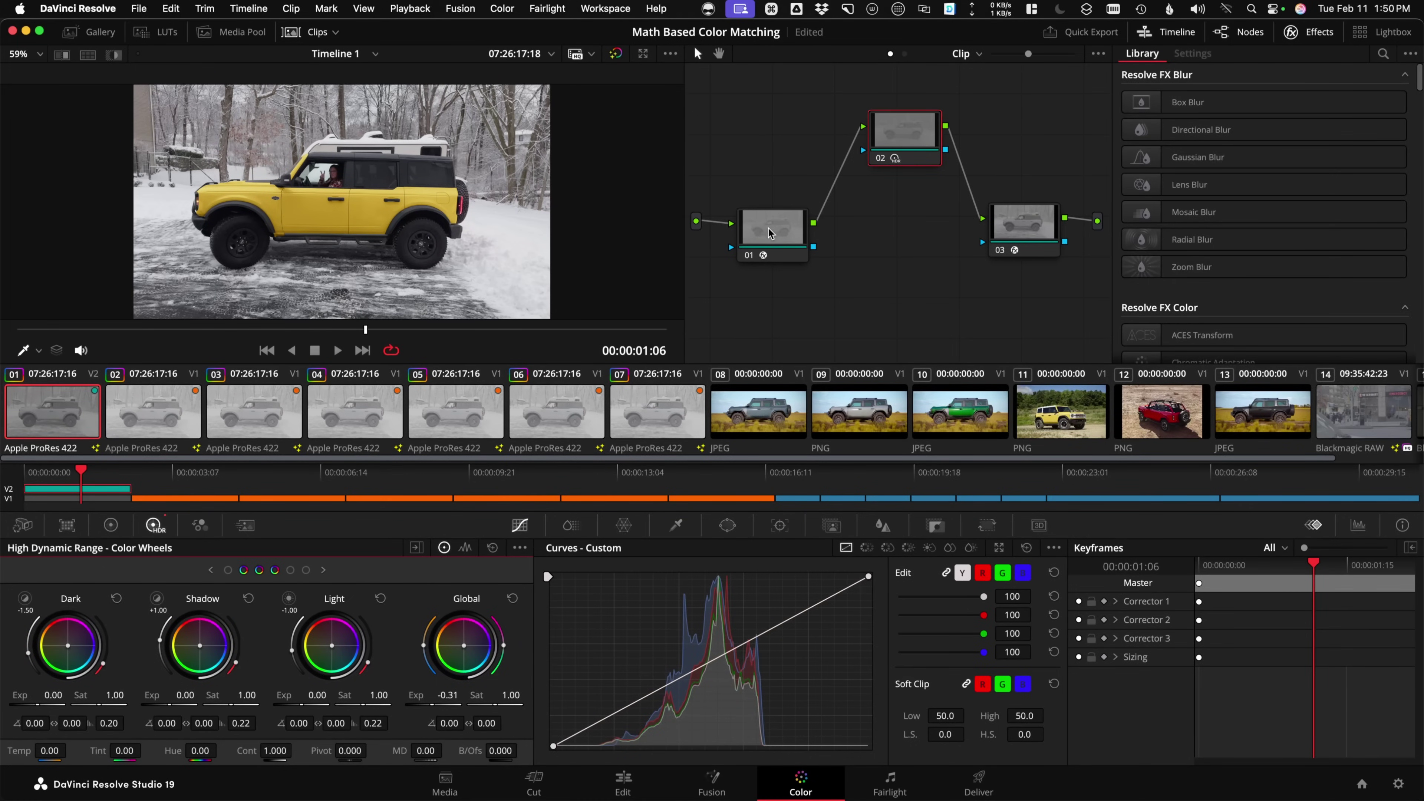
pyautogui.moveTo(769, 233); pyautogui.dragTo(772, 232)
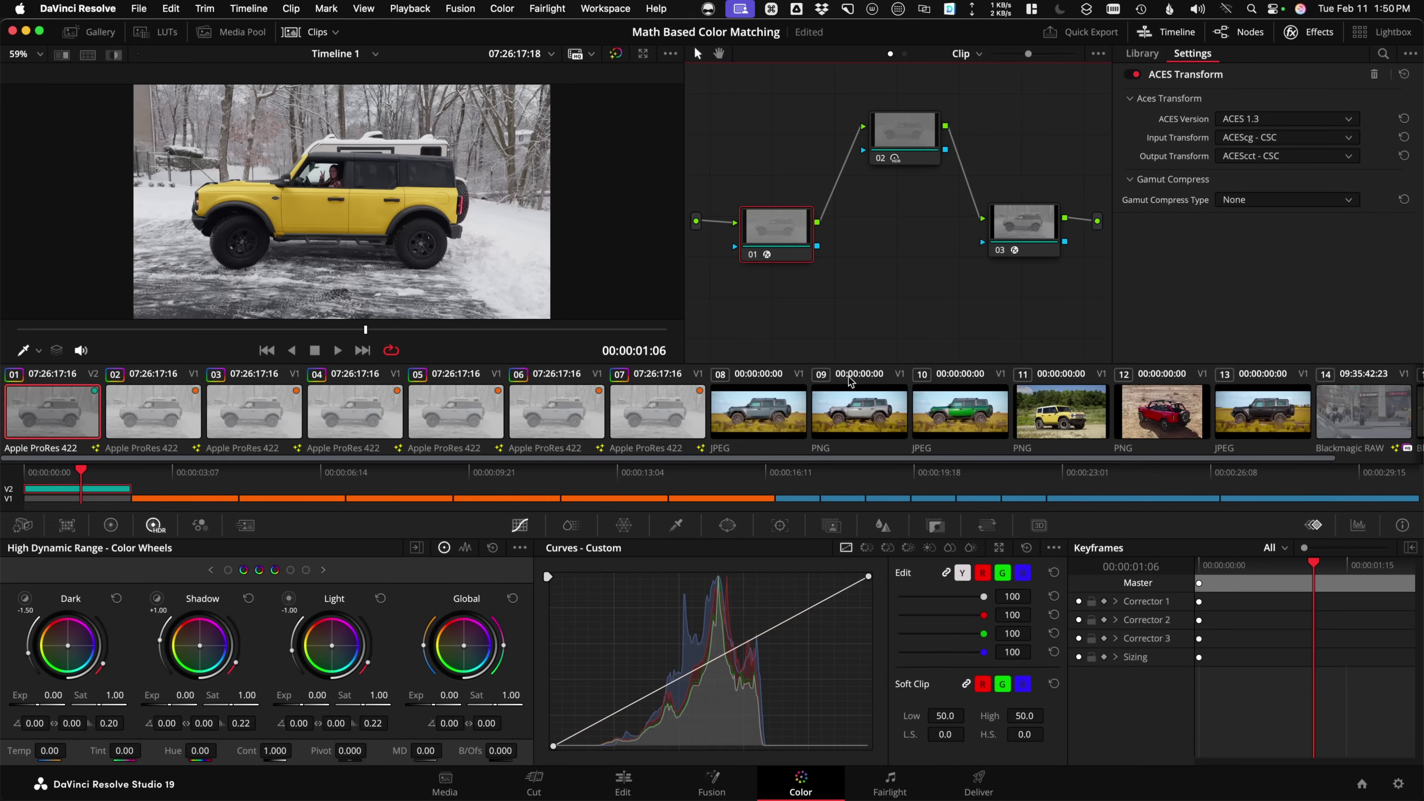
pyautogui.press('space')
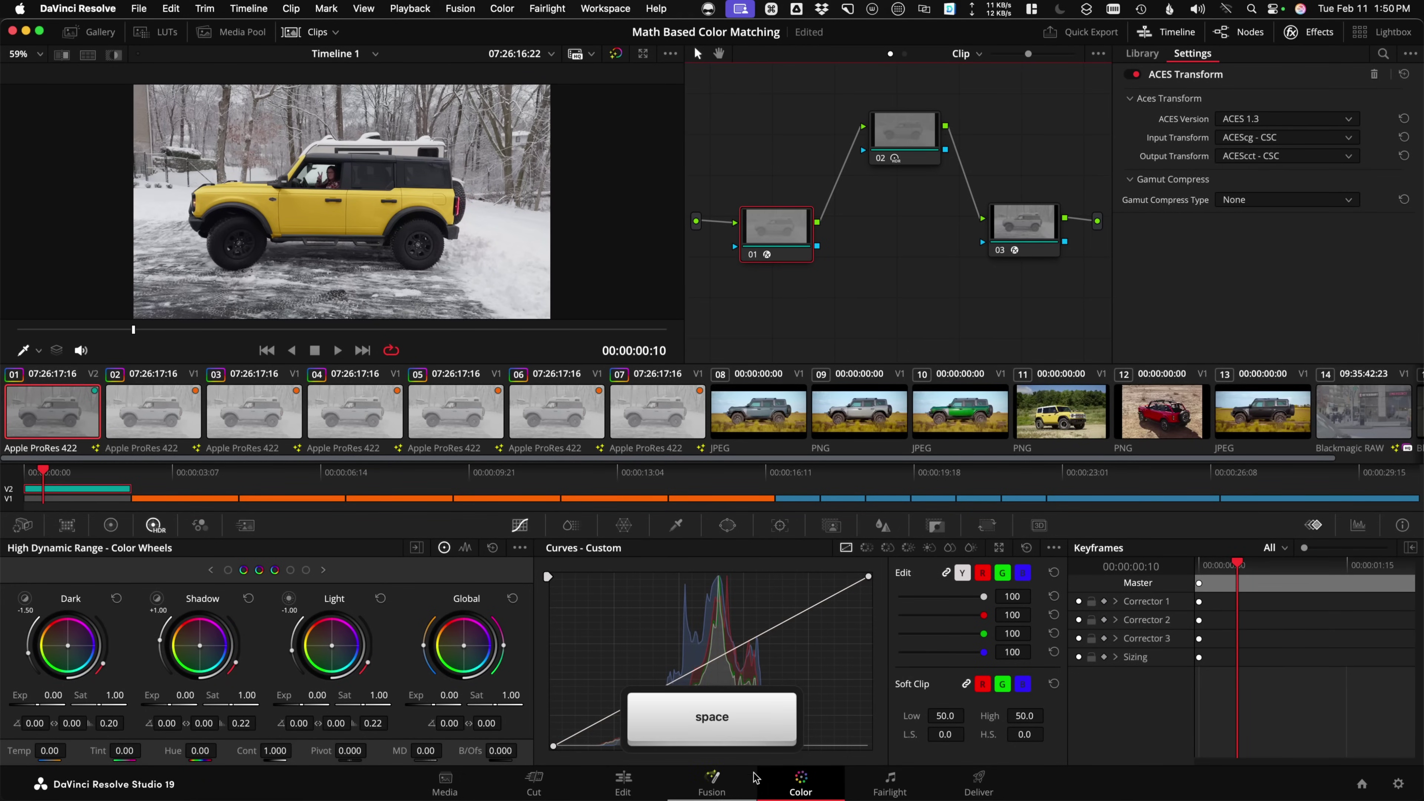
# Connect the light grey background swatch to divide's background input in Fusion, and play the regraded shot on the Color page.
pyautogui.click(712, 783)
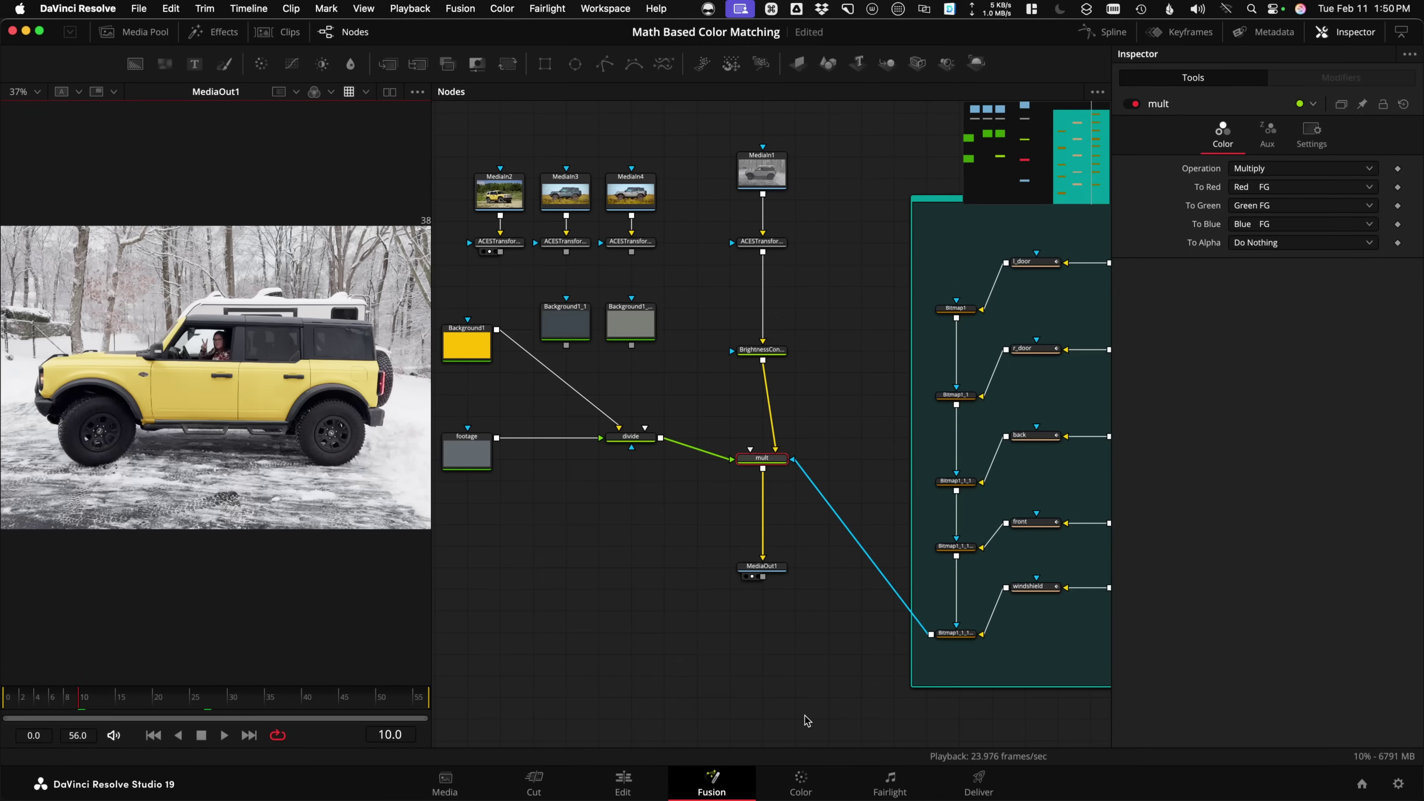
pyautogui.moveTo(632, 345); pyautogui.dragTo(621, 435)
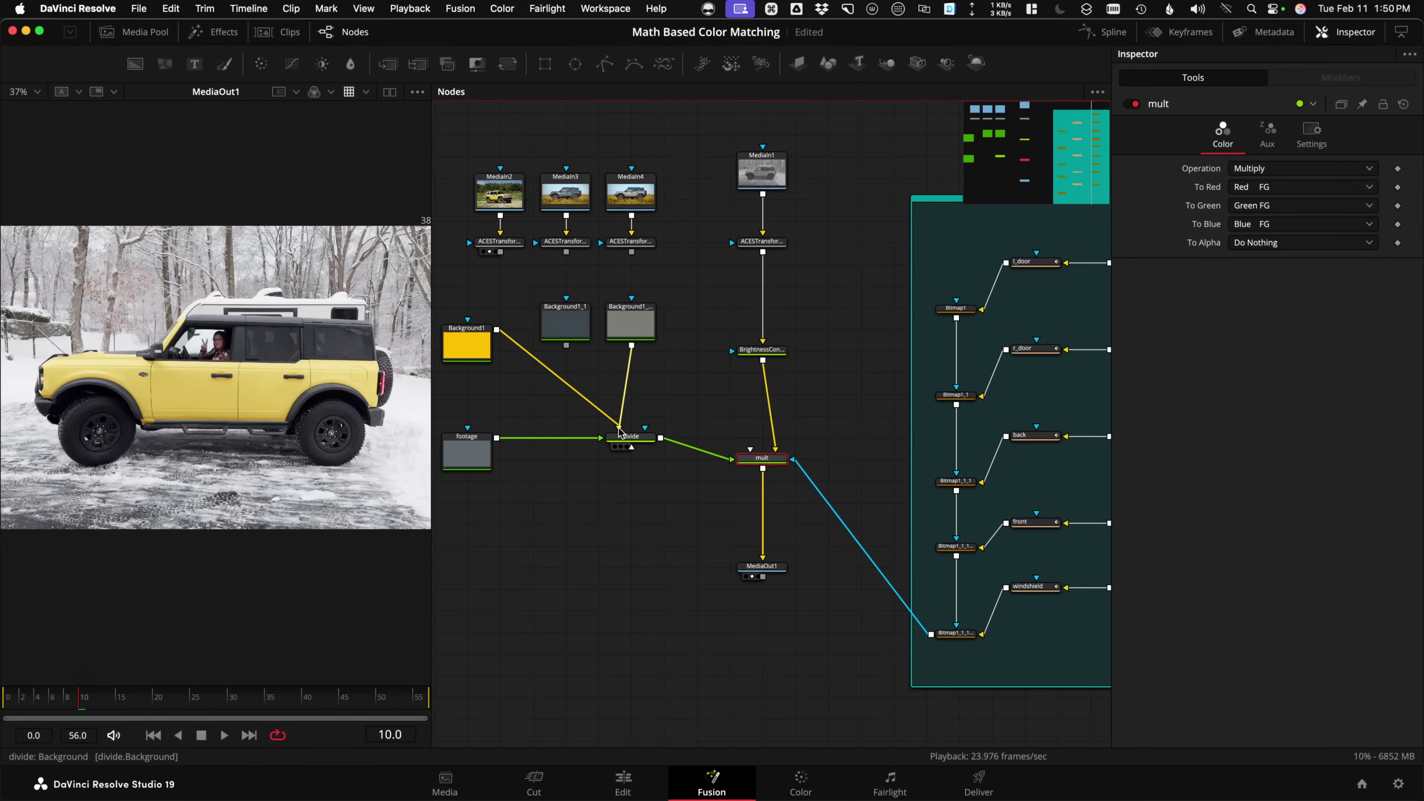
pyautogui.click(802, 785)
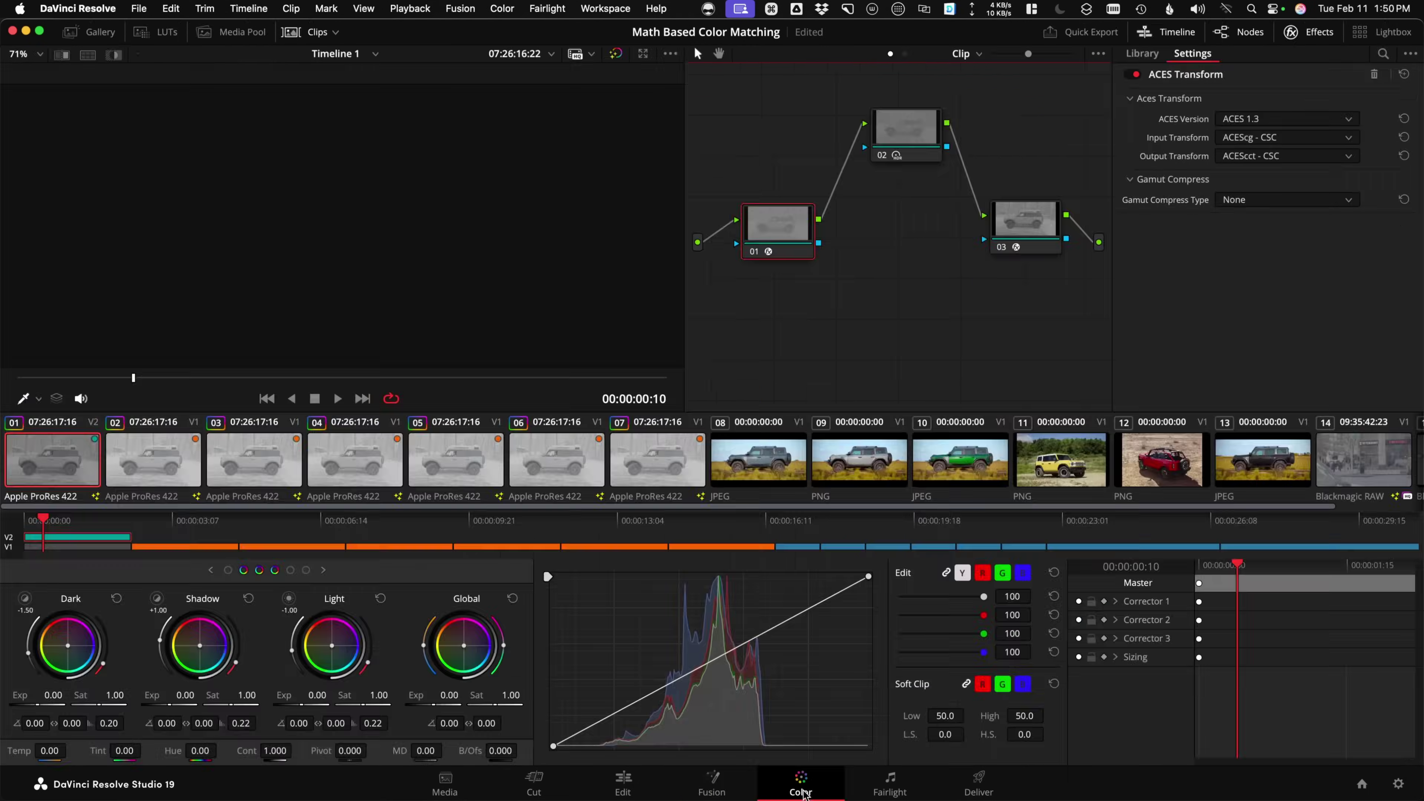
pyautogui.press('space')
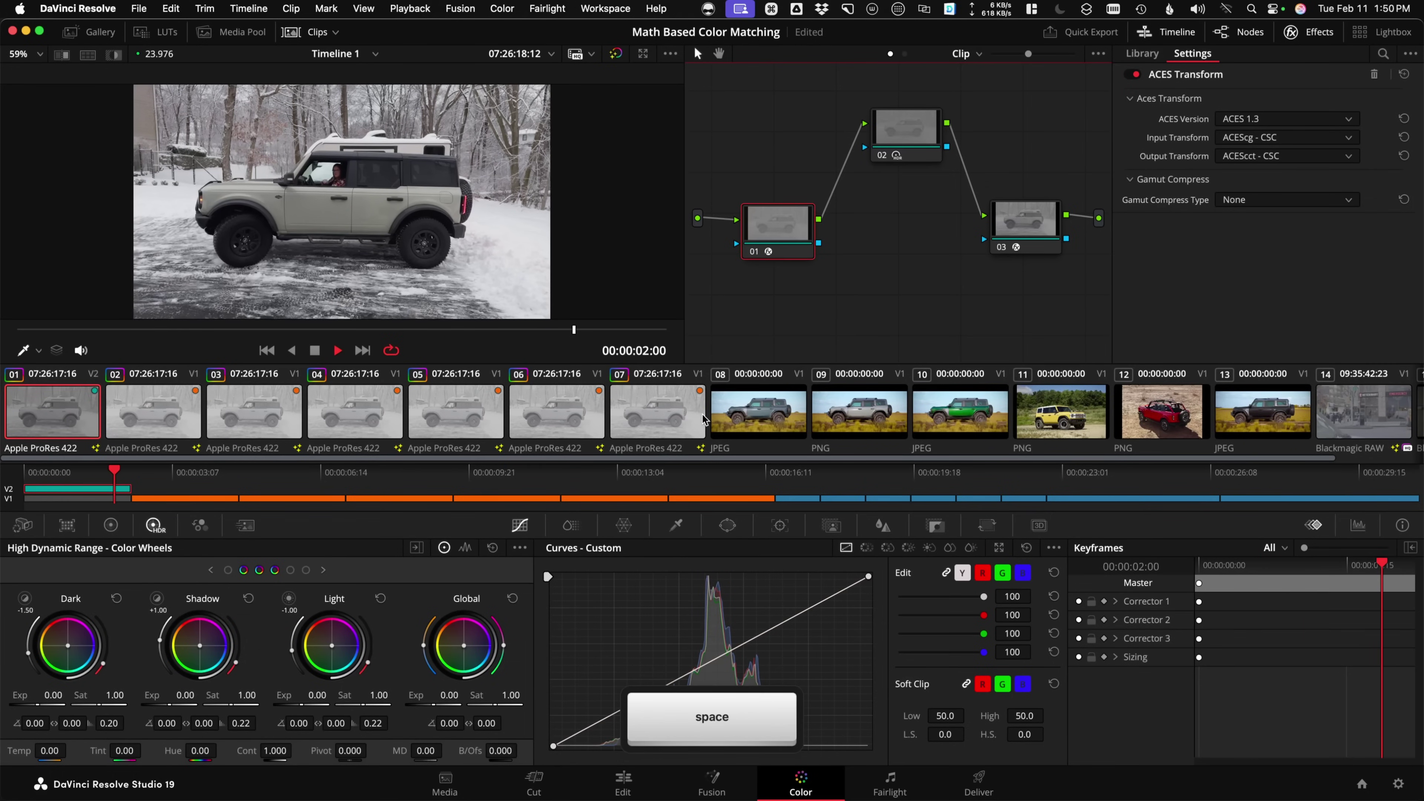